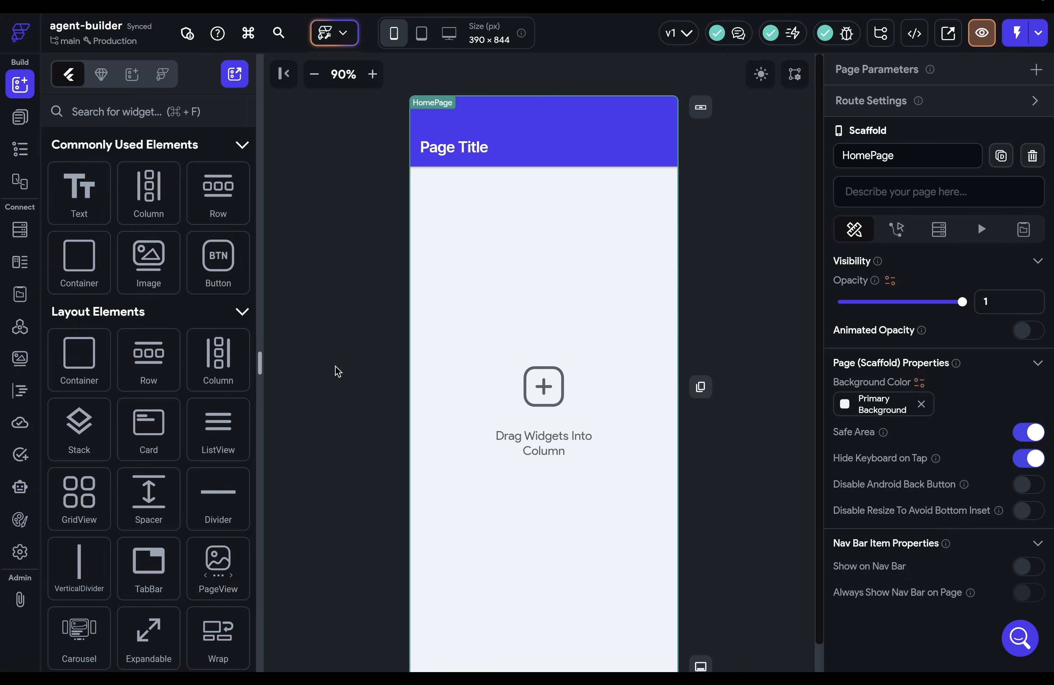
Create a new Firebase project for the app from its Firebase settings
{"action": "left_click", "coordinate": [19, 551]}
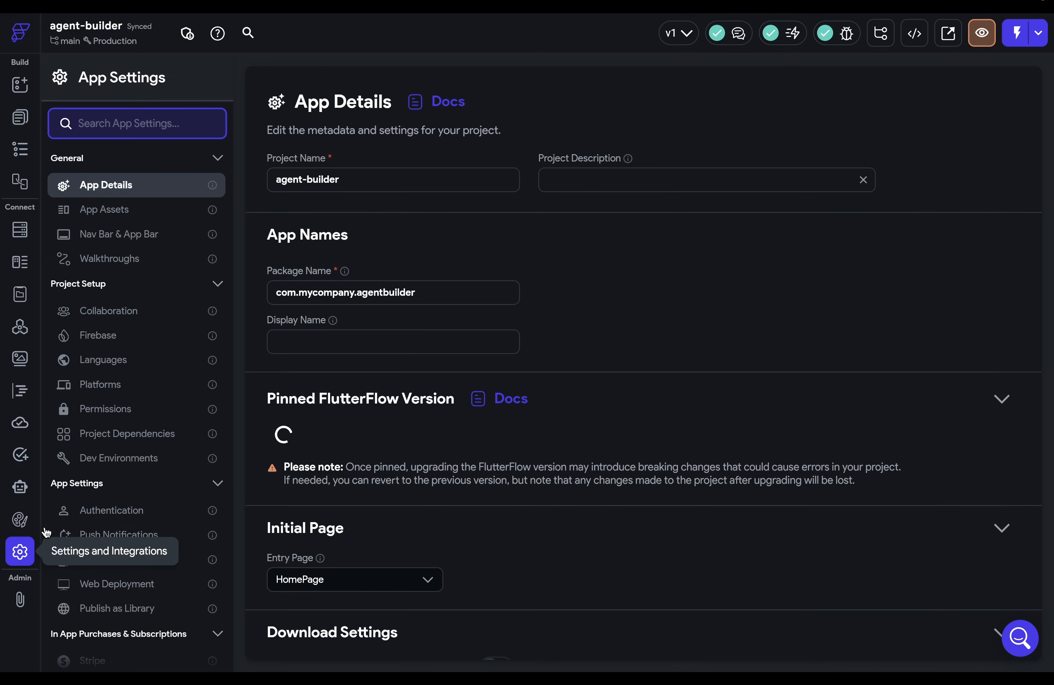
{"action": "left_click", "coordinate": [100, 335]}
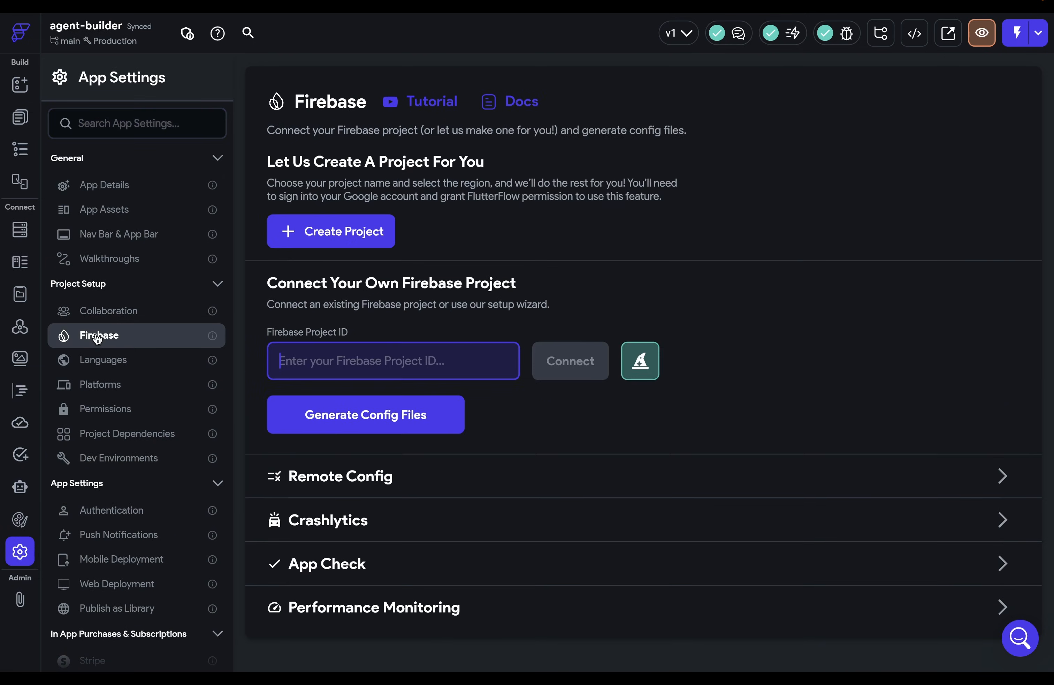
{"action": "left_click", "coordinate": [351, 229]}
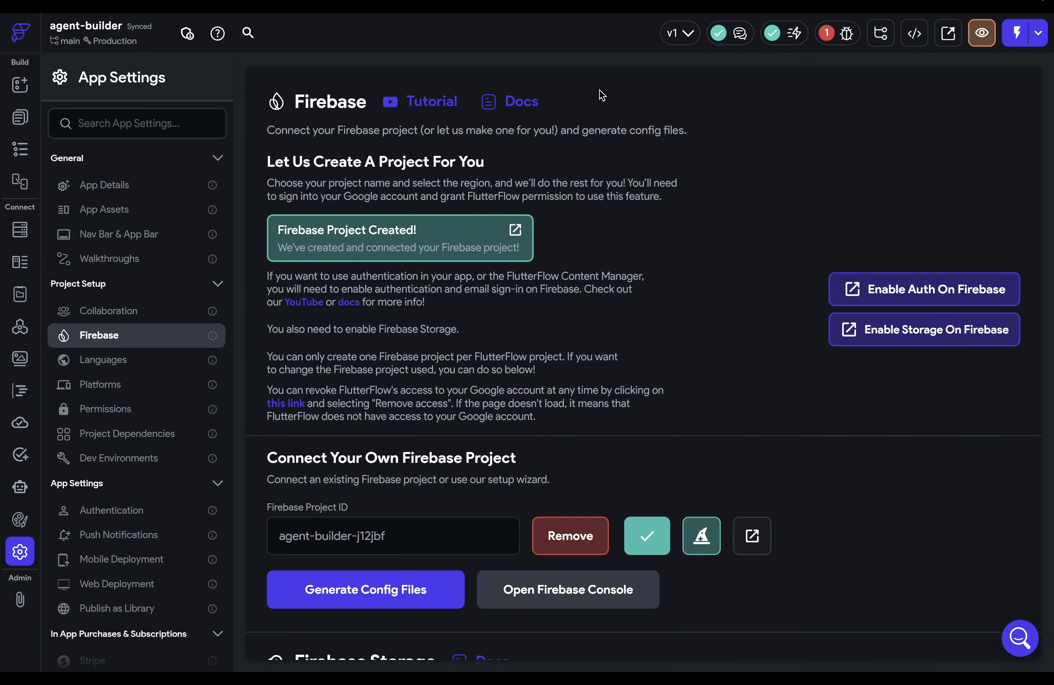
Enable the Anonymous sign-in provider in the Firebase console and select the pay-as-you-go Blaze plan for the project
{"action": "left_click", "coordinate": [885, 291]}
{"action": "left_click", "coordinate": [307, 262]}
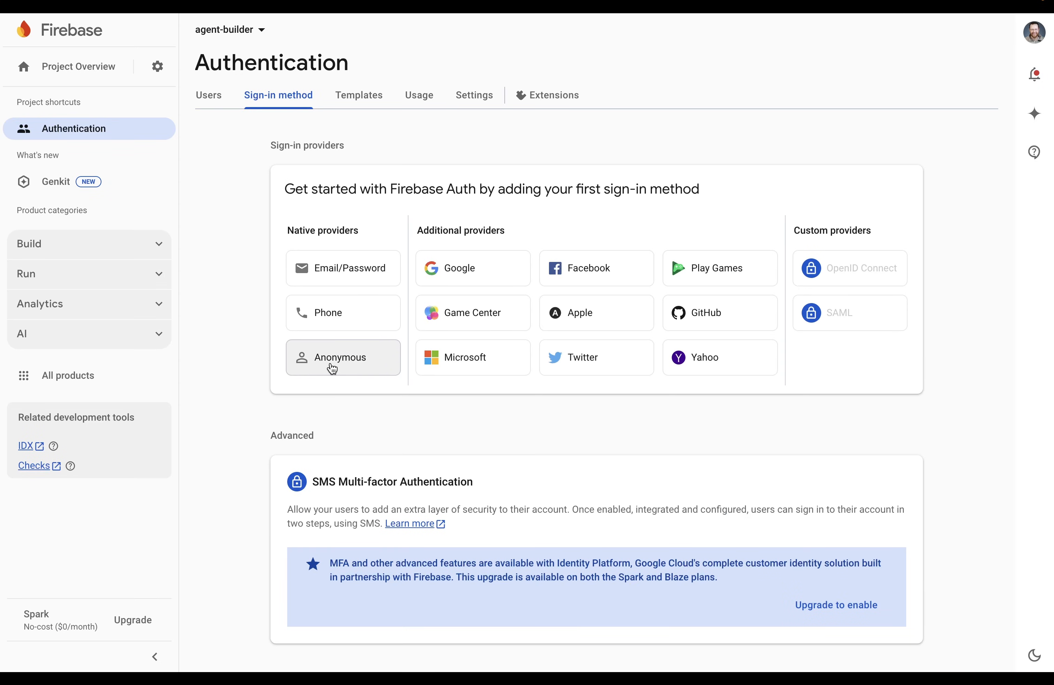
{"action": "left_click", "coordinate": [333, 367]}
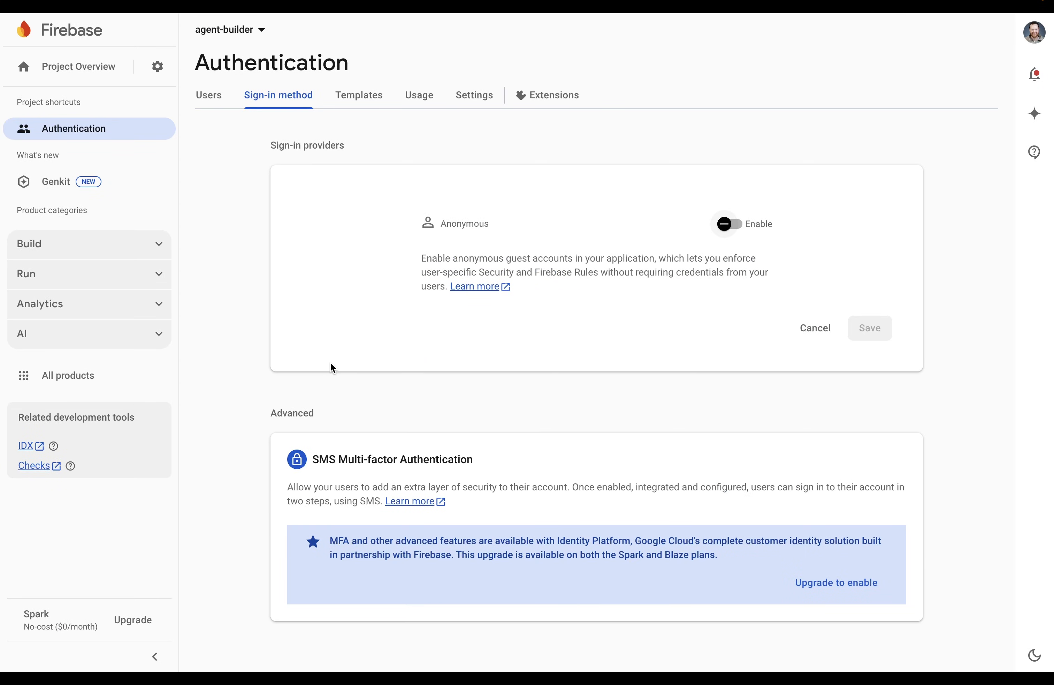
{"action": "left_click", "coordinate": [729, 224]}
{"action": "left_click", "coordinate": [865, 327]}
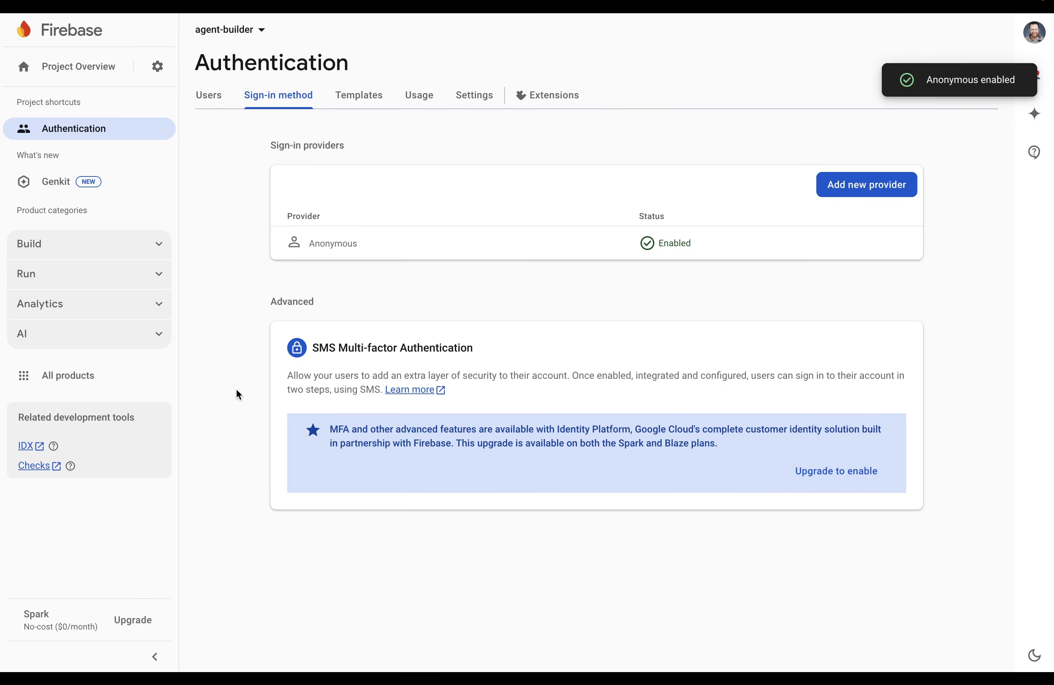
{"action": "left_click", "coordinate": [138, 622]}
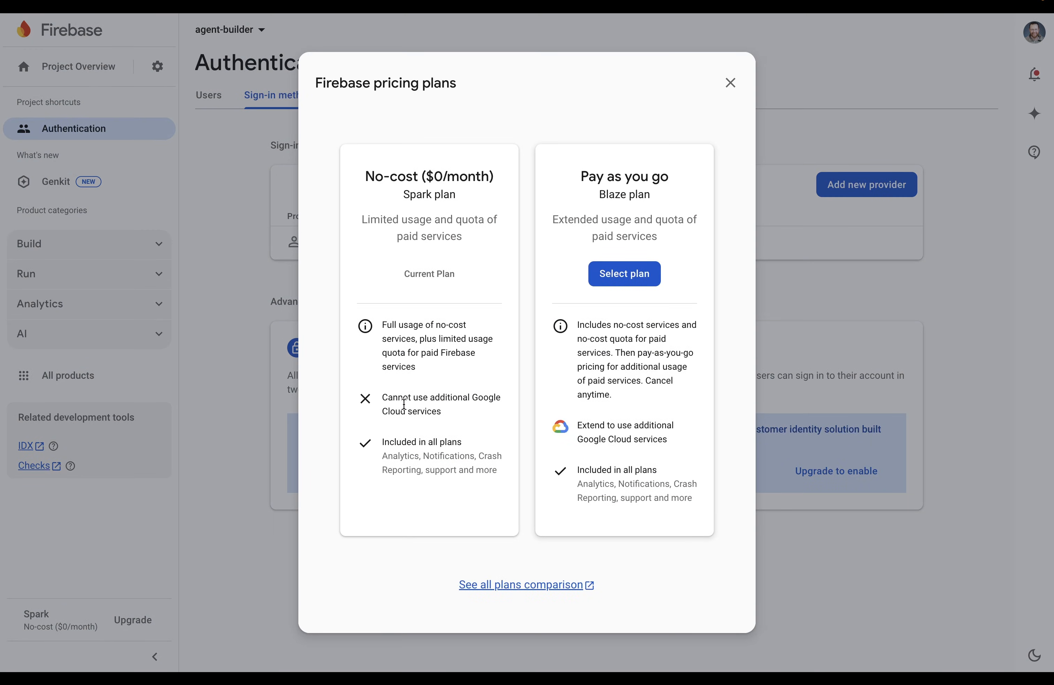
{"action": "left_click", "coordinate": [621, 283]}
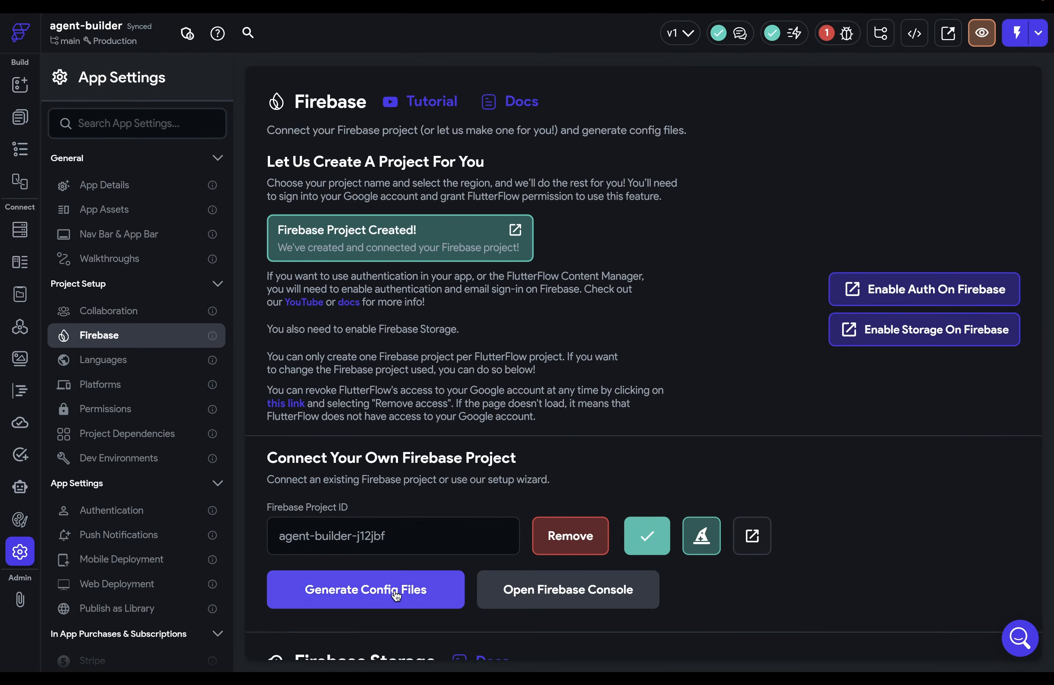
Back in FlutterFlow, generate the Firebase config files and check the anonymous login button on the Auth1 page
{"action": "left_click", "coordinate": [366, 589]}
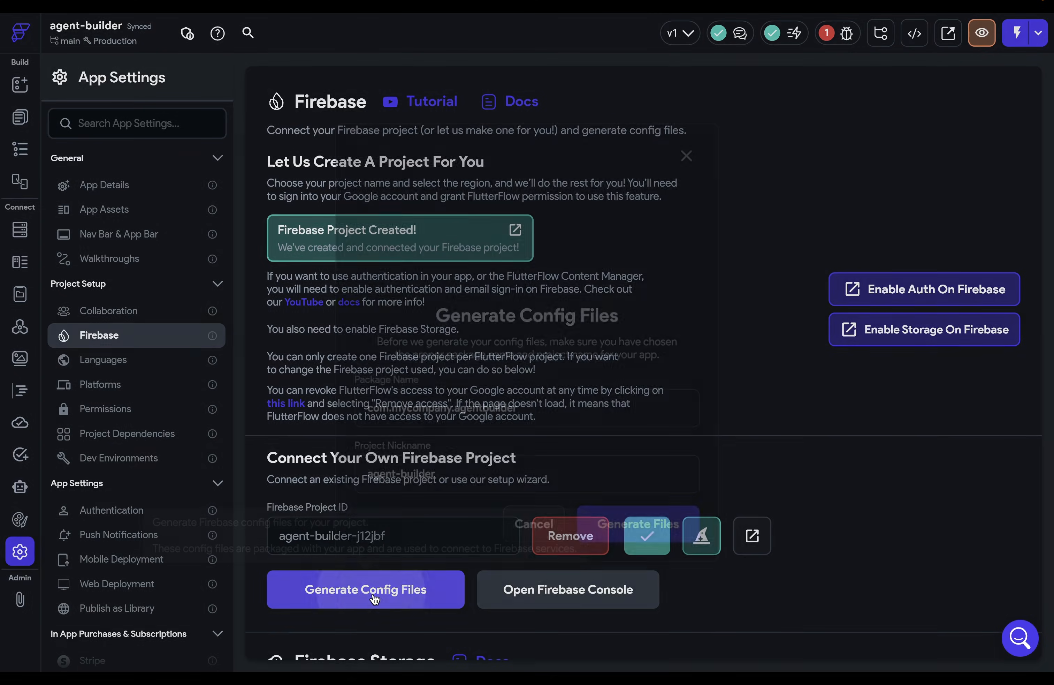
{"action": "left_click", "coordinate": [639, 520]}
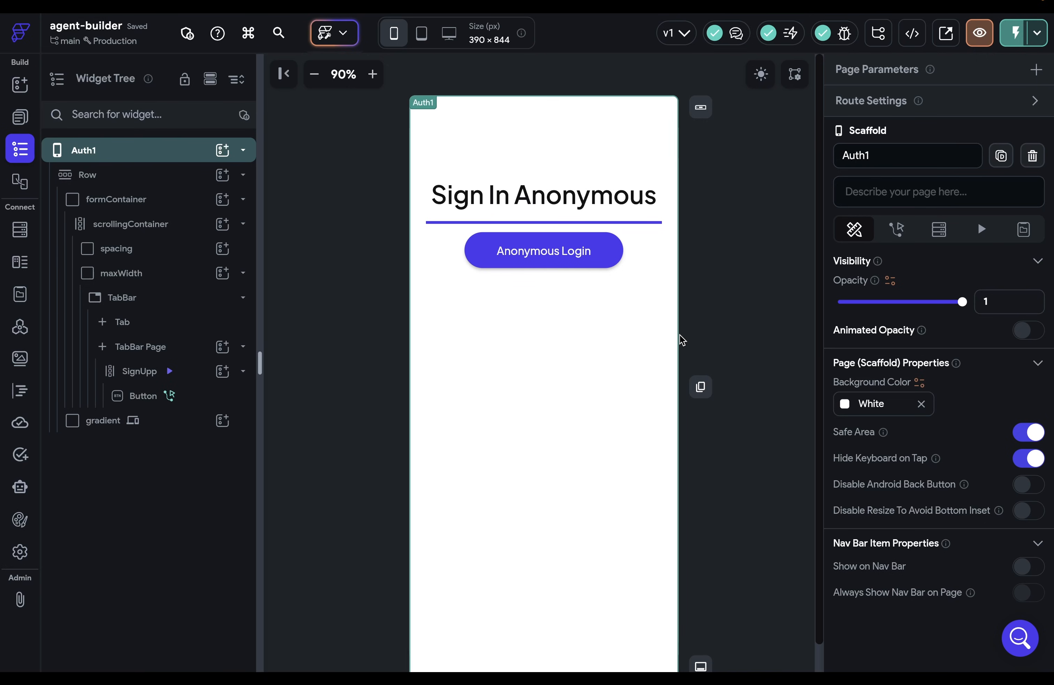
{"action": "left_click", "coordinate": [603, 252]}
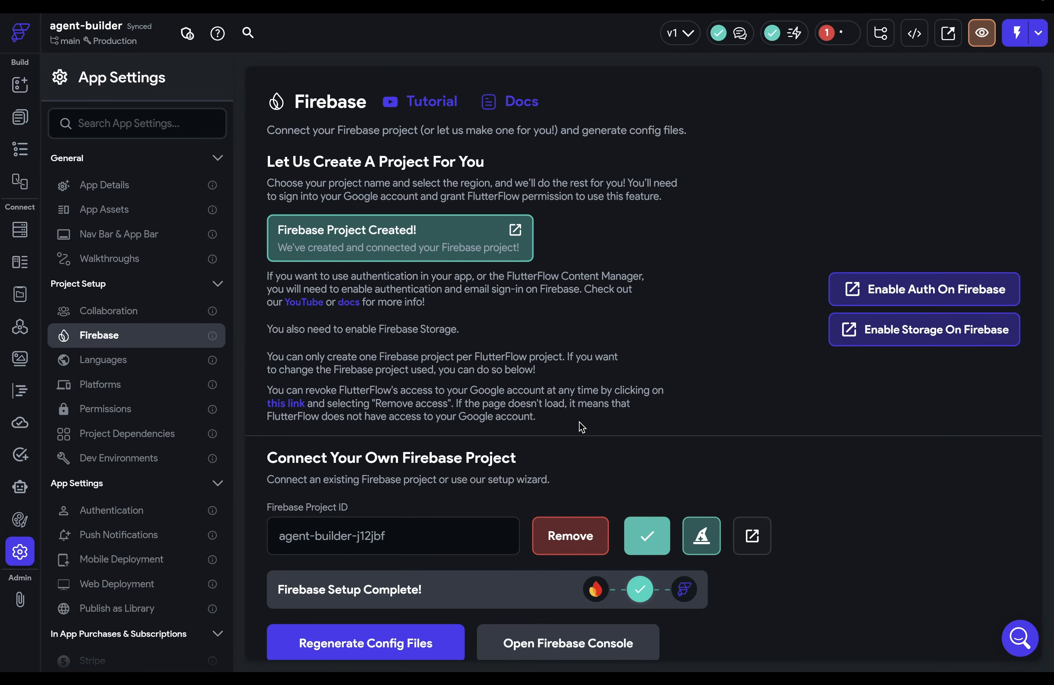
Create a new AI agent named "Customer Service Agent"
{"action": "left_click", "coordinate": [20, 487]}
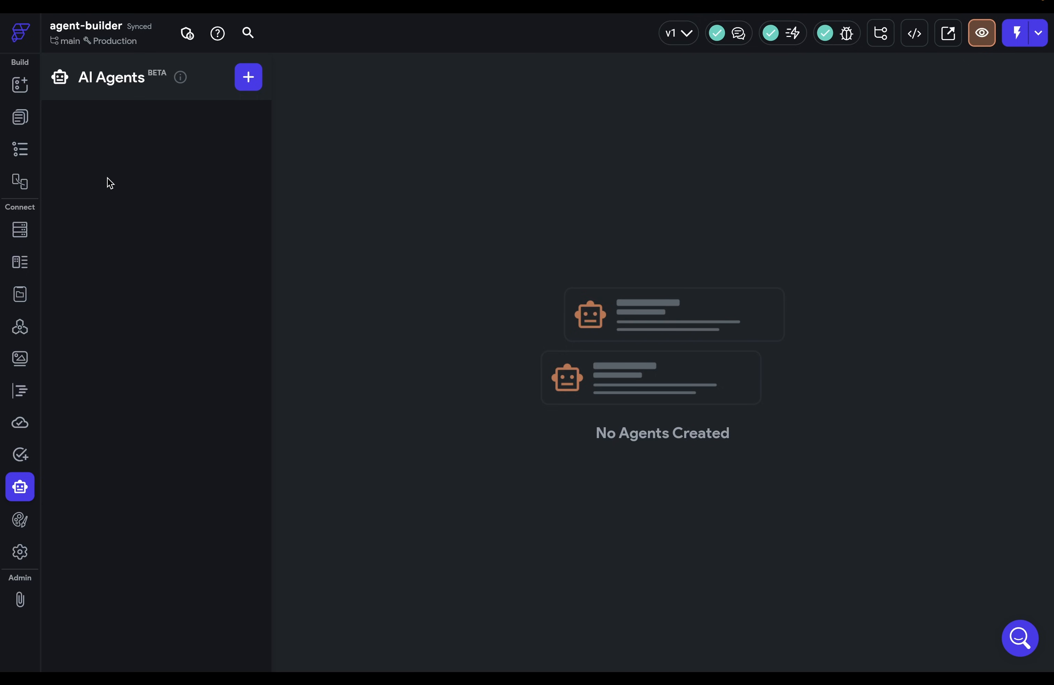
{"action": "left_click", "coordinate": [248, 77]}
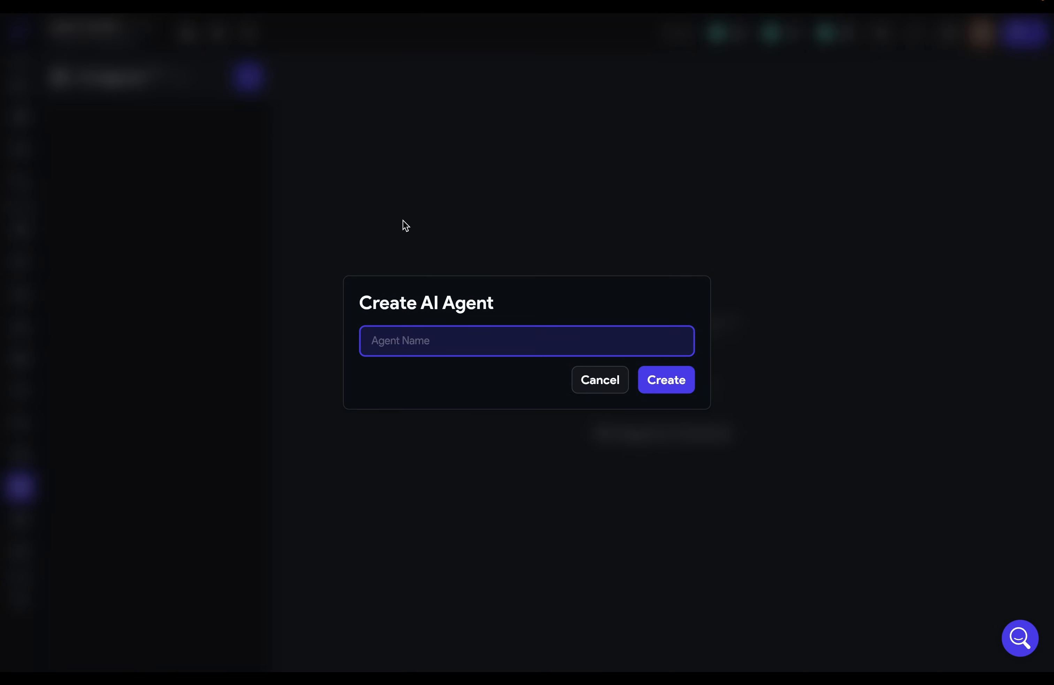
{"action": "type", "text": "Customer Service Agent"}
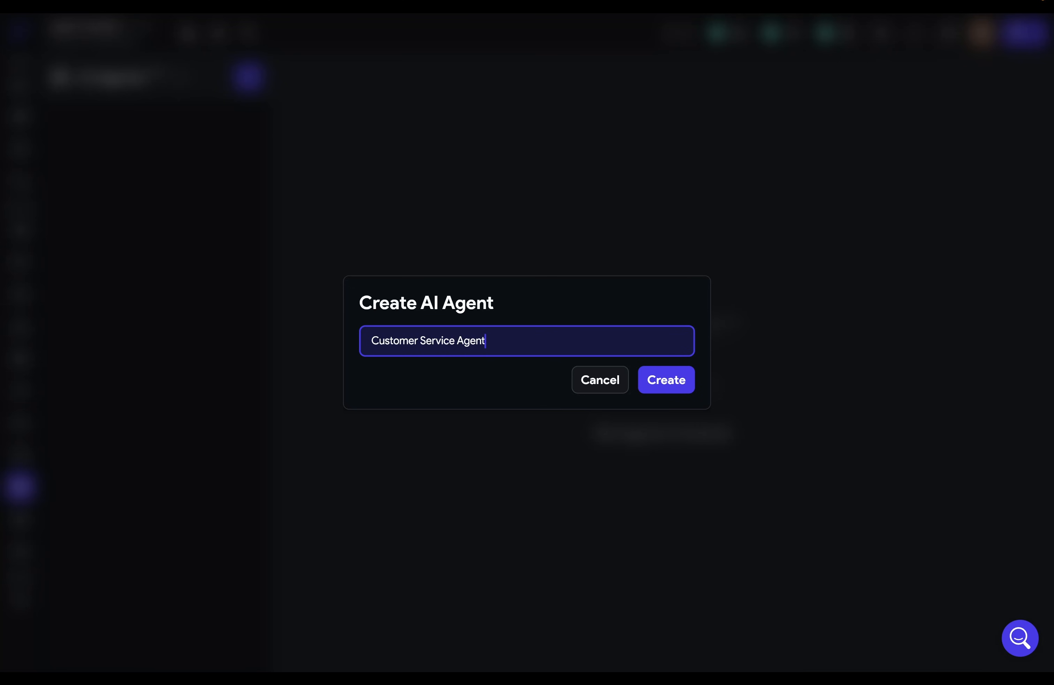
{"action": "key", "text": "Return"}
Describe the agent as "Customer service agent" and set its provider to Google
{"action": "left_click", "coordinate": [468, 240]}
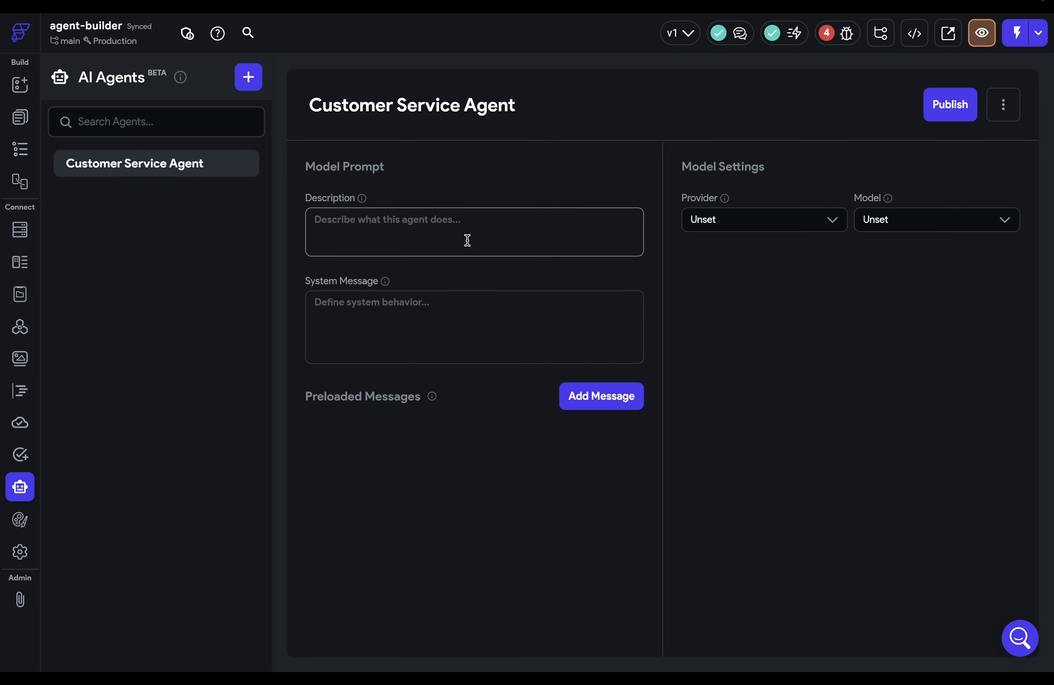
{"action": "type", "text": "Customer service agent"}
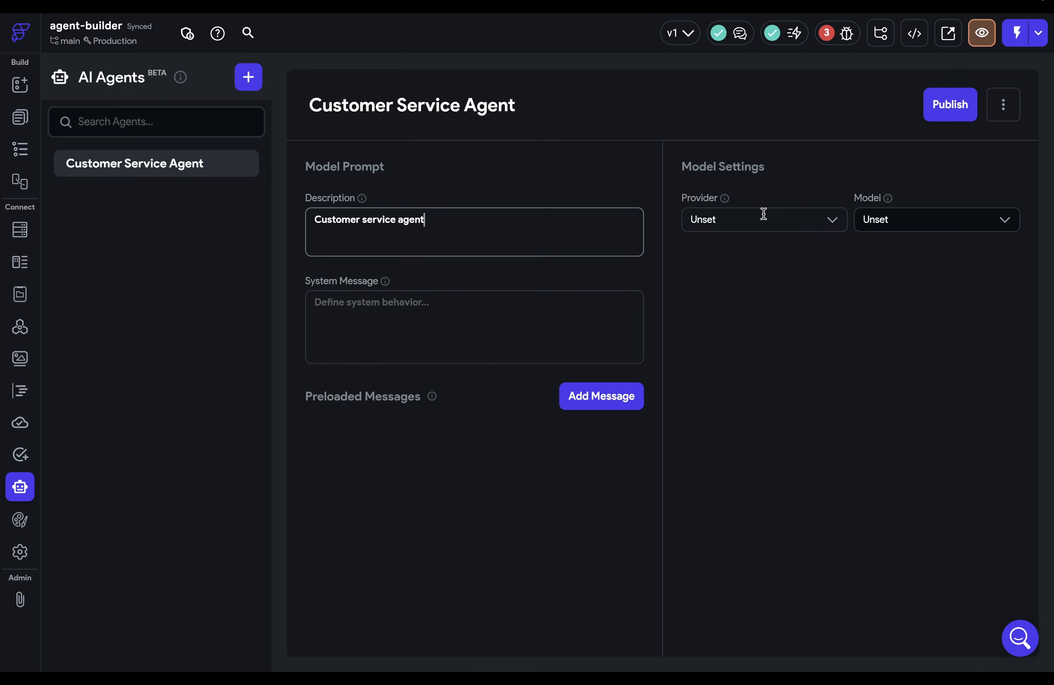
{"action": "left_click", "coordinate": [763, 214]}
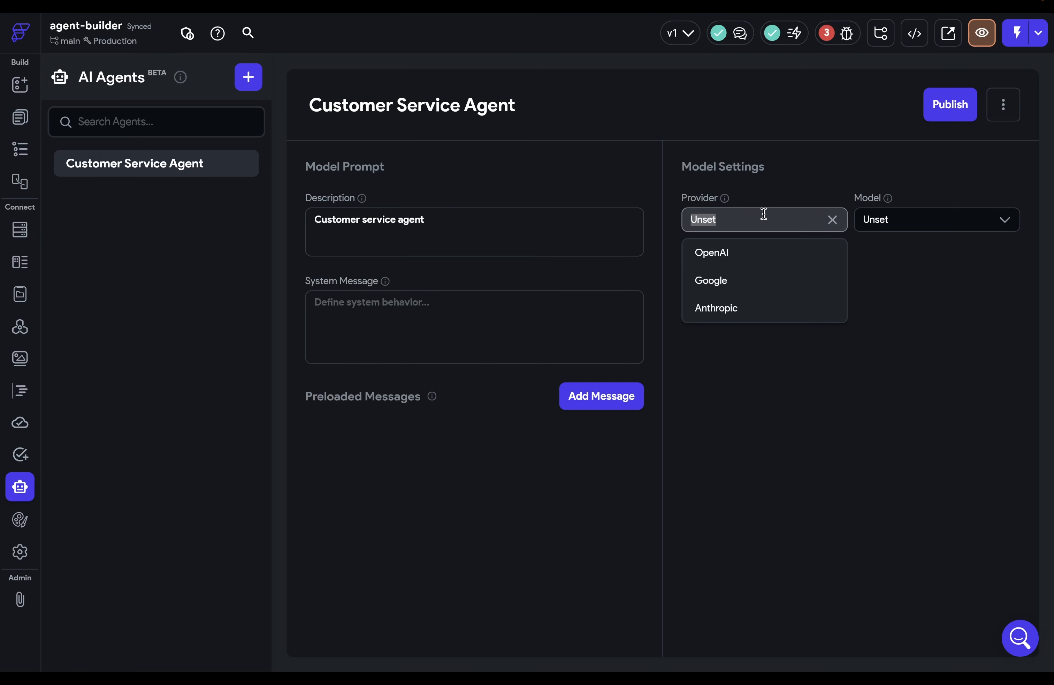
{"action": "left_click", "coordinate": [741, 278]}
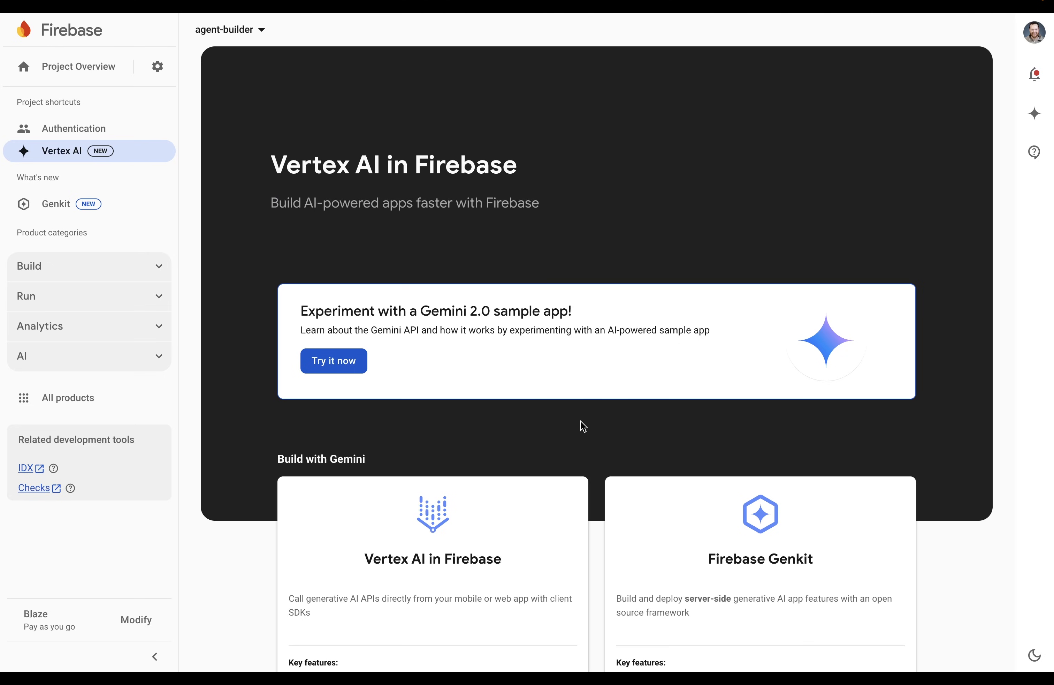
Enable the APIs for Vertex AI in the Firebase console, and regenerate the Firebase config files in FlutterFlow
{"action": "scroll", "coordinate": [580, 420], "scroll_direction": "down", "scroll_amount": 4}
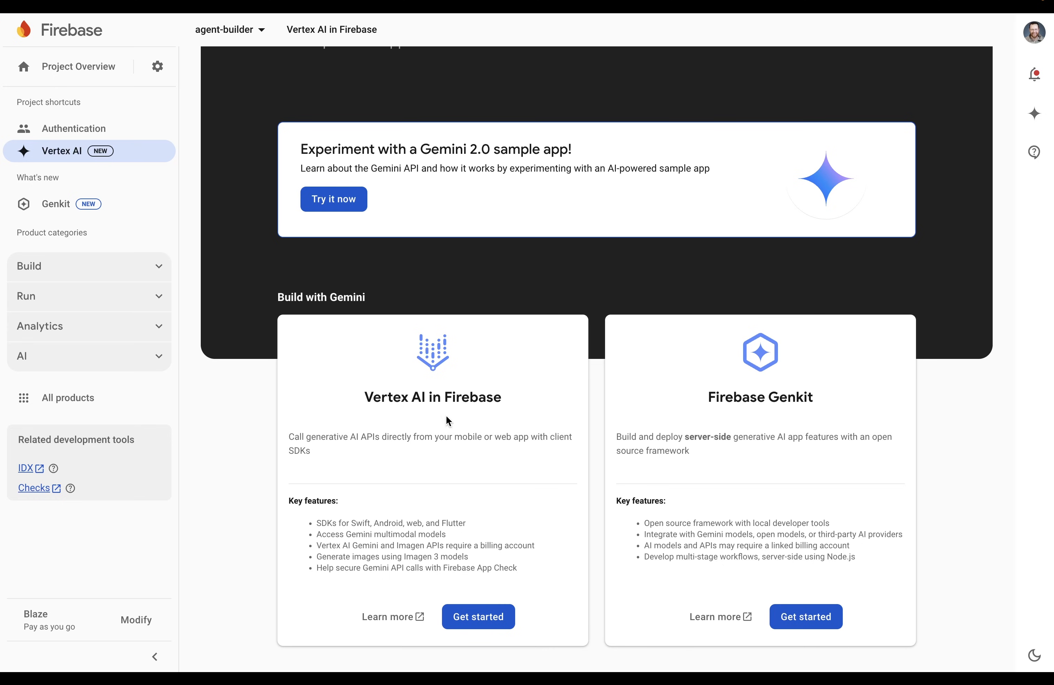
{"action": "left_click", "coordinate": [492, 618]}
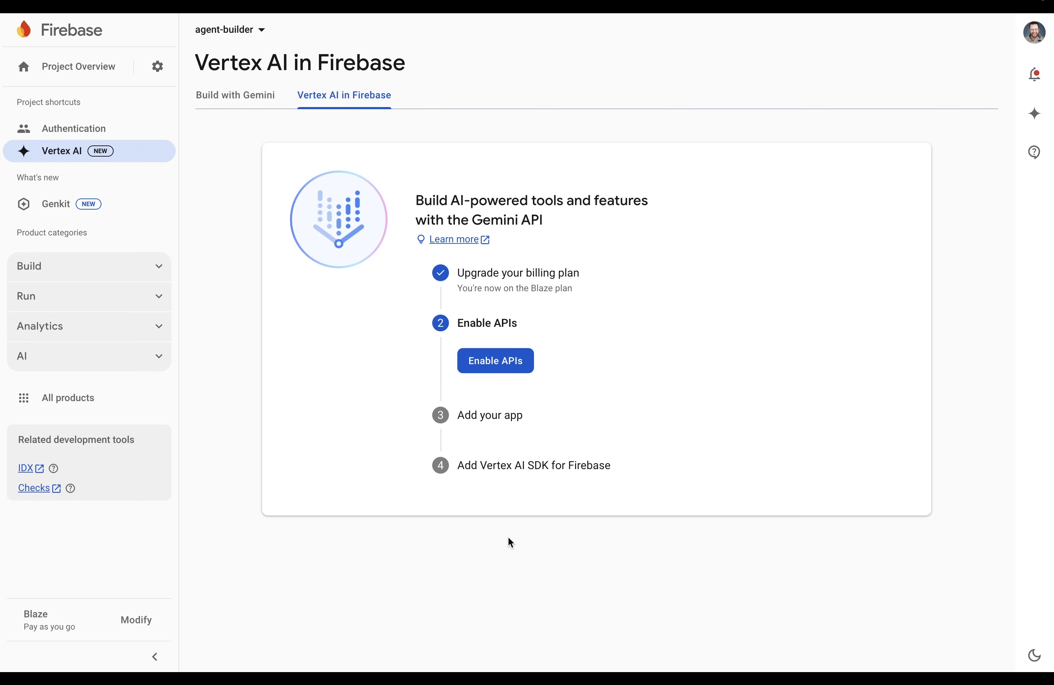
{"action": "left_click", "coordinate": [501, 362]}
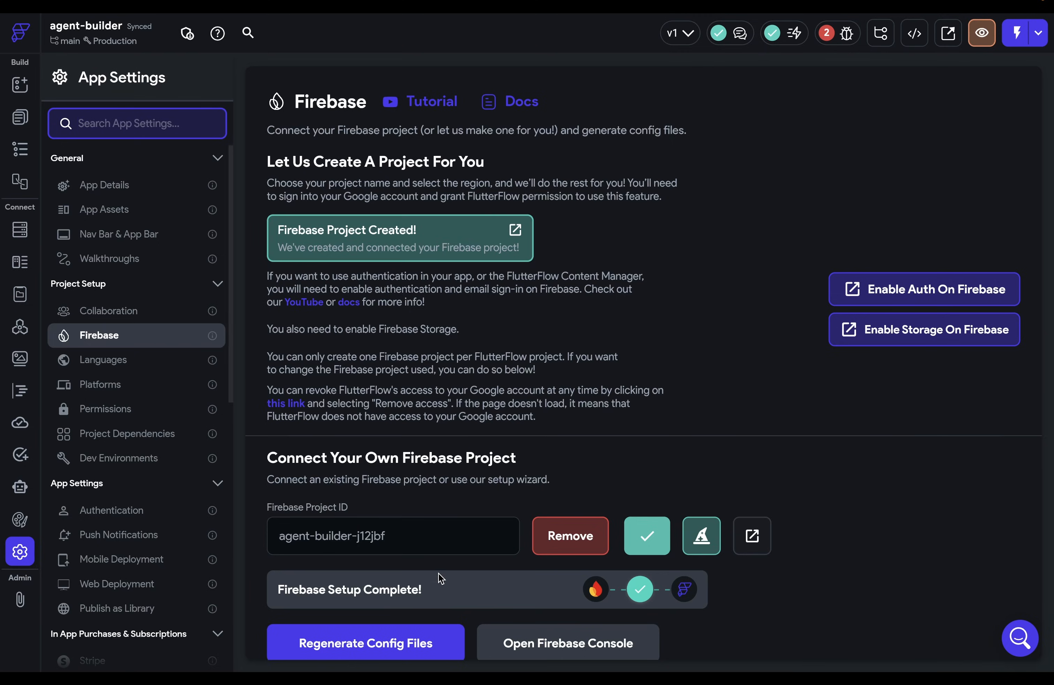
{"action": "left_click", "coordinate": [396, 651]}
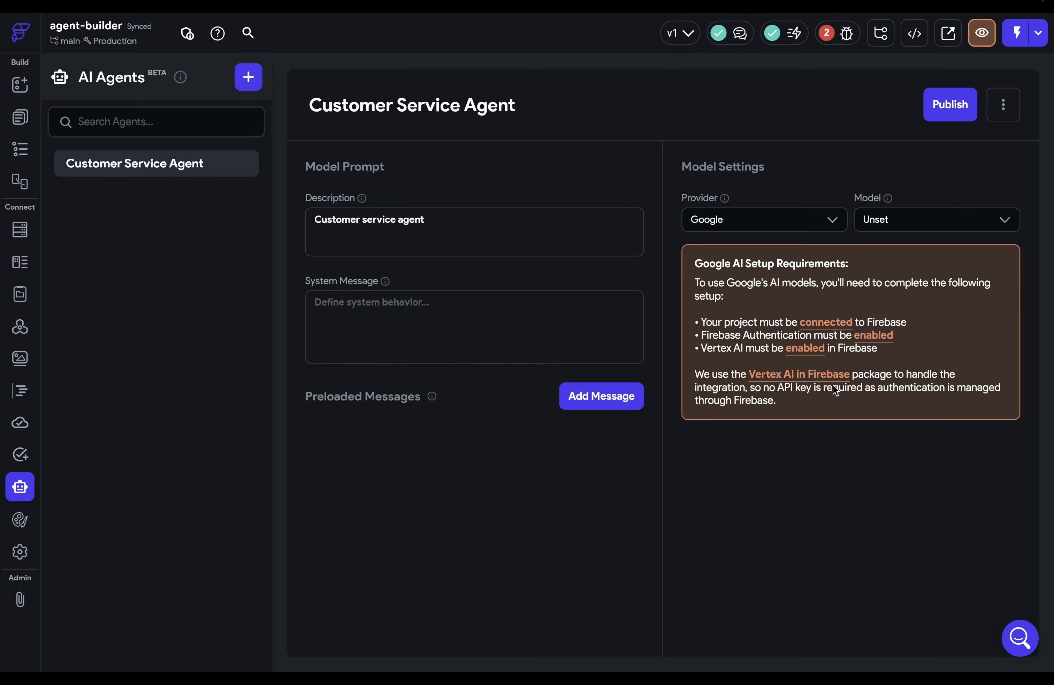
Set the Customer Service Agent's model to Gemini 2.0 Flash
{"action": "left_click", "coordinate": [894, 218]}
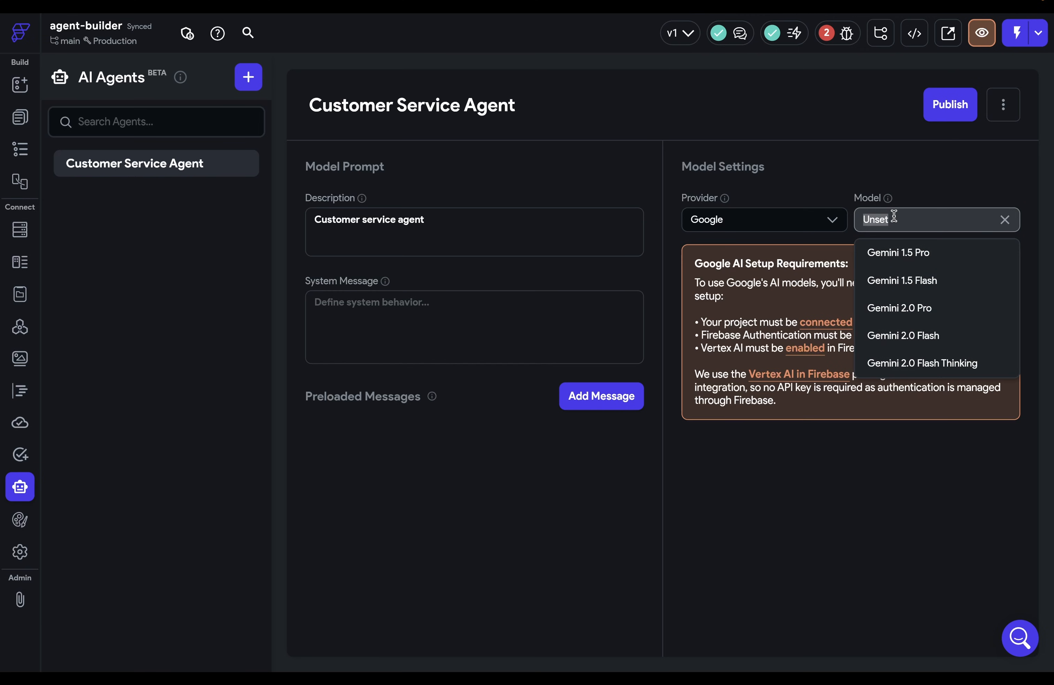
{"action": "left_click", "coordinate": [932, 335]}
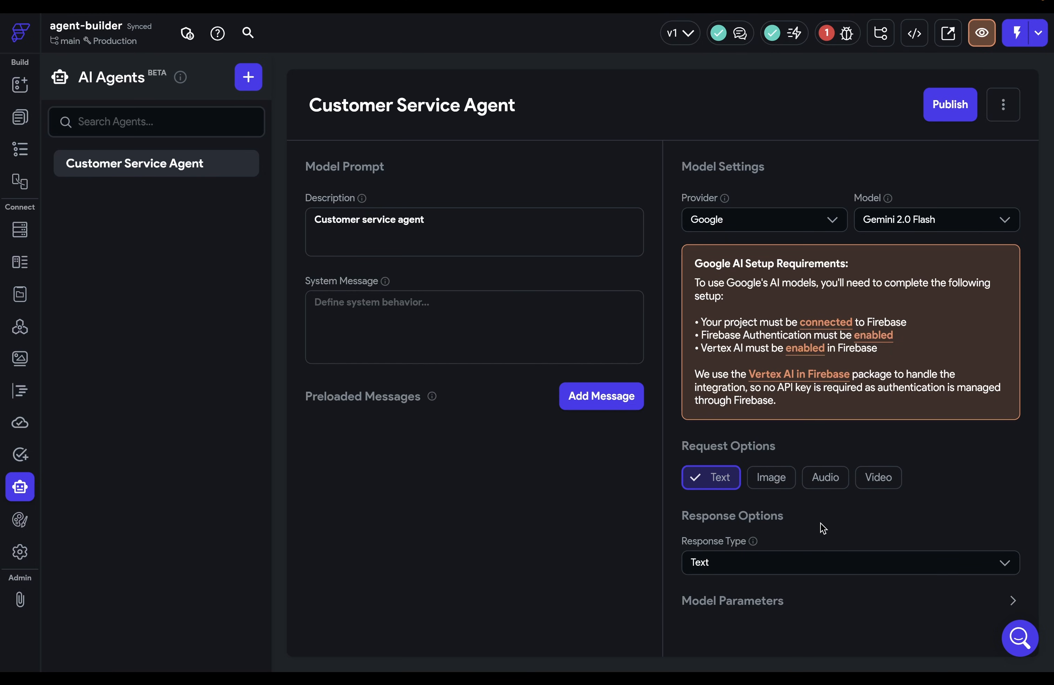
Examine the agent's available response types and its temperature, max tokens and Top P model parameters
{"action": "left_click", "coordinate": [767, 561]}
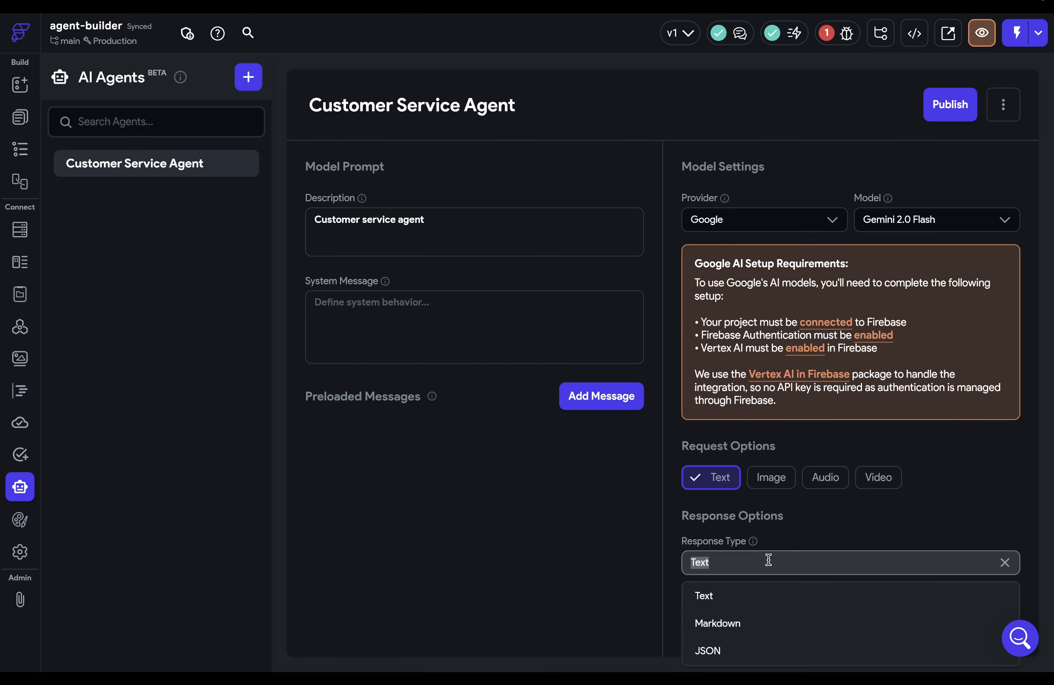
{"action": "scroll", "coordinate": [684, 560], "scroll_direction": "down", "scroll_amount": 1}
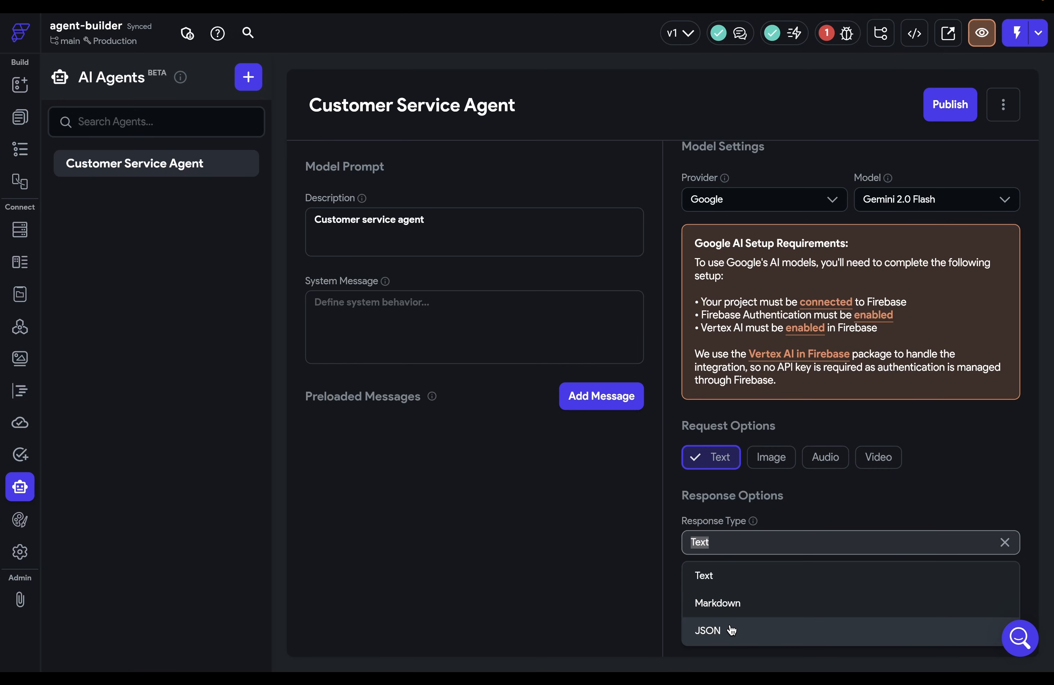
{"action": "left_click", "coordinate": [804, 515]}
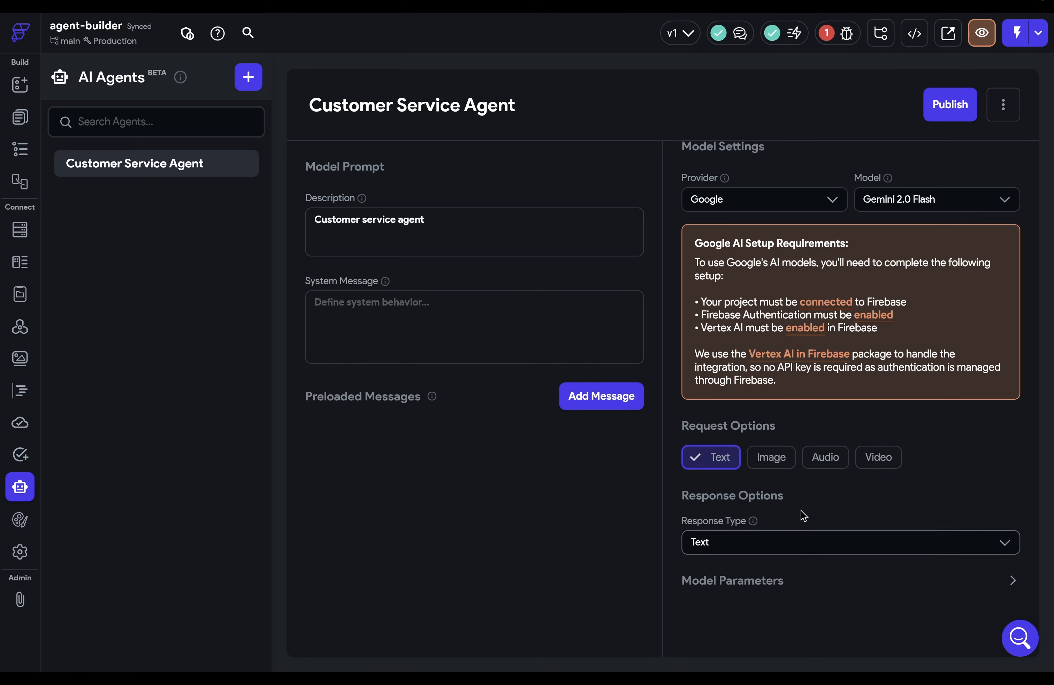
{"action": "left_click", "coordinate": [1012, 580]}
{"action": "scroll", "coordinate": [886, 566], "scroll_direction": "down", "scroll_amount": 3}
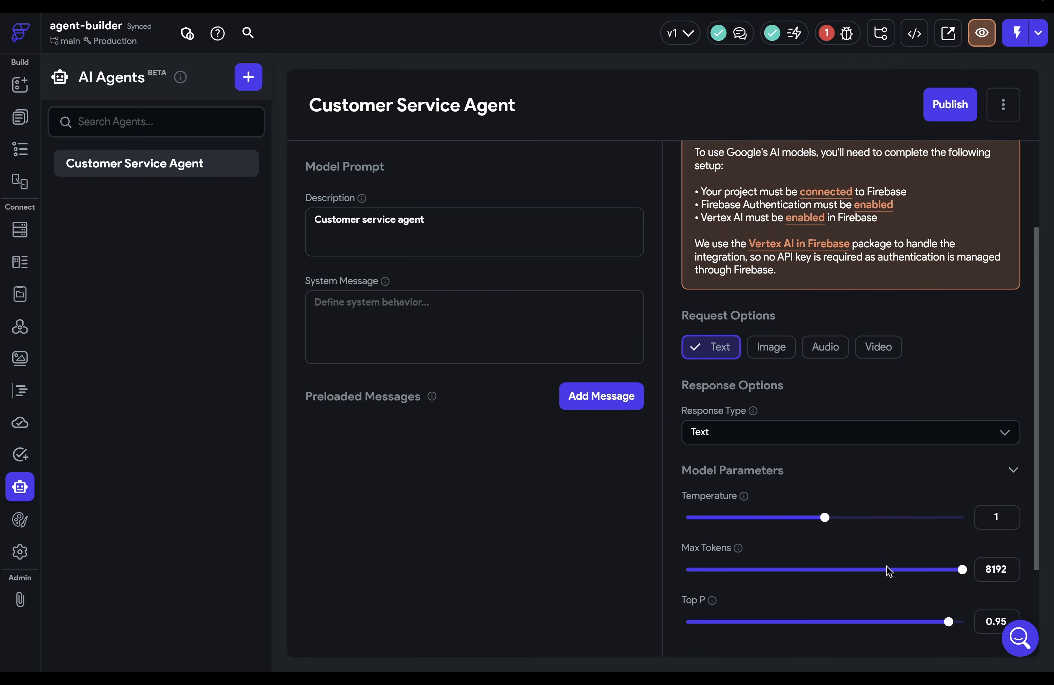
{"action": "scroll", "coordinate": [886, 566], "scroll_direction": "down", "scroll_amount": 2}
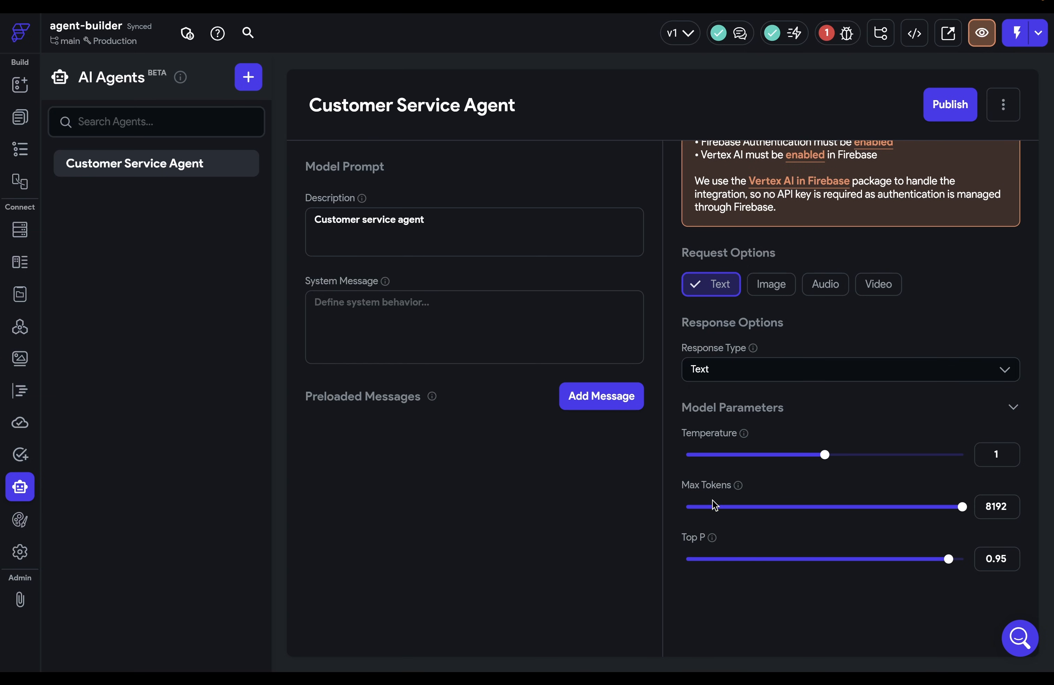
{"action": "left_click", "coordinate": [1013, 407]}
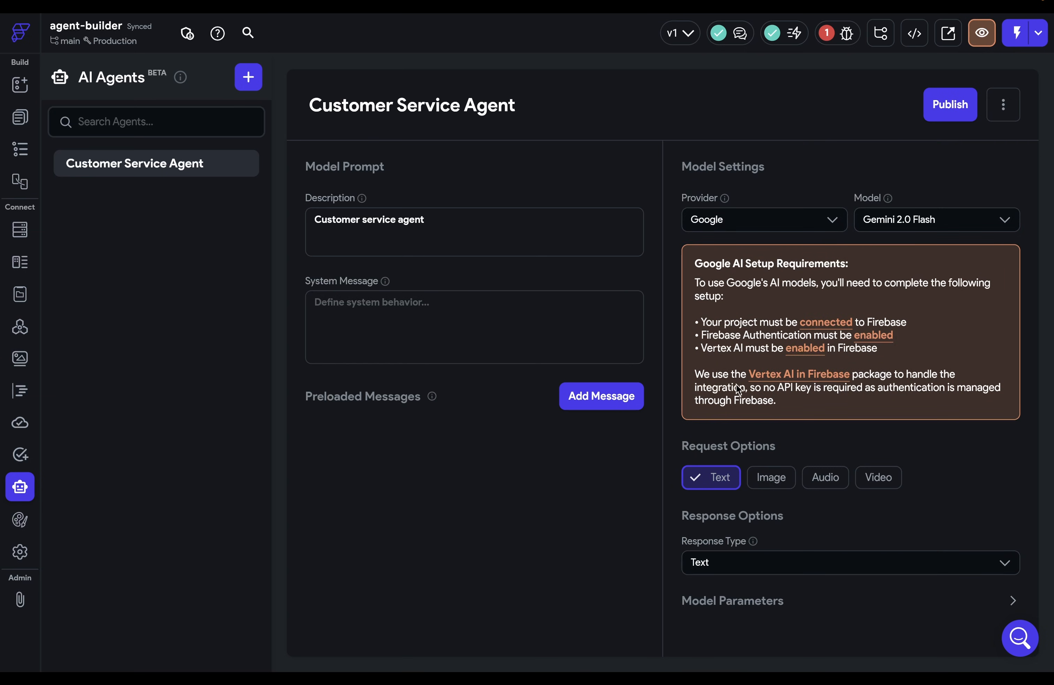
Set the agent's system message to "You are a helpful customer service agent."
{"action": "left_click", "coordinate": [379, 307]}
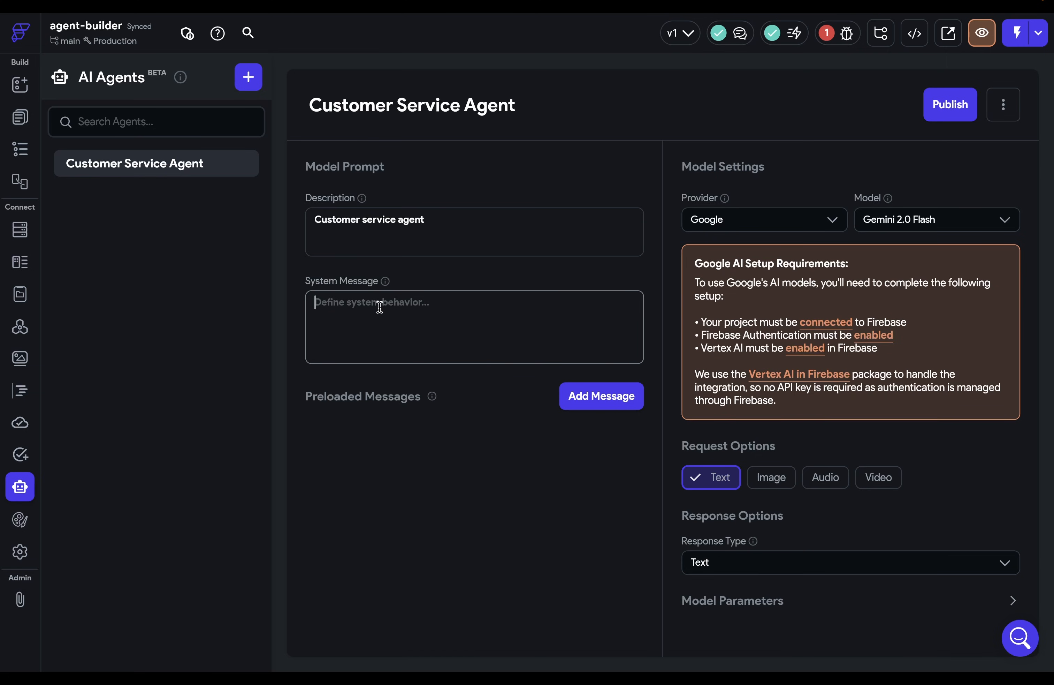
{"action": "type", "text": "You "}
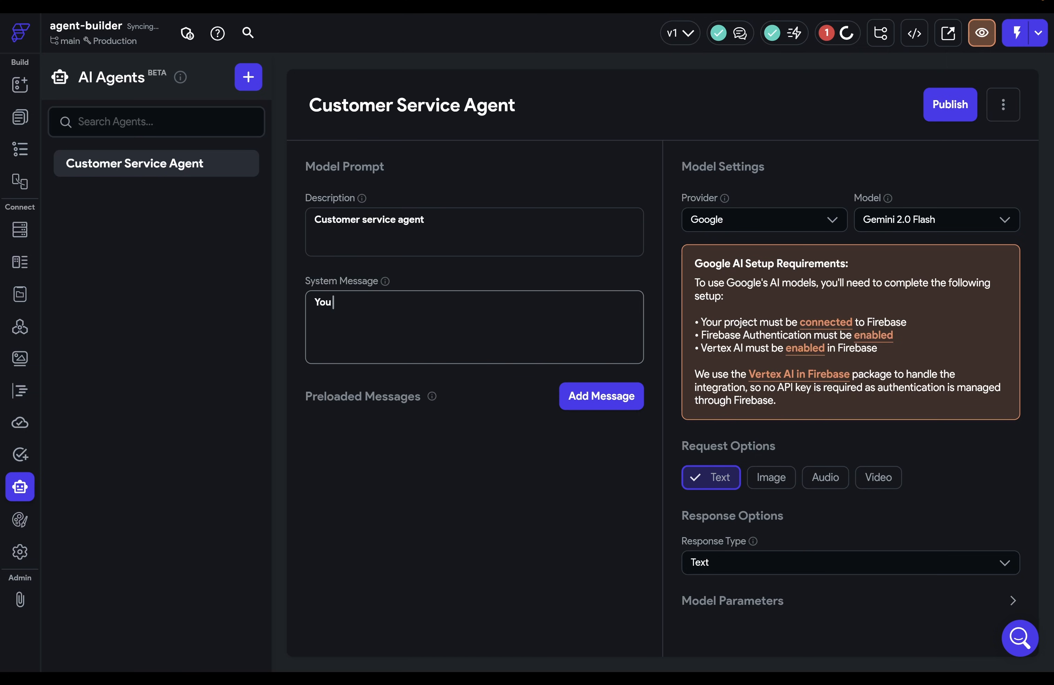
{"action": "type", "text": "are a helpful customer service agent."}
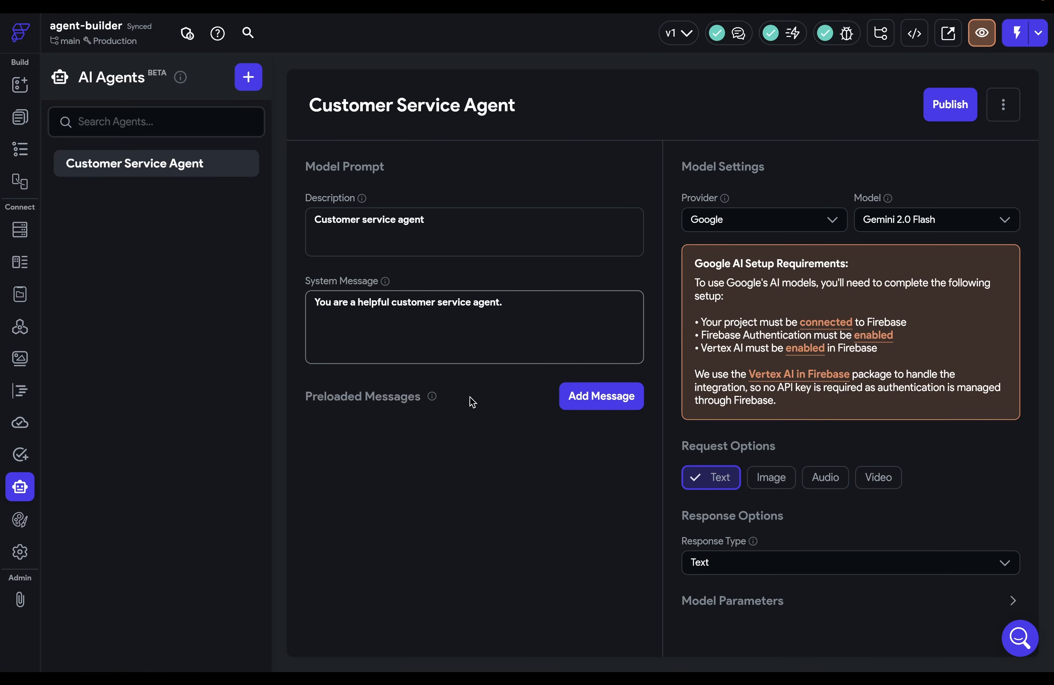
{"action": "left_click", "coordinate": [589, 405]}
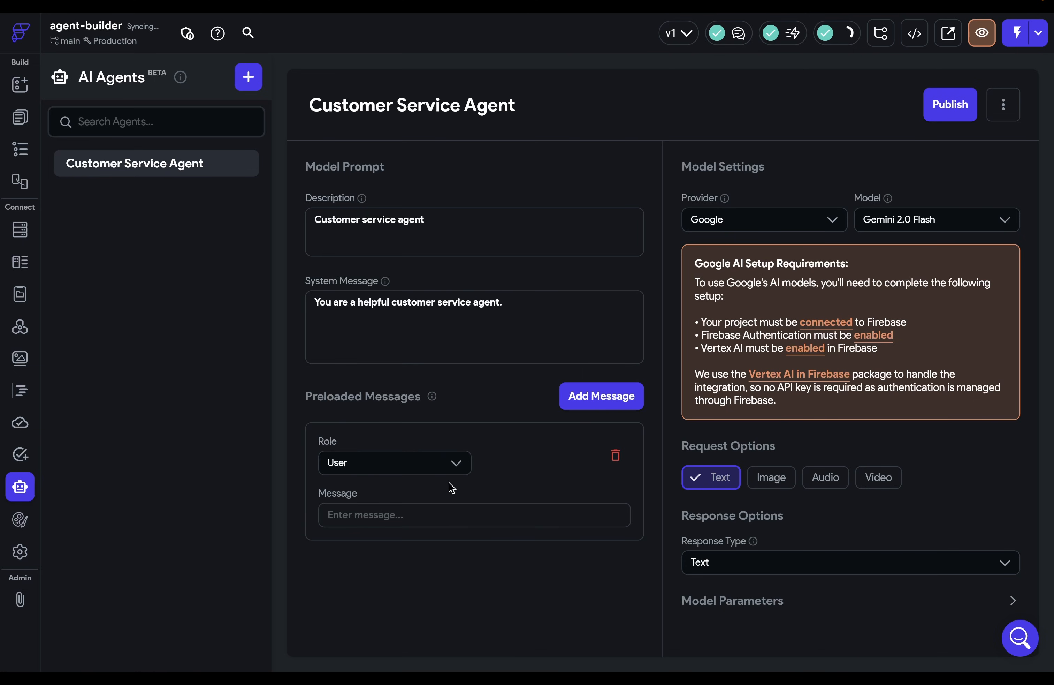
{"action": "left_click", "coordinate": [427, 460]}
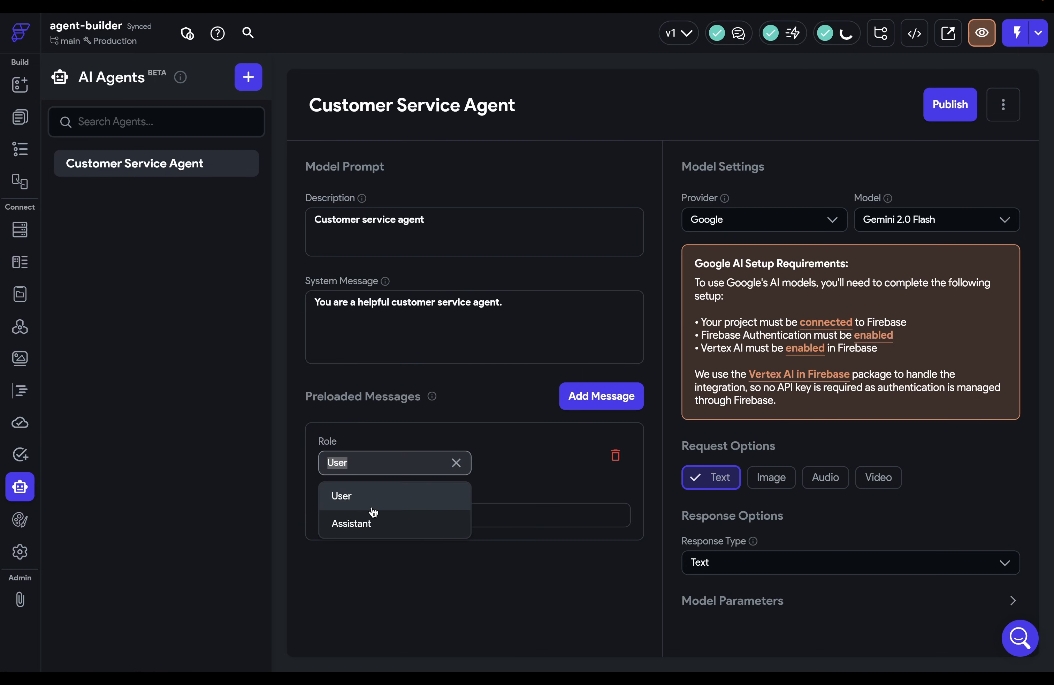
{"action": "left_click", "coordinate": [459, 502]}
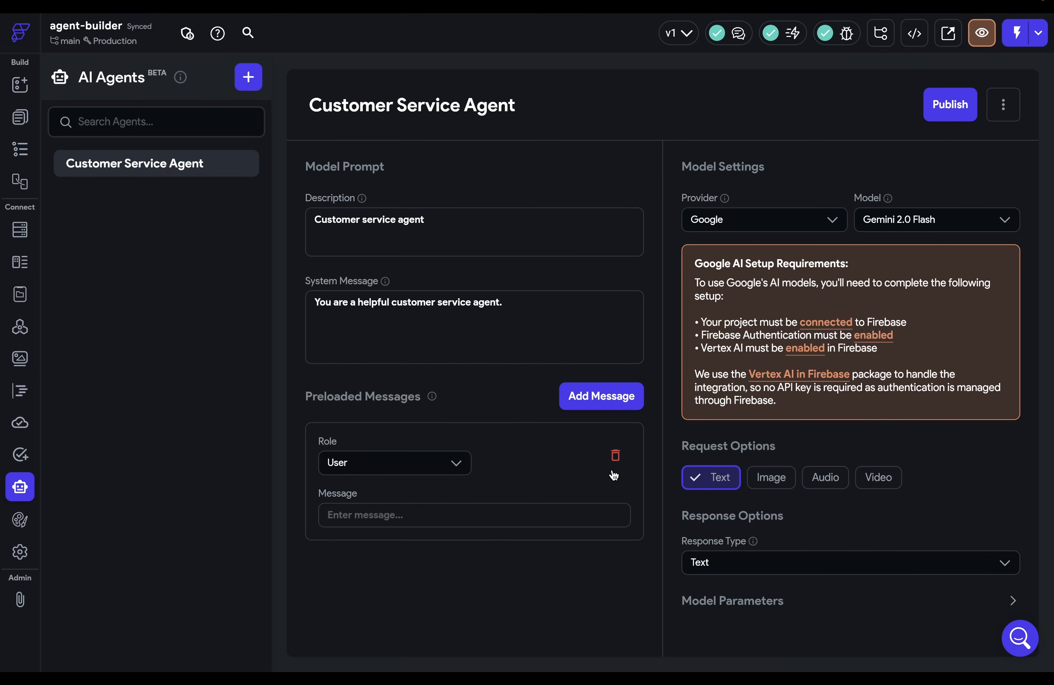
{"action": "left_click", "coordinate": [616, 457]}
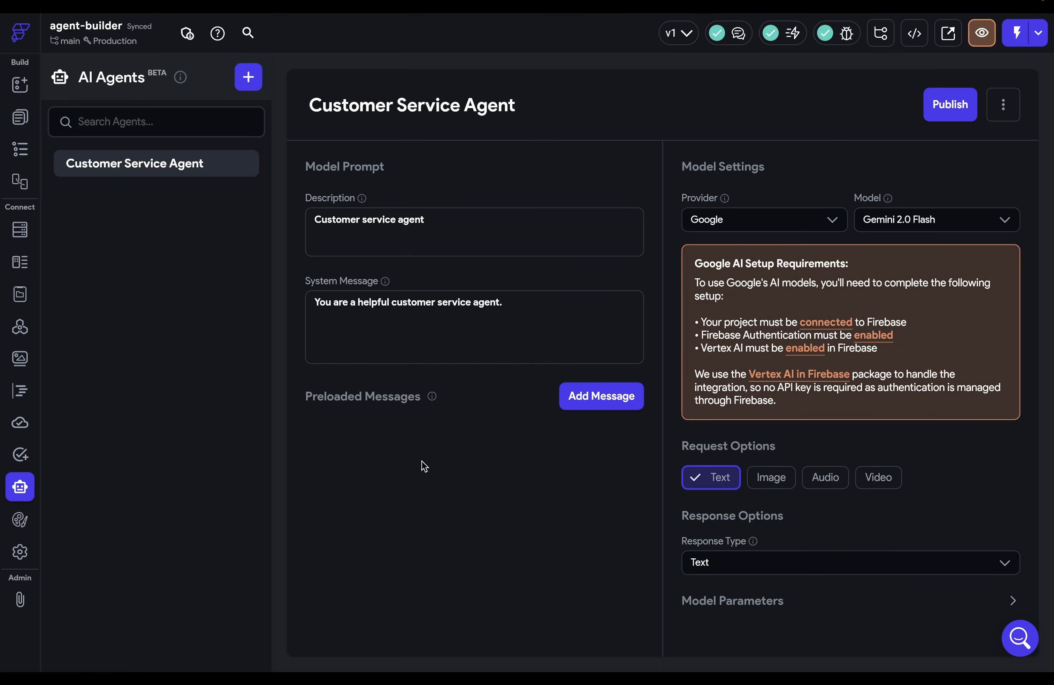
Publish the Customer Service Agent
{"action": "left_click", "coordinate": [951, 105]}
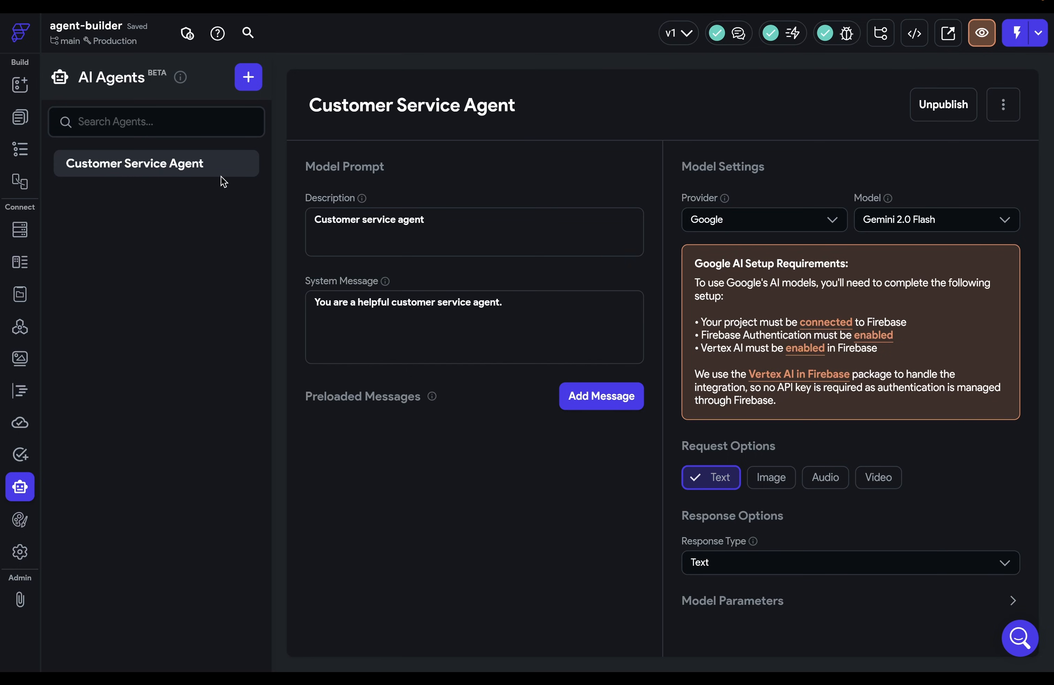
Examine the HomePage's message list layout, the chat data type with its role options, and the page's chats state variable
{"action": "left_click", "coordinate": [27, 152]}
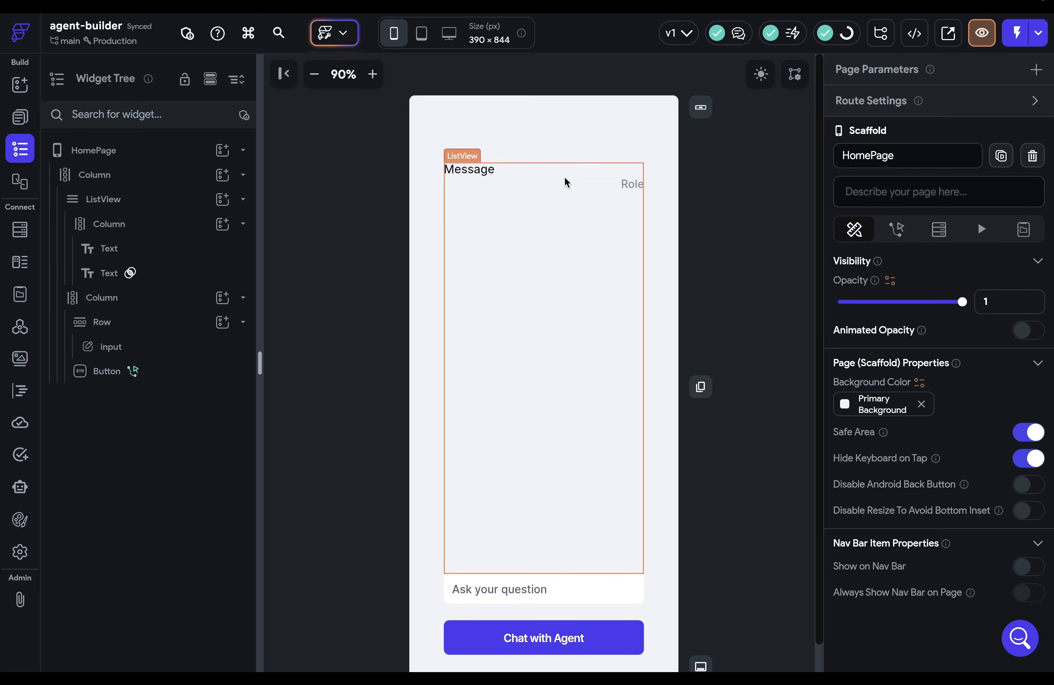
{"action": "left_click", "coordinate": [552, 171]}
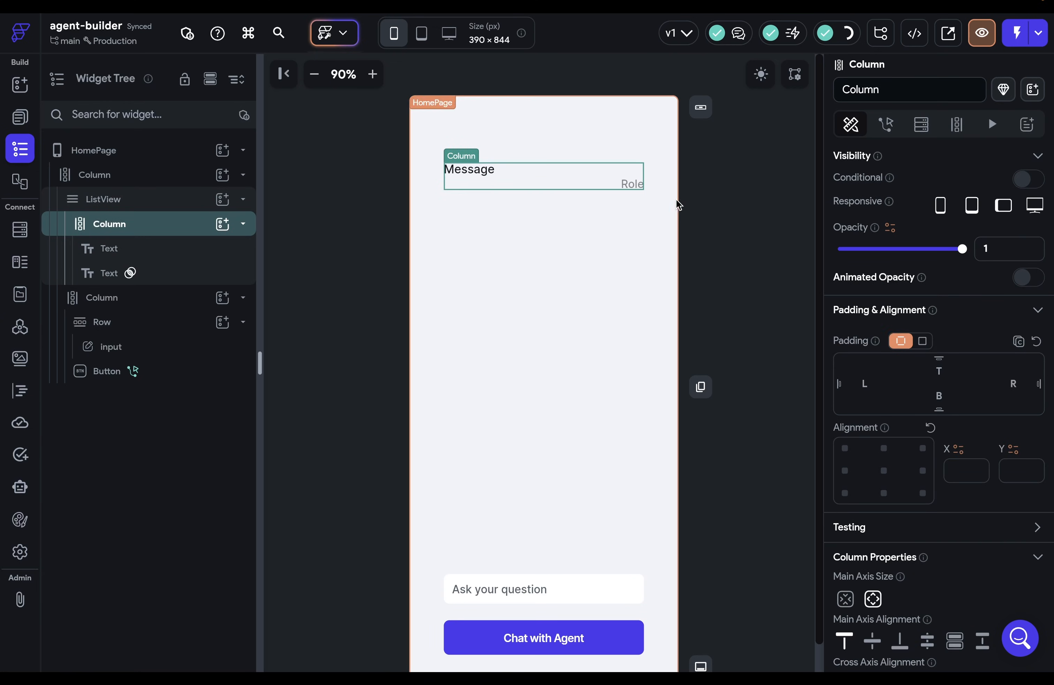
{"action": "left_click", "coordinate": [771, 210]}
{"action": "left_click", "coordinate": [13, 263]}
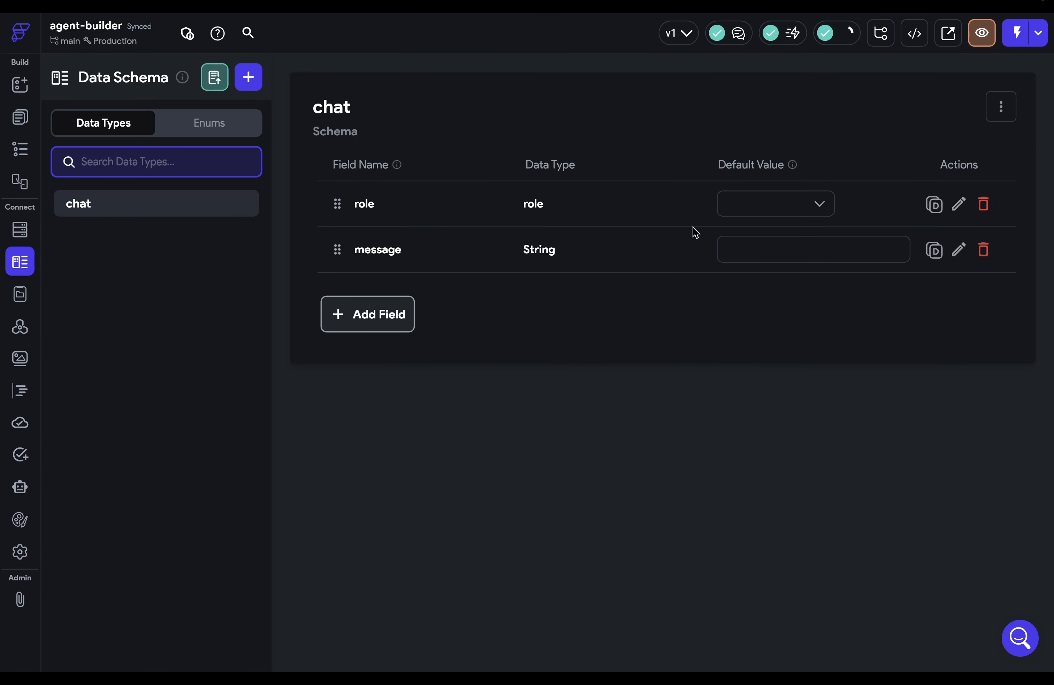
{"action": "left_click", "coordinate": [769, 203]}
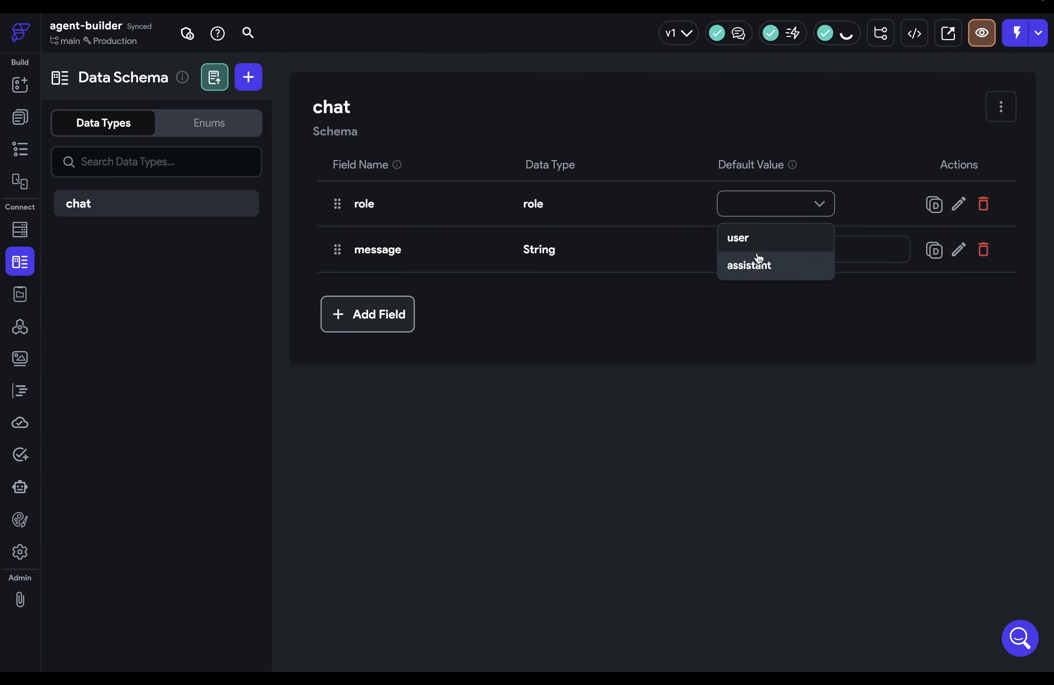
{"action": "left_click", "coordinate": [695, 313]}
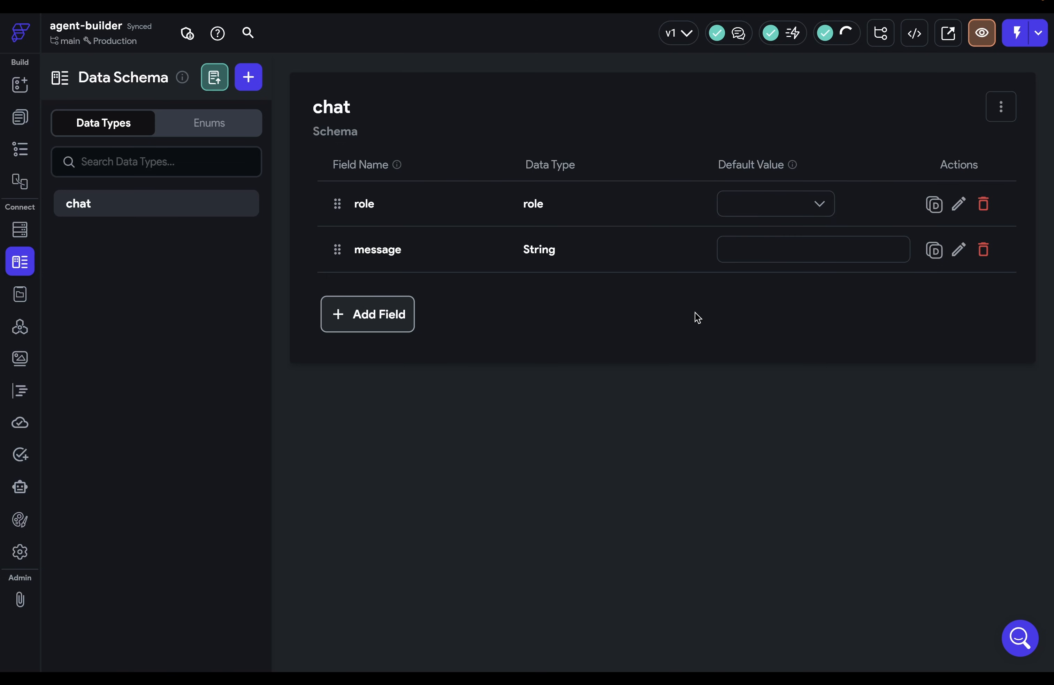
{"action": "left_click", "coordinate": [20, 149]}
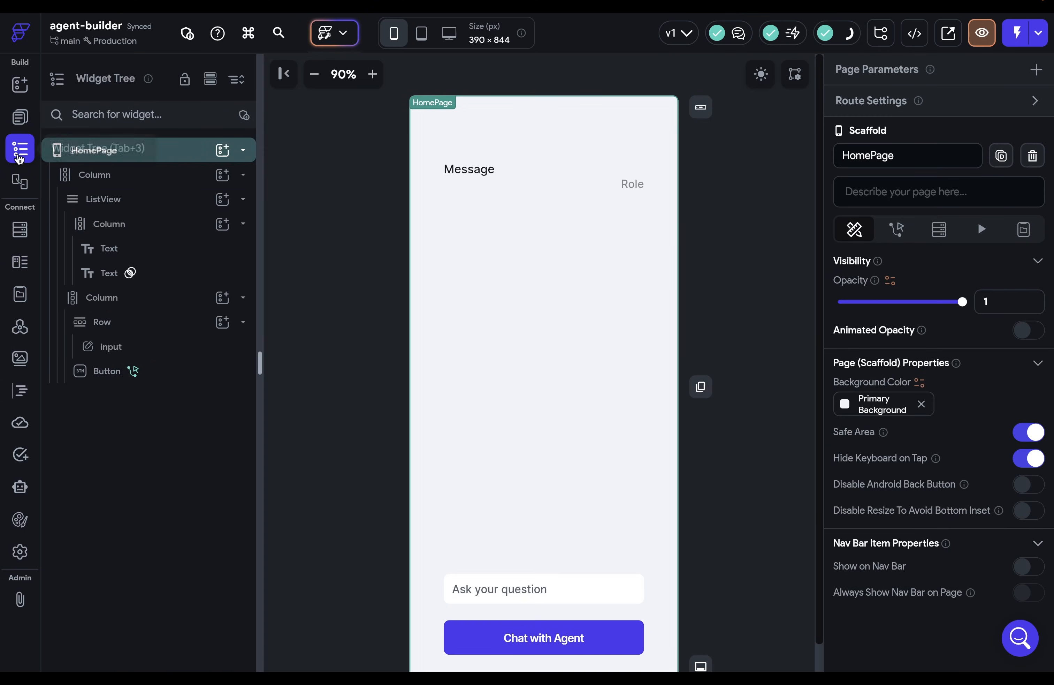
{"action": "left_click", "coordinate": [1027, 233]}
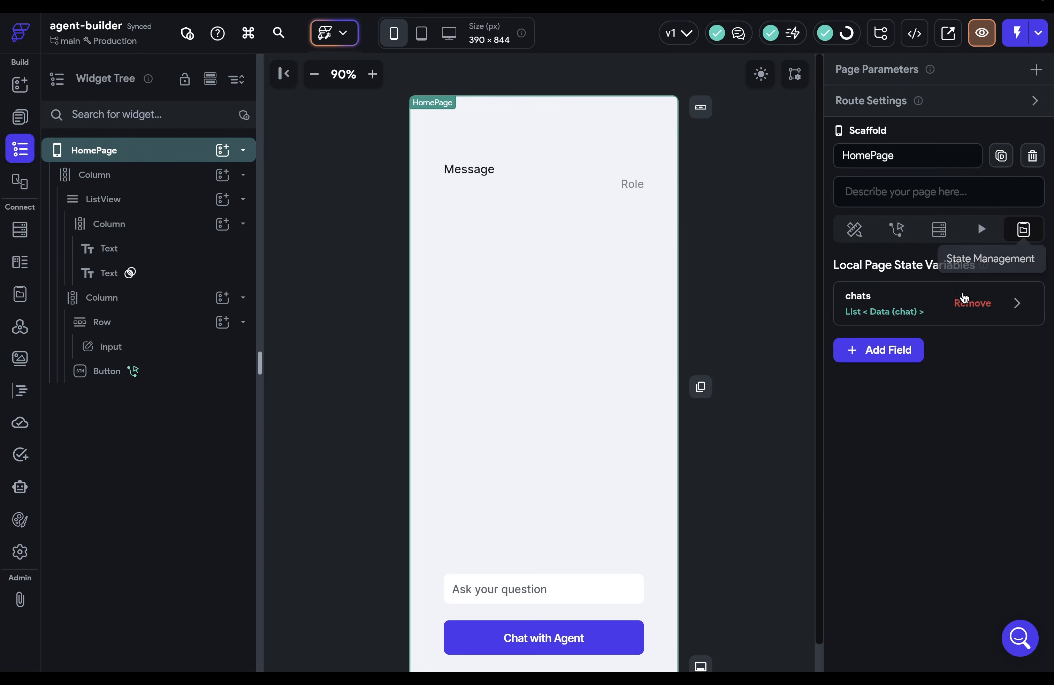
{"action": "left_click", "coordinate": [892, 306]}
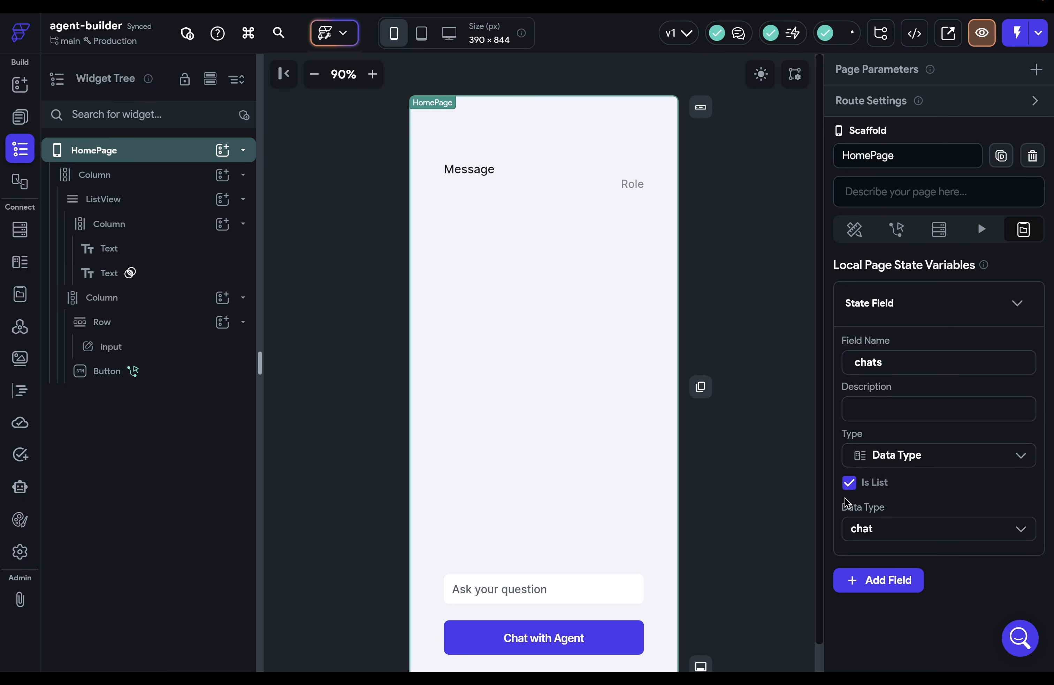
{"action": "left_click", "coordinate": [1018, 302]}
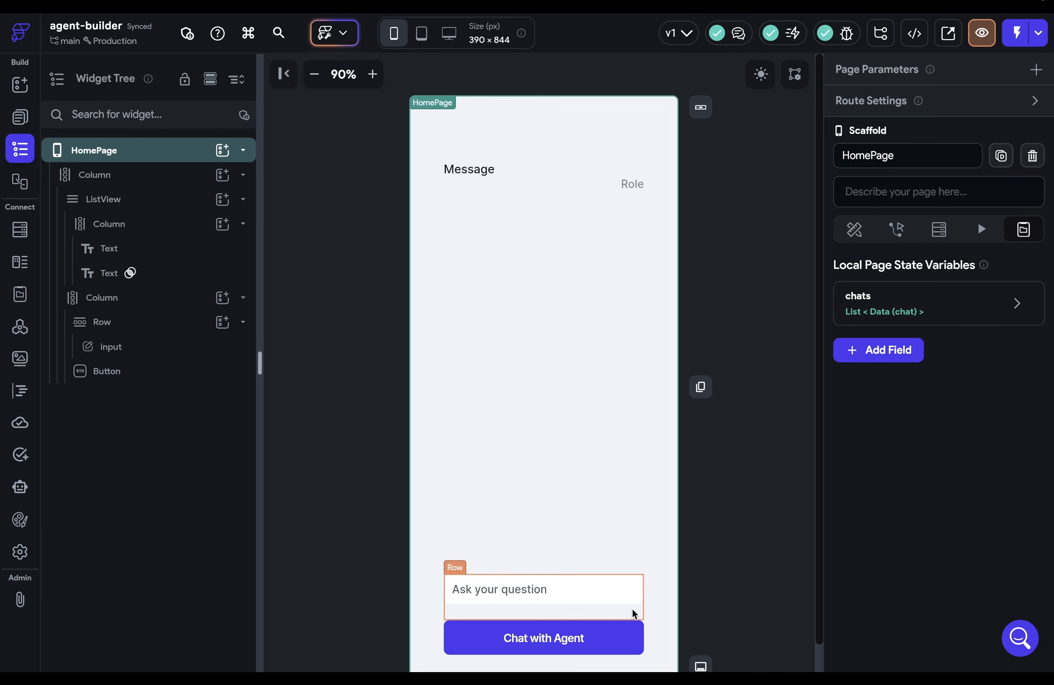
Create an On Tap action trigger for the Chat with Agent button
{"action": "left_click", "coordinate": [613, 638]}
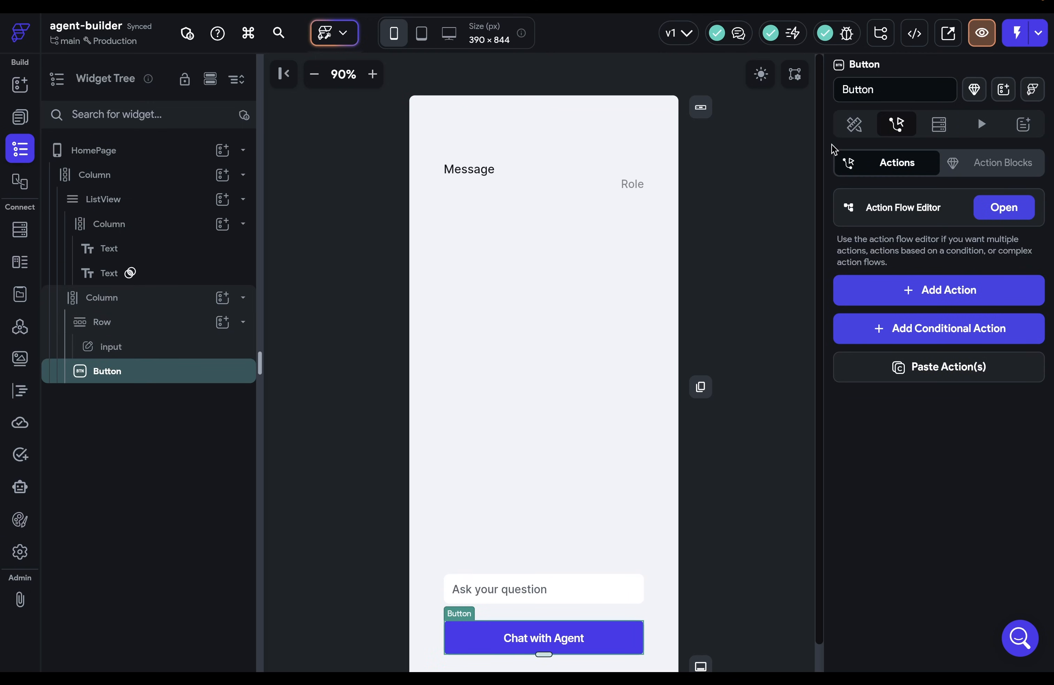
{"action": "left_click", "coordinate": [995, 206]}
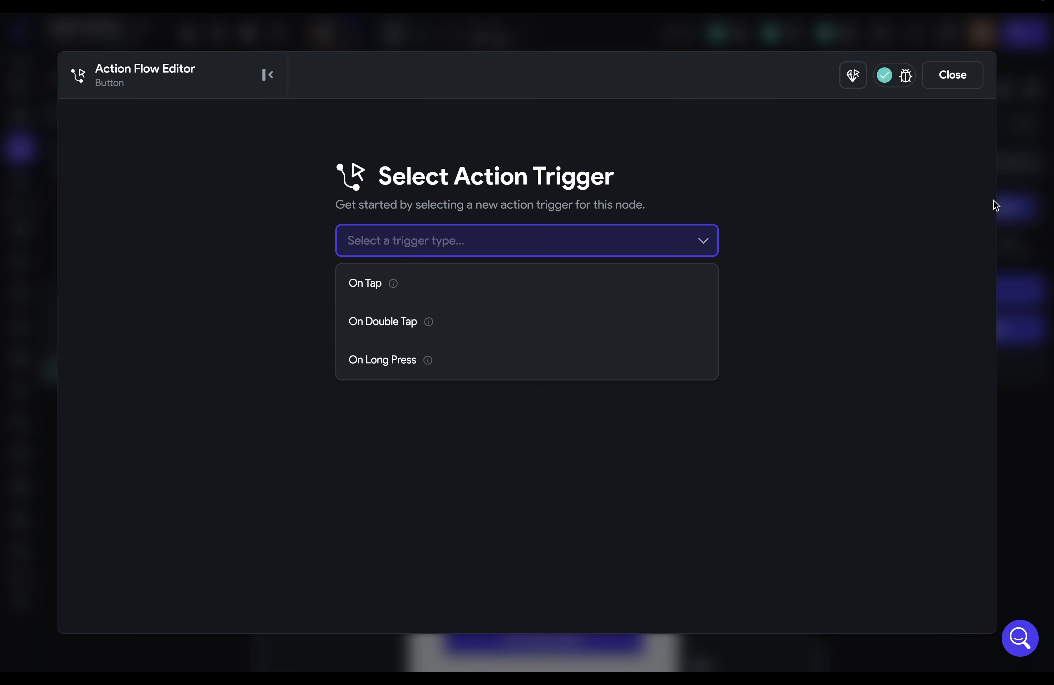
{"action": "left_click", "coordinate": [615, 280]}
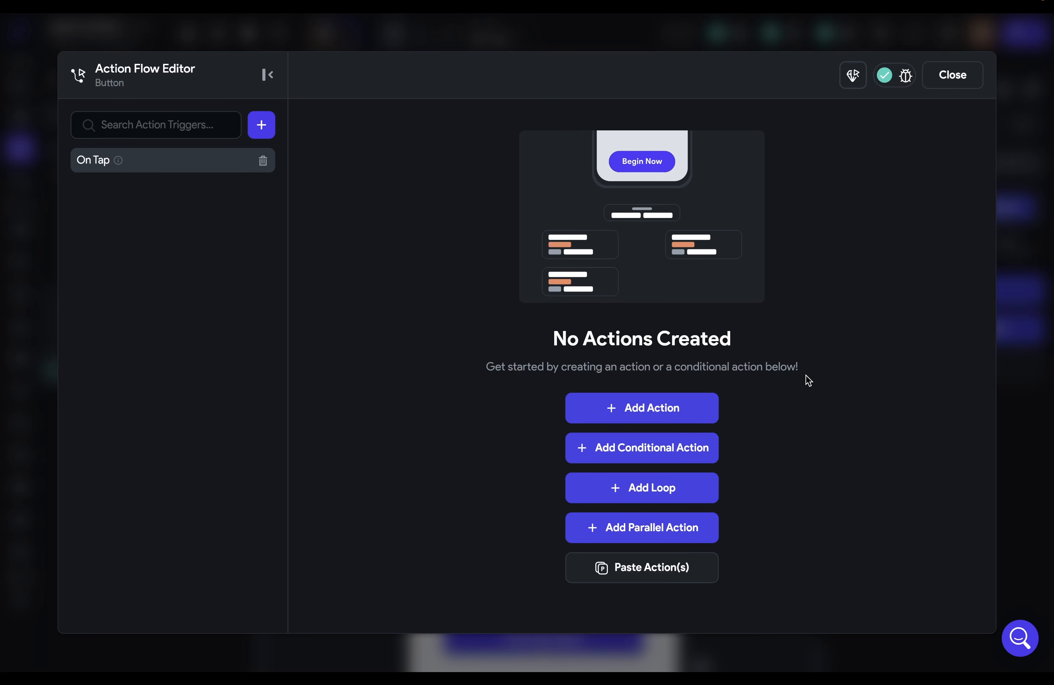
Add an Update Page State action to the On Tap trigger for the chats field, with update type Add to List
{"action": "left_click", "coordinate": [698, 406]}
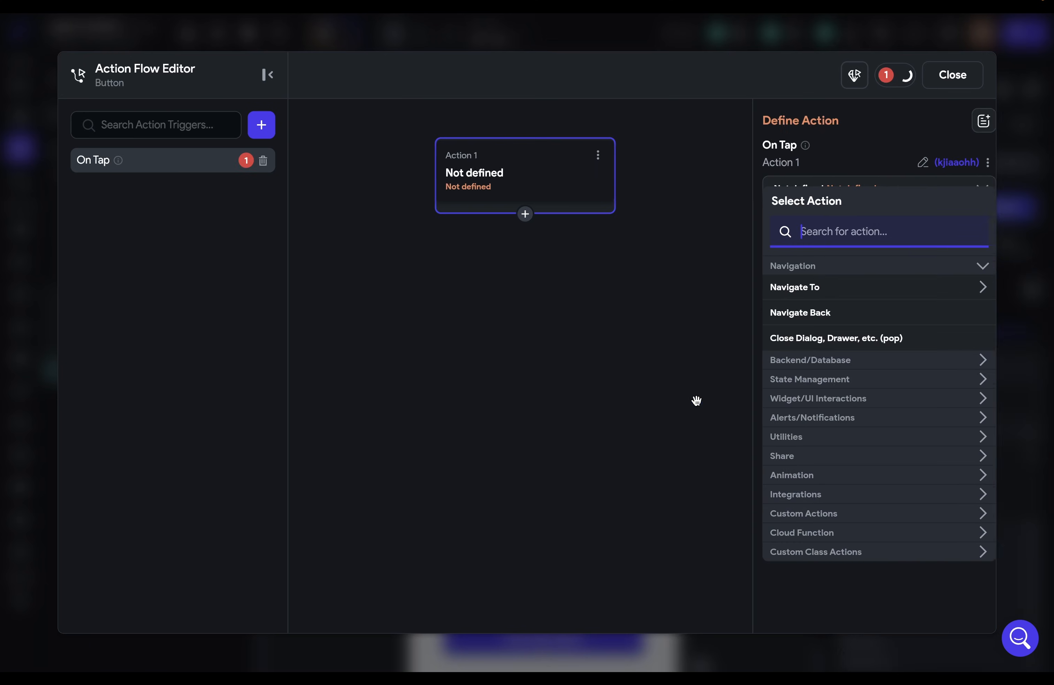
{"action": "type", "text": "page"}
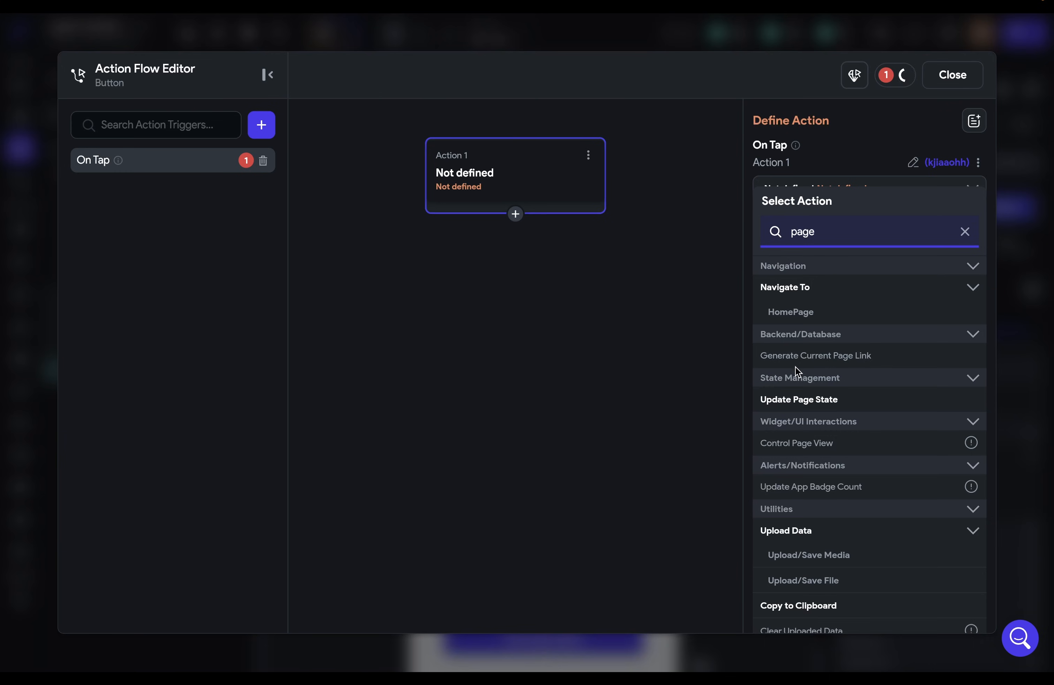
{"action": "left_click", "coordinate": [806, 403]}
{"action": "left_click", "coordinate": [803, 264]}
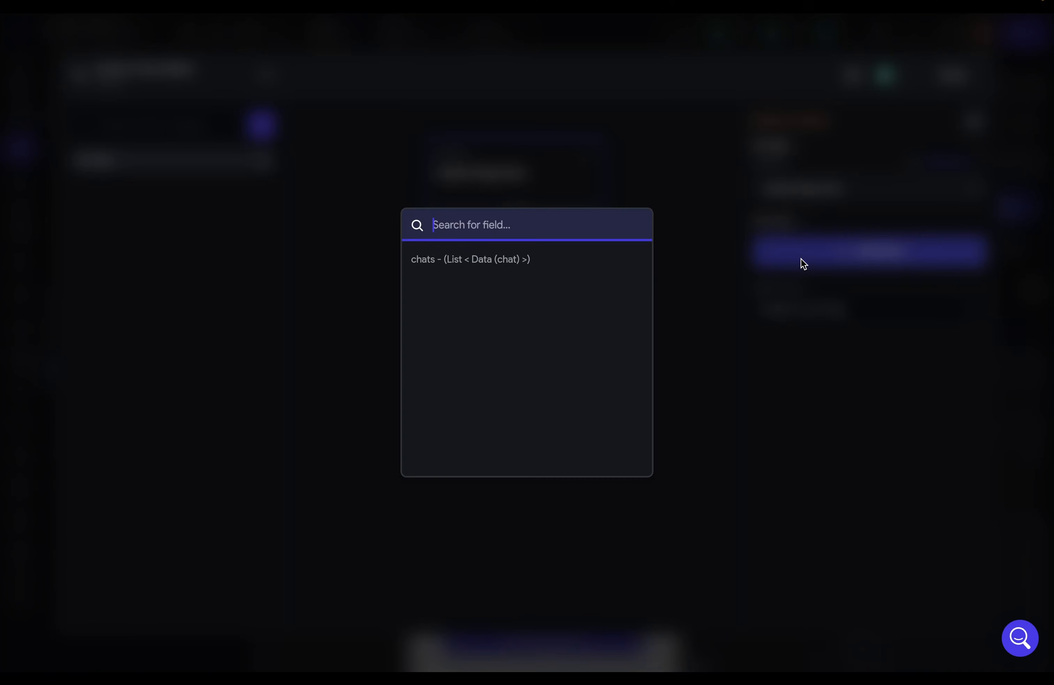
{"action": "left_click", "coordinate": [542, 266]}
{"action": "left_click", "coordinate": [816, 325]}
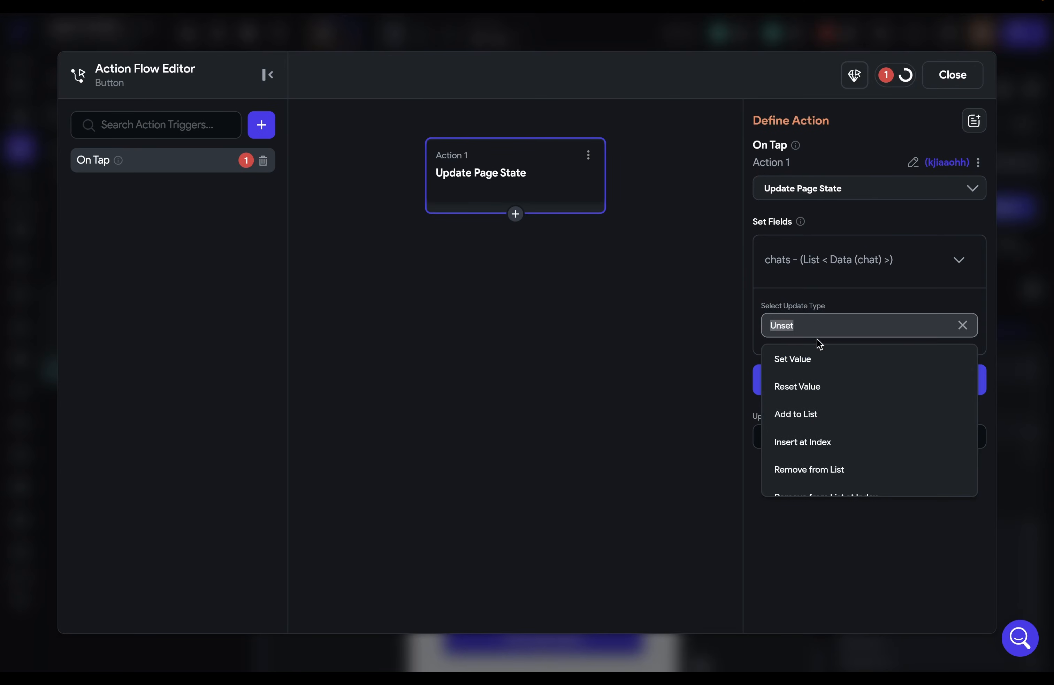
{"action": "left_click", "coordinate": [810, 413]}
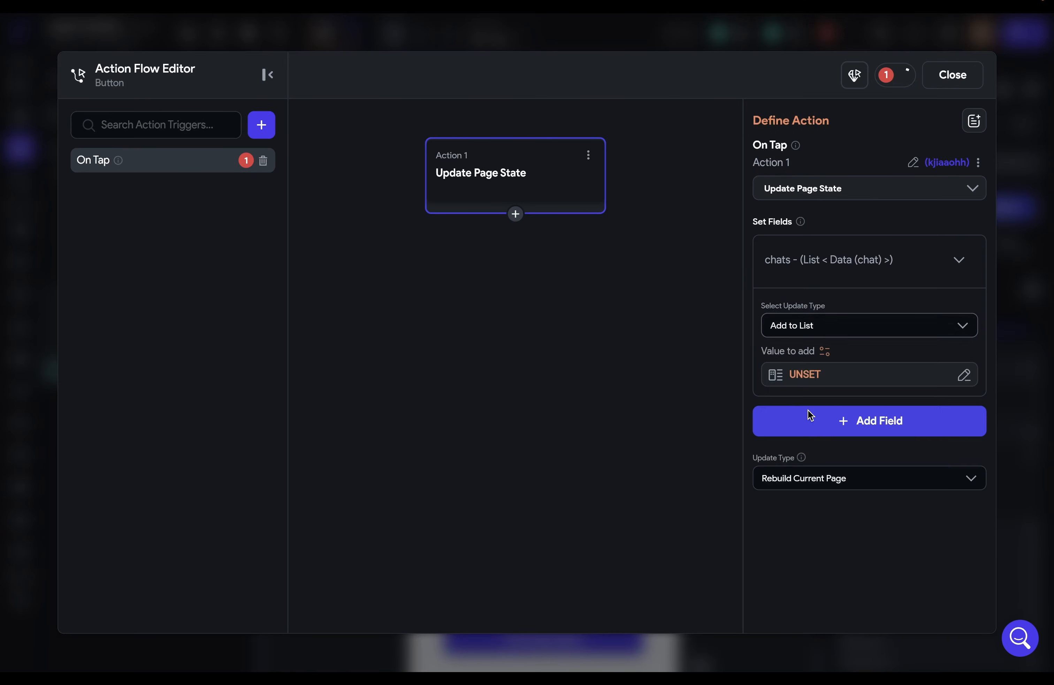
Use a newly created chat data type object as the value to add, with its role field set to user
{"action": "left_click", "coordinate": [804, 376]}
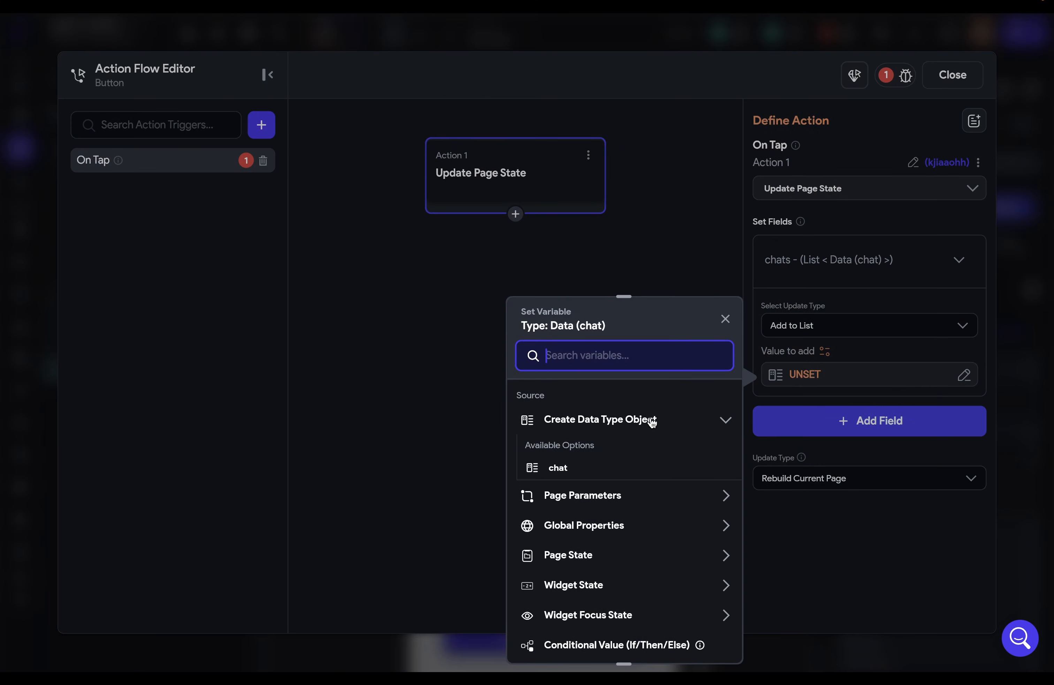
{"action": "left_click", "coordinate": [558, 467]}
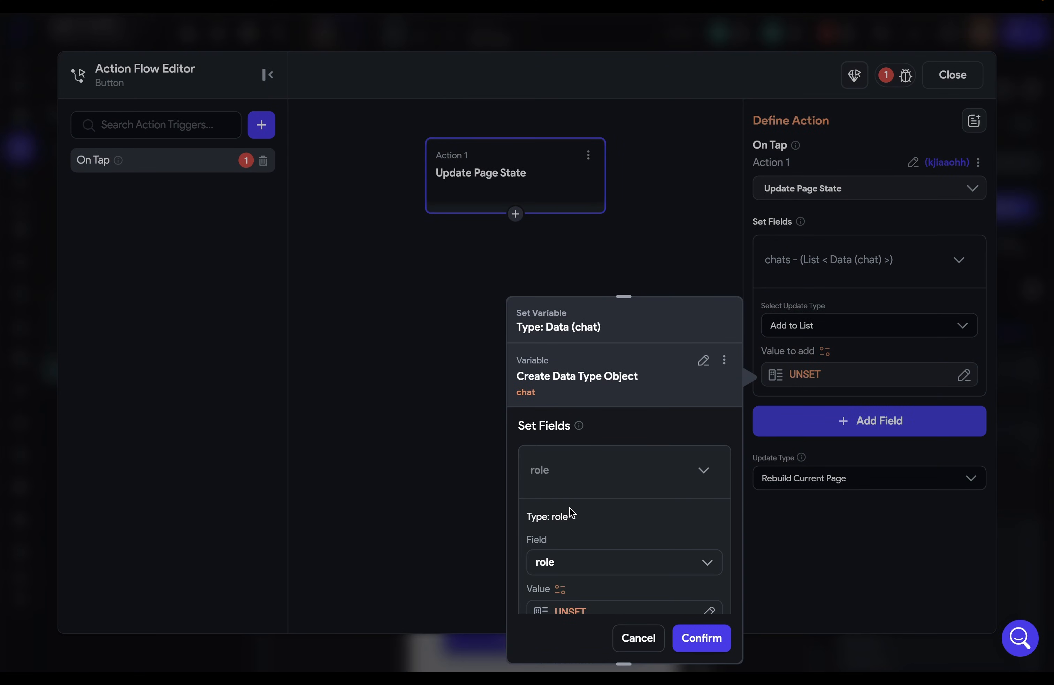
{"action": "scroll", "coordinate": [570, 508], "scroll_direction": "down", "scroll_amount": 2}
{"action": "scroll", "coordinate": [570, 508], "scroll_direction": "down", "scroll_amount": 1}
{"action": "left_click", "coordinate": [573, 518]}
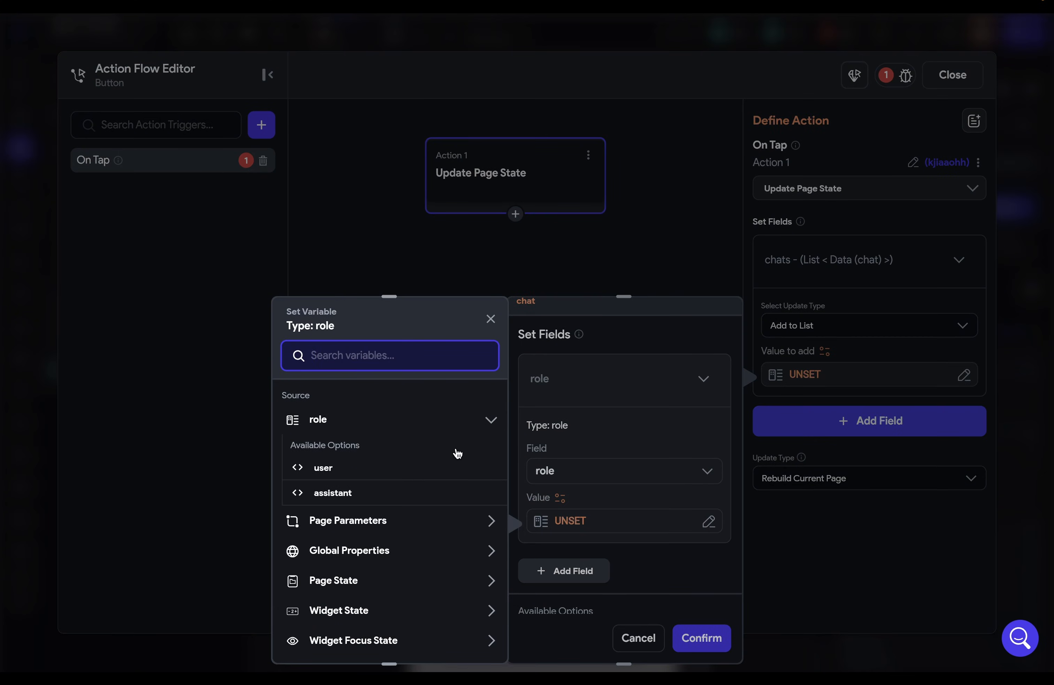
{"action": "left_click", "coordinate": [339, 470]}
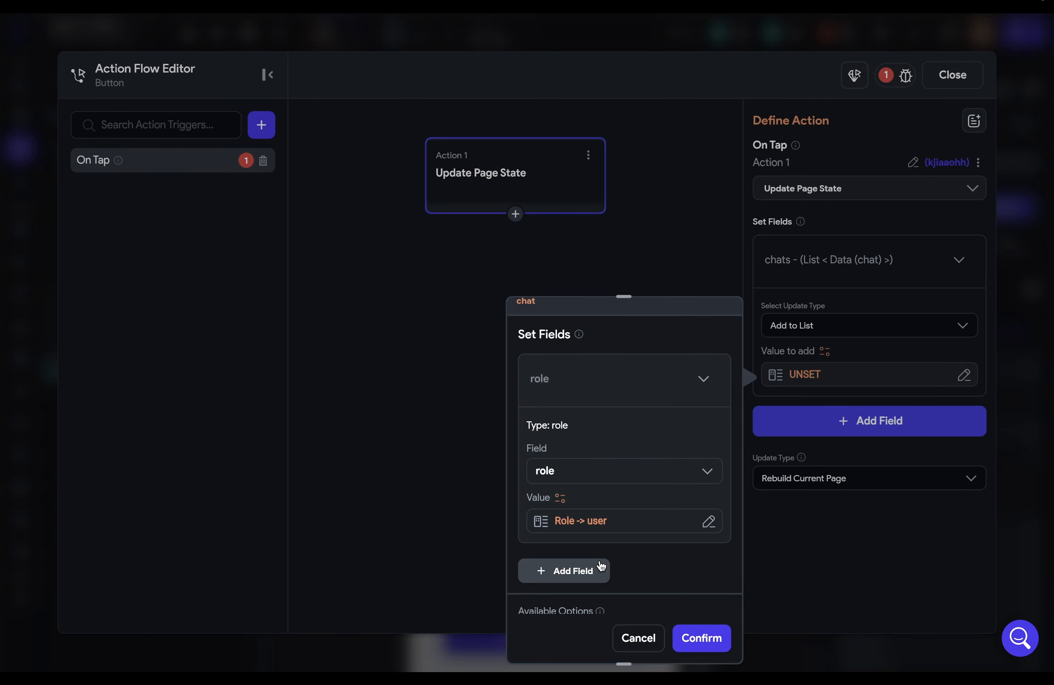
Add the message field to the chat object, bind it to the "Ask your question" input's widget state, and confirm the object
{"action": "left_click", "coordinate": [600, 568]}
{"action": "scroll", "coordinate": [598, 568], "scroll_direction": "down", "scroll_amount": 4}
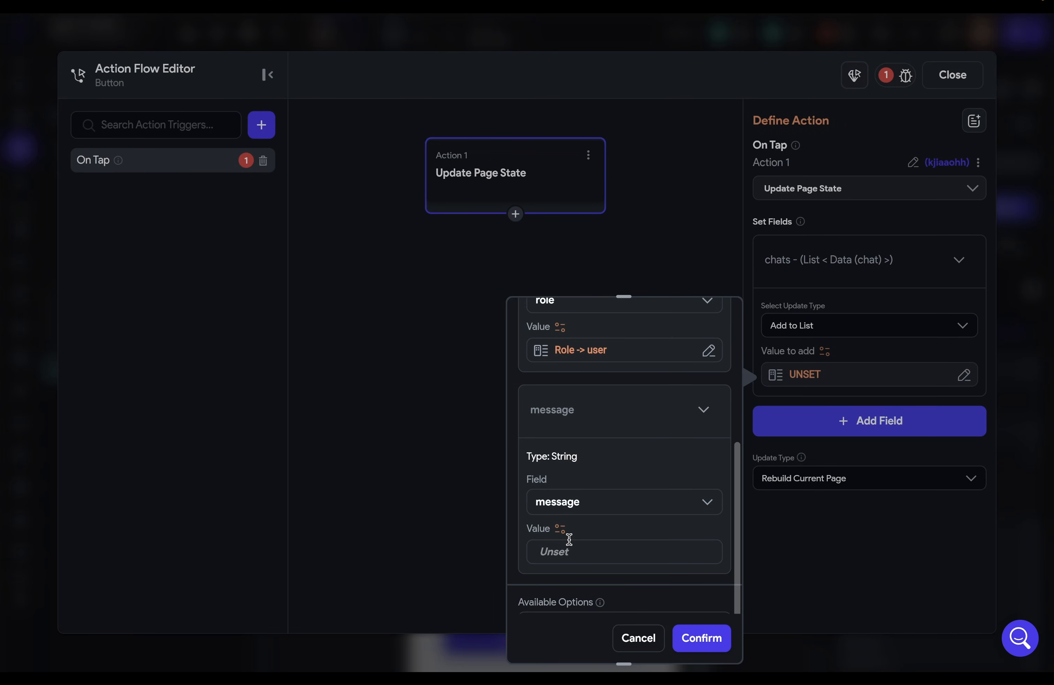
{"action": "left_click", "coordinate": [561, 528]}
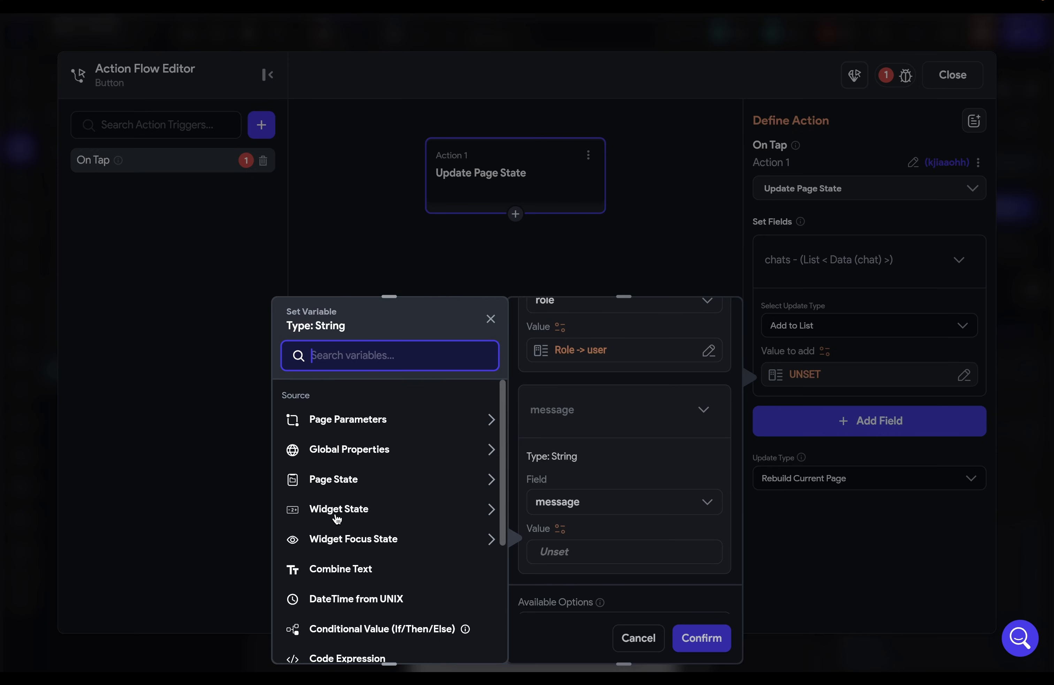
{"action": "left_click", "coordinate": [321, 515]}
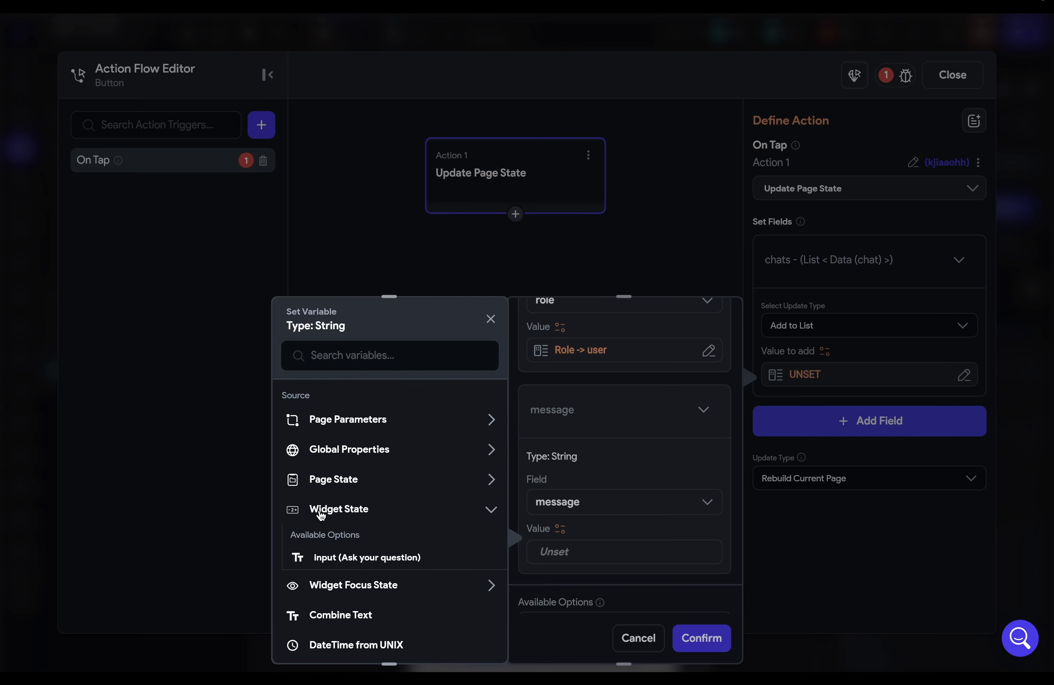
{"action": "left_click", "coordinate": [333, 557]}
{"action": "left_click", "coordinate": [701, 638]}
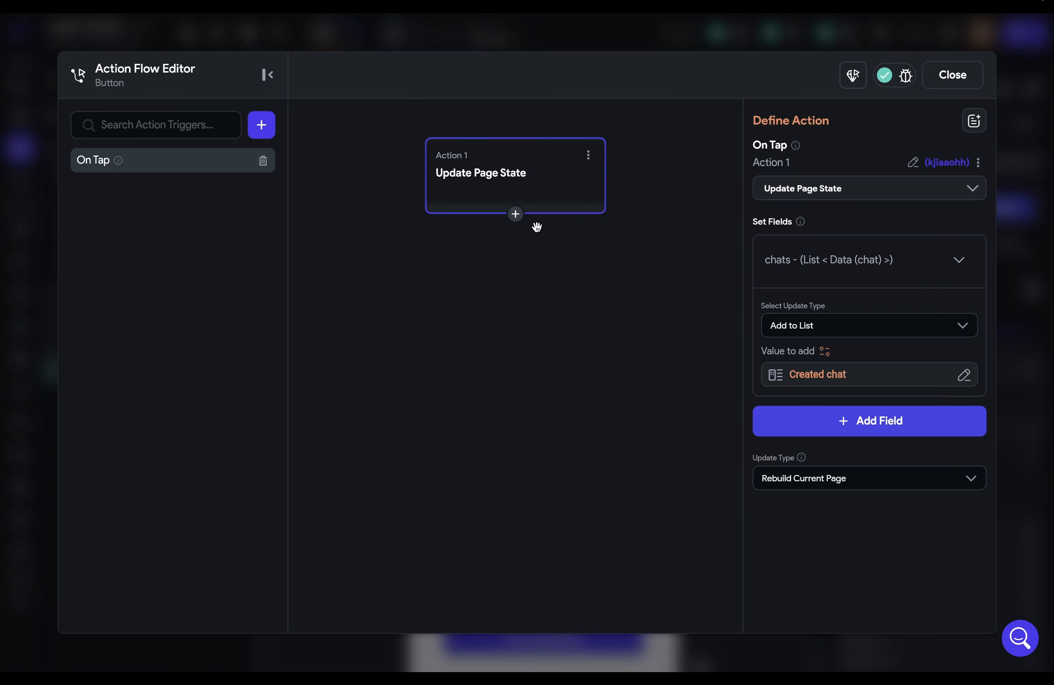
Add an AI Agent Send Message action after the page state update and select Customer Service Agent as its agent
{"action": "left_click", "coordinate": [517, 215]}
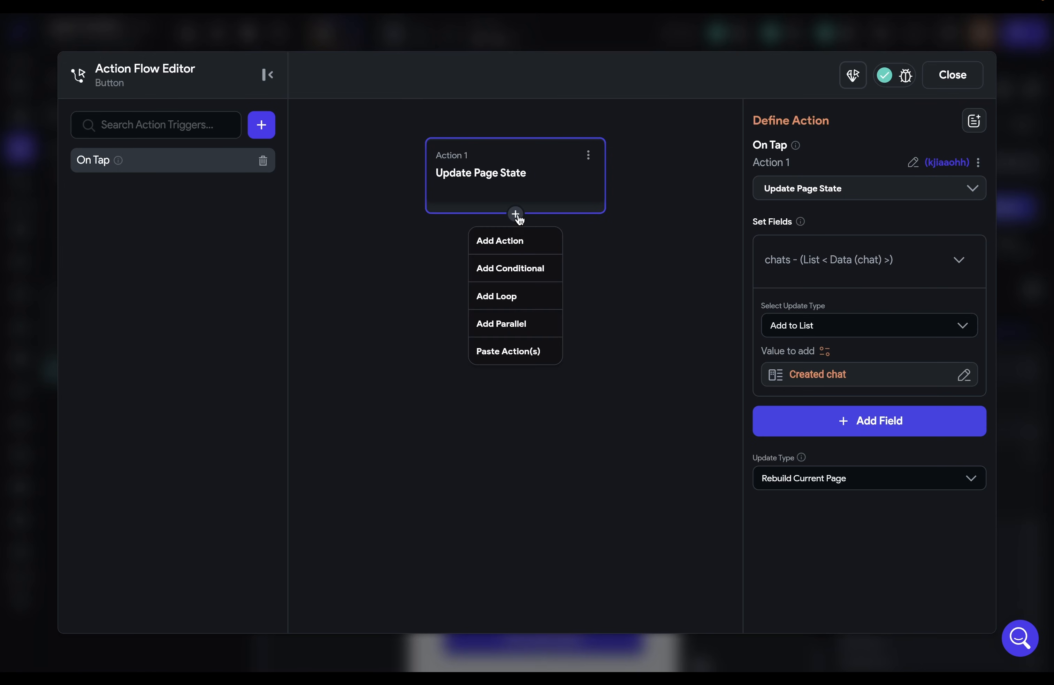
{"action": "left_click", "coordinate": [515, 241]}
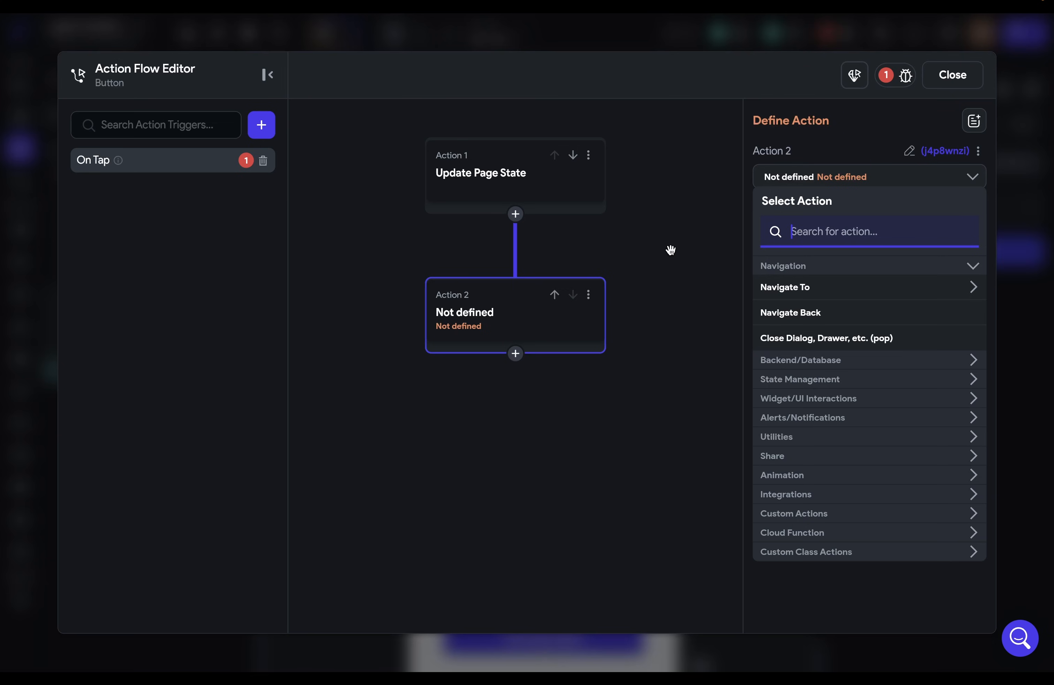
{"action": "type", "text": "agent"}
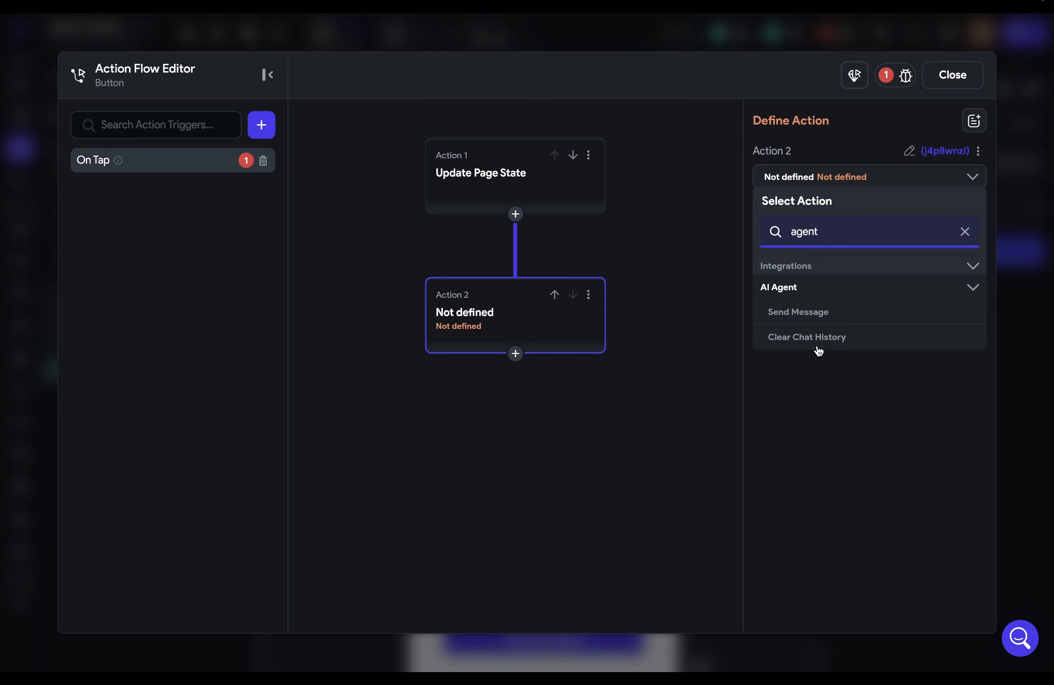
{"action": "left_click", "coordinate": [788, 315]}
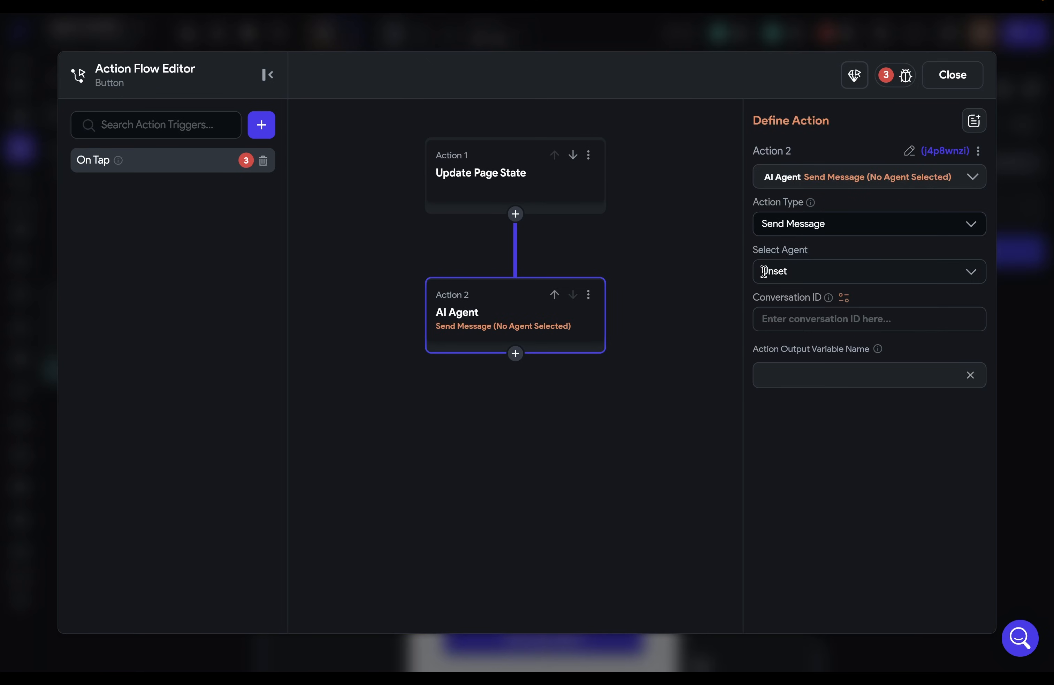
{"action": "left_click", "coordinate": [824, 265]}
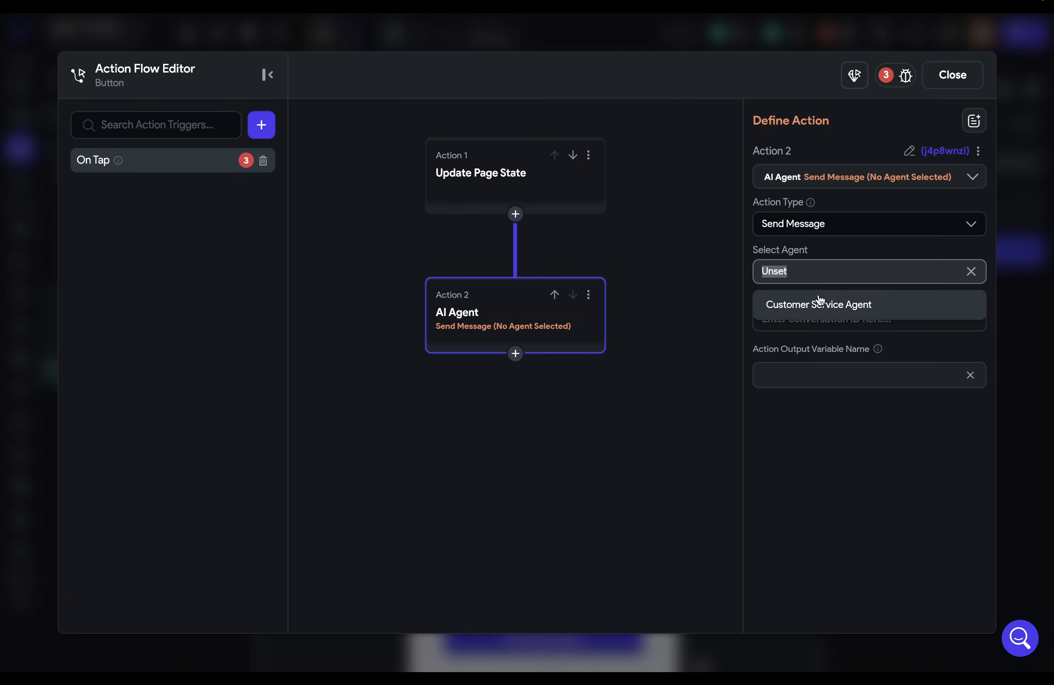
{"action": "left_click", "coordinate": [841, 306]}
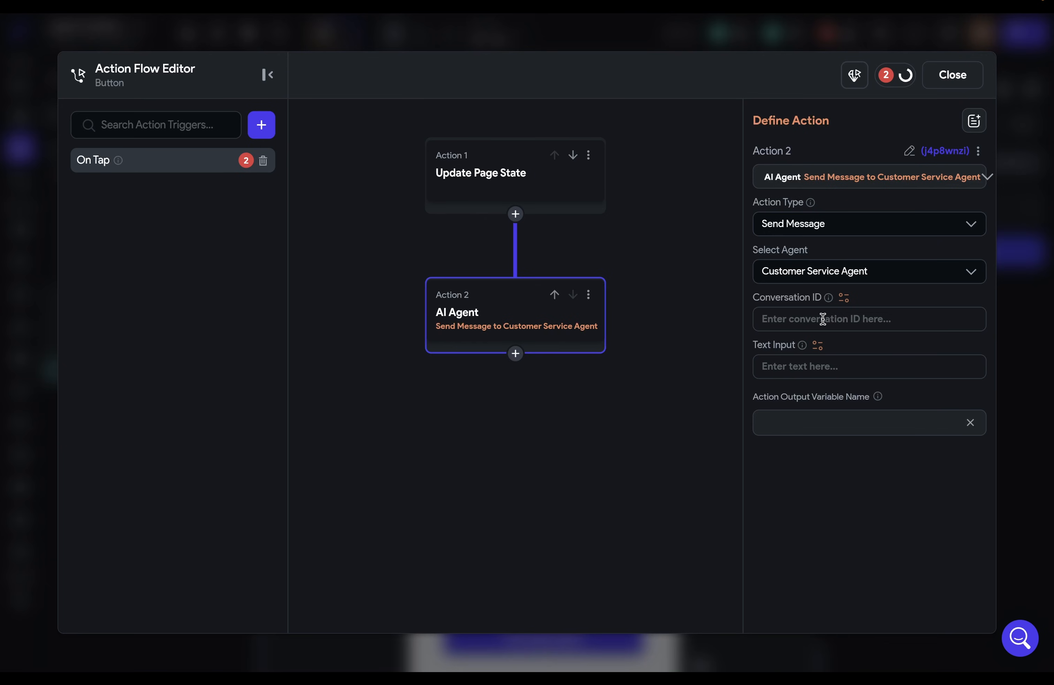
Set the conversation ID of the Send Message action to customer_service
{"action": "left_click", "coordinate": [820, 320]}
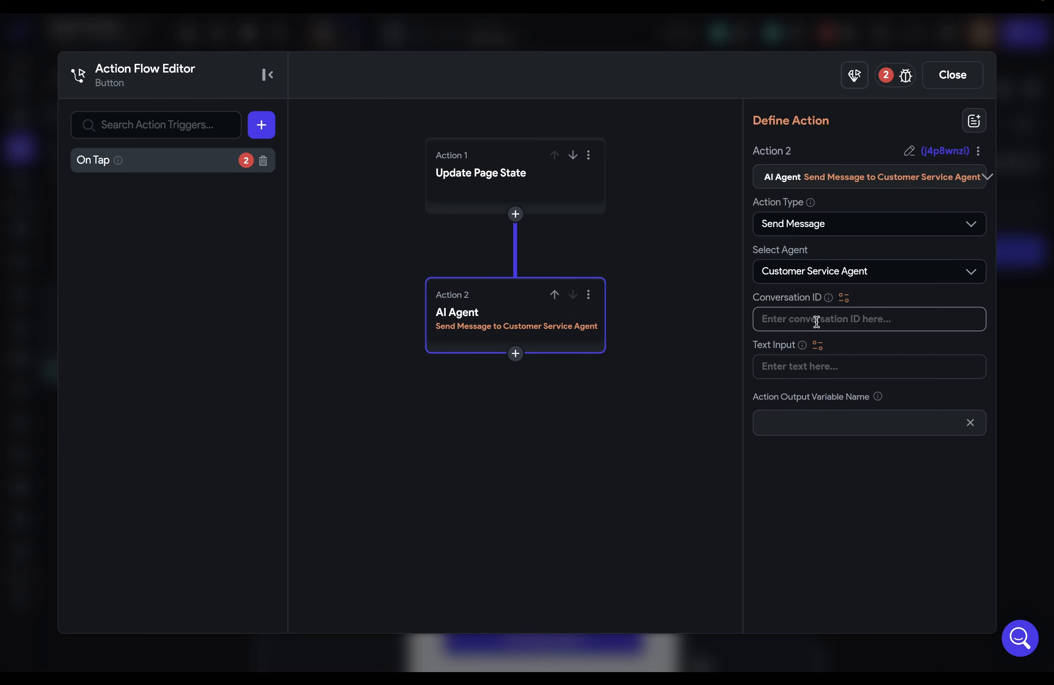
{"action": "left_click", "coordinate": [817, 321]}
{"action": "type", "text": "customer_serv"}
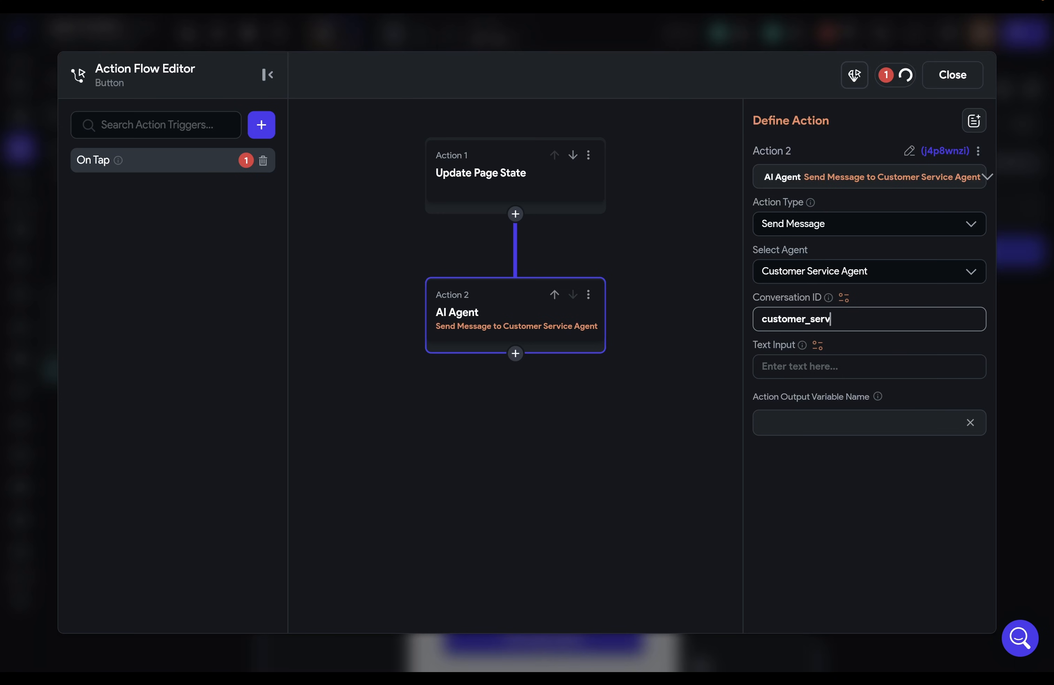
{"action": "type", "text": "ice"}
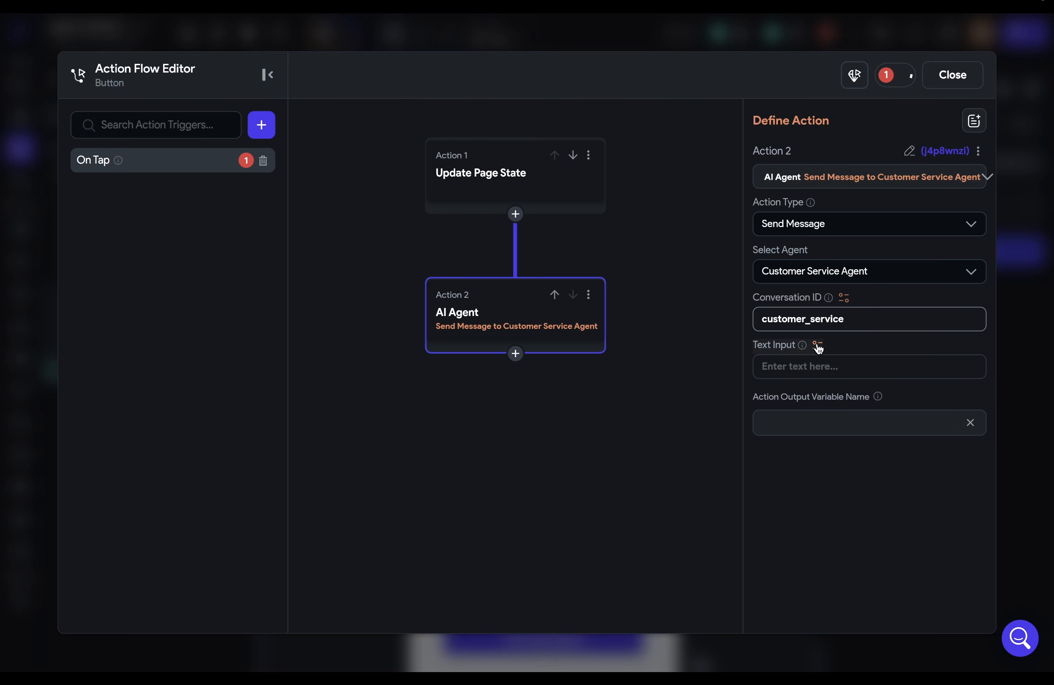
Bind the agent action's text input to the "Ask your question" input's widget state and name the action output variable agent_response
{"action": "left_click", "coordinate": [818, 345]}
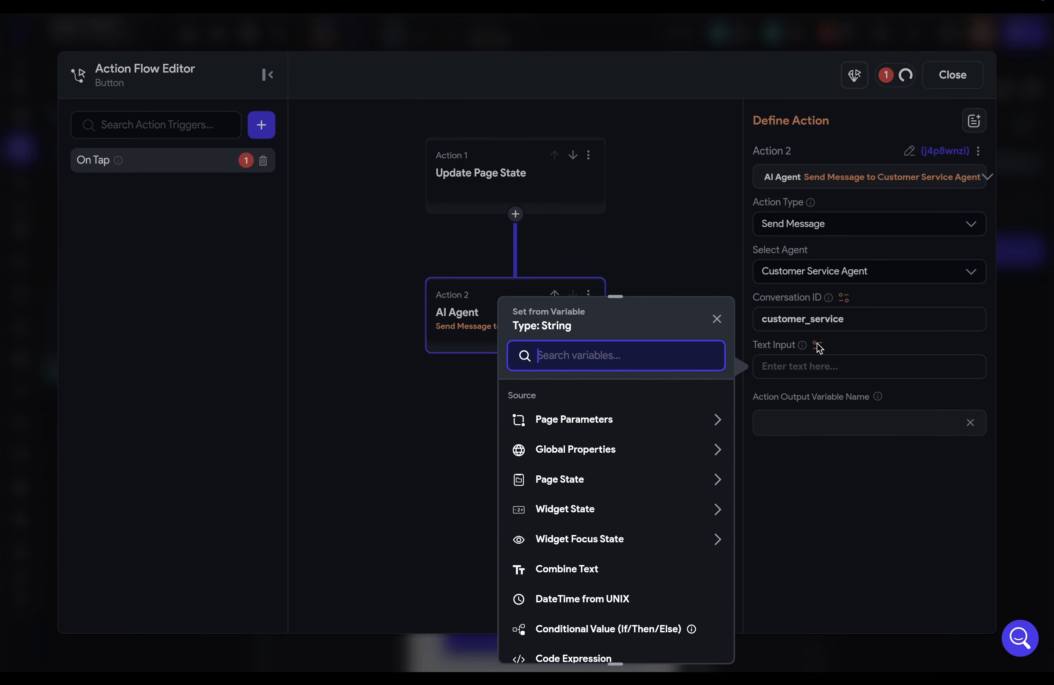
{"action": "left_click", "coordinate": [575, 510]}
{"action": "left_click", "coordinate": [563, 556]}
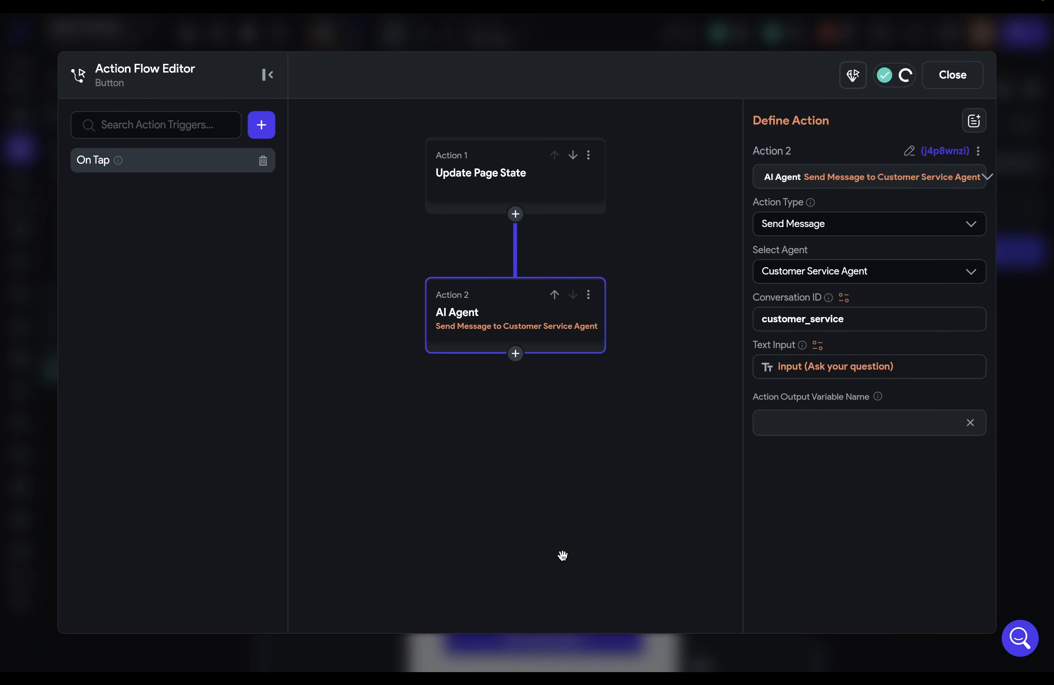
{"action": "left_click", "coordinate": [827, 418]}
{"action": "type", "text": "agent_response"}
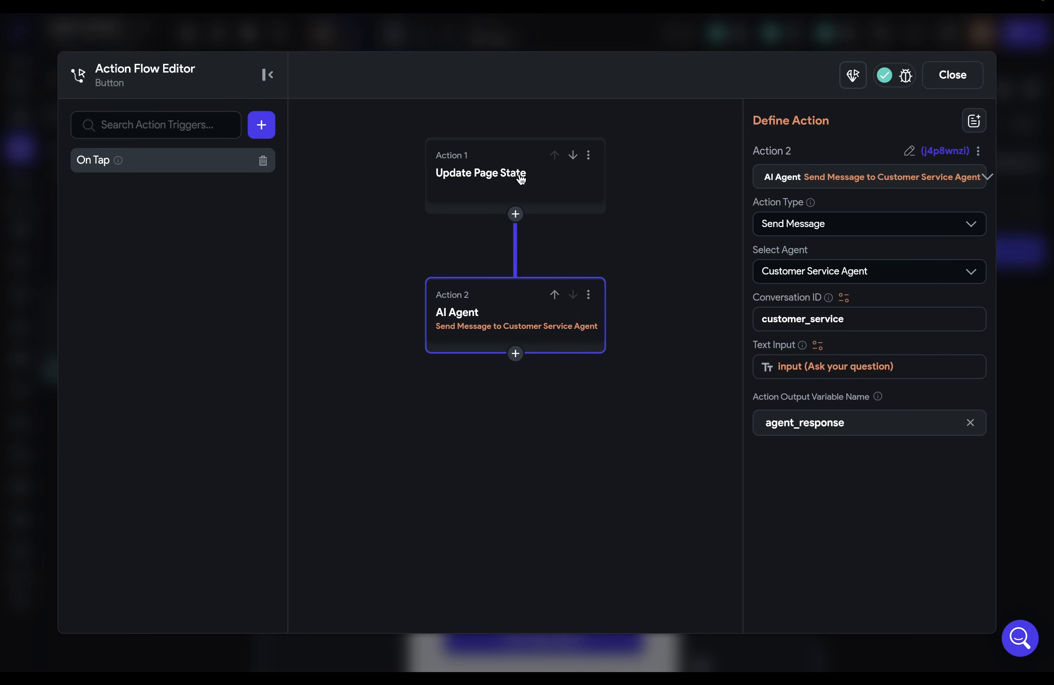
Add an Update Page State action after the AI Agent action for the chats field, with update type Add to List
{"action": "left_click", "coordinate": [515, 354]}
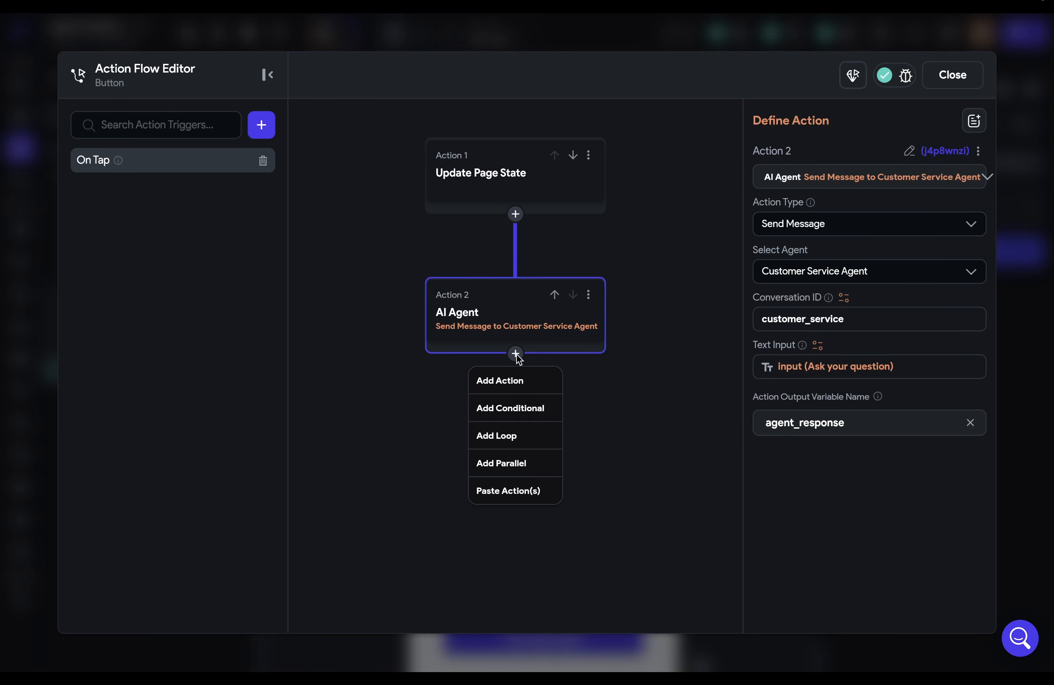
{"action": "left_click", "coordinate": [516, 378]}
{"action": "type", "text": "pag"}
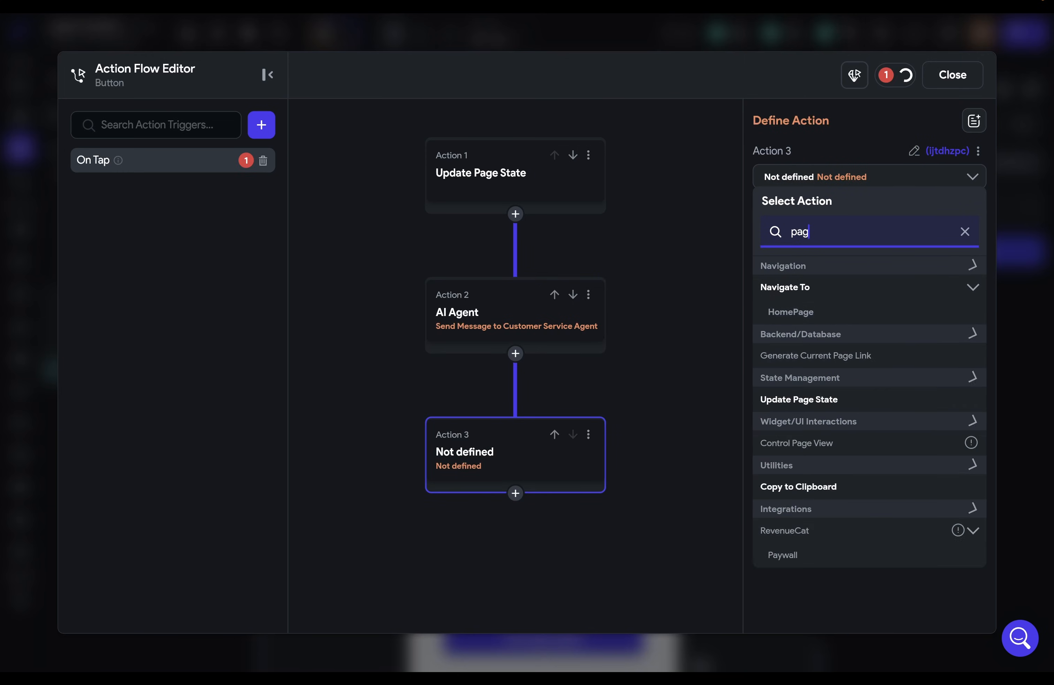
{"action": "type", "text": "e"}
{"action": "left_click", "coordinate": [819, 402]}
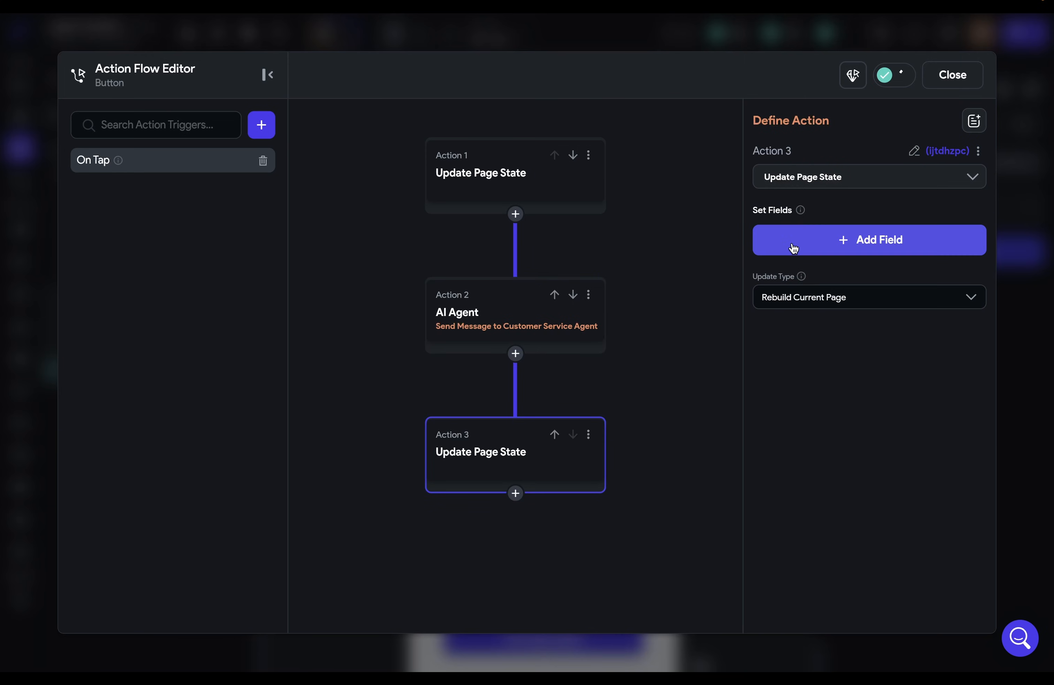
{"action": "left_click", "coordinate": [794, 247]}
{"action": "left_click", "coordinate": [539, 263]}
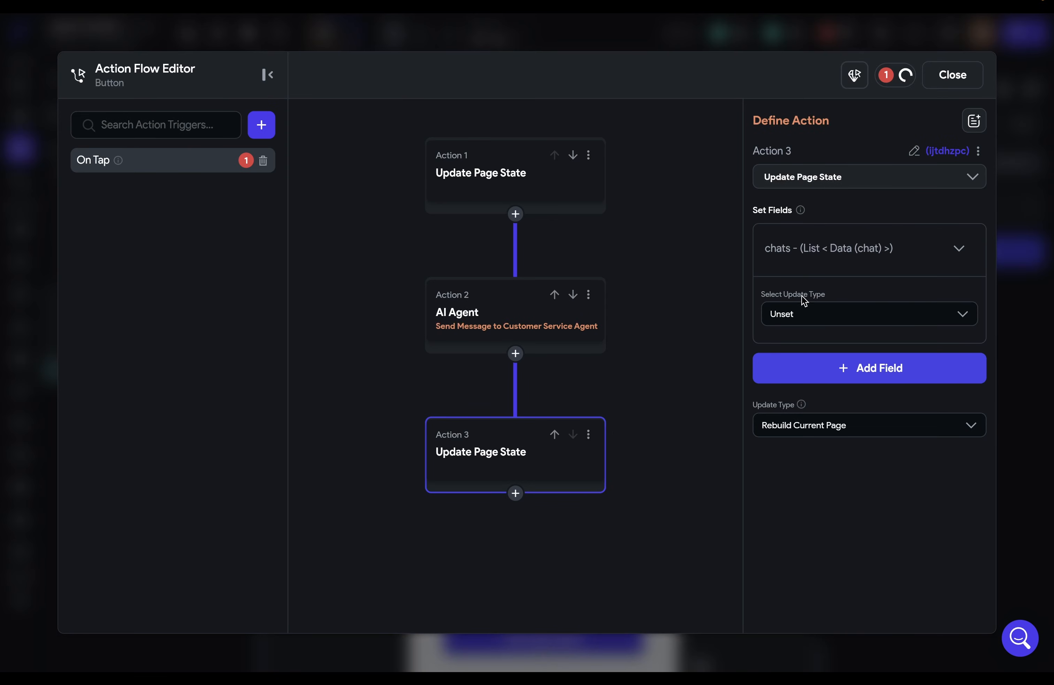
{"action": "left_click", "coordinate": [803, 311]}
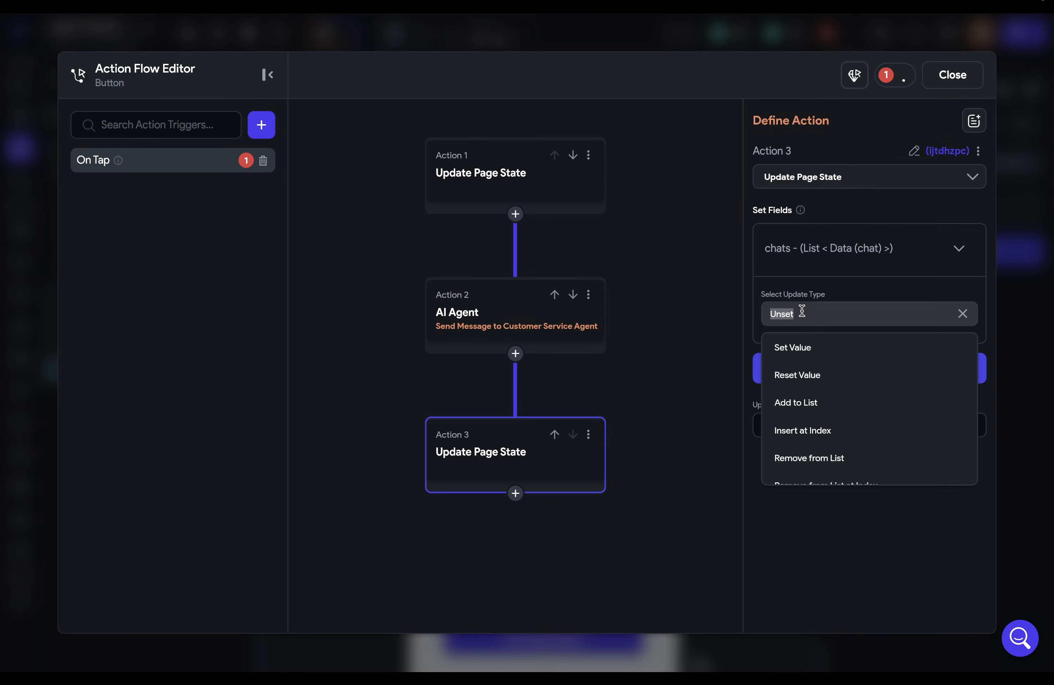
{"action": "left_click", "coordinate": [818, 401]}
Use a newly created chat data type object as the third action's value to add, with its role field set to assistant
{"action": "left_click", "coordinate": [802, 364]}
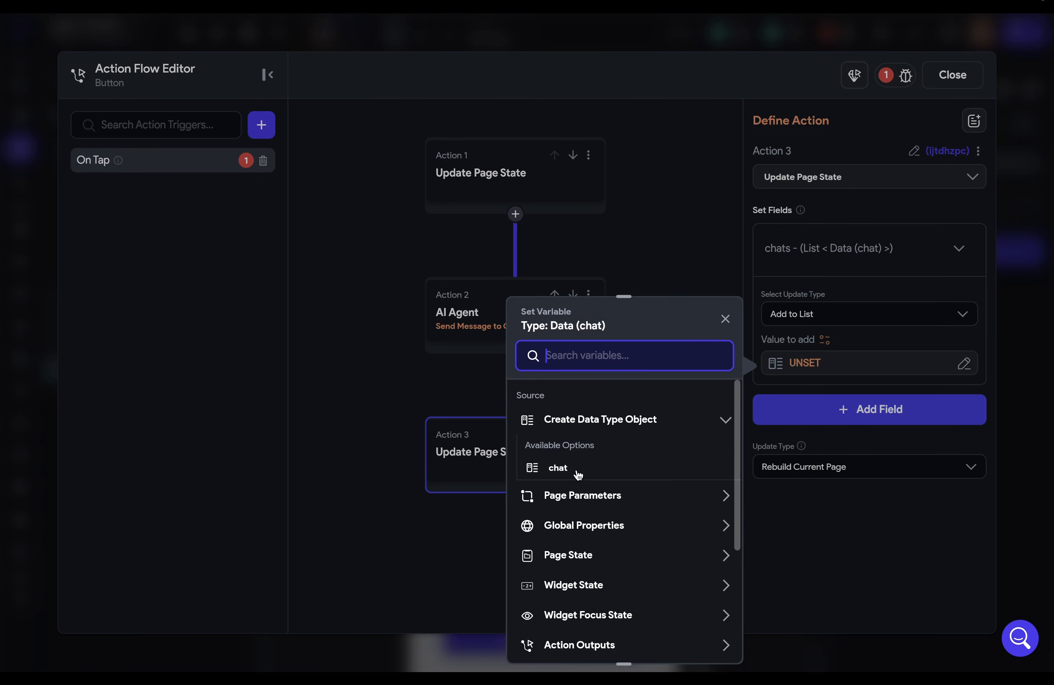
{"action": "left_click", "coordinate": [556, 471]}
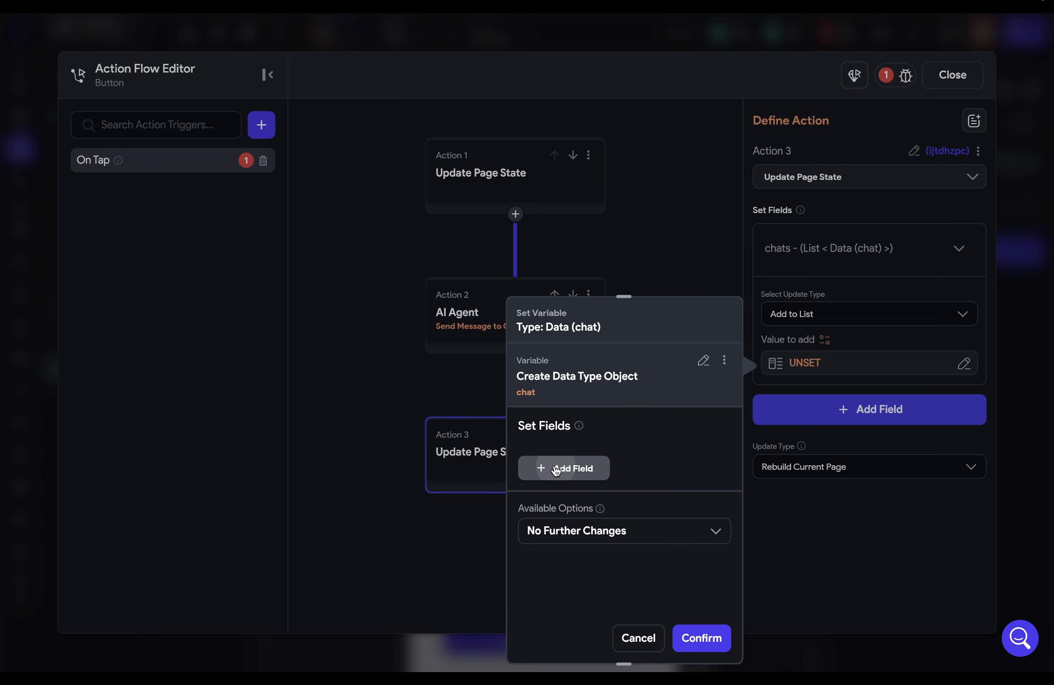
{"action": "left_click", "coordinate": [556, 468]}
{"action": "scroll", "coordinate": [585, 540], "scroll_direction": "down", "scroll_amount": 2}
{"action": "left_click", "coordinate": [568, 485]}
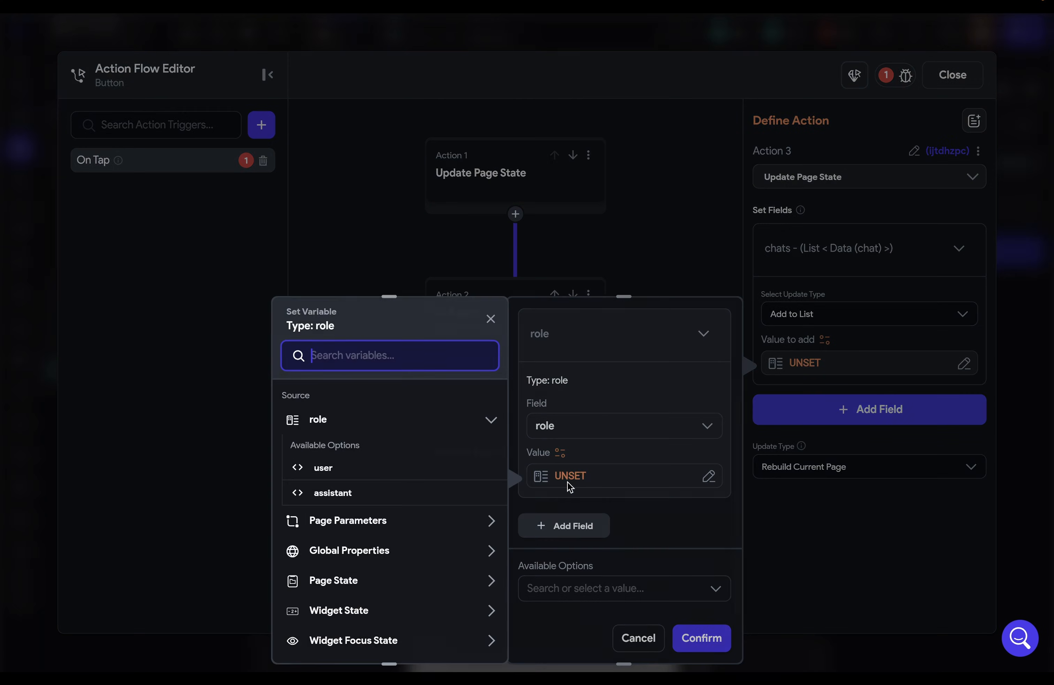
{"action": "left_click", "coordinate": [333, 492]}
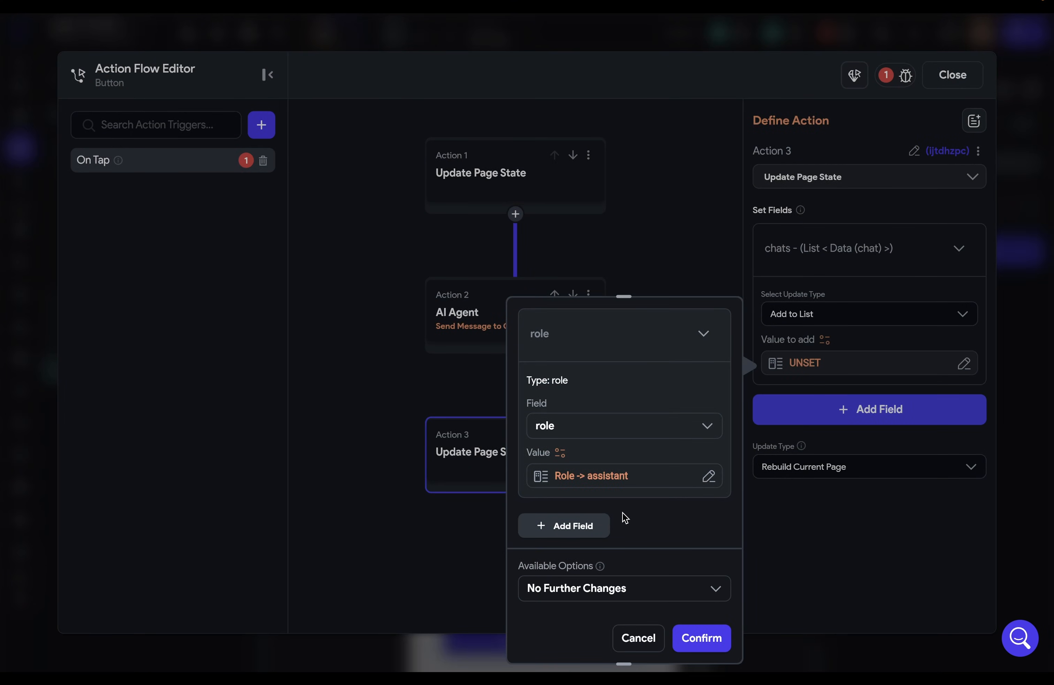
Add the message field to the assistant's chat object, bind it to the agent_response action output, and confirm the object
{"action": "left_click", "coordinate": [584, 529]}
{"action": "scroll", "coordinate": [585, 532], "scroll_direction": "down", "scroll_amount": 3}
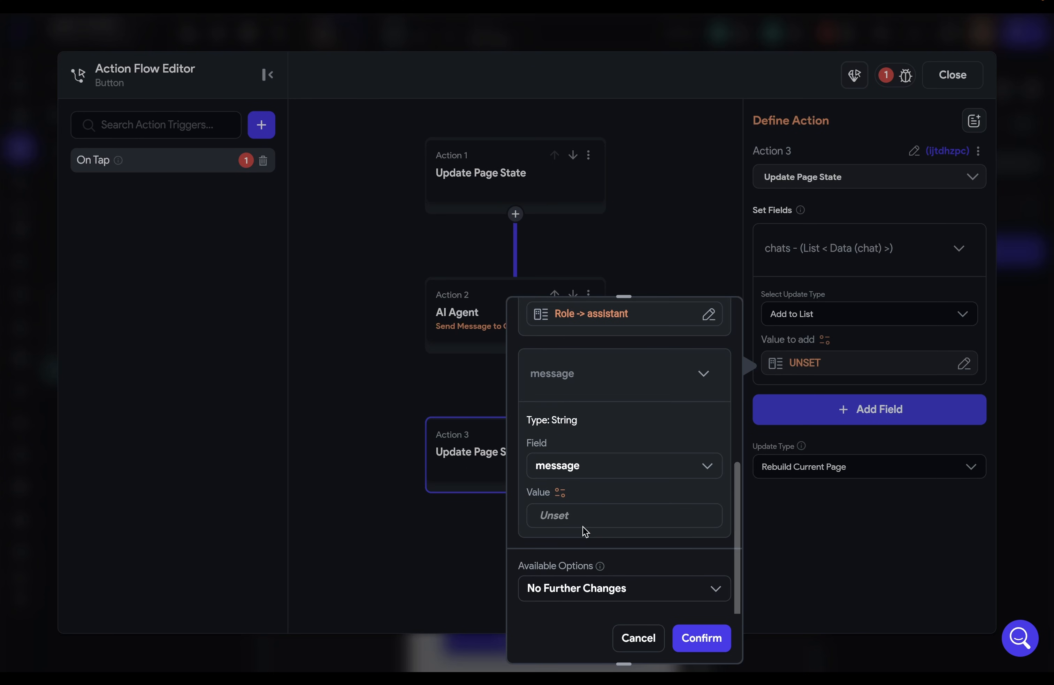
{"action": "left_click", "coordinate": [560, 492]}
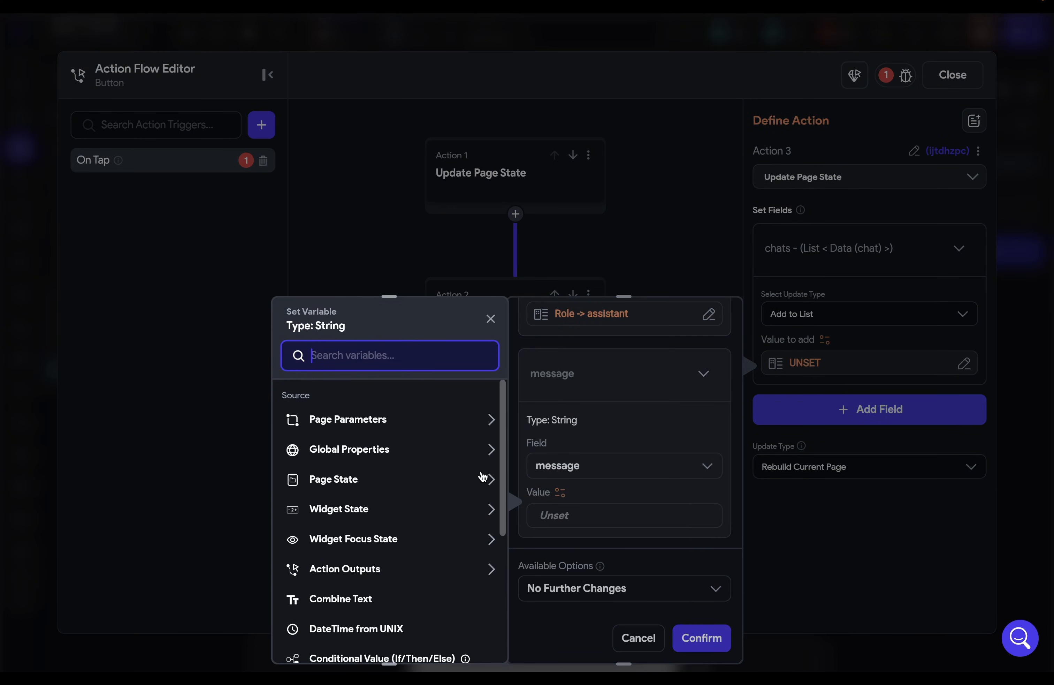
{"action": "left_click", "coordinate": [399, 568]}
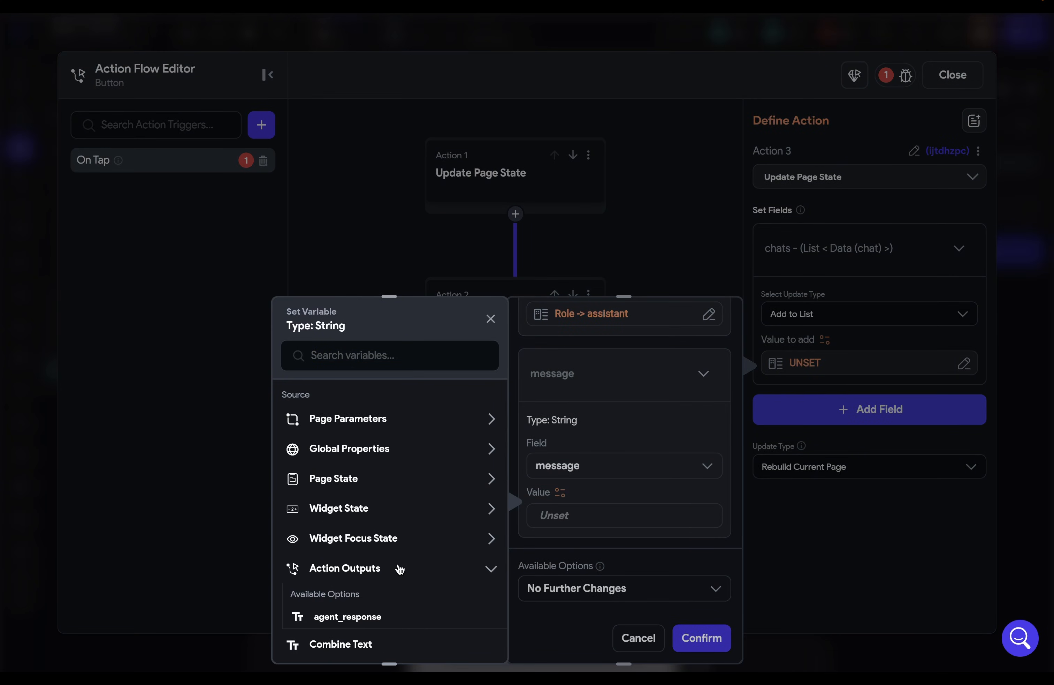
{"action": "scroll", "coordinate": [399, 568], "scroll_direction": "down", "scroll_amount": 2}
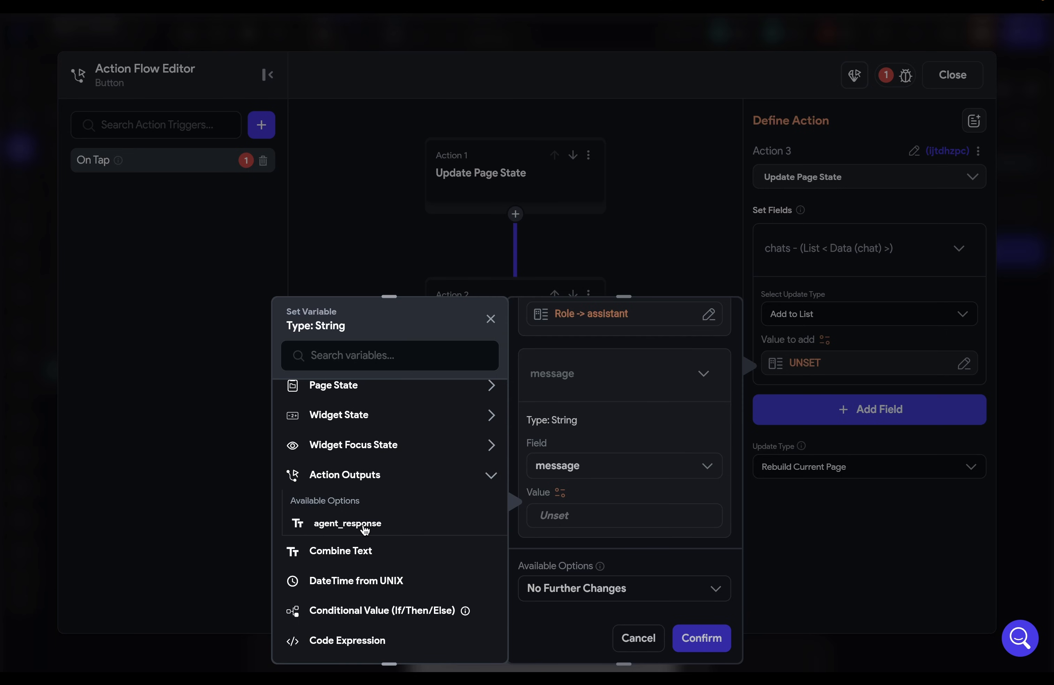
{"action": "left_click", "coordinate": [347, 523]}
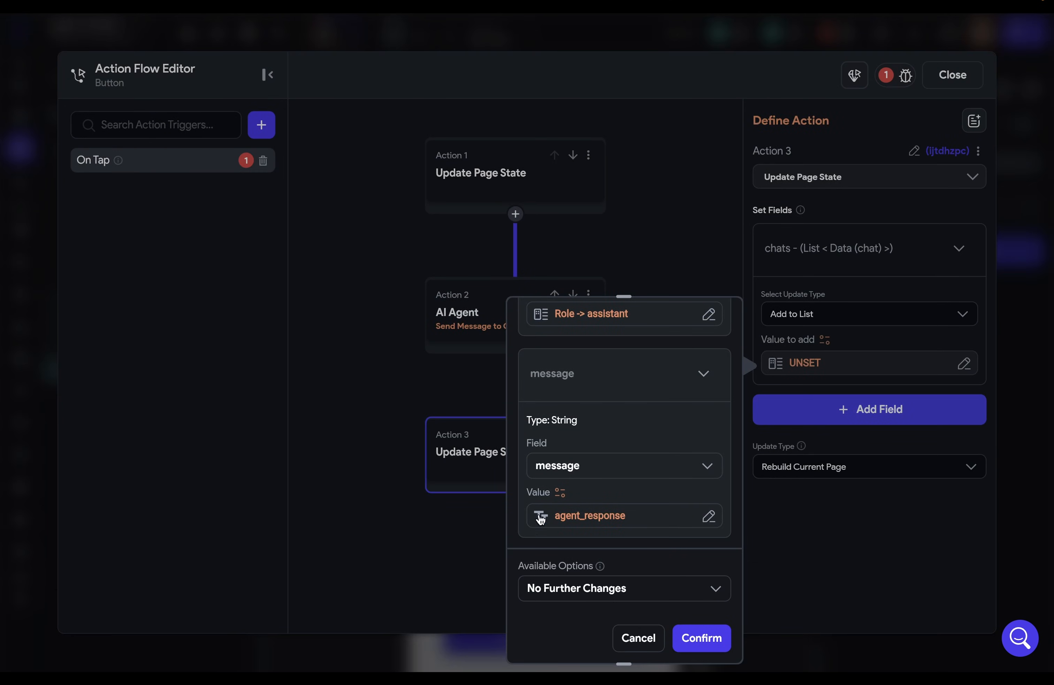
{"action": "left_click", "coordinate": [703, 628]}
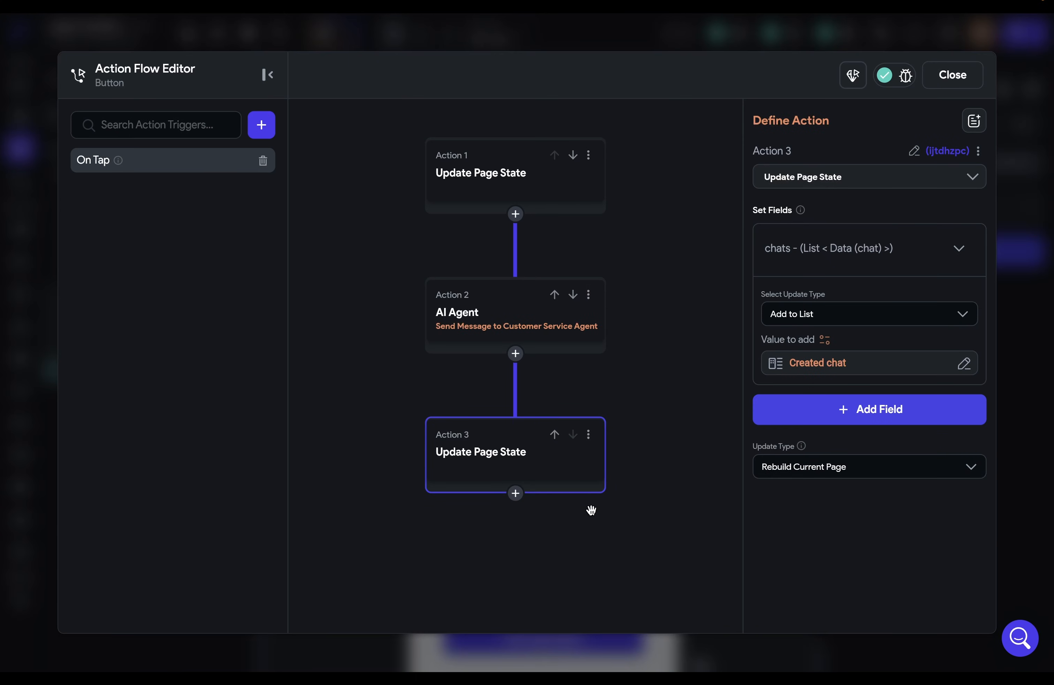
Add a final Clear Text Fields/Pin Codes action that clears the input field, and close the action flow editor
{"action": "left_click", "coordinate": [515, 494]}
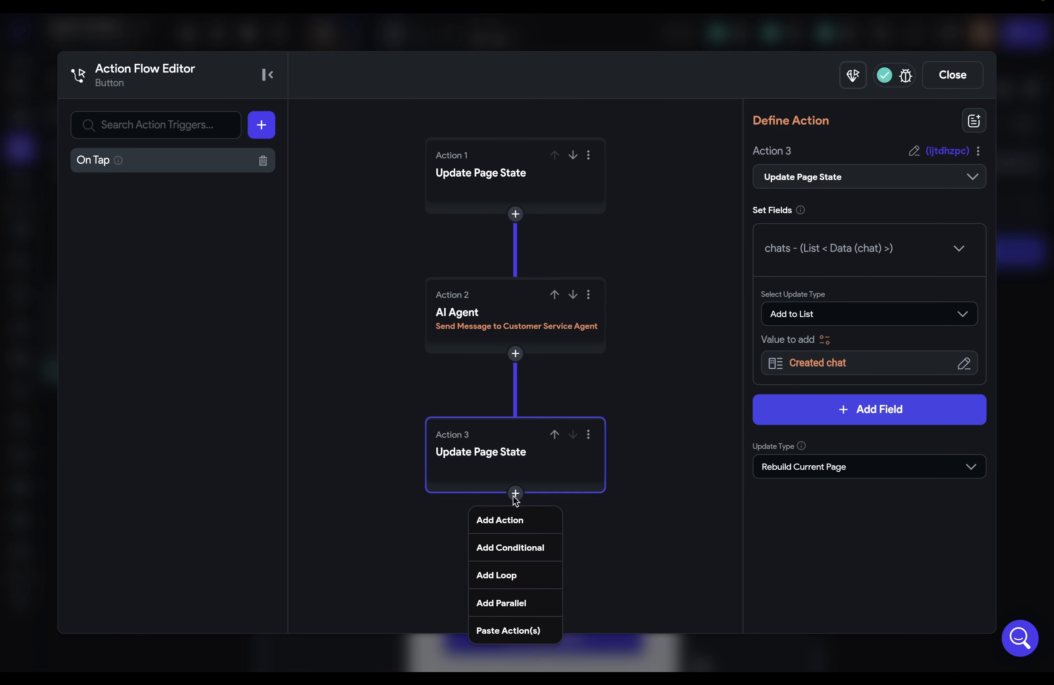
{"action": "left_click", "coordinate": [515, 519]}
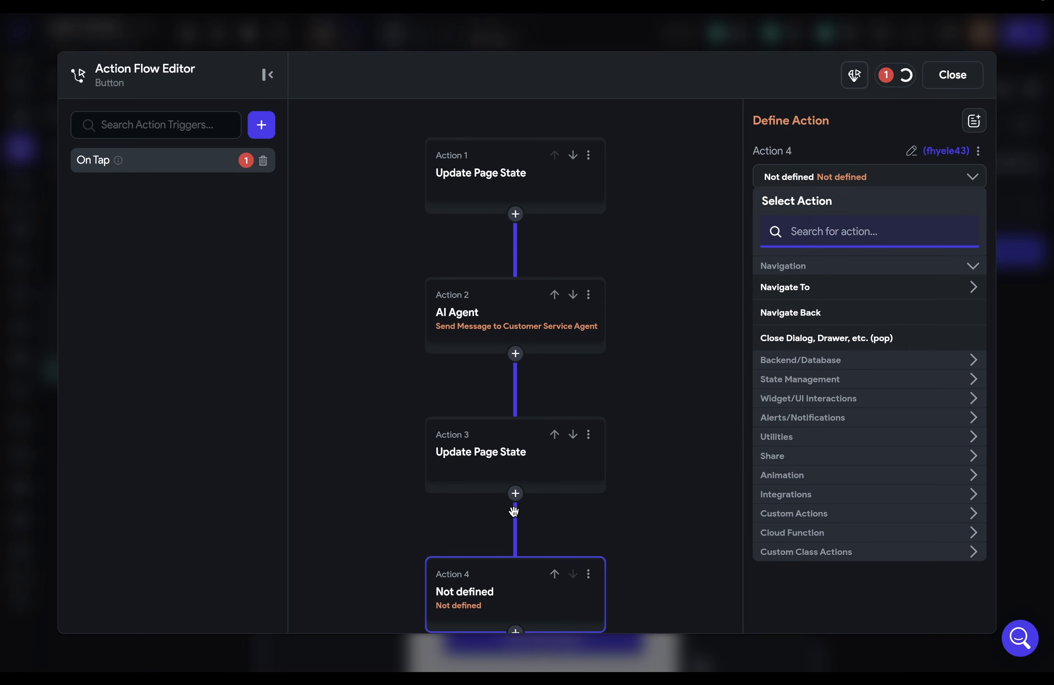
{"action": "type", "text": "clear"}
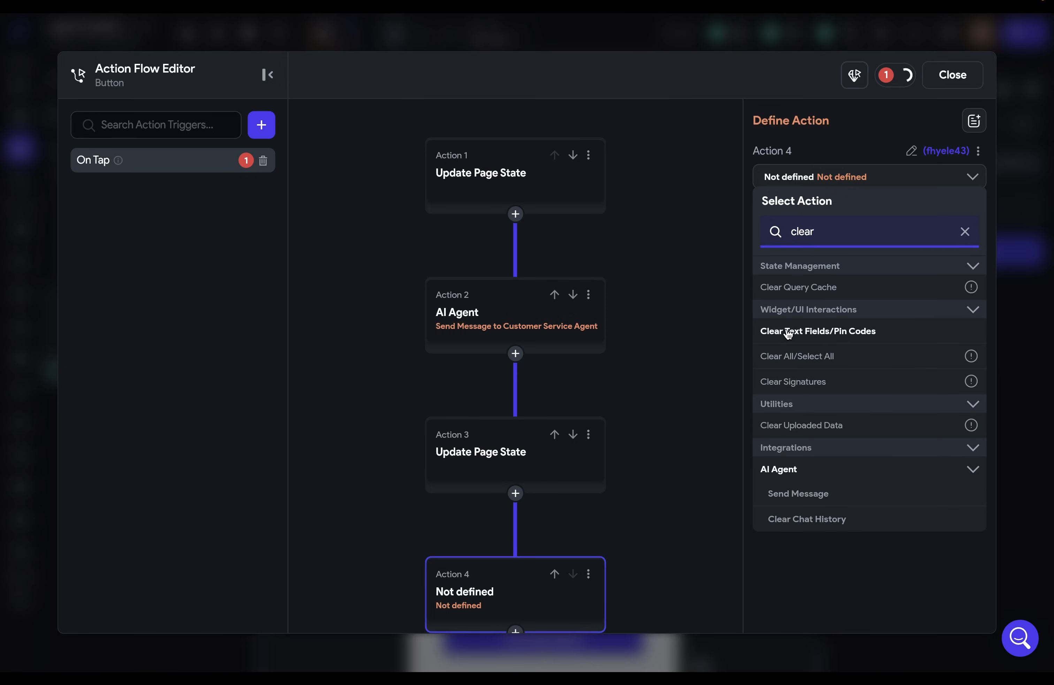
{"action": "left_click", "coordinate": [787, 332]}
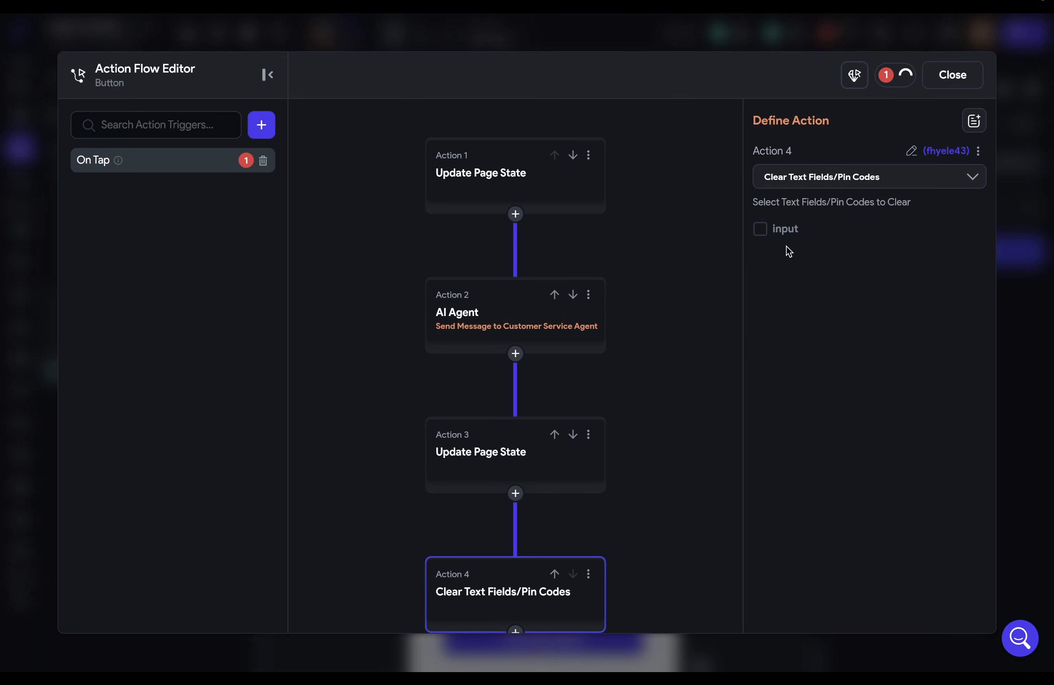
{"action": "left_click", "coordinate": [759, 229]}
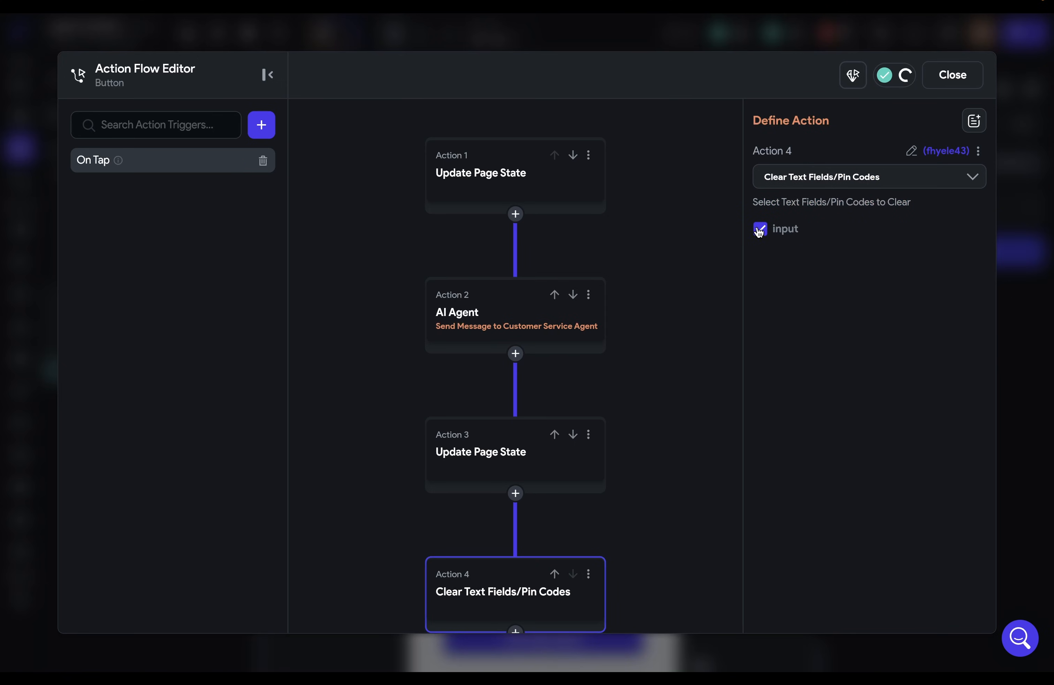
{"action": "left_click", "coordinate": [941, 89]}
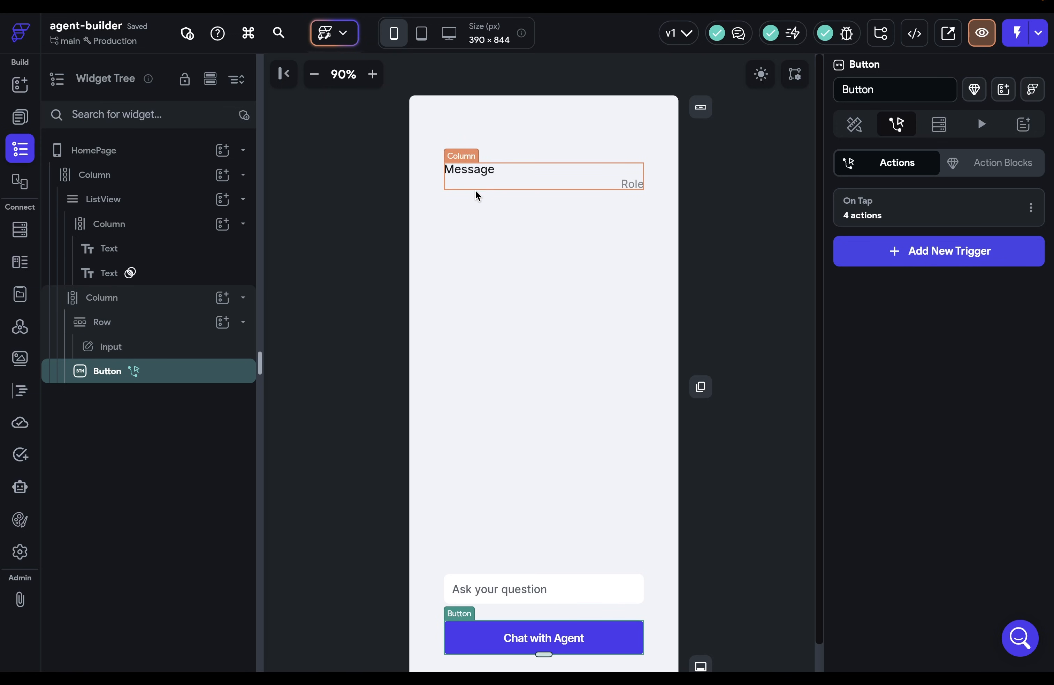
Generate the ListView's children from the chats page state variable, using the variable name chat_items, and save the setting
{"action": "left_click", "coordinate": [571, 252]}
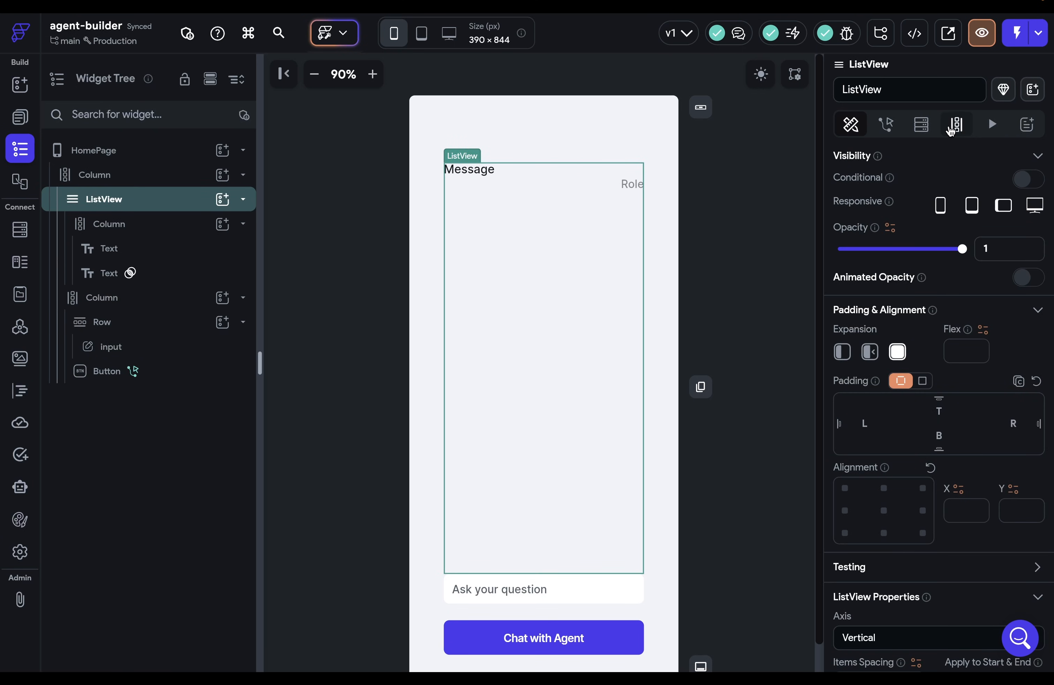
{"action": "left_click", "coordinate": [956, 126]}
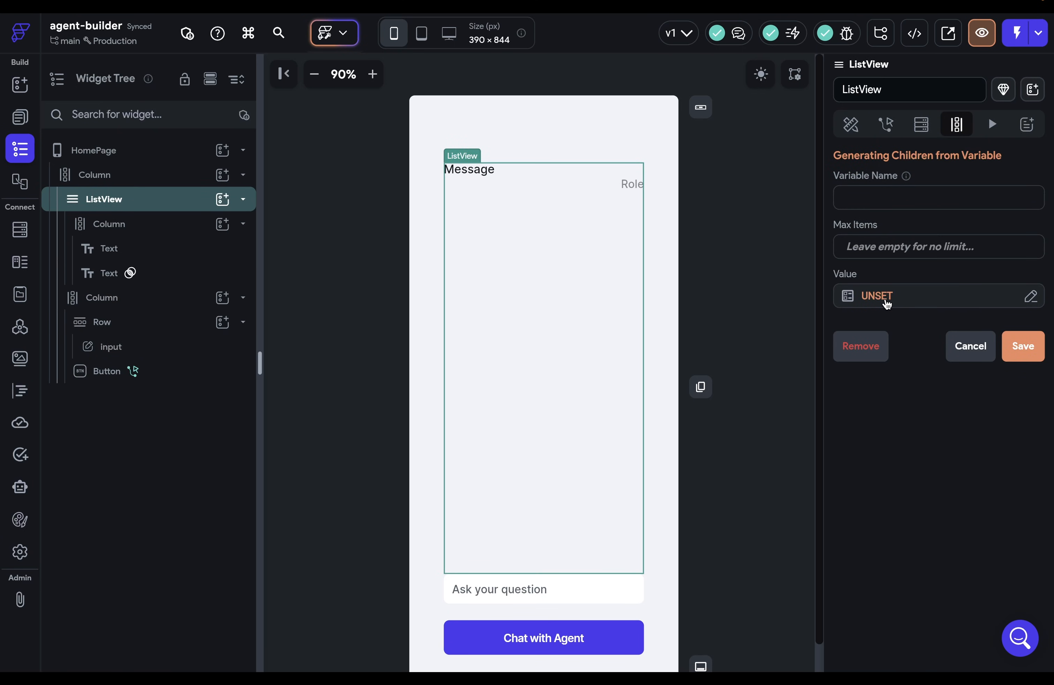
{"action": "left_click", "coordinate": [886, 302]}
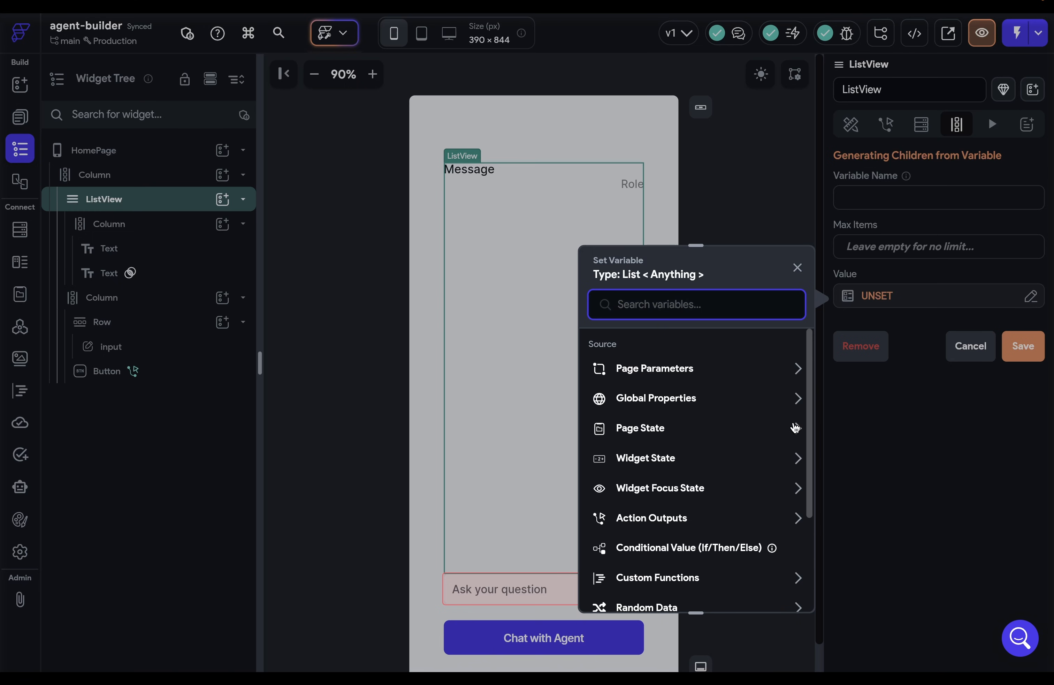
{"action": "left_click", "coordinate": [795, 427]}
{"action": "left_click", "coordinate": [681, 477]}
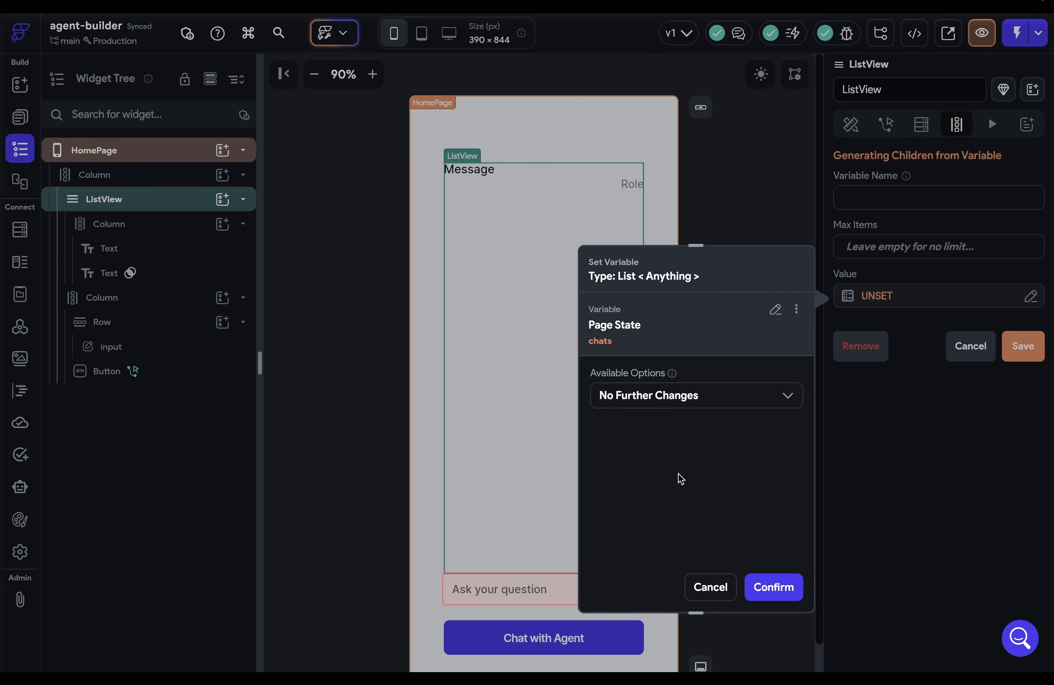
{"action": "left_click", "coordinate": [771, 586]}
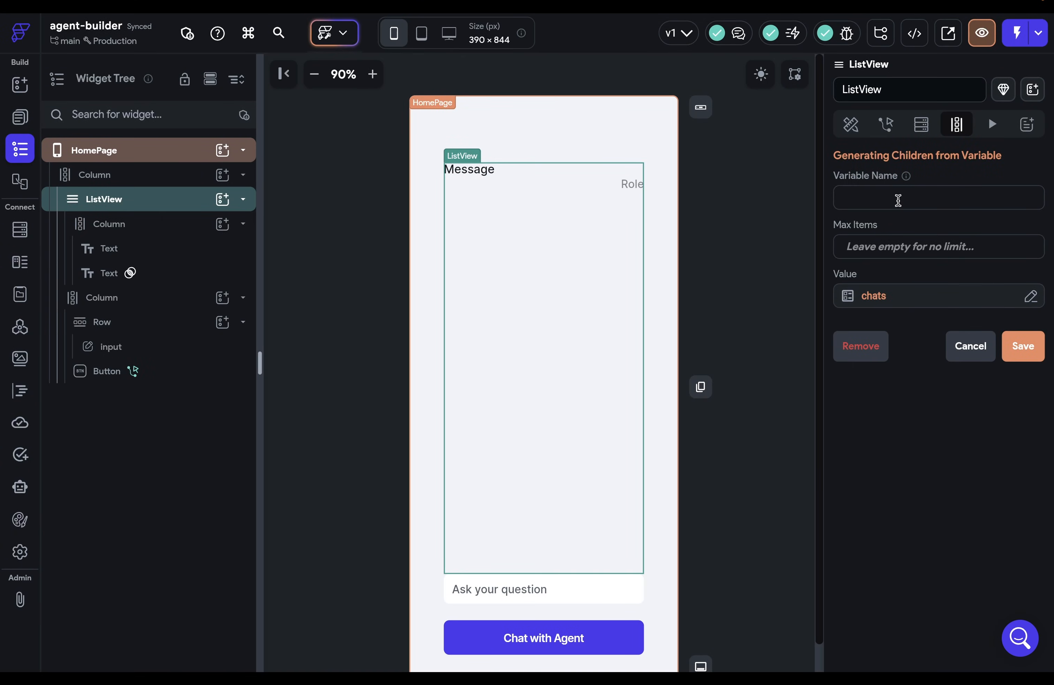
{"action": "left_click", "coordinate": [898, 200]}
{"action": "type", "text": "chat_items"}
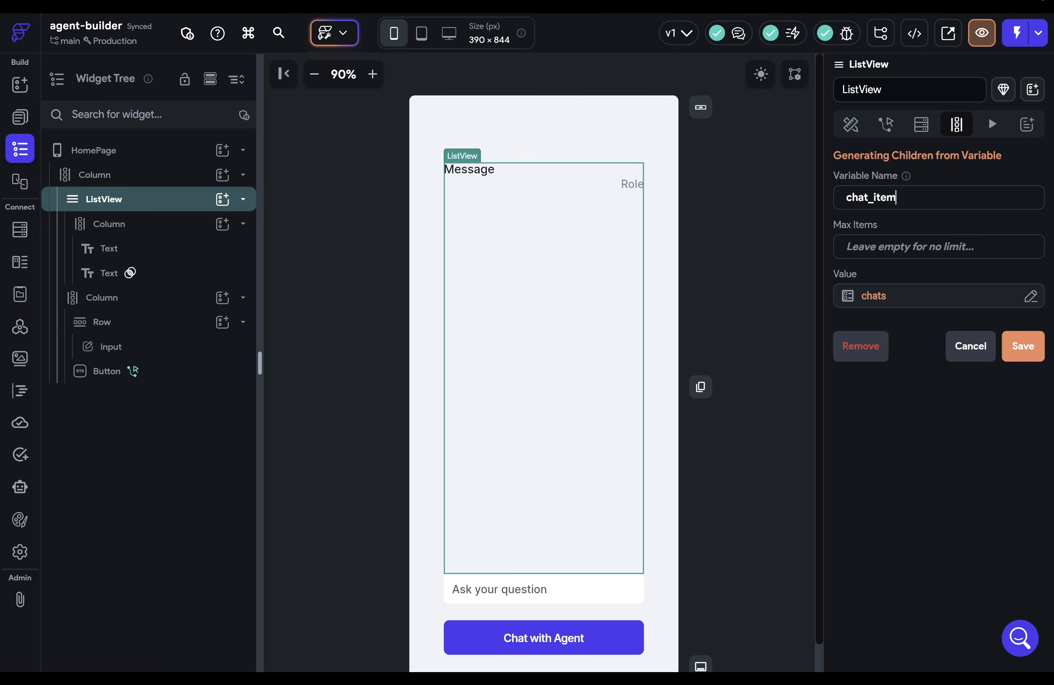
{"action": "left_click", "coordinate": [1023, 345]}
{"action": "left_click", "coordinate": [655, 413]}
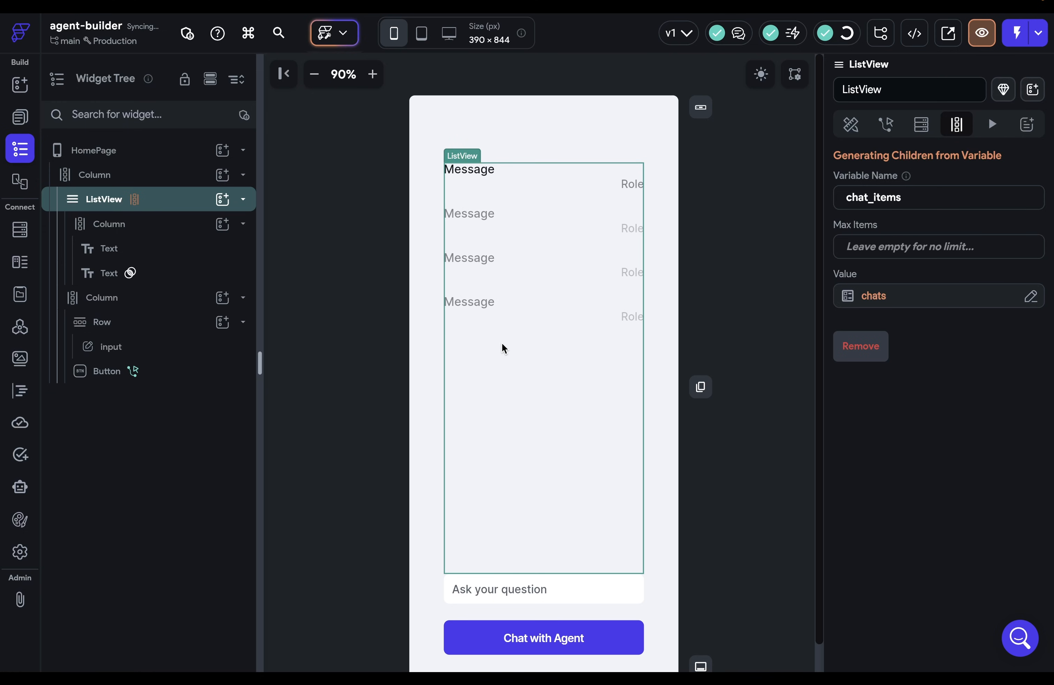
Bind the Message text in the ListView to the message data structure field of the chat_items item
{"action": "left_click", "coordinate": [490, 179]}
{"action": "left_click", "coordinate": [861, 217]}
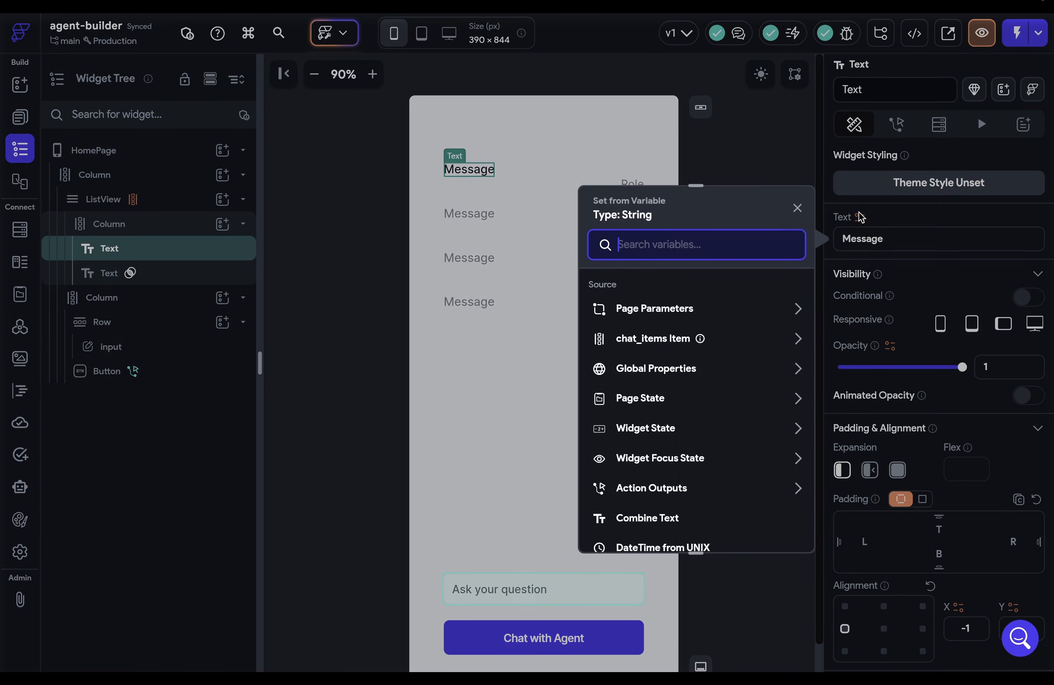
{"action": "left_click", "coordinate": [758, 337]}
{"action": "left_click", "coordinate": [747, 321]}
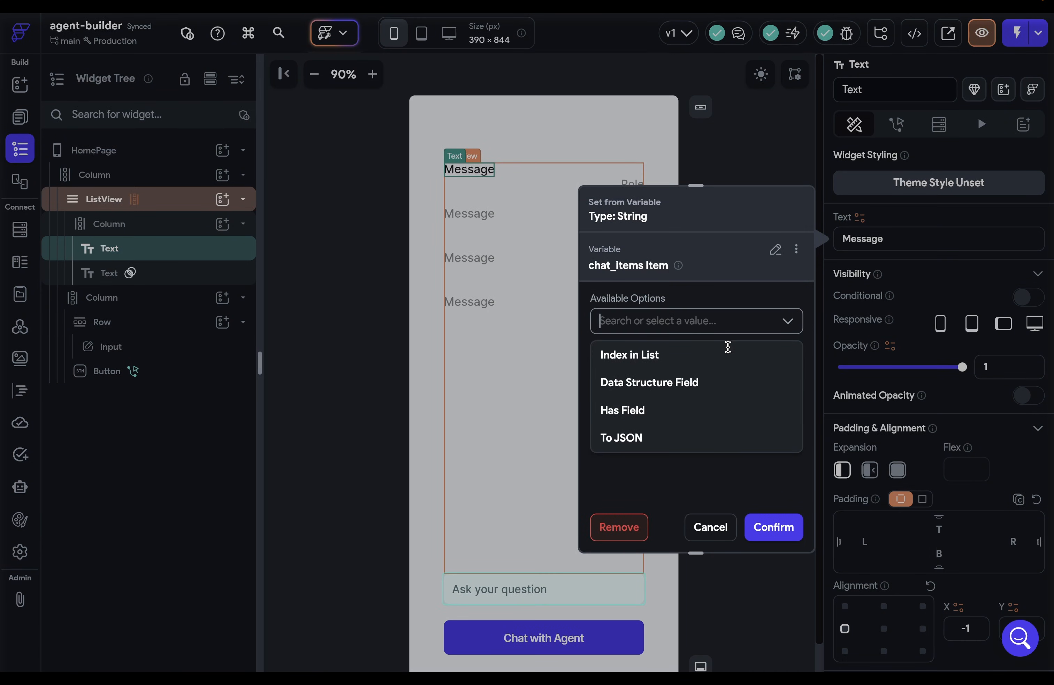
{"action": "left_click", "coordinate": [713, 378]}
{"action": "left_click", "coordinate": [710, 372]}
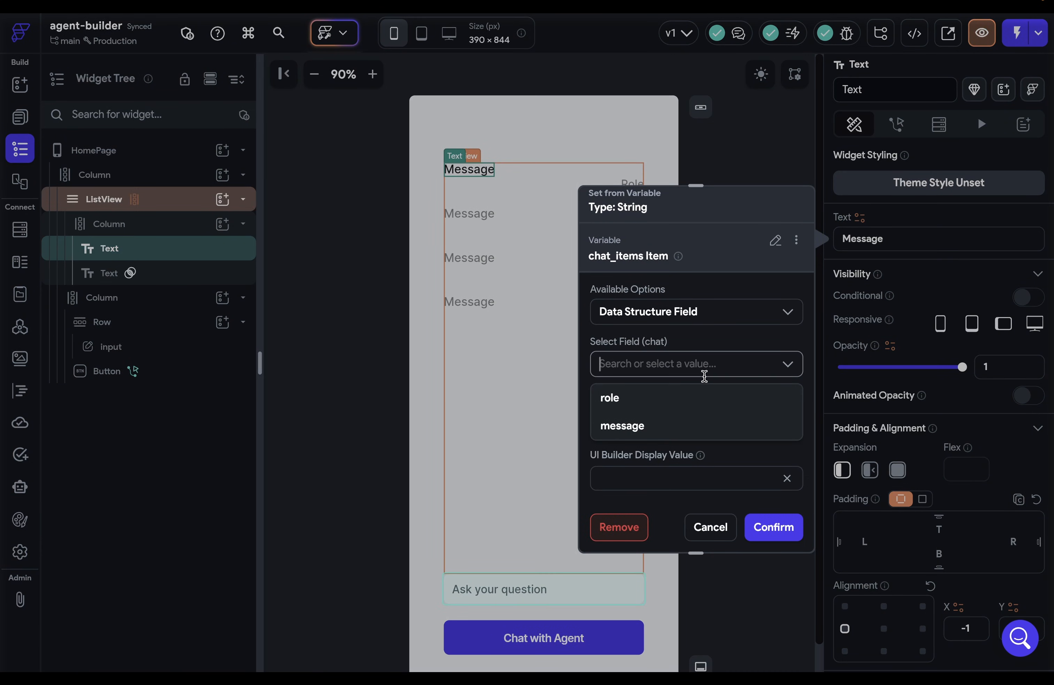
{"action": "left_click", "coordinate": [675, 425]}
{"action": "left_click", "coordinate": [763, 525]}
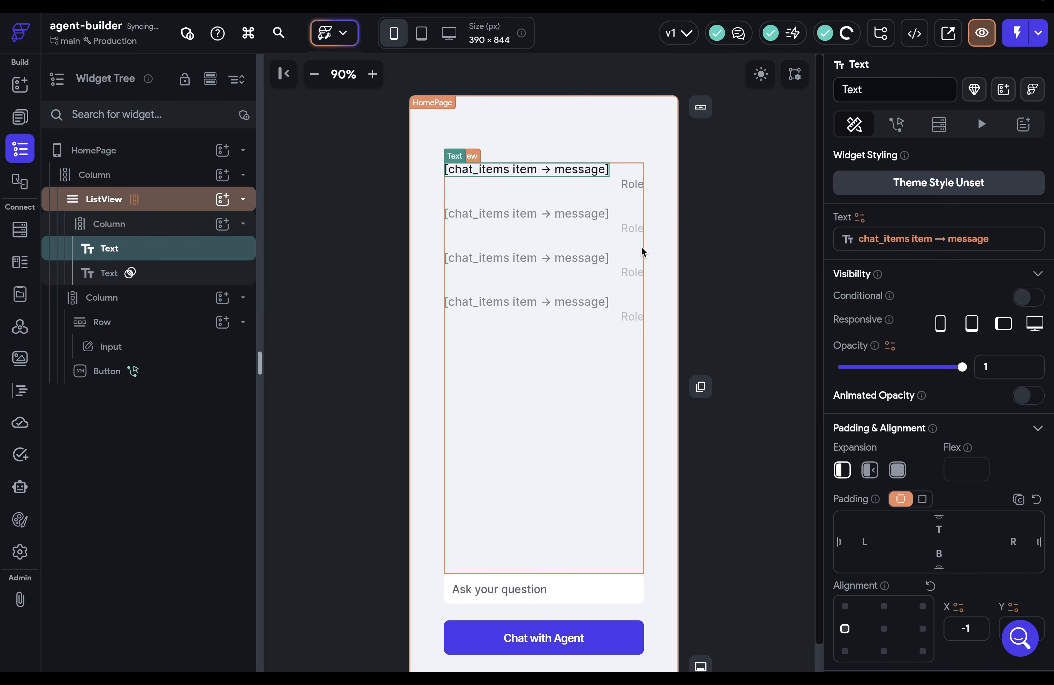
Bind the Role text in the ListView to the role data structure field of the chat_items item
{"action": "left_click", "coordinate": [632, 184]}
{"action": "left_click", "coordinate": [857, 221]}
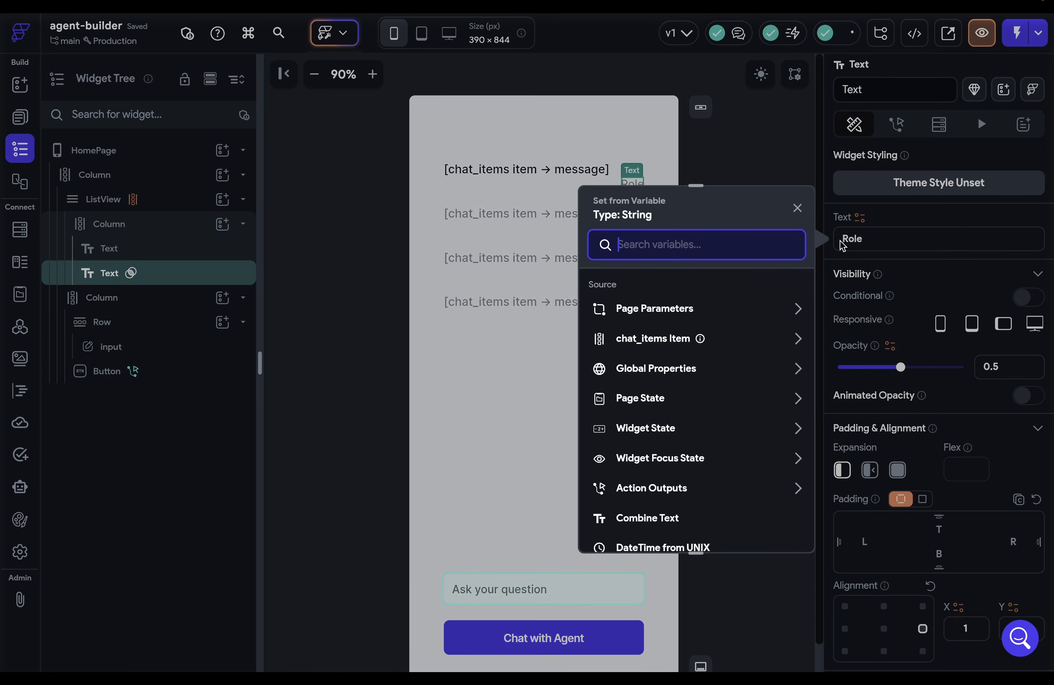
{"action": "left_click", "coordinate": [711, 338]}
{"action": "left_click", "coordinate": [677, 322]}
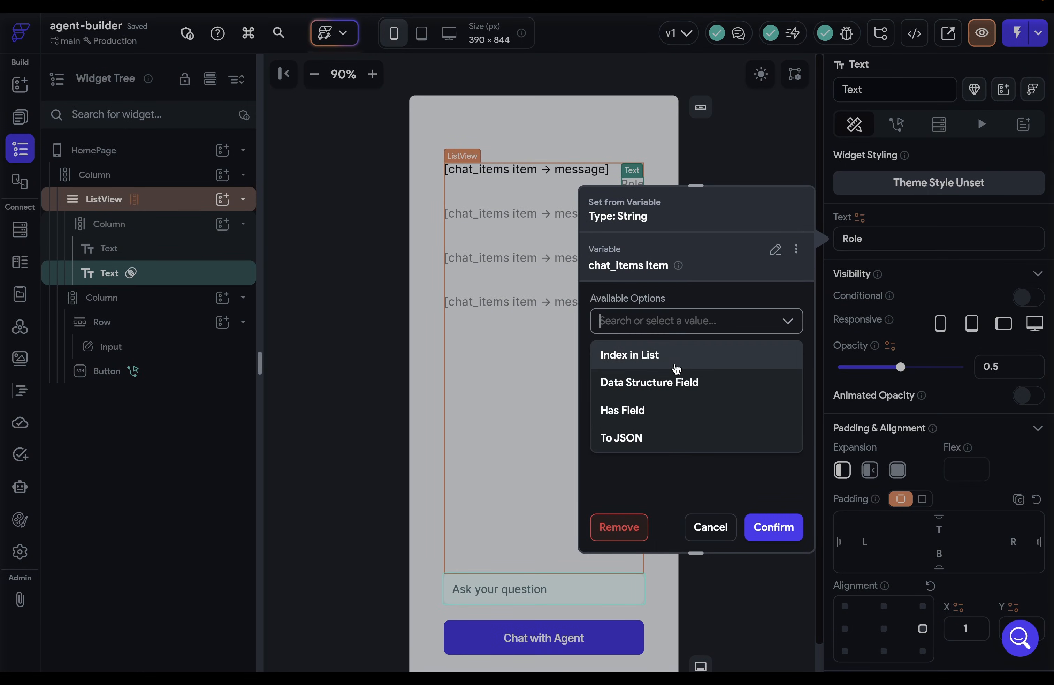
{"action": "left_click", "coordinate": [674, 380]}
{"action": "left_click", "coordinate": [672, 401]}
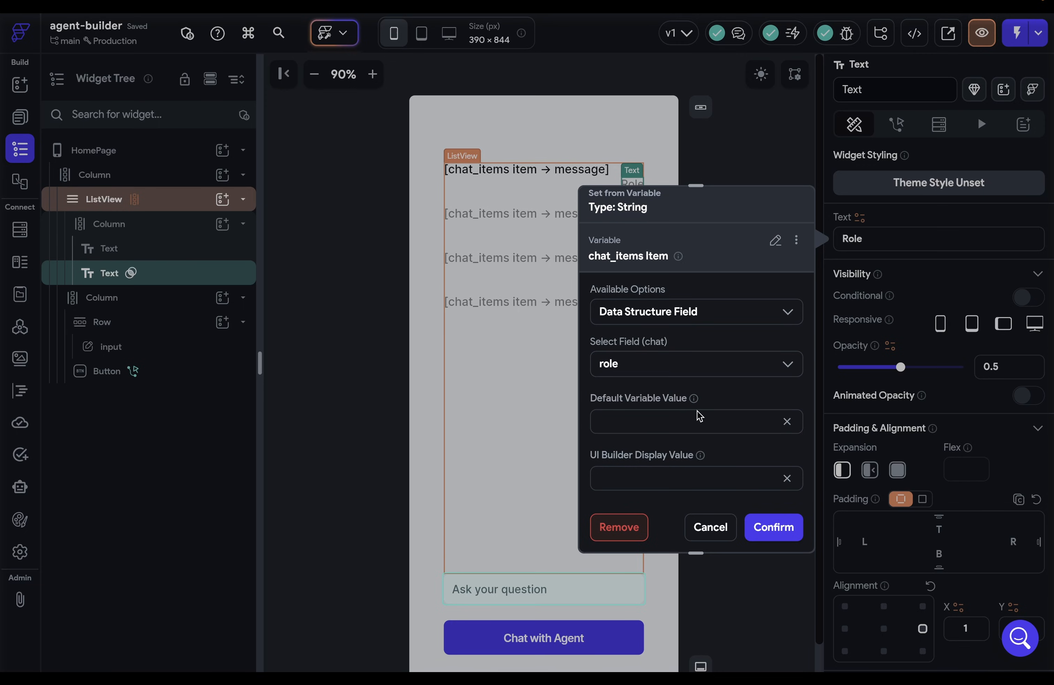
{"action": "left_click", "coordinate": [775, 527]}
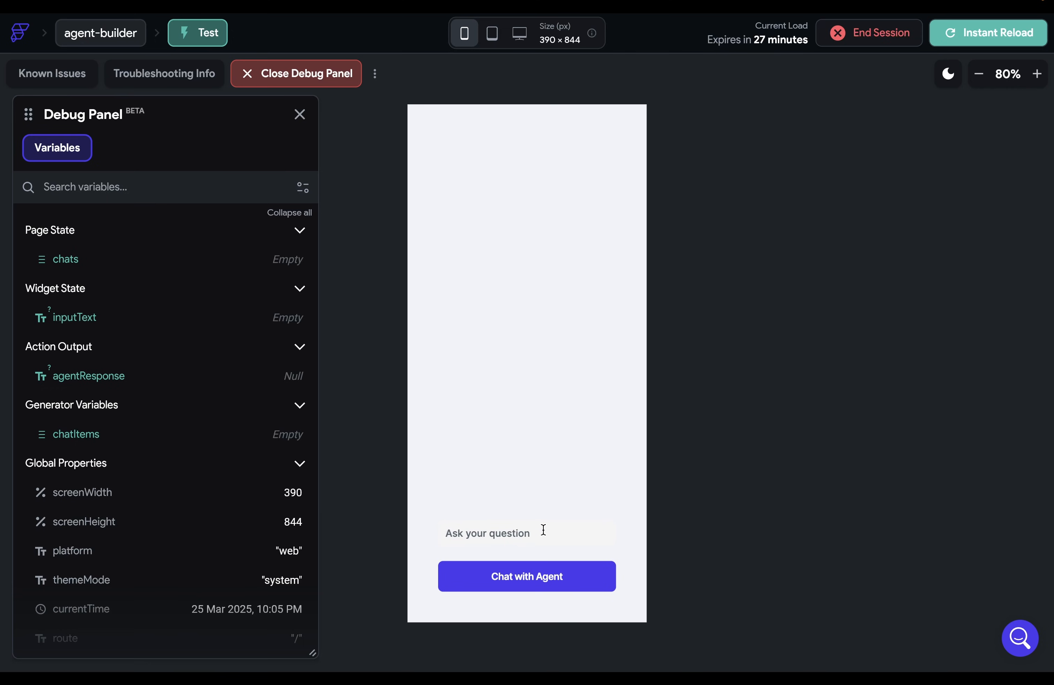
Send the message "Hi" to the agent in the app's test session
{"action": "left_click", "coordinate": [543, 529]}
{"action": "type", "text": "Hi"}
{"action": "left_click", "coordinate": [520, 575]}
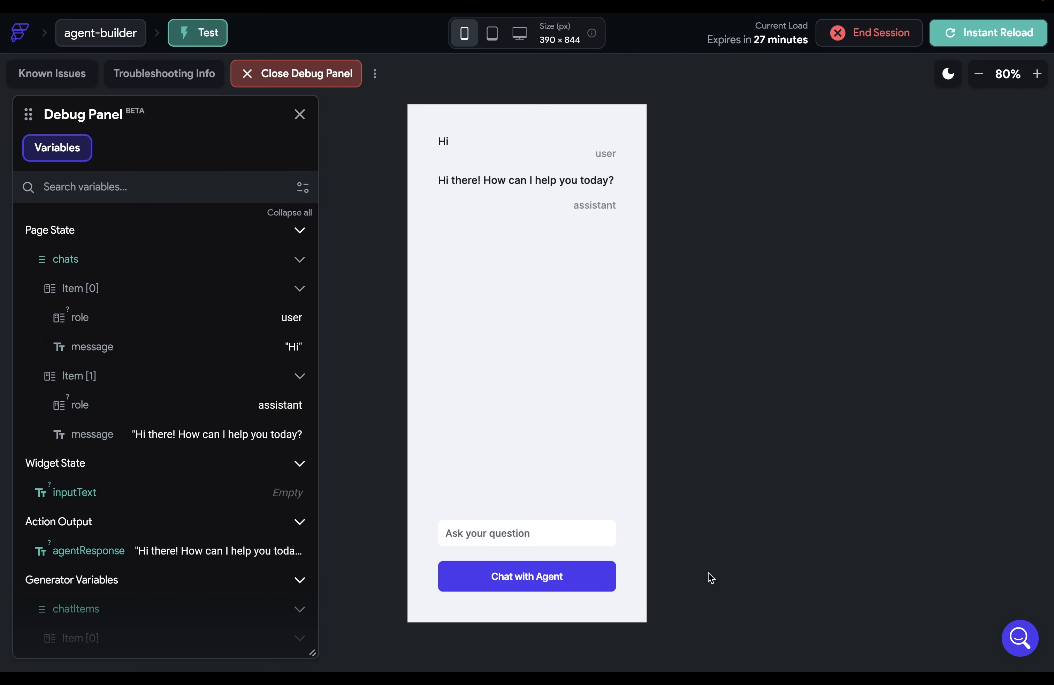
Tell the agent the customer's first name in the test chat, and ask it "What is my name?"
{"action": "left_click", "coordinate": [540, 529]}
{"action": "type", "text": "My name is John"}
{"action": "key", "text": "Return"}
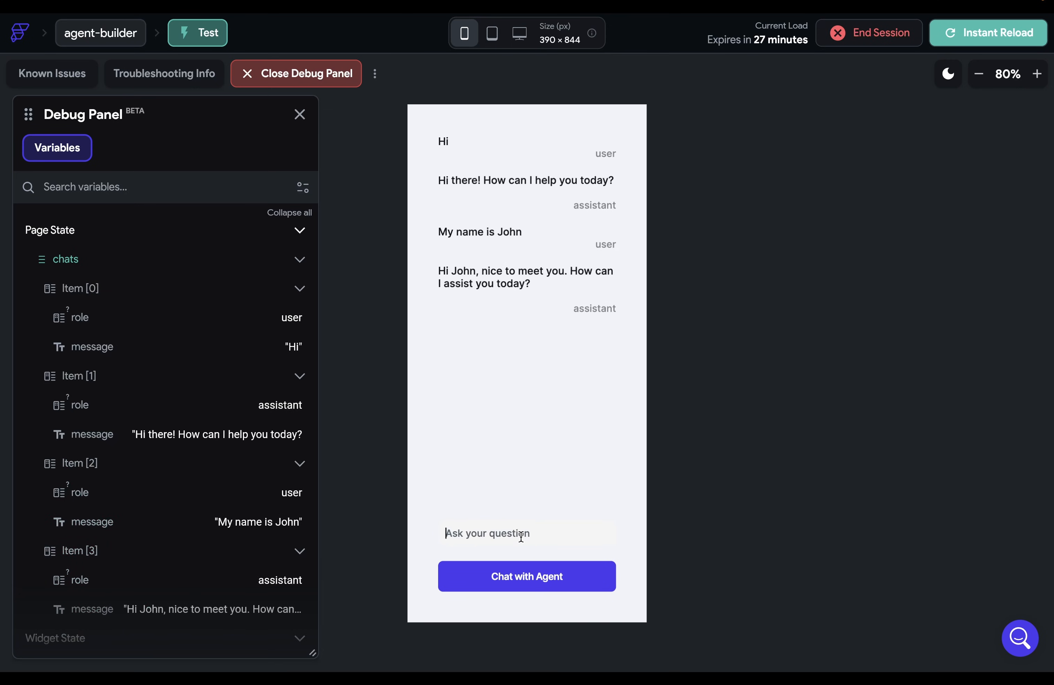
{"action": "type", "text": "What is my n"}
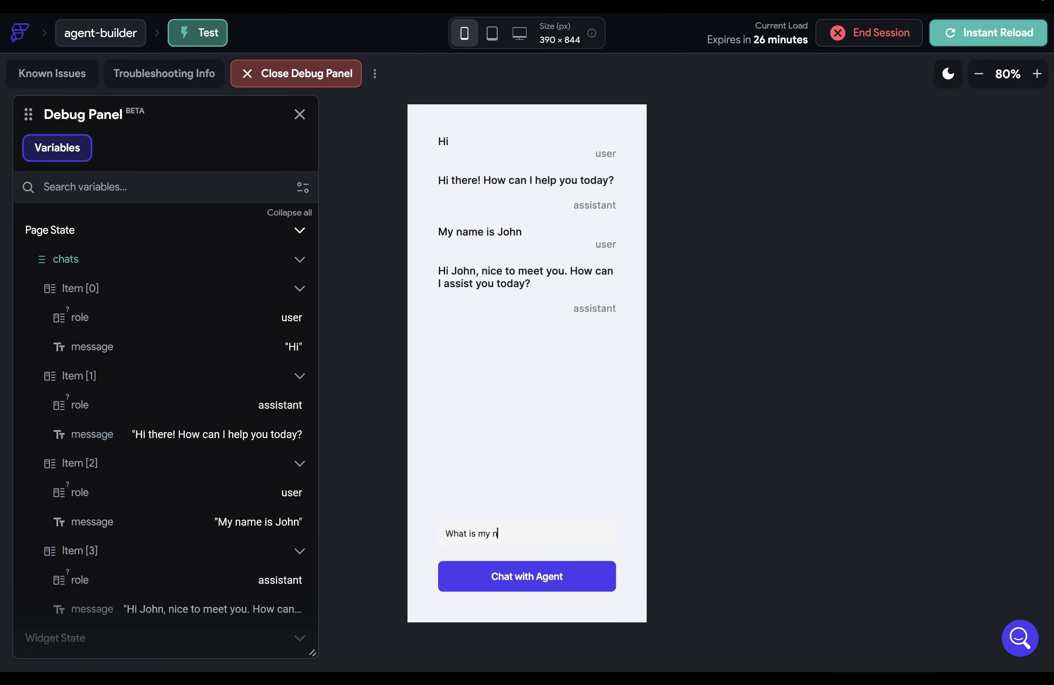
{"action": "type", "text": "ame?"}
{"action": "key", "text": "Return"}
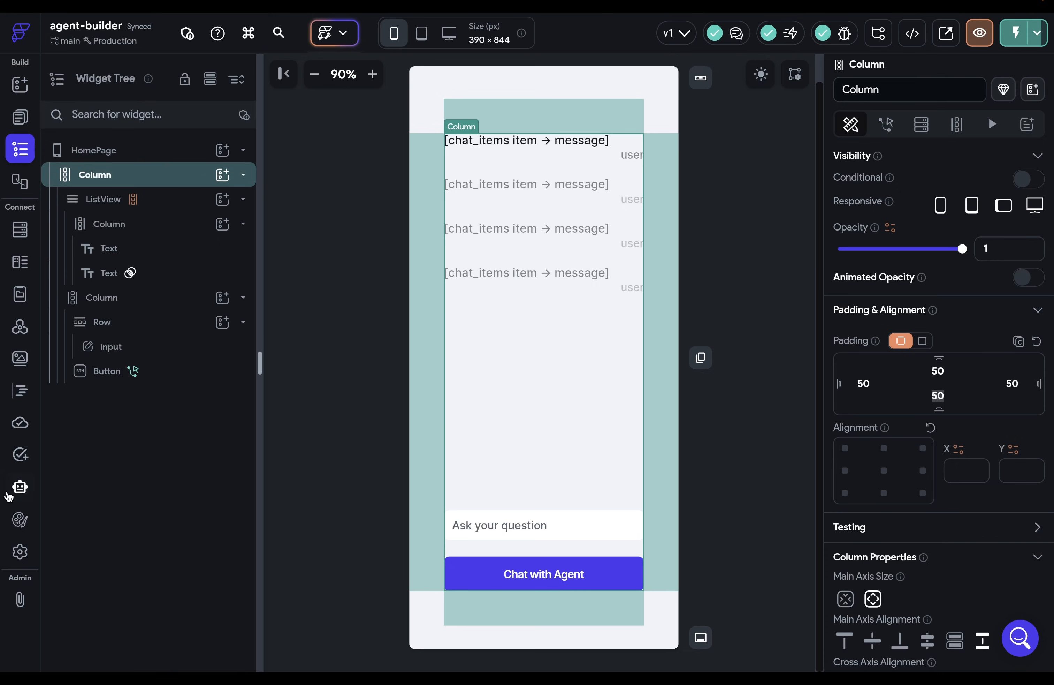
Set the Customer Service Agent's response type to Markdown in the AI Agents settings
{"action": "left_click", "coordinate": [20, 486]}
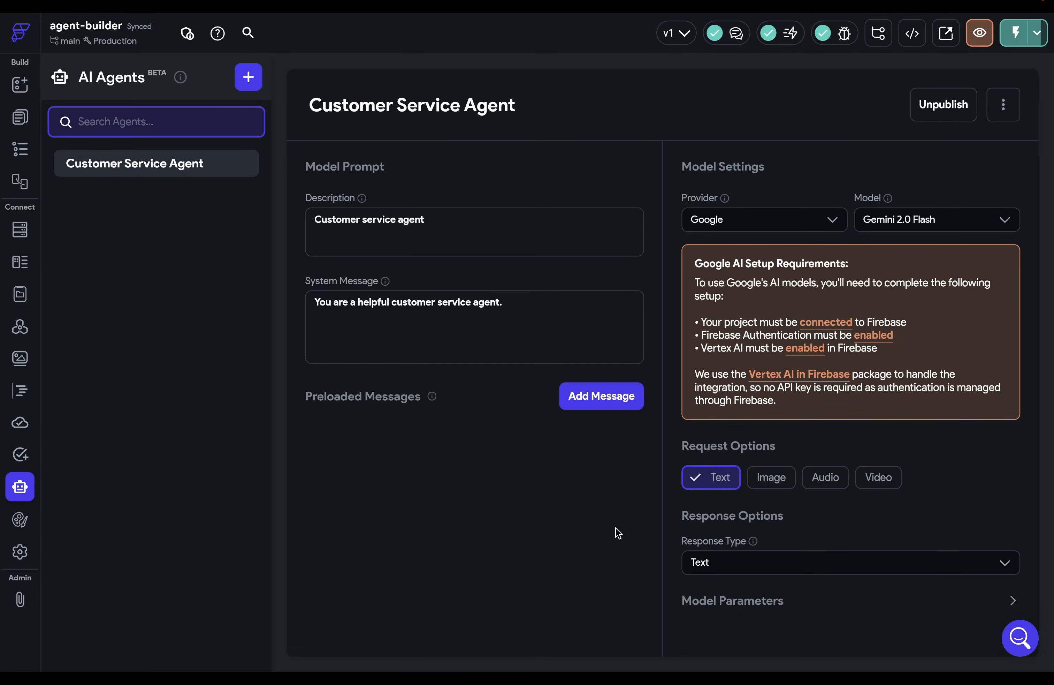
{"action": "left_click", "coordinate": [736, 558]}
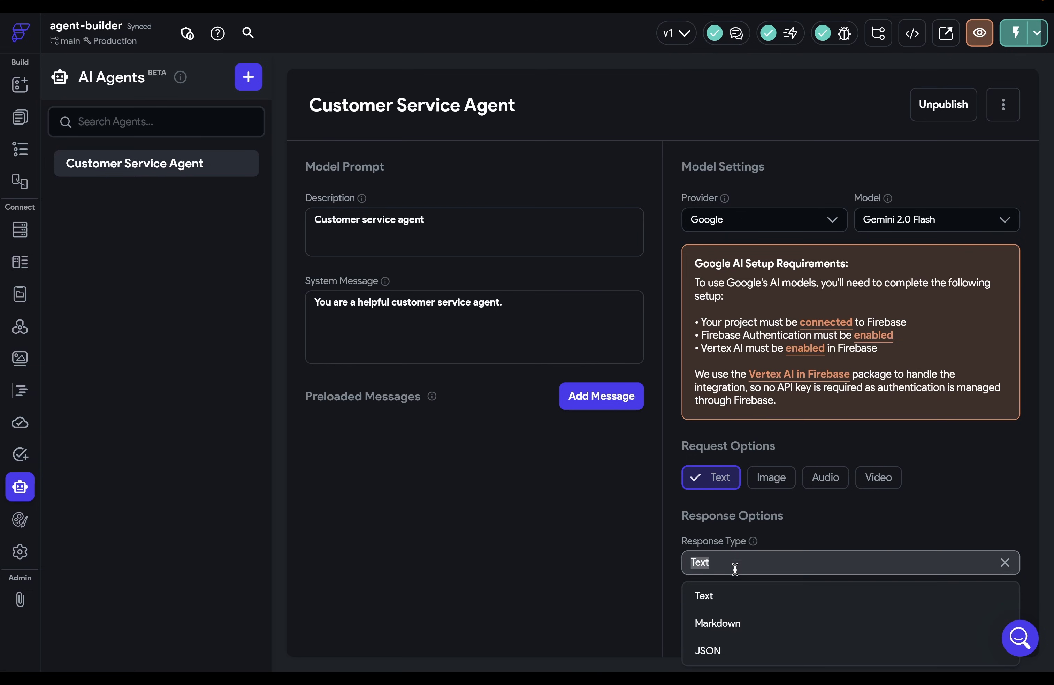
{"action": "left_click", "coordinate": [737, 624]}
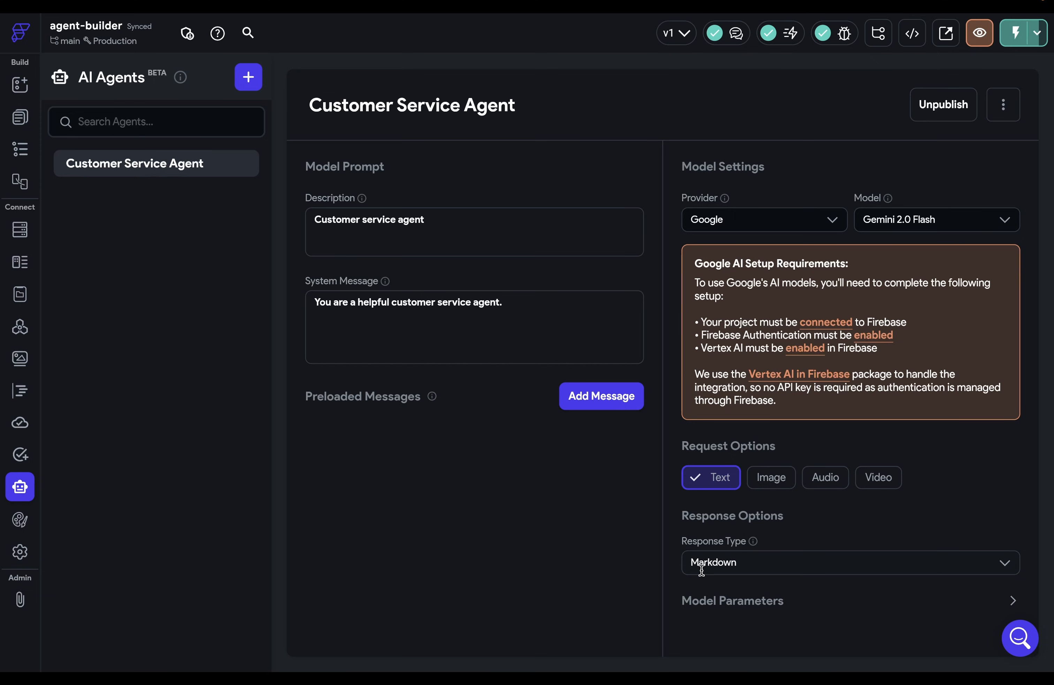
Add a Markdown widget to the Column inside the HomePage's ListView, and move it above the two Text widgets
{"action": "left_click", "coordinate": [24, 155]}
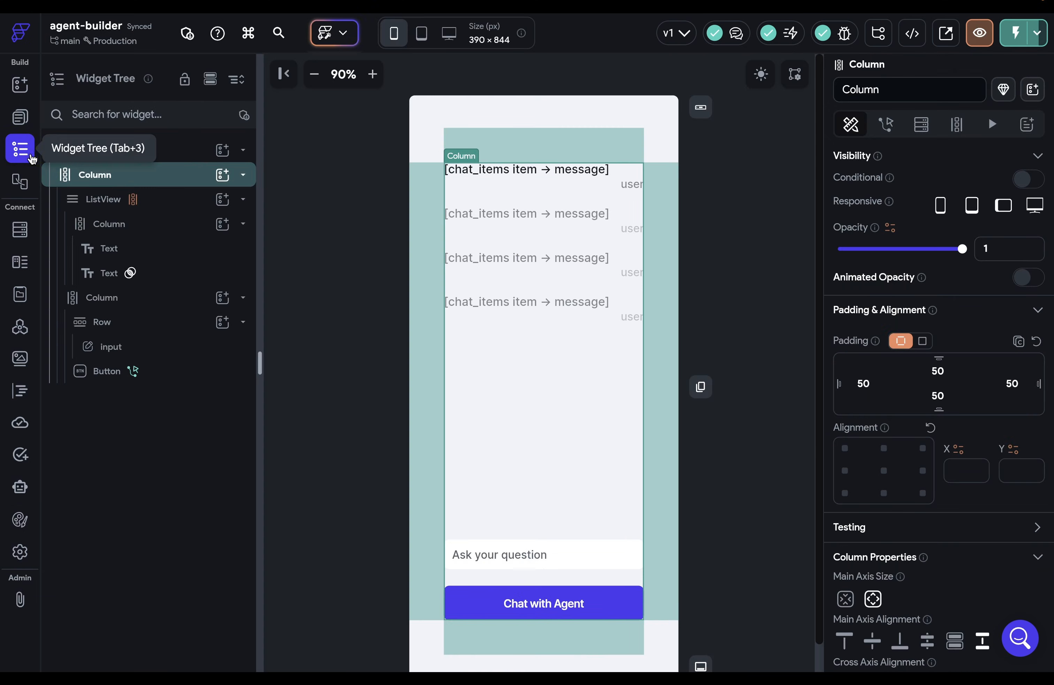
{"action": "left_click", "coordinate": [532, 172]}
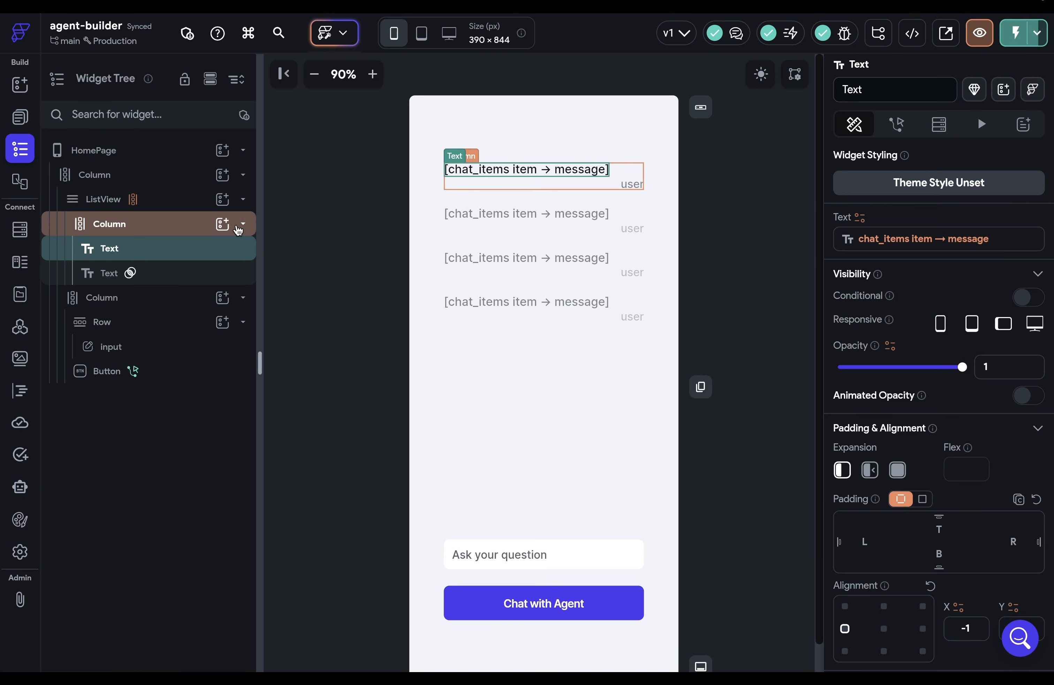
{"action": "left_click", "coordinate": [223, 223]}
{"action": "type", "text": "m"}
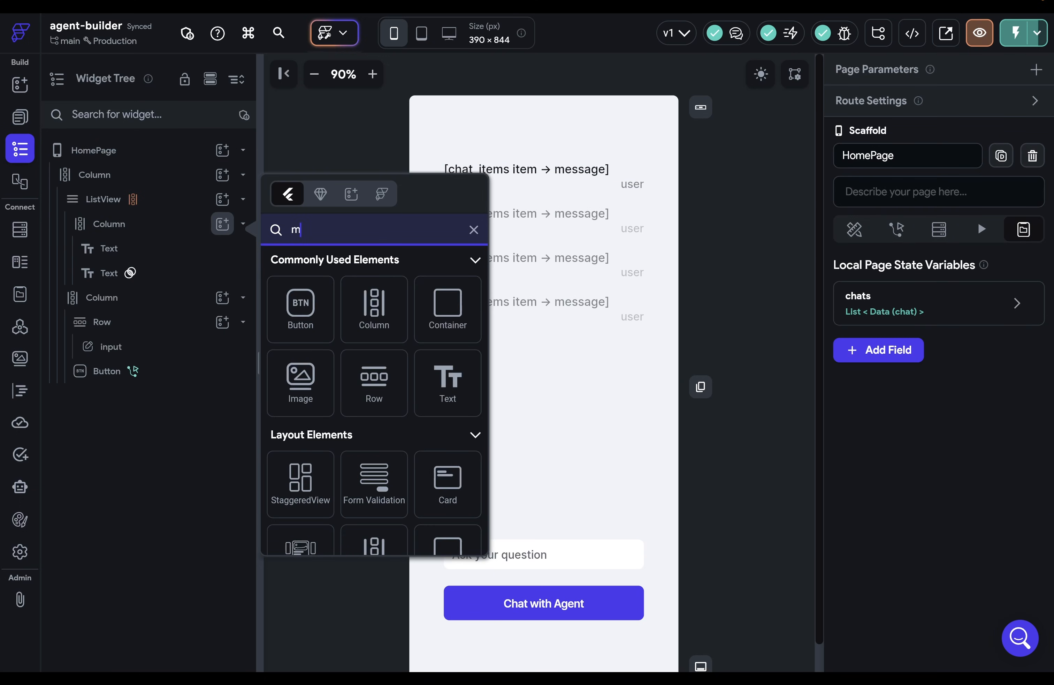
{"action": "type", "text": "arkd"}
{"action": "left_click", "coordinate": [299, 398]}
{"action": "left_click_drag", "start_coordinate": [89, 298], "coordinate": [88, 237]}
Copy the chat_items message variable from the message Text widget, and delete that widget
{"action": "left_click", "coordinate": [109, 273]}
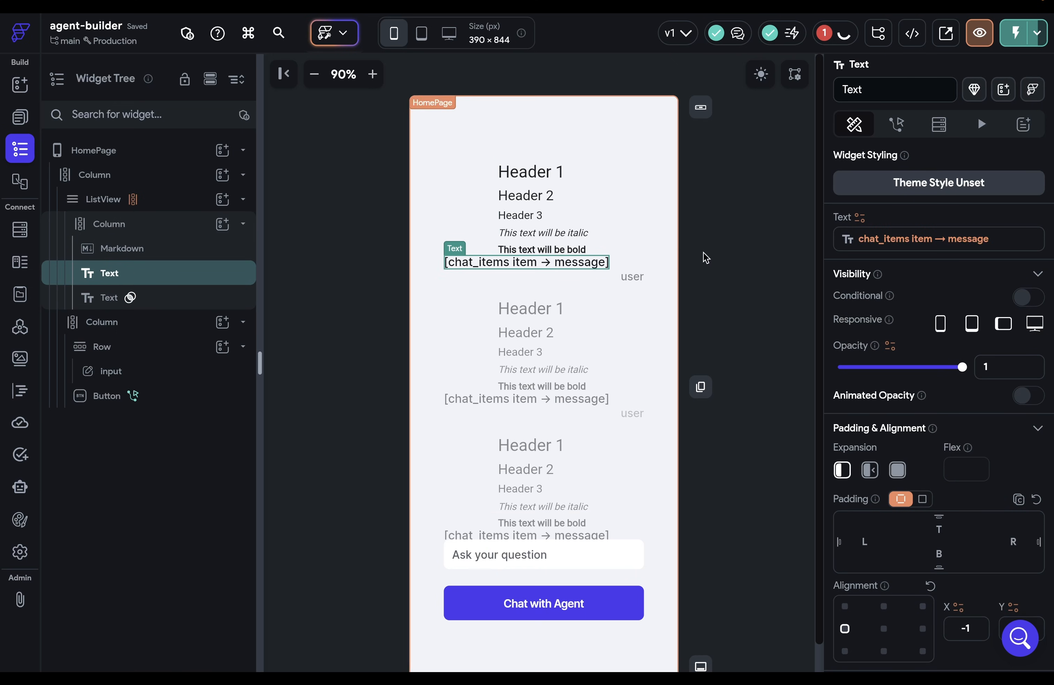
{"action": "left_click", "coordinate": [903, 247]}
{"action": "left_click", "coordinate": [800, 253]}
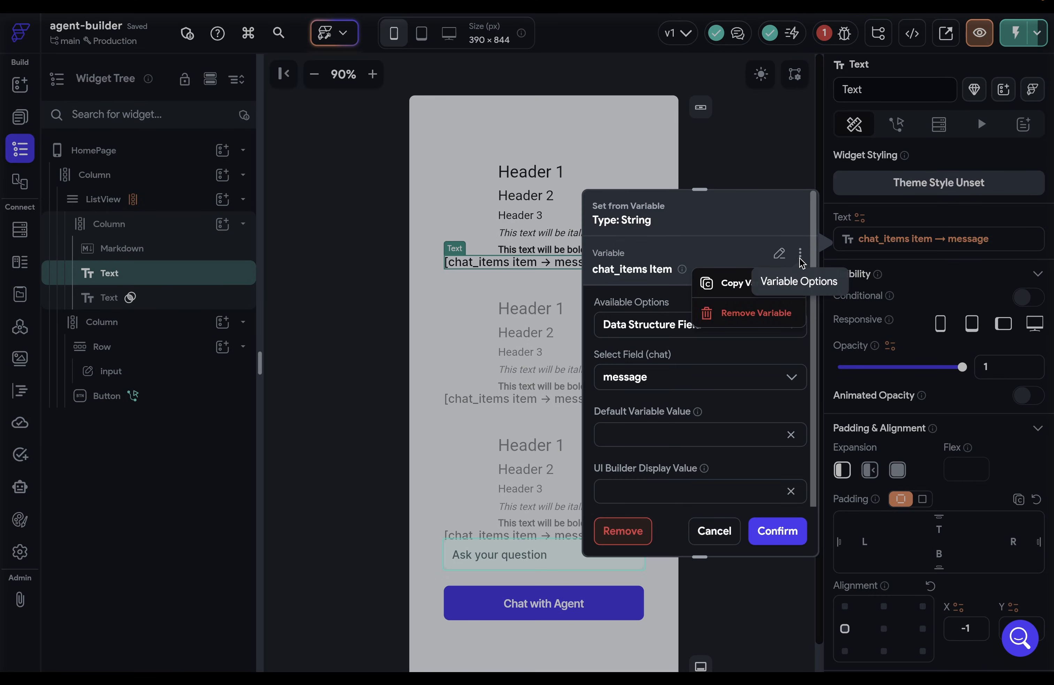
{"action": "left_click", "coordinate": [765, 283]}
{"action": "left_click", "coordinate": [162, 278]}
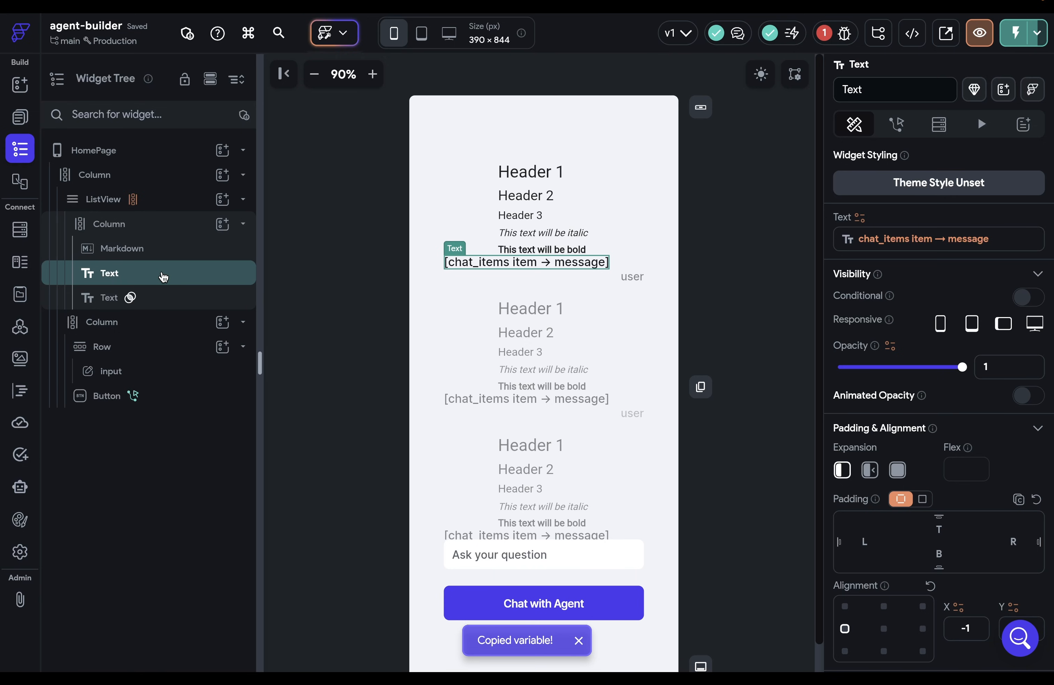
{"action": "key", "text": "Delete"}
Align the Markdown widget to the center left, and paste the copied chat_items message variable as its data
{"action": "left_click", "coordinate": [151, 249]}
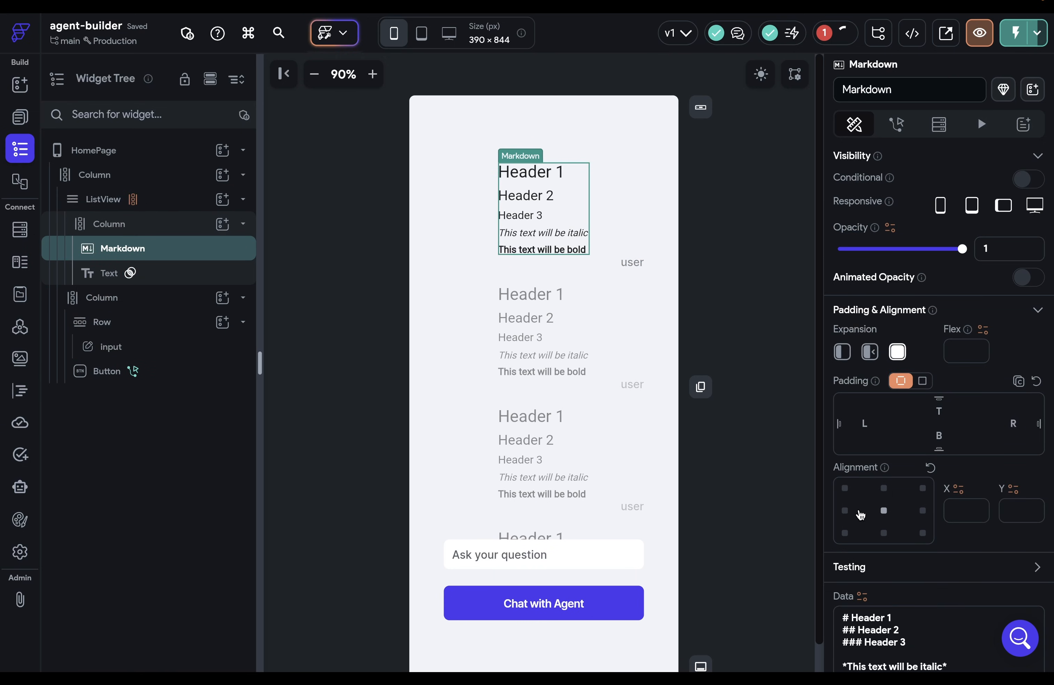
{"action": "left_click", "coordinate": [845, 511]}
{"action": "left_click", "coordinate": [862, 596]}
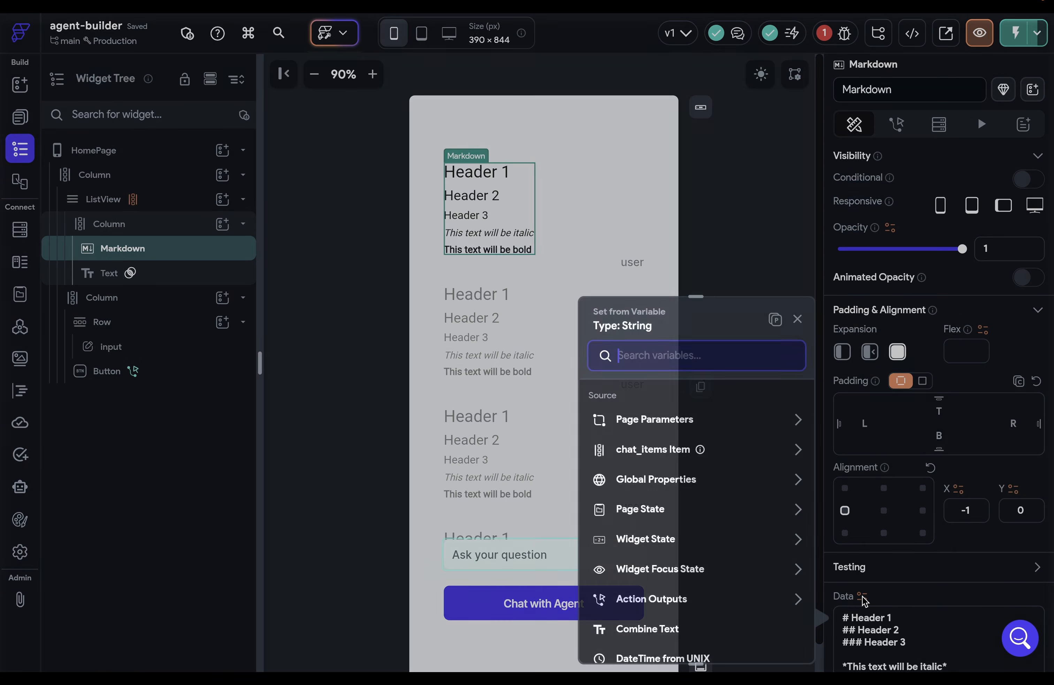
{"action": "left_click", "coordinate": [776, 320]}
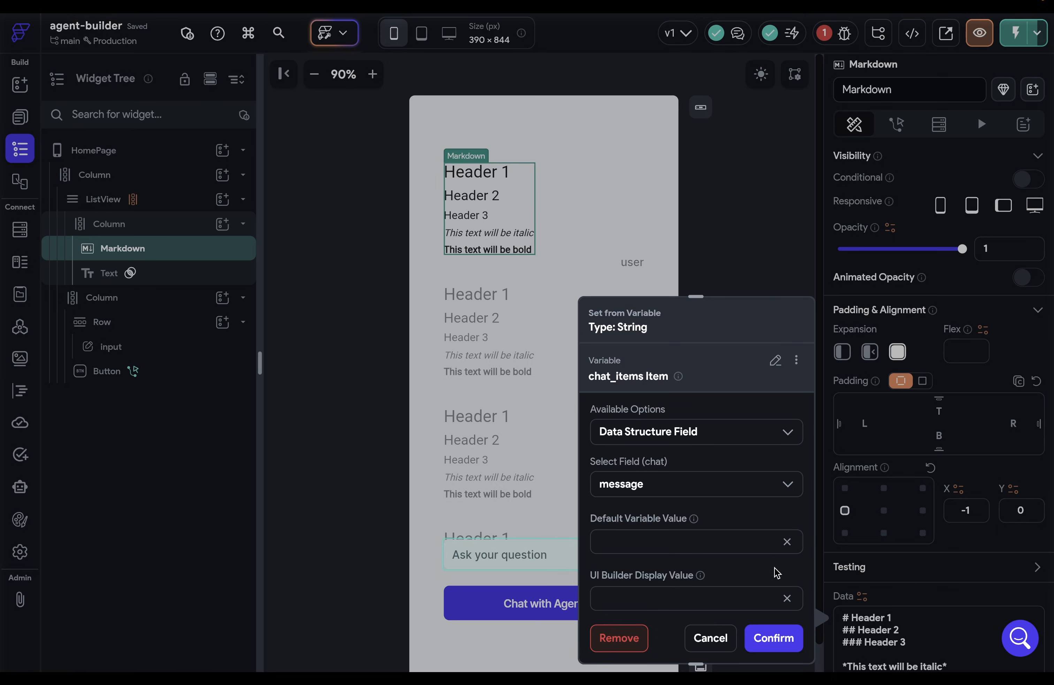
{"action": "left_click", "coordinate": [774, 638]}
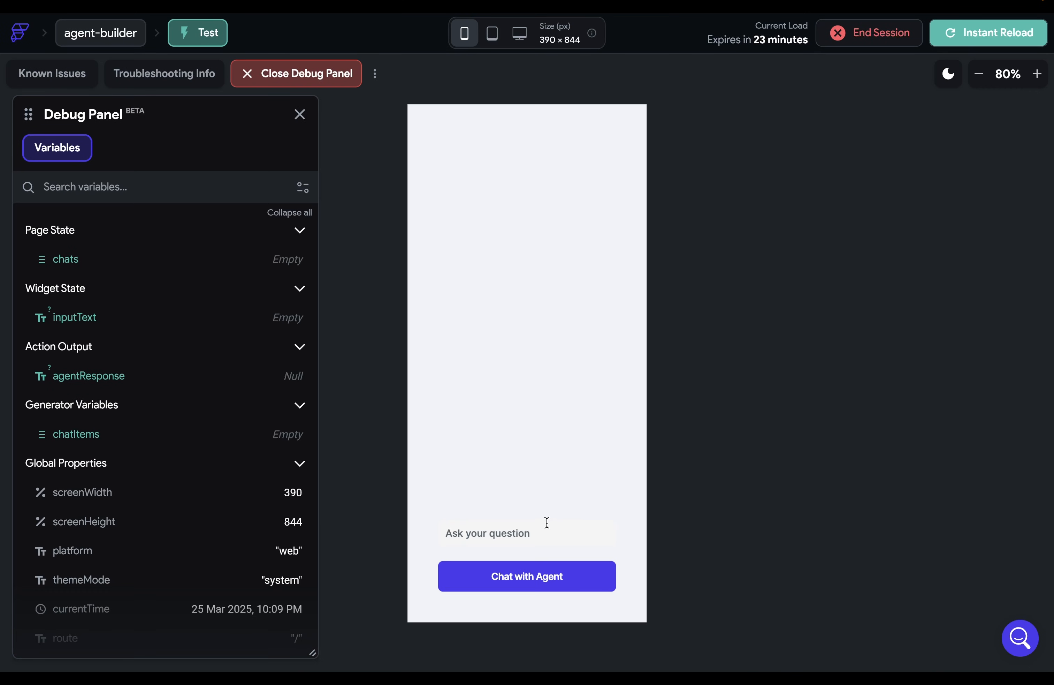
Ask the agent "Can you give me a website for learning a new language?" in the test session's chat page
{"action": "left_click", "coordinate": [546, 529]}
{"action": "type", "text": "Can"}
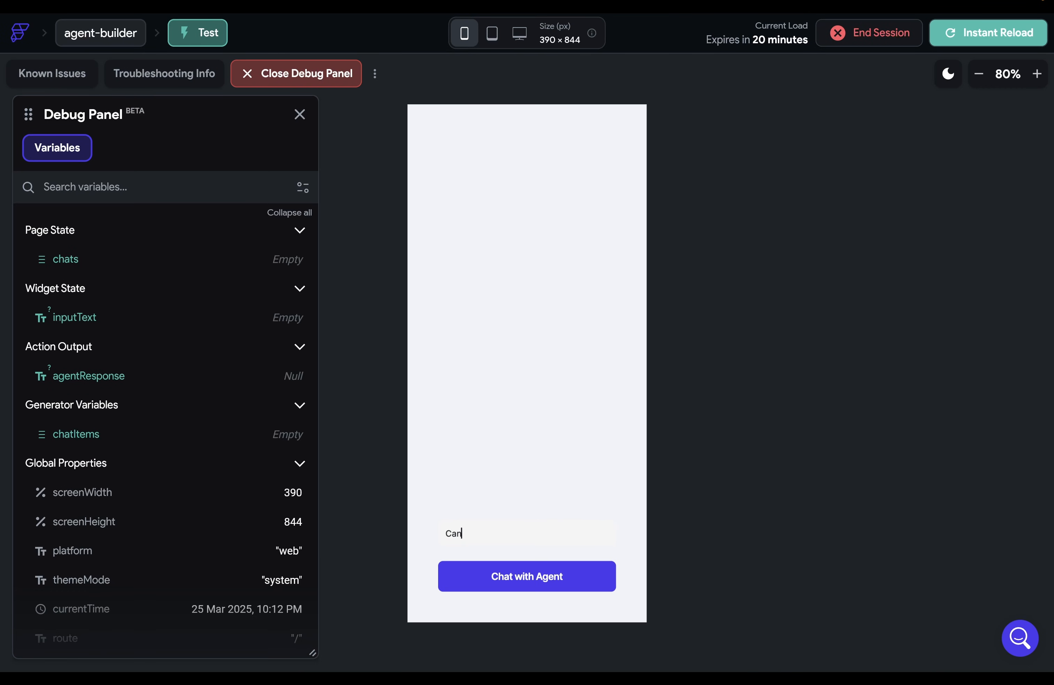
{"action": "type", "text": " you give me a "}
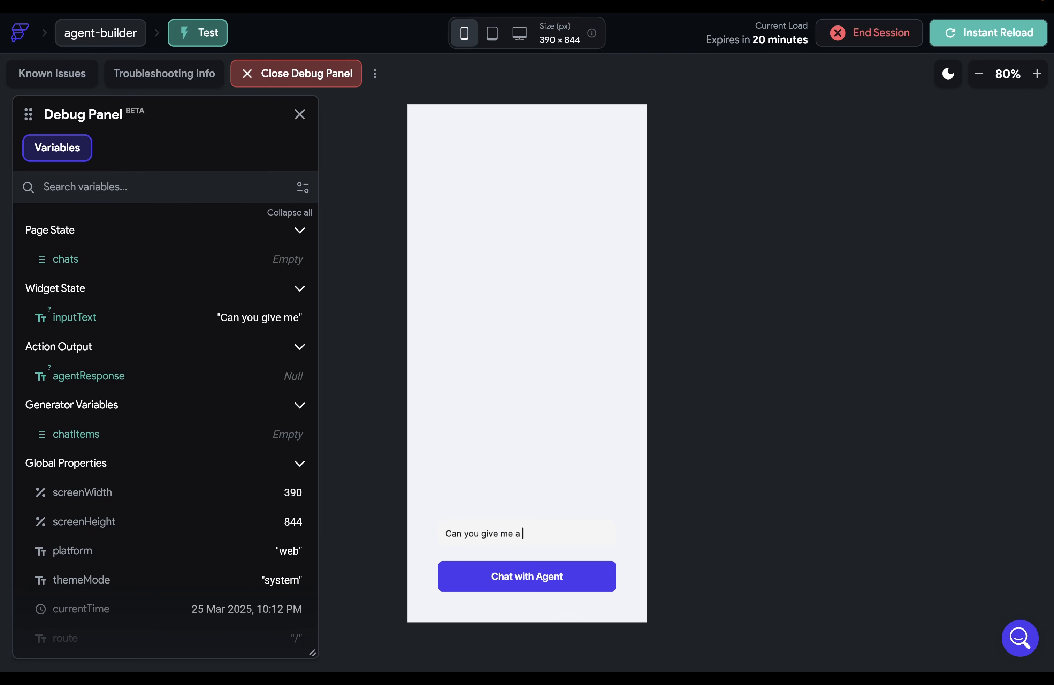
{"action": "type", "text": "website for learning"}
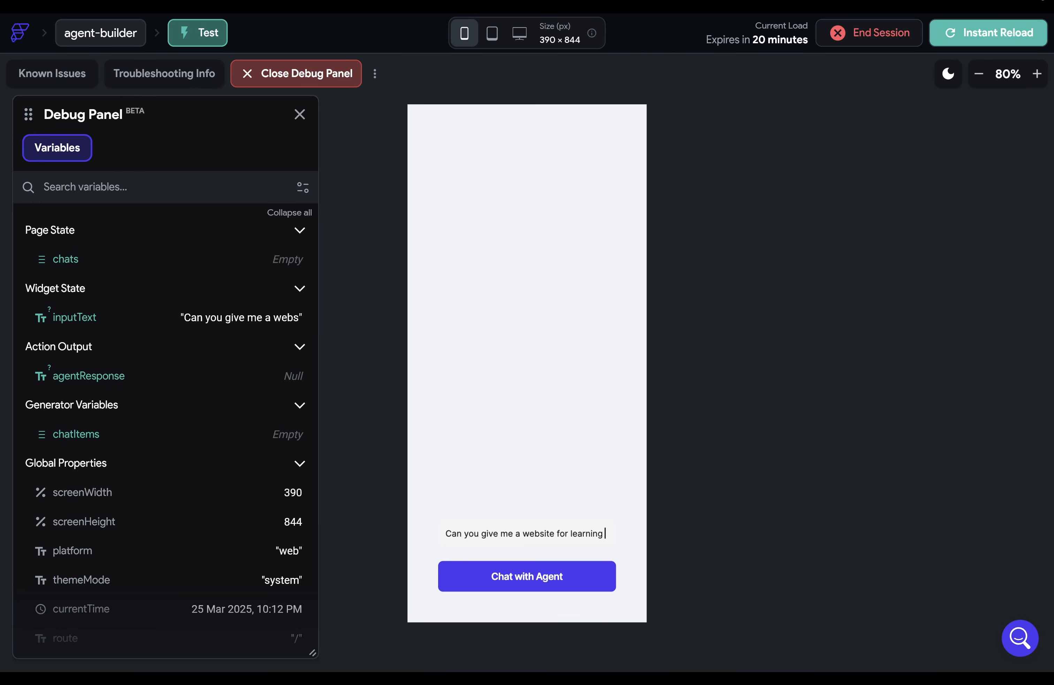
{"action": "type", "text": " a new langu"}
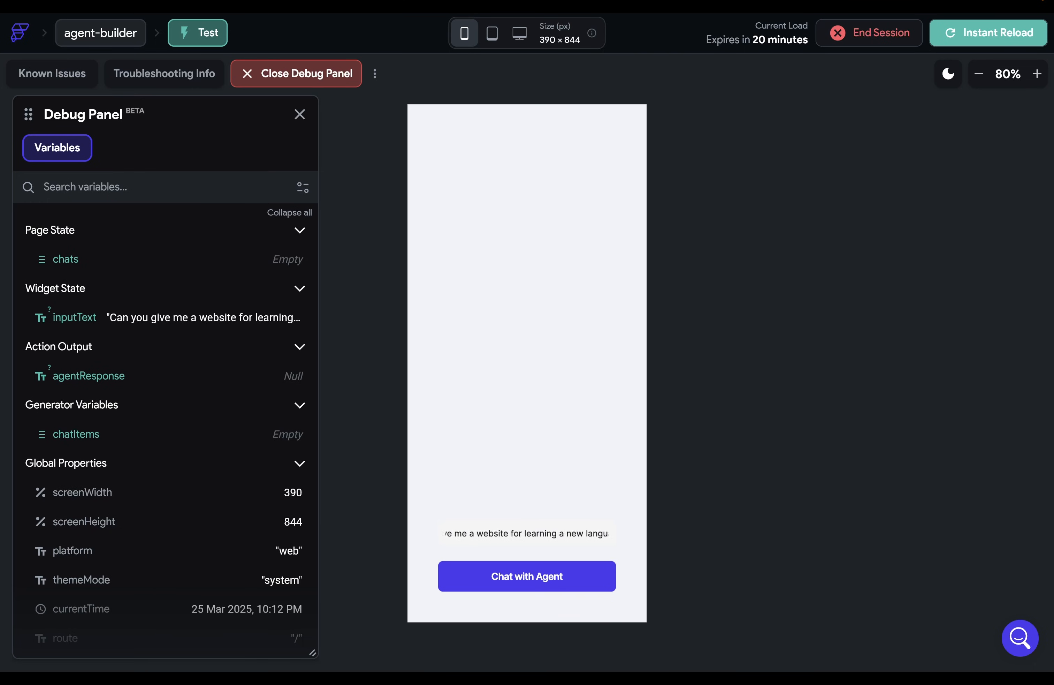
{"action": "type", "text": "age?"}
{"action": "left_click", "coordinate": [573, 576]}
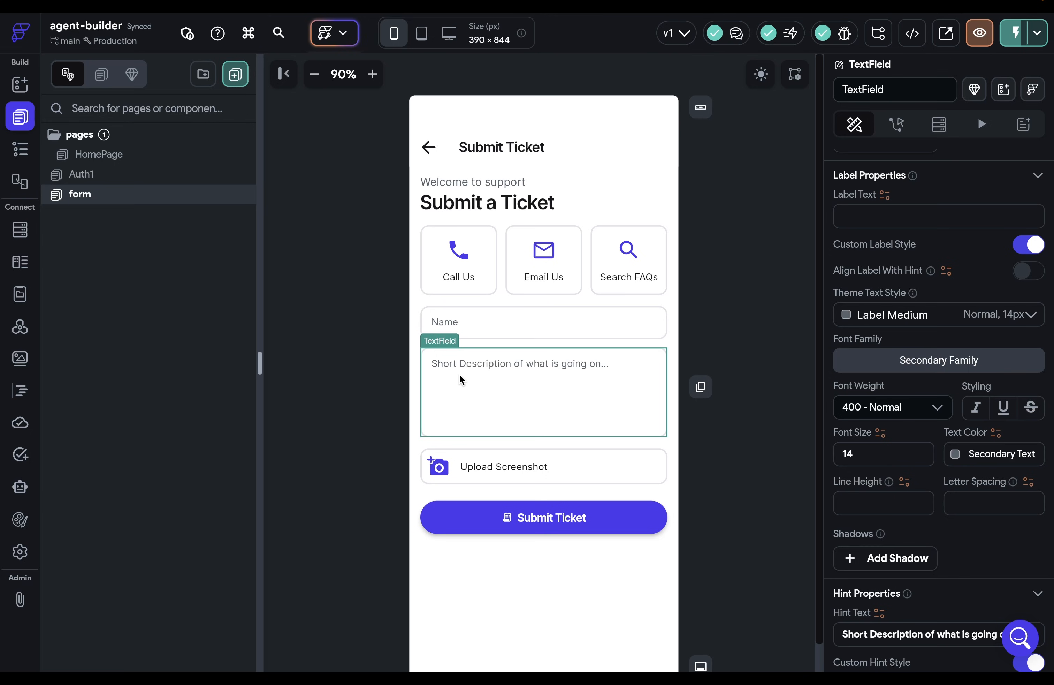
Create a new AI agent named Department Identifier
{"action": "left_click", "coordinate": [20, 486]}
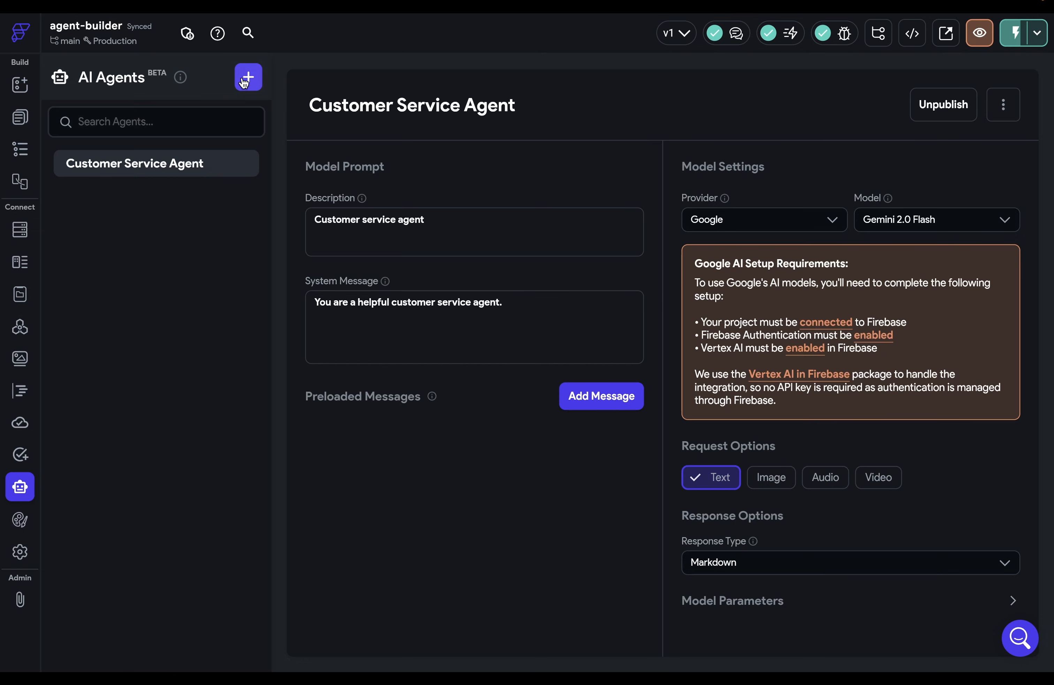
{"action": "left_click", "coordinate": [248, 76]}
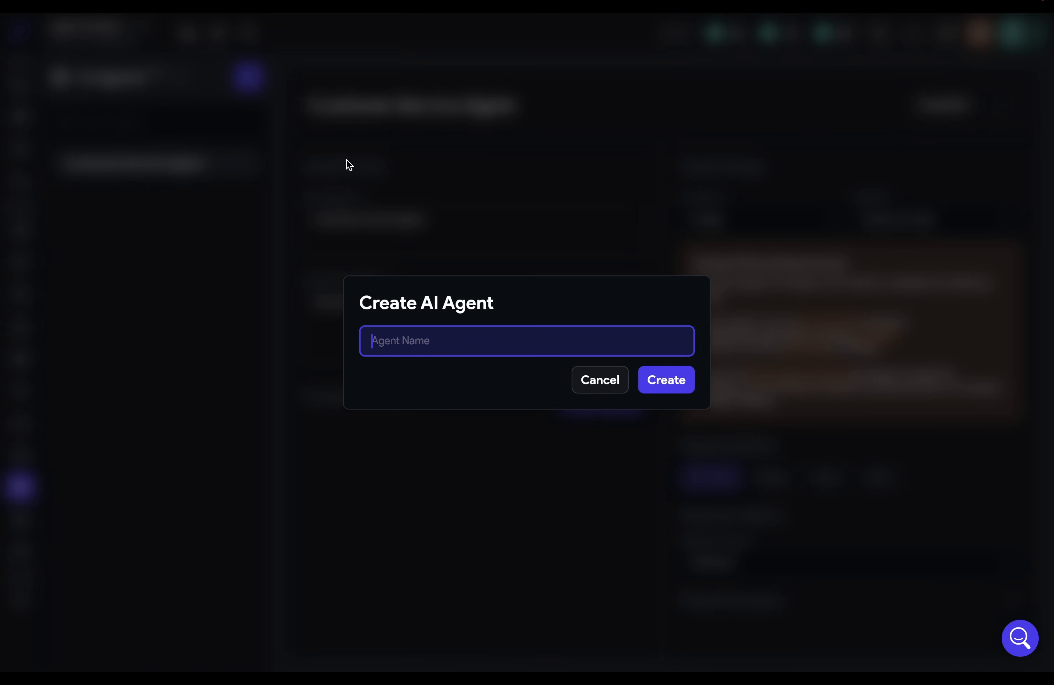
{"action": "type", "text": "Department Identif"}
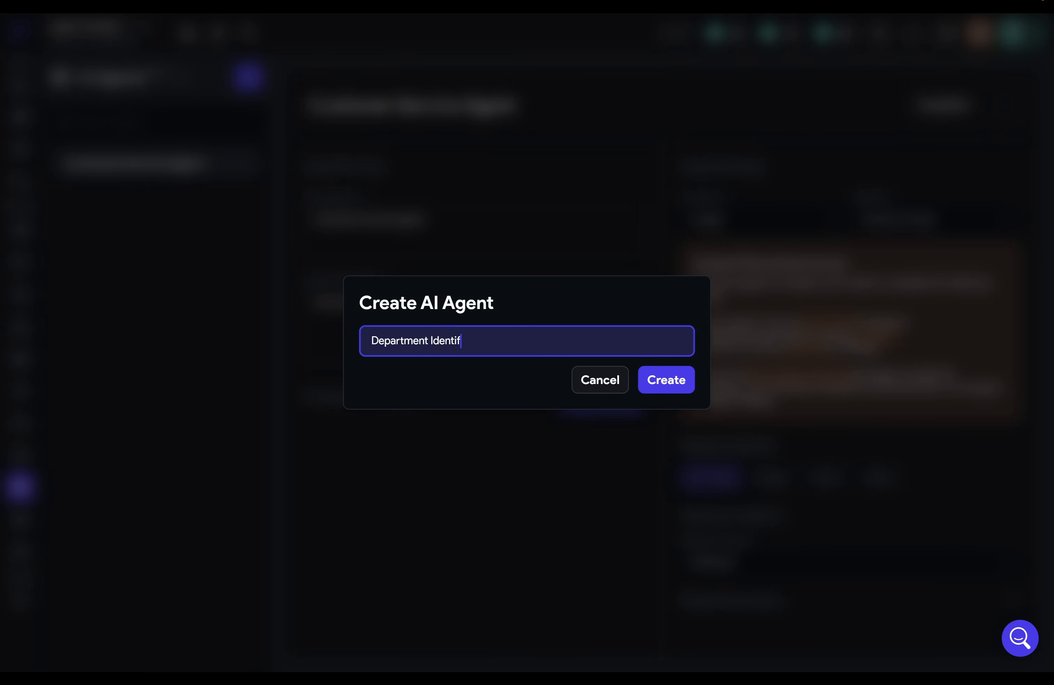
{"action": "type", "text": "y"}
{"action": "key", "text": "BackSpace"}
{"action": "type", "text": "ier"}
{"action": "key", "text": "Return"}
Enter "Identify the correct department" as the Department Identifier agent's description
{"action": "left_click", "coordinate": [405, 224]}
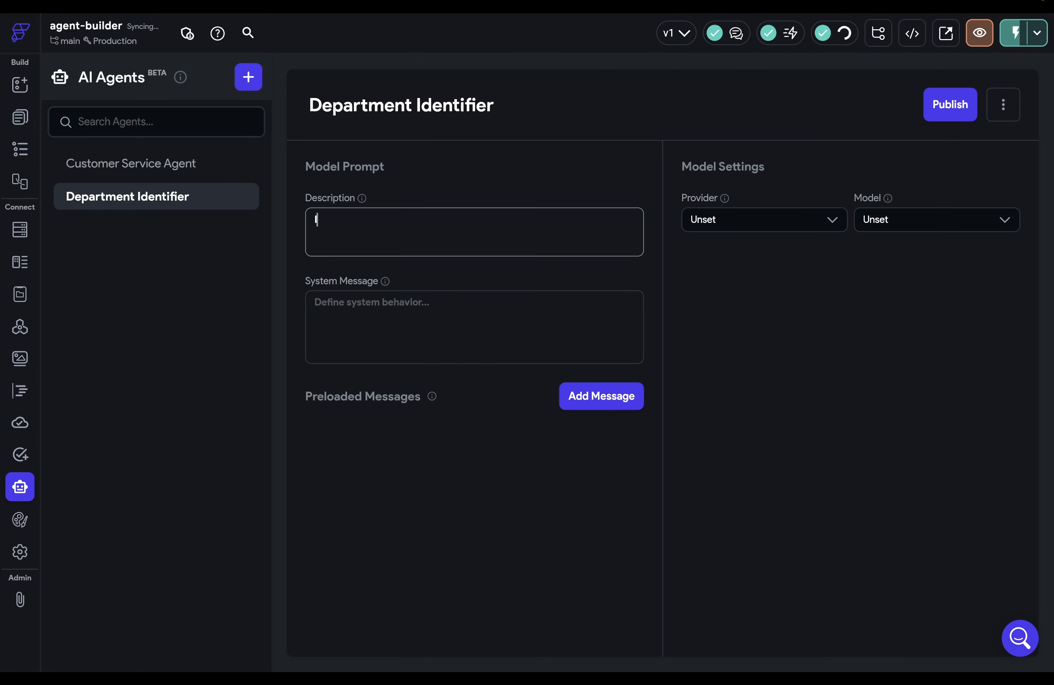
{"action": "type", "text": "Identify the correc"}
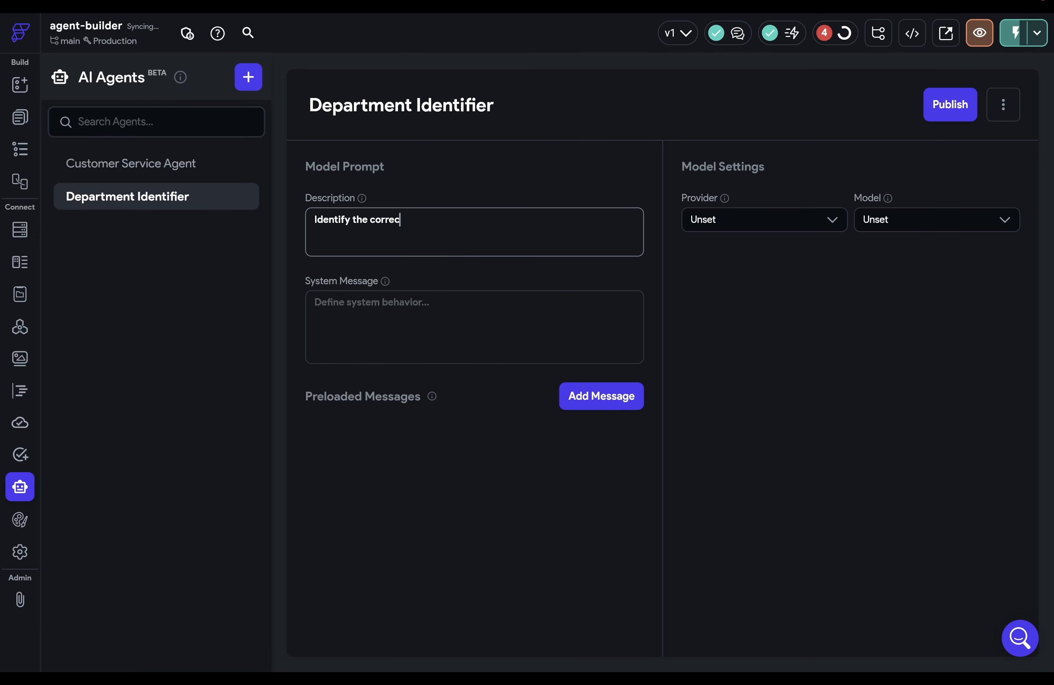
{"action": "type", "text": "t department"}
Set the Department Identifier's provider to Google, its model to Gemini 2.0 Flash, and its response type to JSON
{"action": "left_click", "coordinate": [763, 218]}
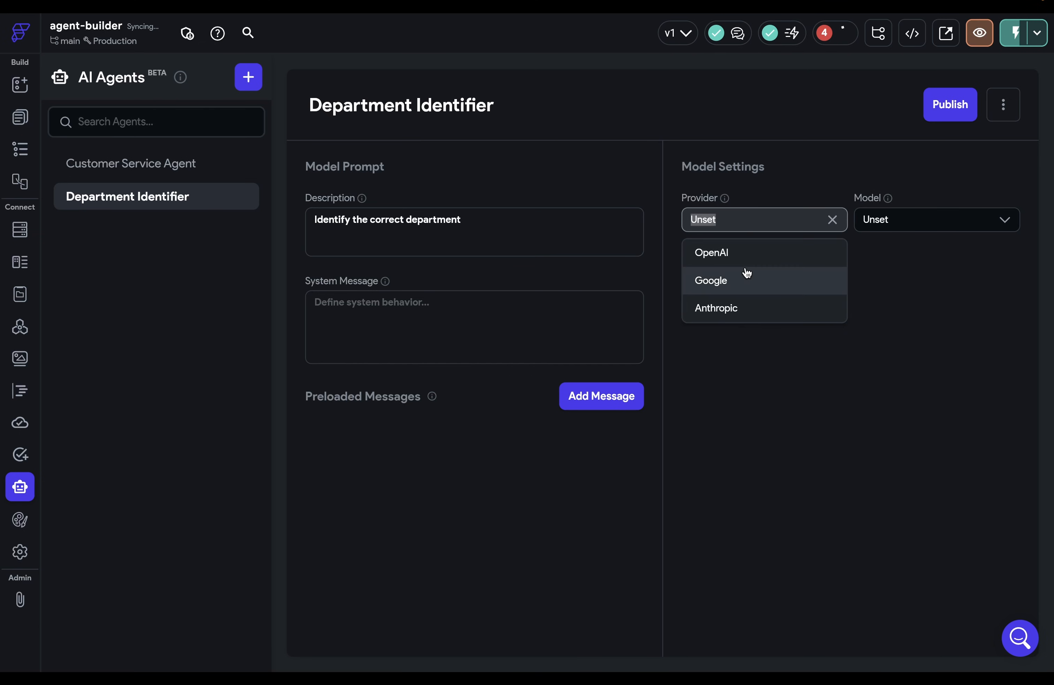
{"action": "left_click", "coordinate": [747, 275]}
{"action": "left_click", "coordinate": [876, 218]}
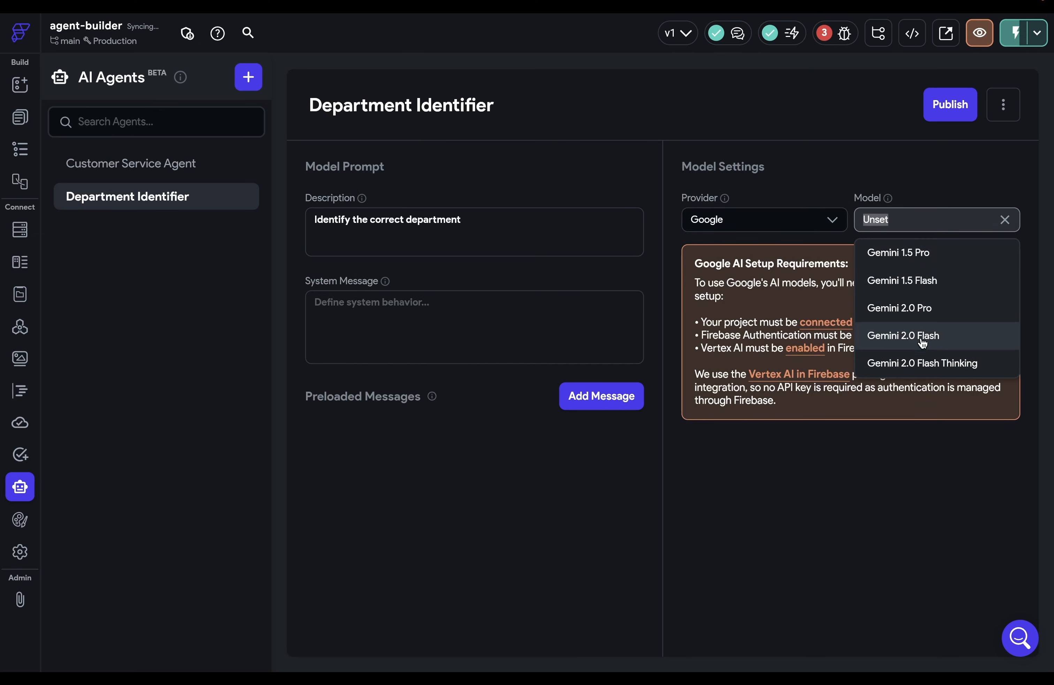
{"action": "left_click", "coordinate": [889, 337]}
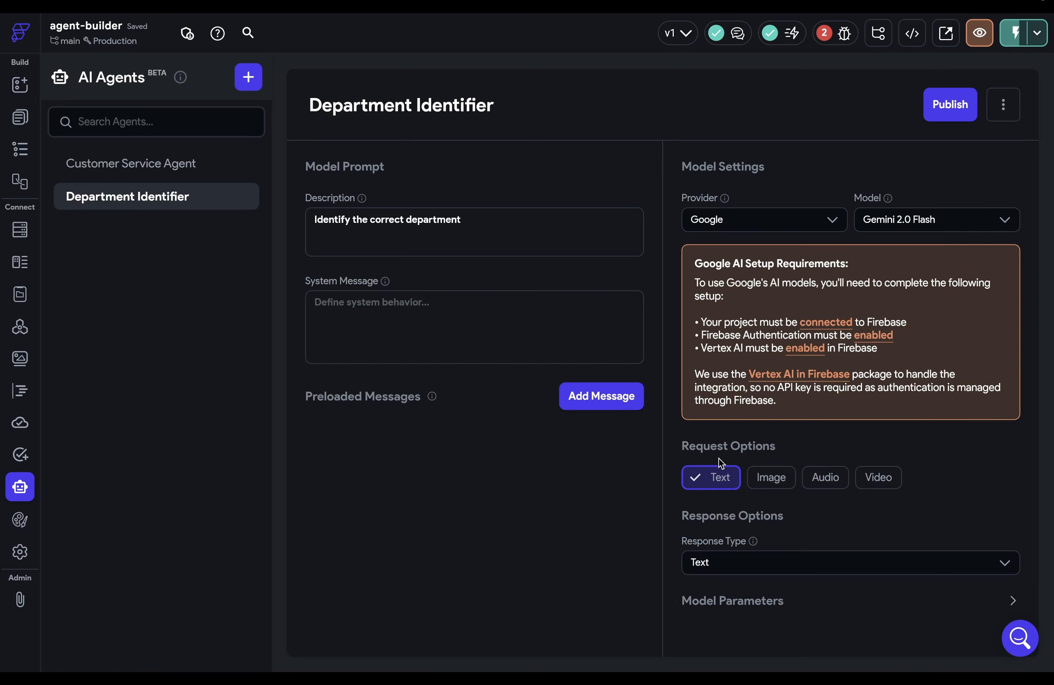
{"action": "left_click", "coordinate": [732, 560]}
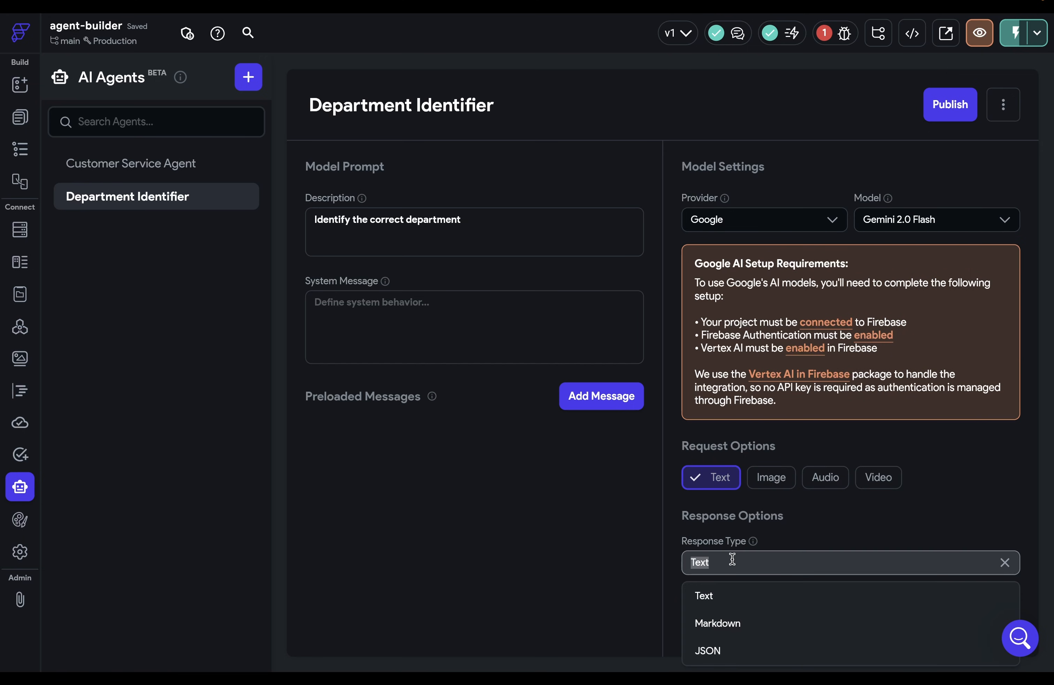
{"action": "left_click", "coordinate": [708, 649]}
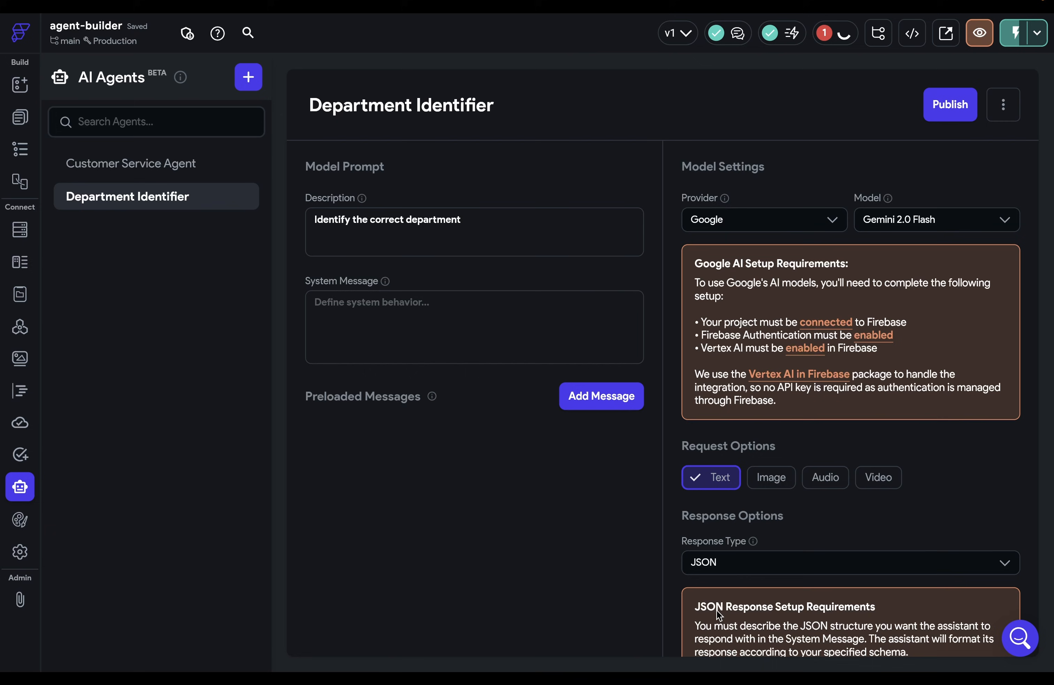
{"action": "scroll", "coordinate": [716, 609], "scroll_direction": "down", "scroll_amount": 2}
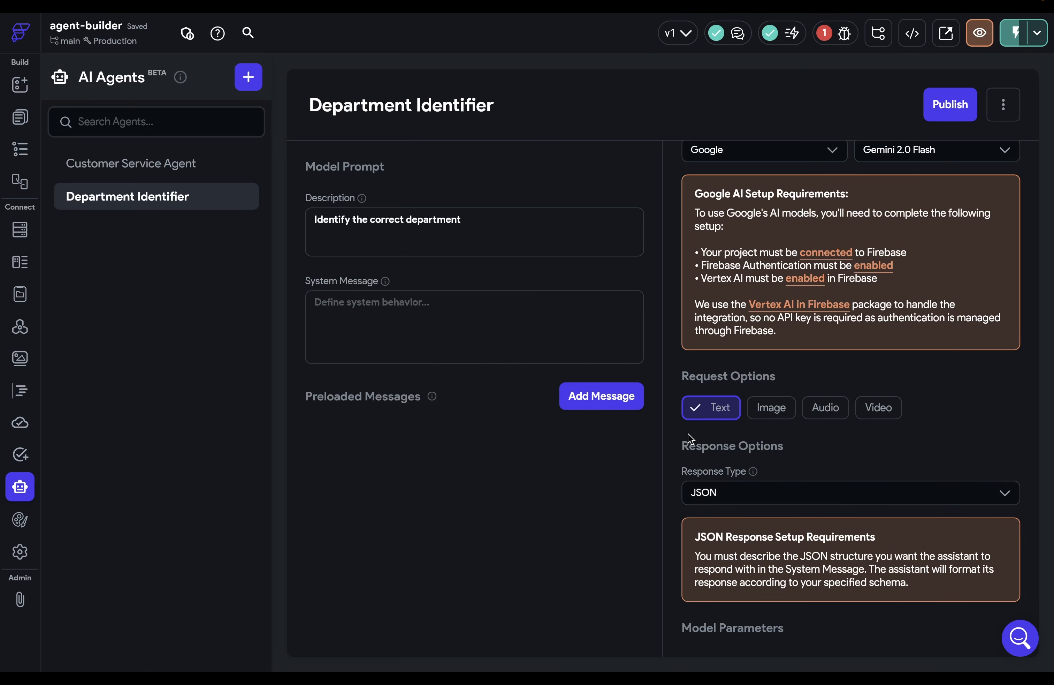
Paste the system message defining a JSON department string with the enum marketing, finance, technology and human resources, and review its structure
{"action": "left_click", "coordinate": [539, 321]}
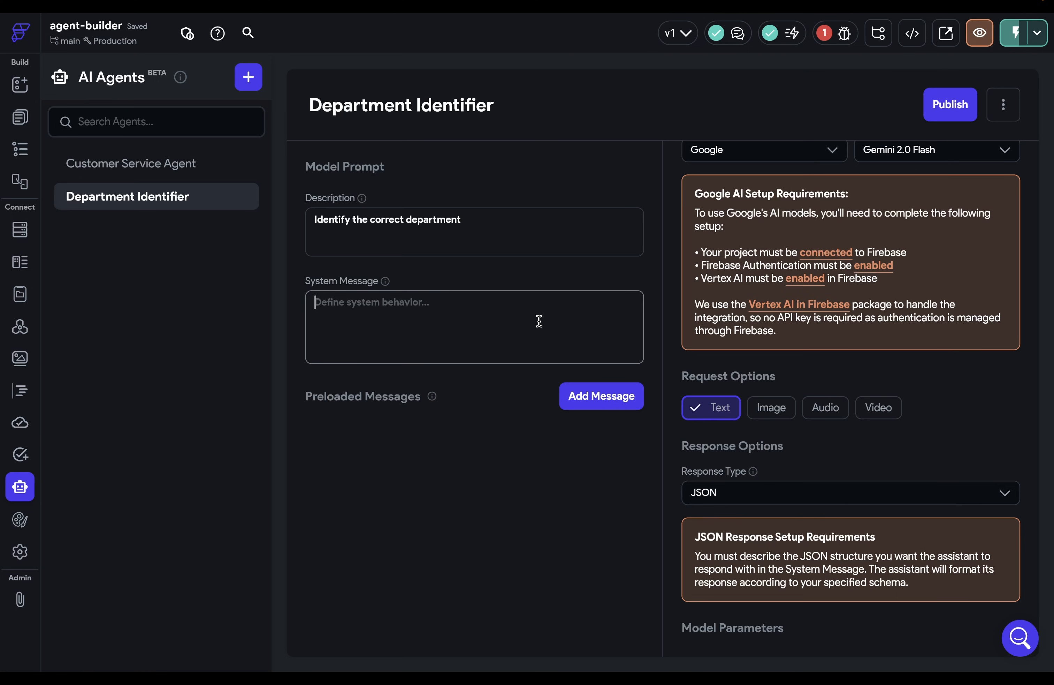
{"action": "key", "text": "ctrl+v"}
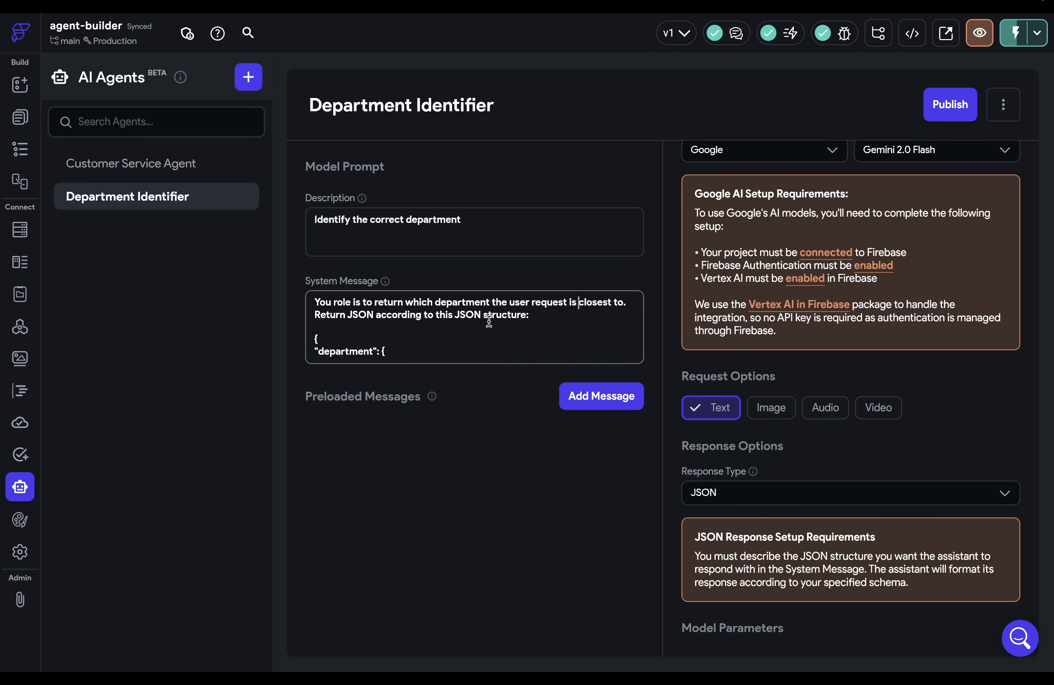
{"action": "scroll", "coordinate": [488, 321], "scroll_direction": "down", "scroll_amount": 4}
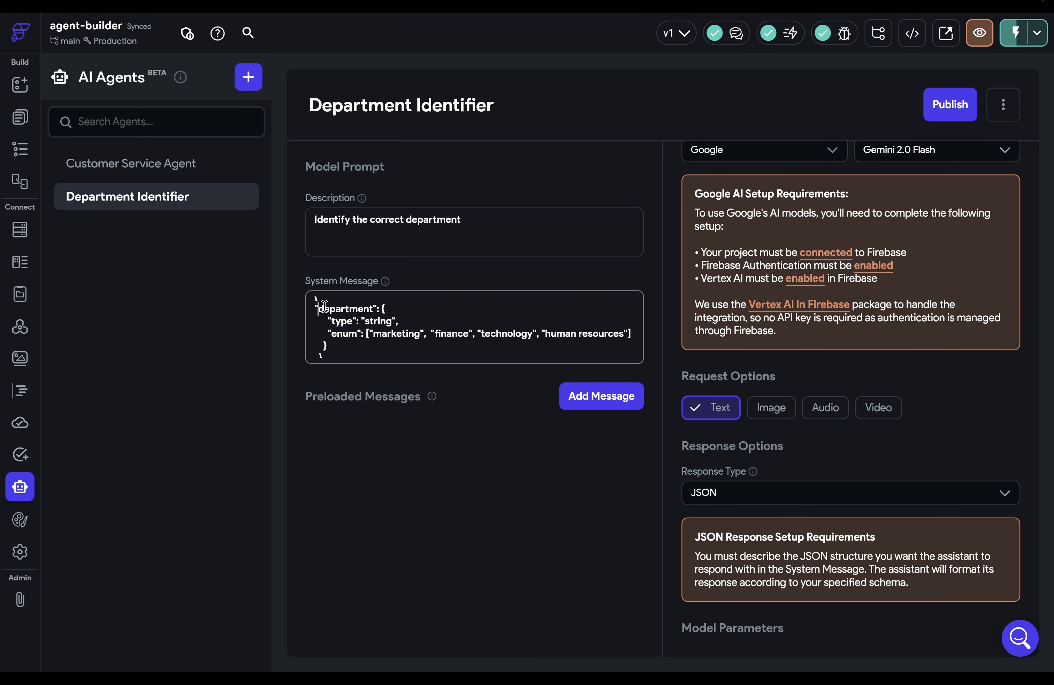
{"action": "left_click_drag", "start_coordinate": [325, 306], "coordinate": [373, 309]}
{"action": "left_click", "coordinate": [378, 323]}
{"action": "left_click_drag", "start_coordinate": [370, 333], "coordinate": [501, 334]}
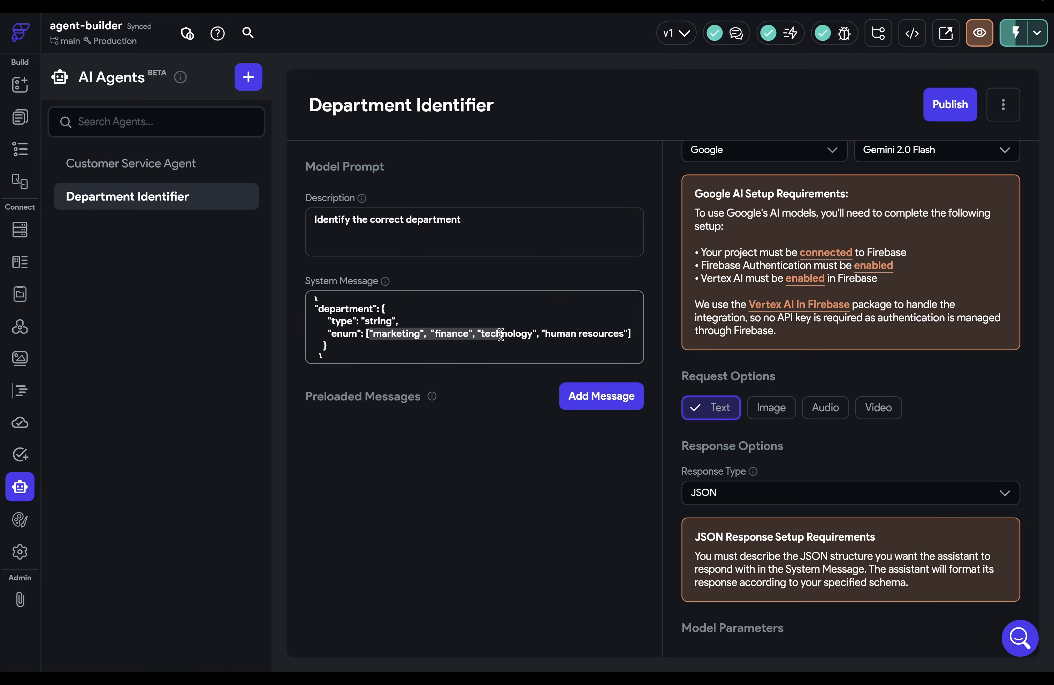
{"action": "left_click", "coordinate": [362, 345]}
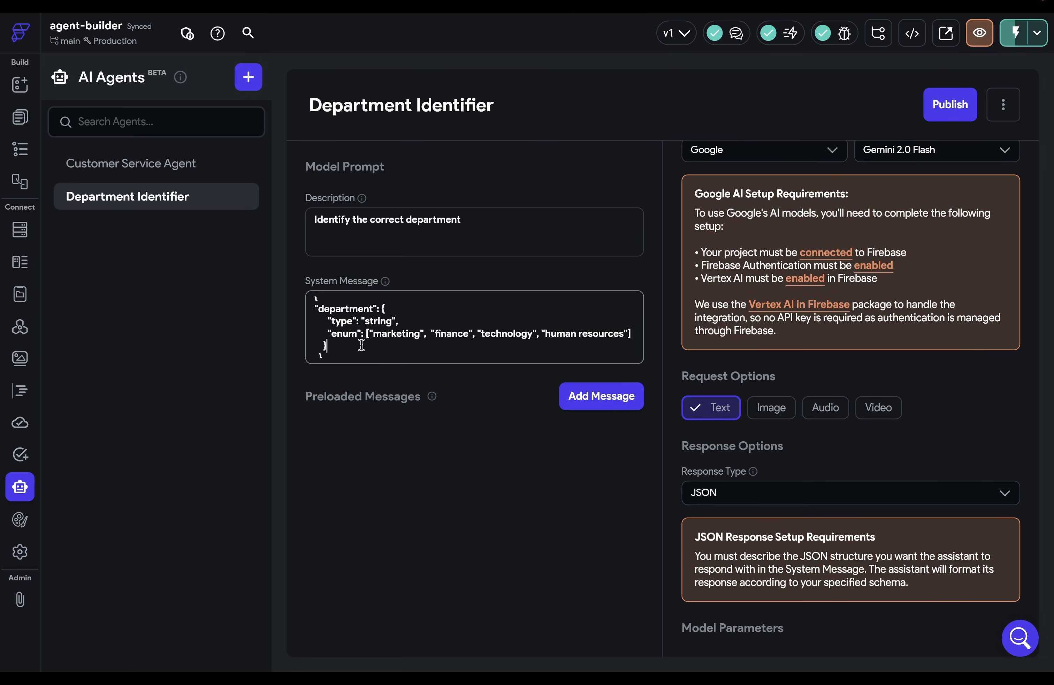
Try replacing the department object in the system message's JSON structure with <answer>, and undo the replacement
{"action": "left_click_drag", "start_coordinate": [362, 345], "coordinate": [382, 310]}
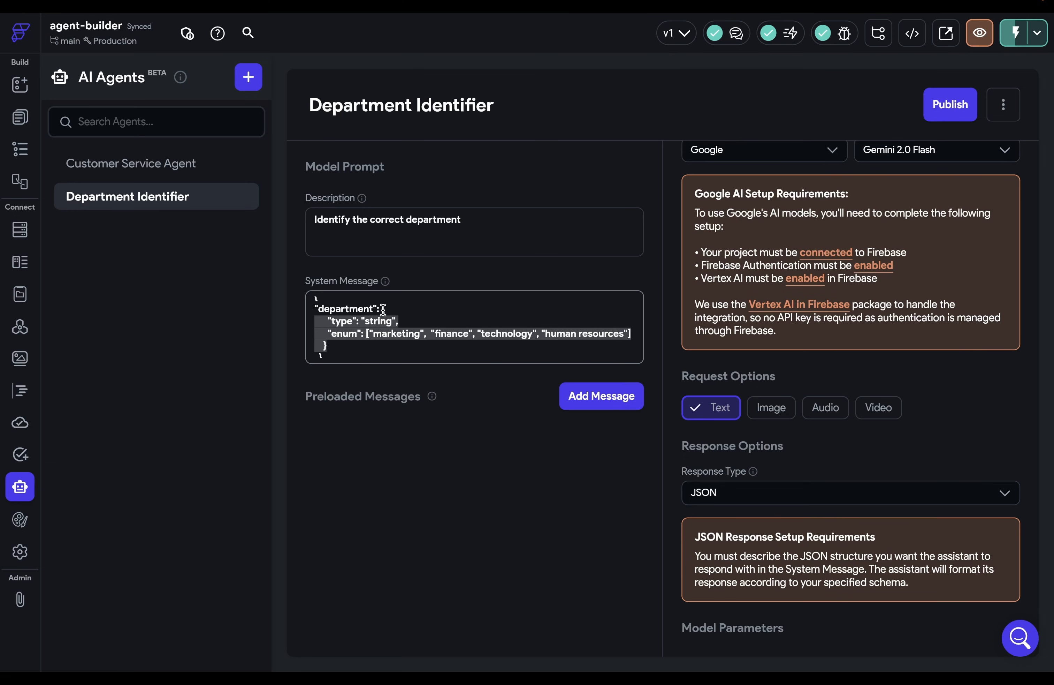
{"action": "type", "text": "<answer>"}
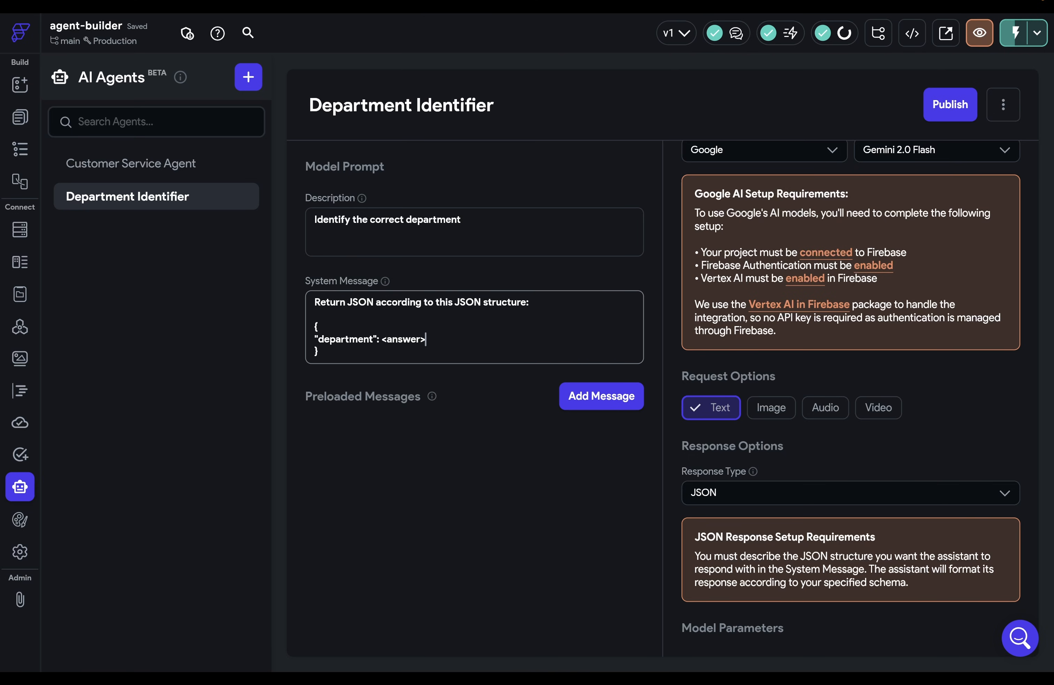
{"action": "key", "text": "ctrl+z"}
{"action": "key", "text": "ctrl+z"}
Publish the Department Identifier agent
{"action": "left_click", "coordinate": [965, 112]}
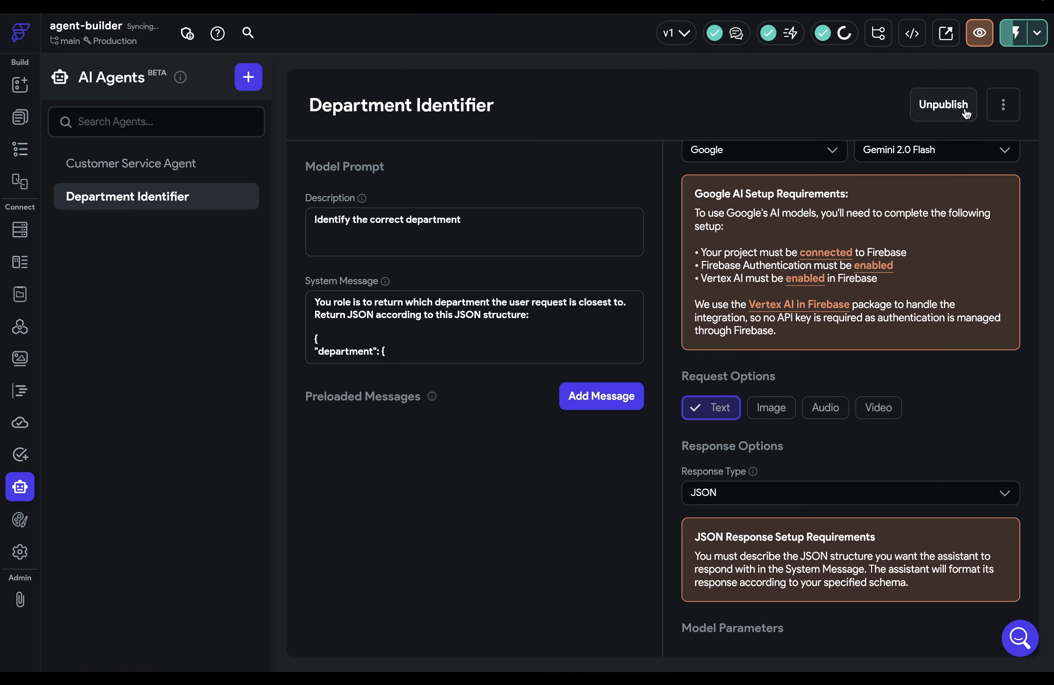
Add an On Tap trigger with a first action to the Submit Ticket button on the form page
{"action": "left_click", "coordinate": [22, 151]}
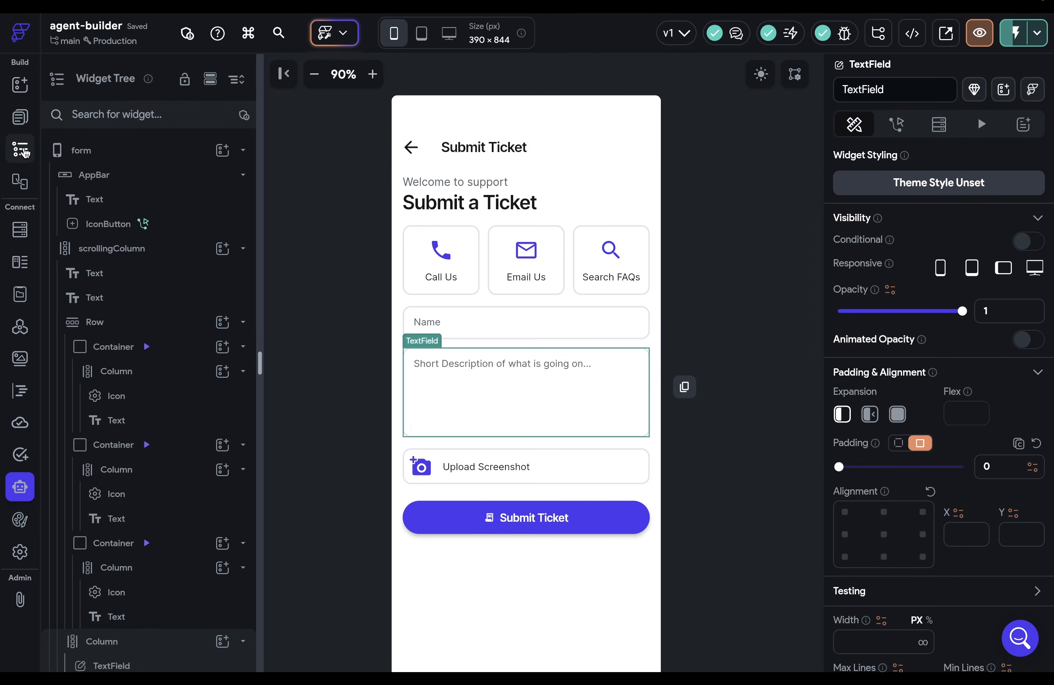
{"action": "left_click", "coordinate": [642, 521]}
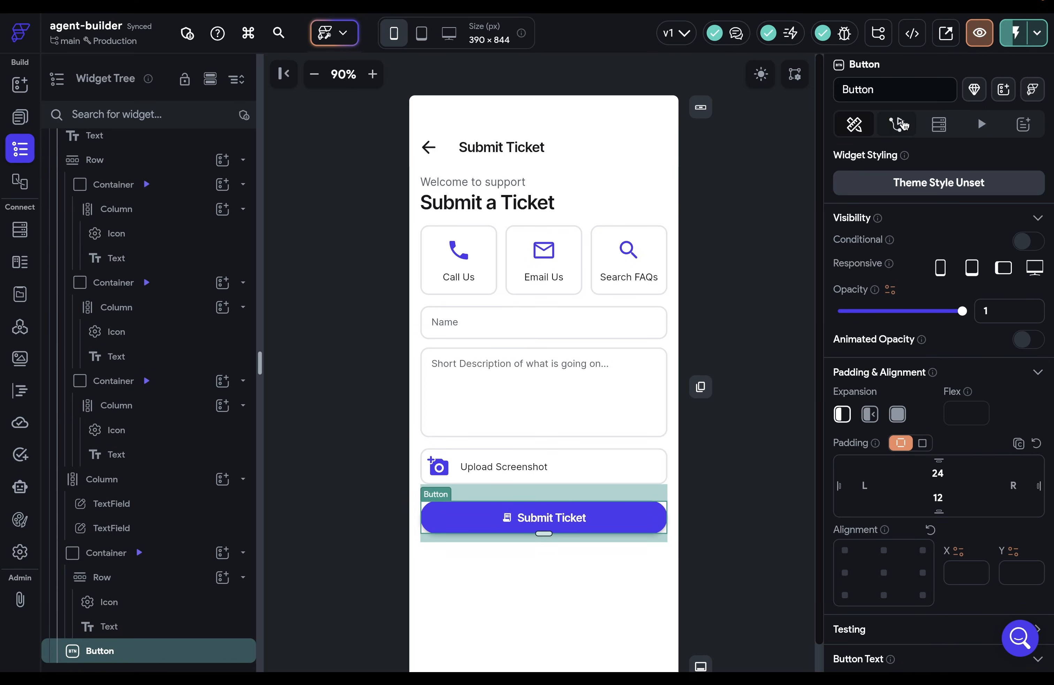
{"action": "left_click", "coordinate": [900, 124]}
{"action": "left_click", "coordinate": [983, 210]}
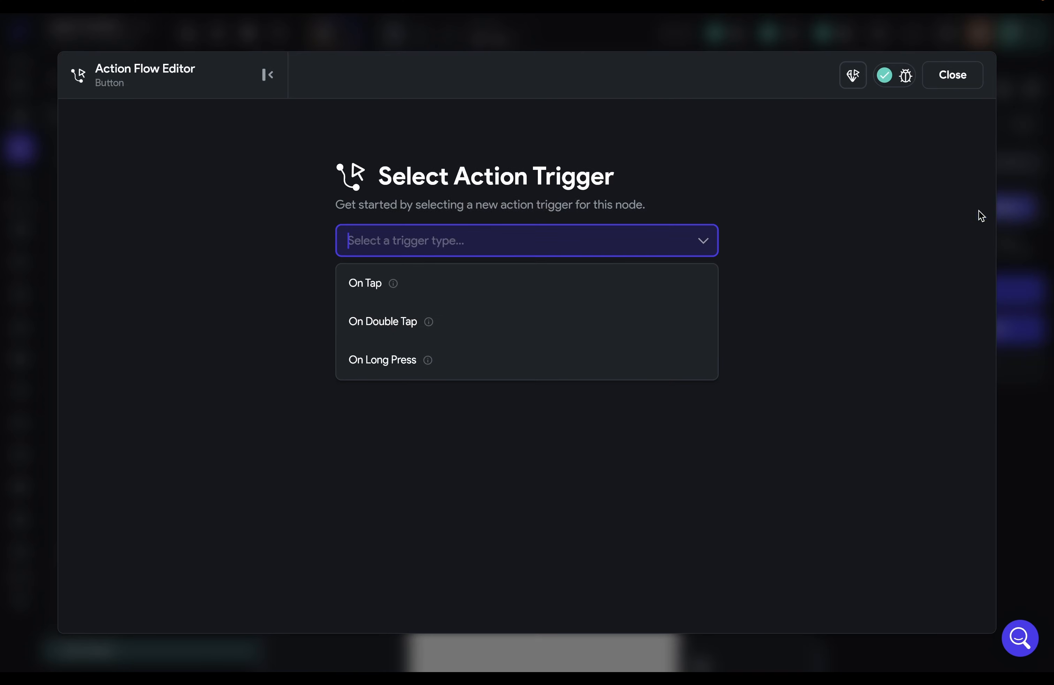
{"action": "left_click", "coordinate": [545, 296]}
{"action": "left_click", "coordinate": [591, 407]}
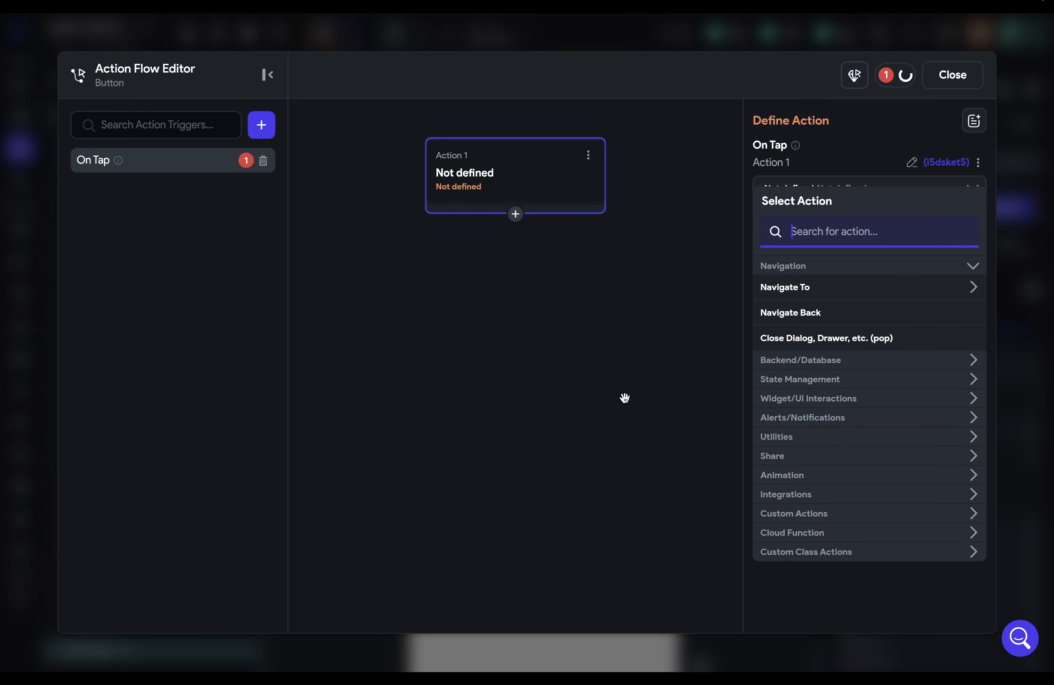
Define the action as AI Agent Send Message to the Department Identifier, with conversation ID dept
{"action": "type", "text": "agen"}
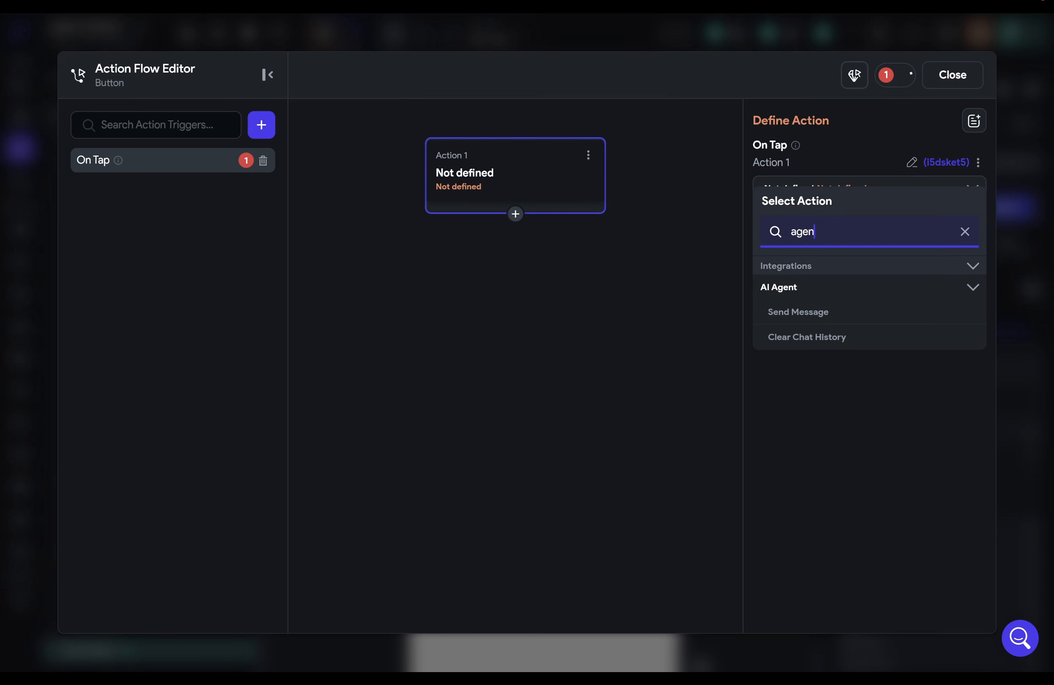
{"action": "left_click", "coordinate": [817, 312]}
{"action": "left_click", "coordinate": [798, 283]}
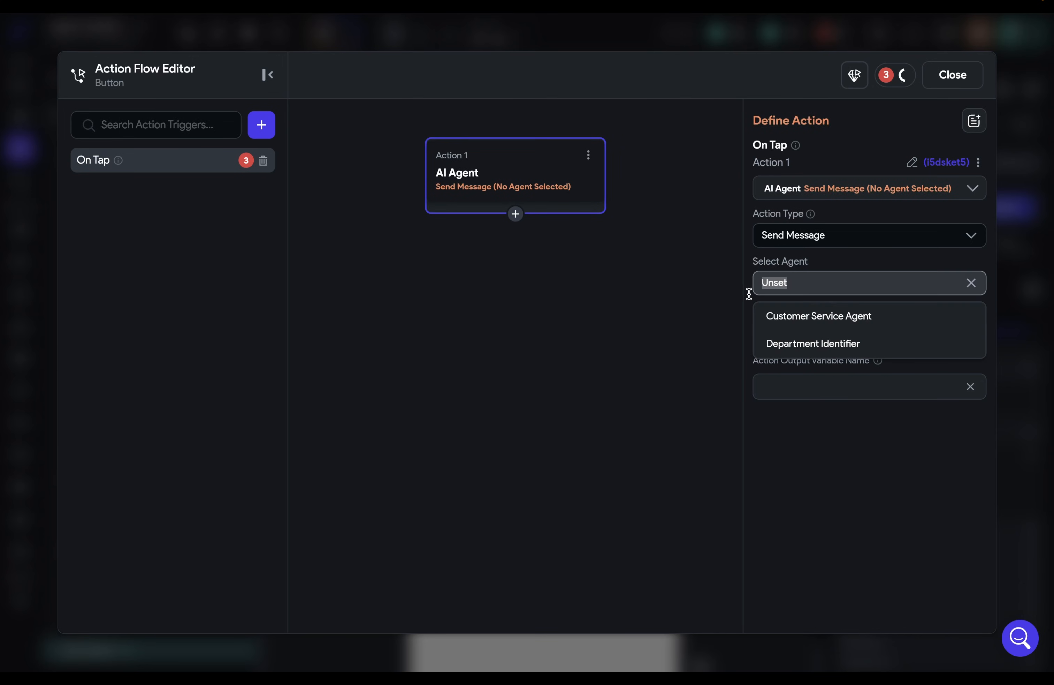
{"action": "left_click", "coordinate": [772, 343]}
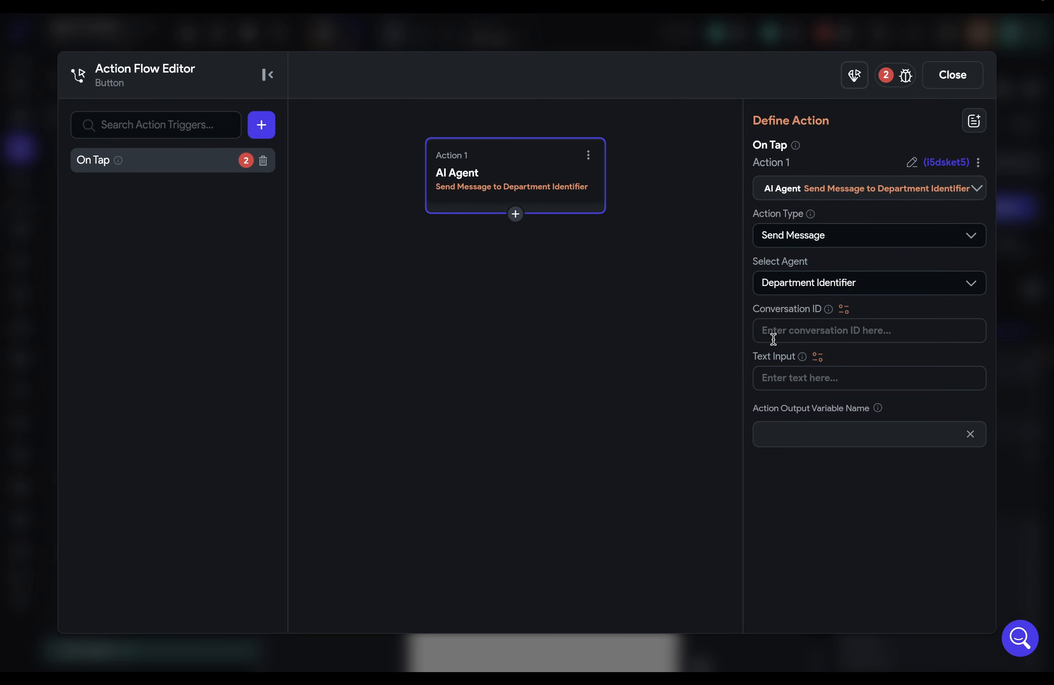
{"action": "left_click", "coordinate": [791, 332]}
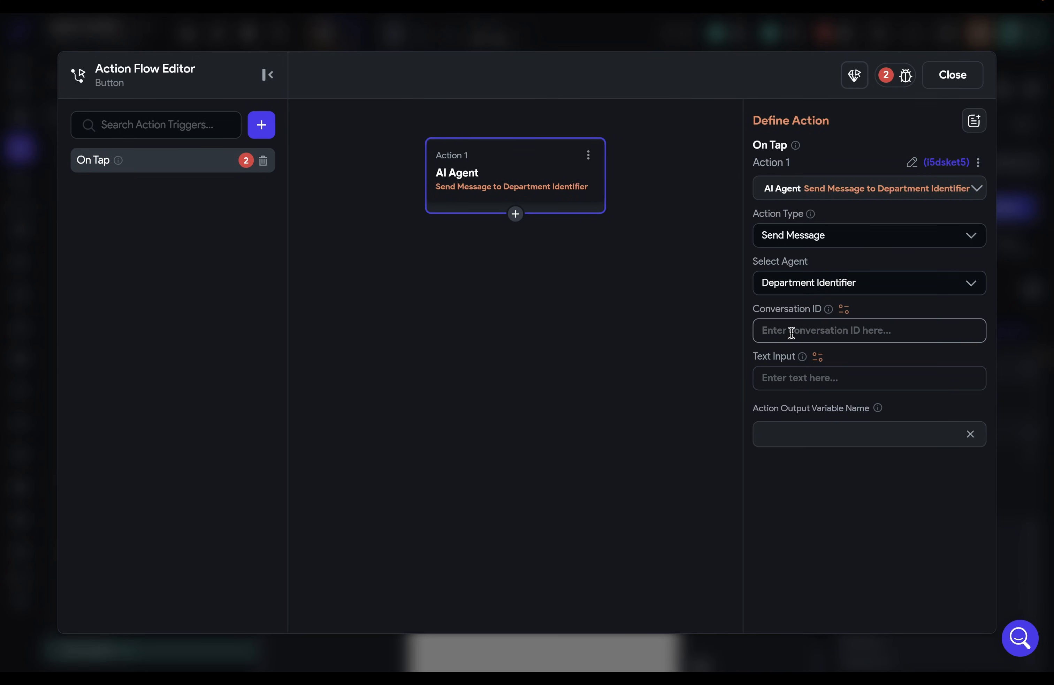
{"action": "type", "text": "dept"}
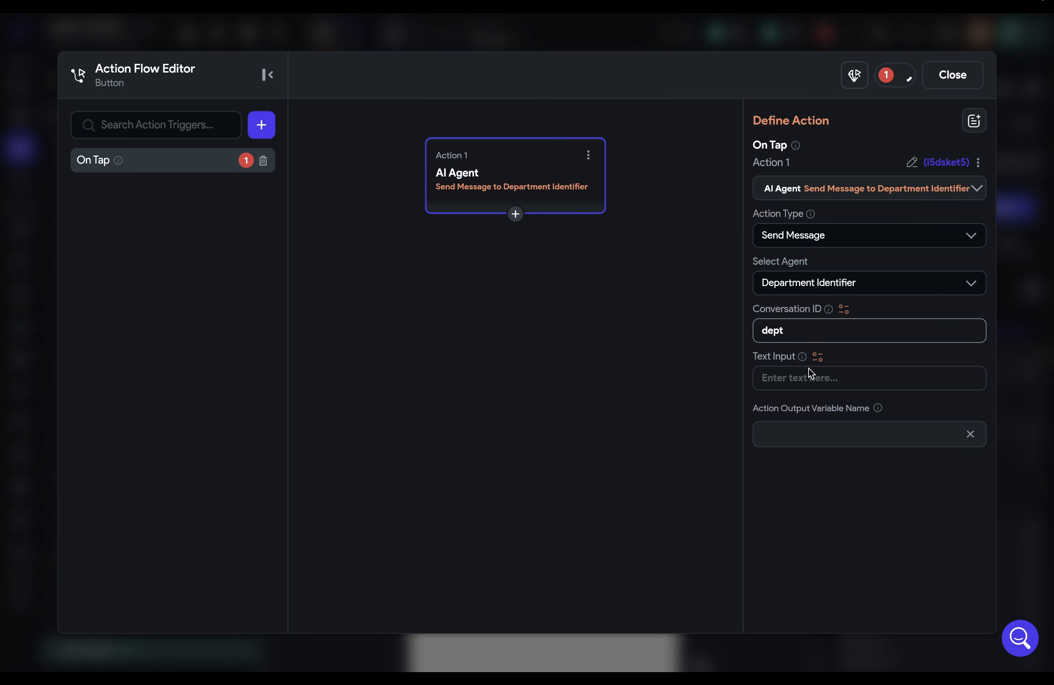
Set the agent action's text input to TextField 2 (Short Description), name its output variable department, and close the action editor
{"action": "left_click", "coordinate": [818, 356]}
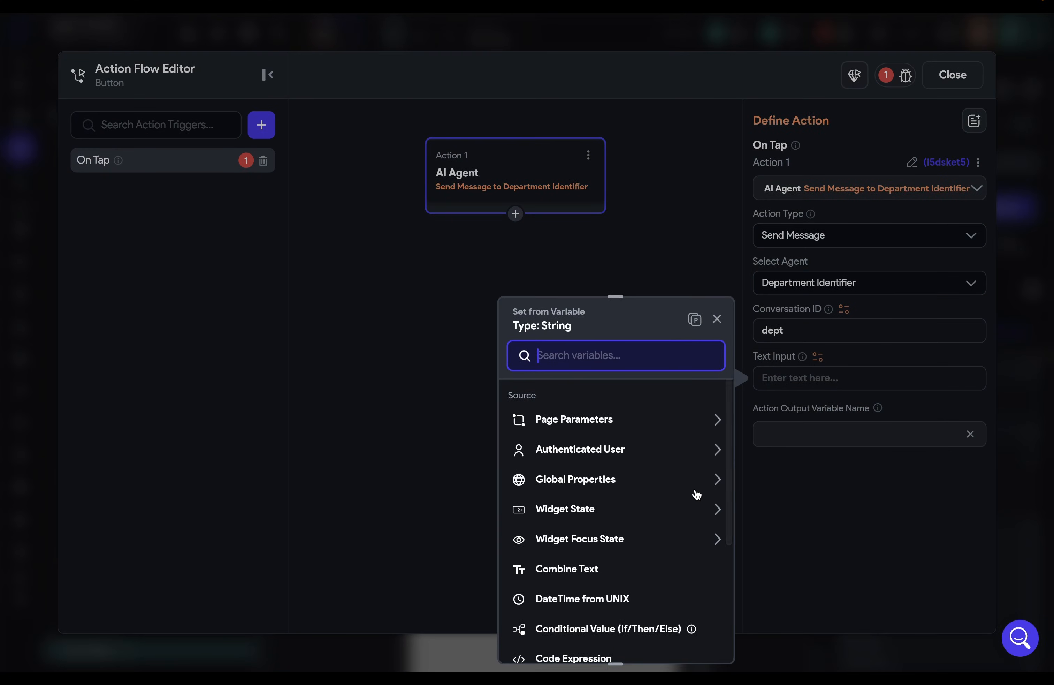
{"action": "left_click", "coordinate": [675, 510]}
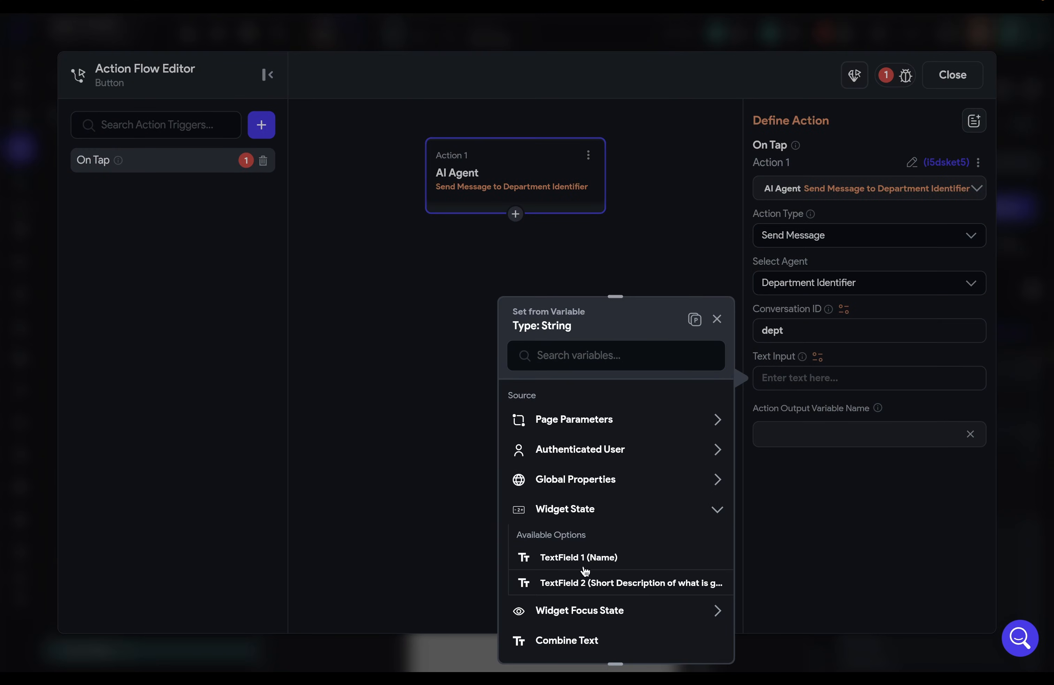
{"action": "left_click", "coordinate": [586, 581]}
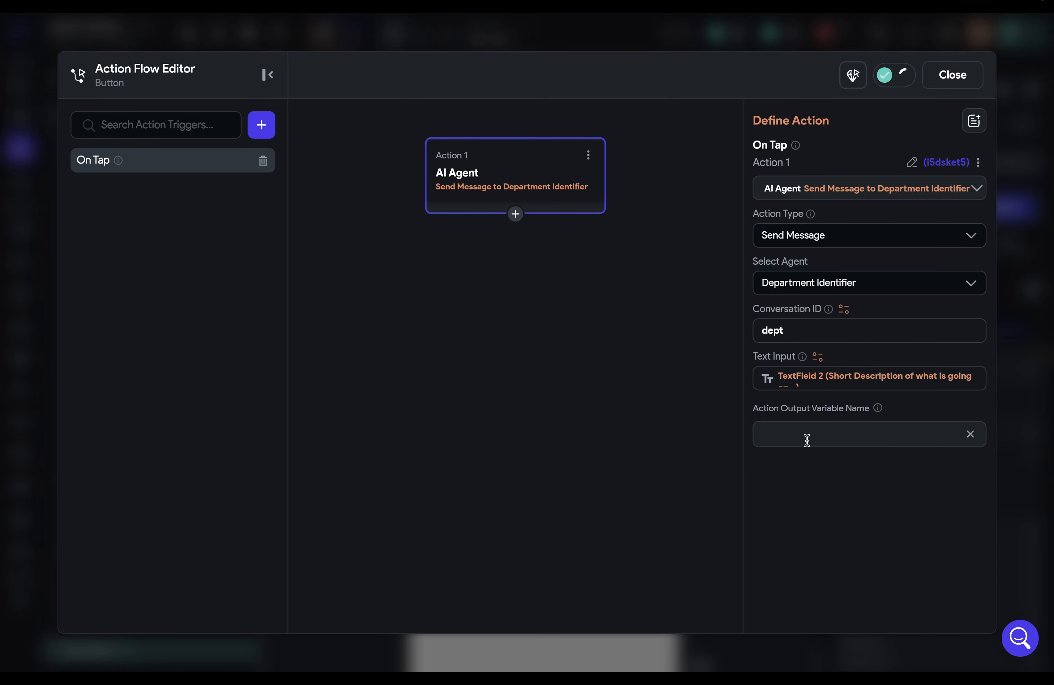
{"action": "type", "text": "department"}
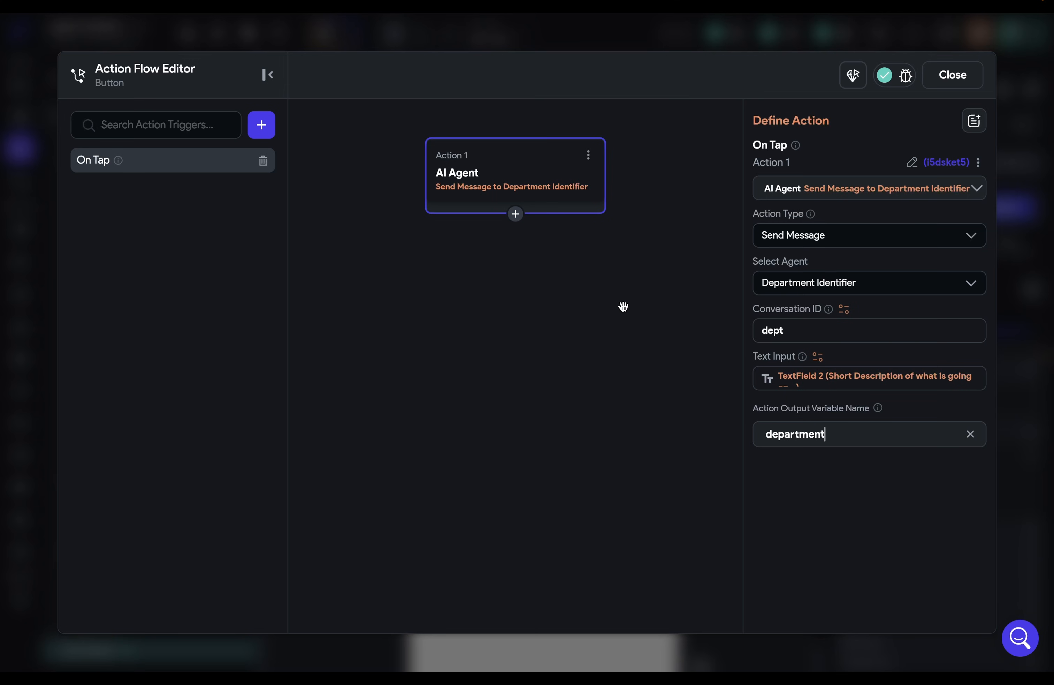
{"action": "left_click", "coordinate": [953, 75]}
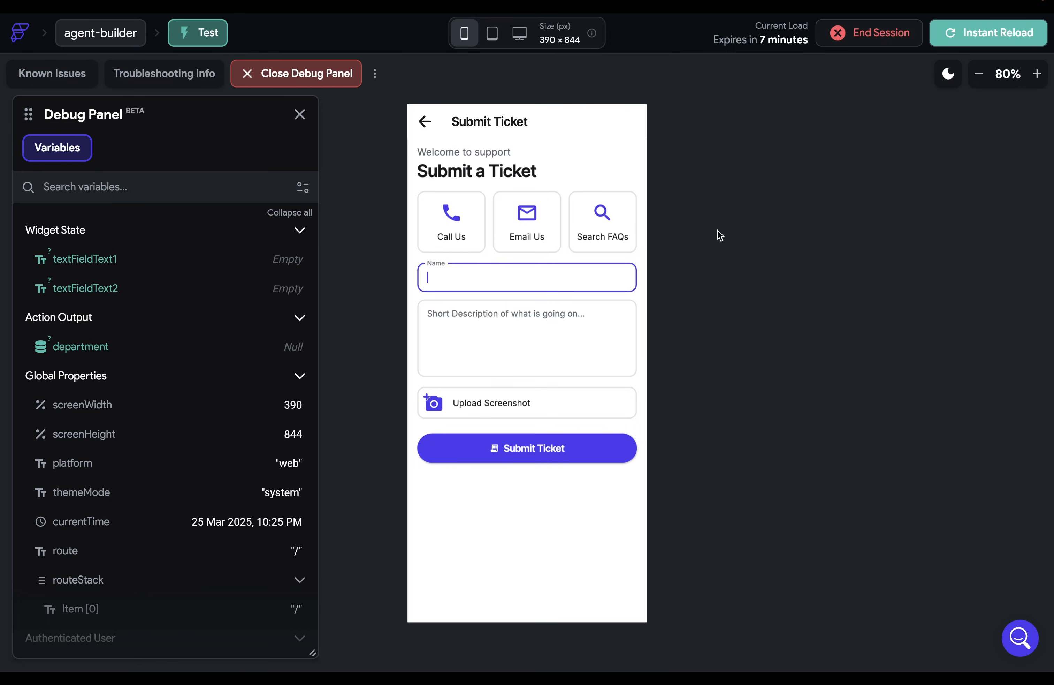
Test the ticket form by entering a name and the description "I need help with my computer", submitting it, and checking the department output
{"action": "type", "text": "John"}
{"action": "key", "text": "Tab"}
{"action": "type", "text": "I ne"}
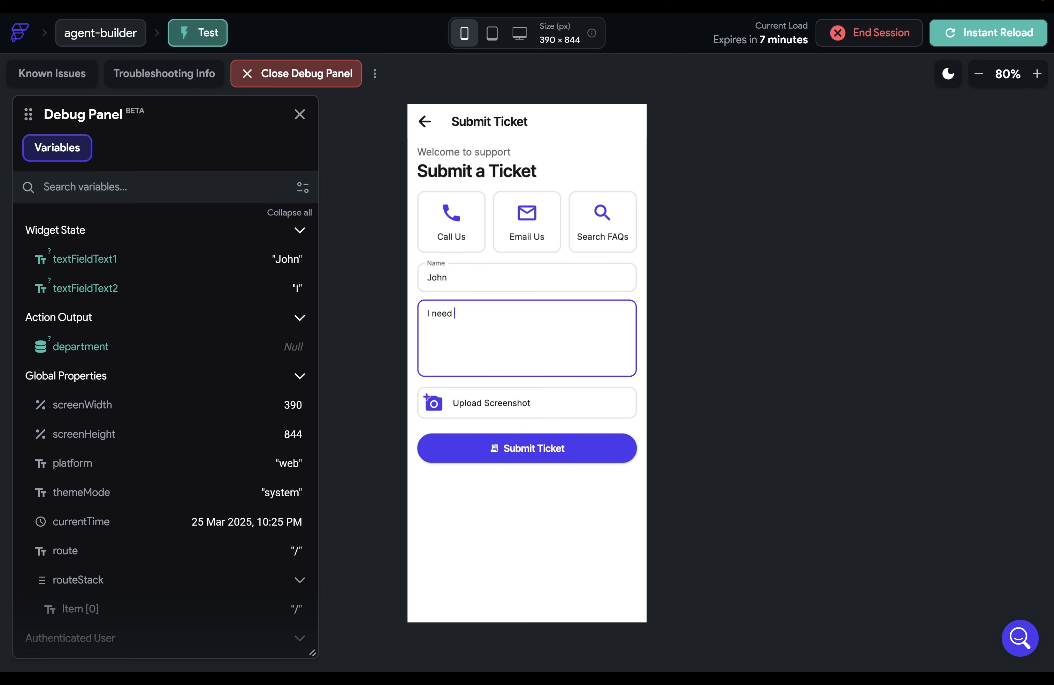
{"action": "type", "text": "ed help with my c"}
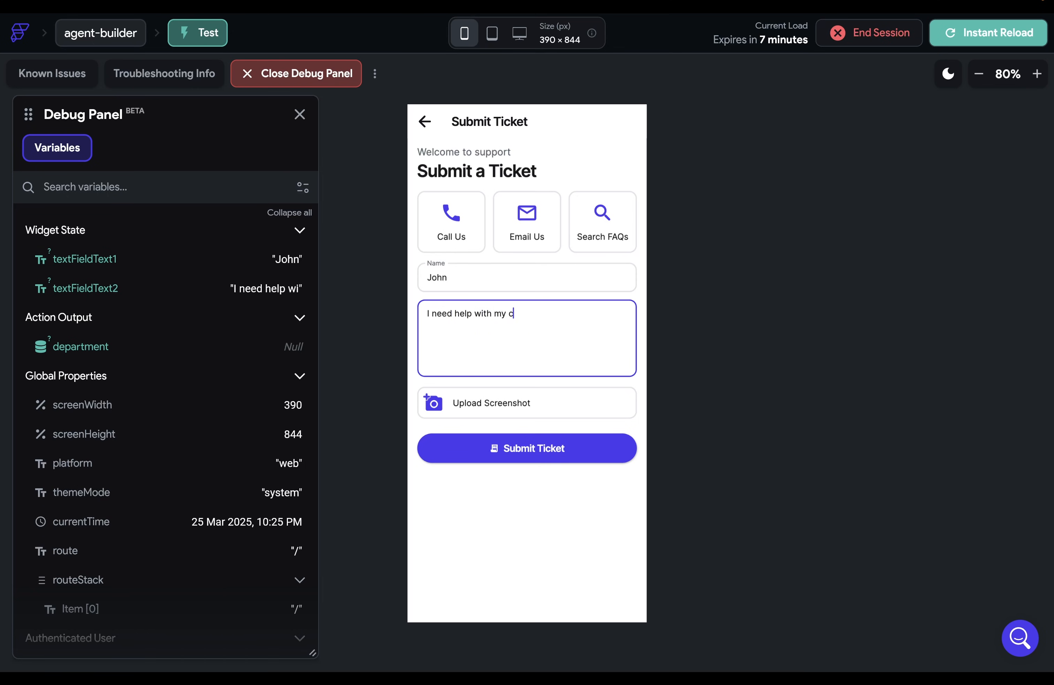
{"action": "type", "text": "omputer"}
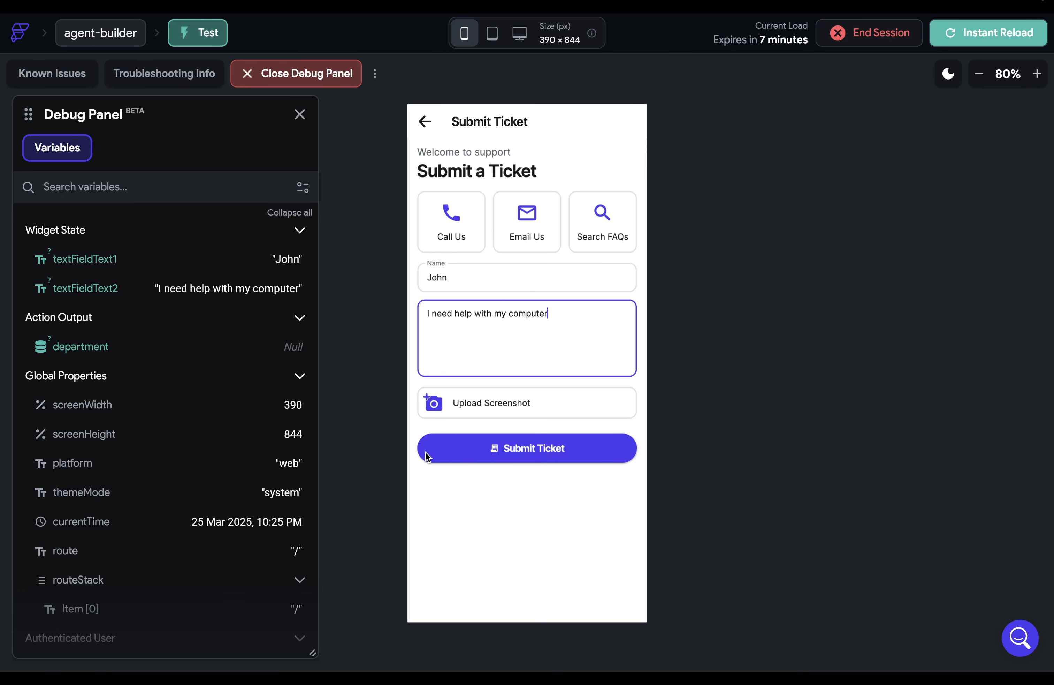
{"action": "left_click", "coordinate": [524, 453]}
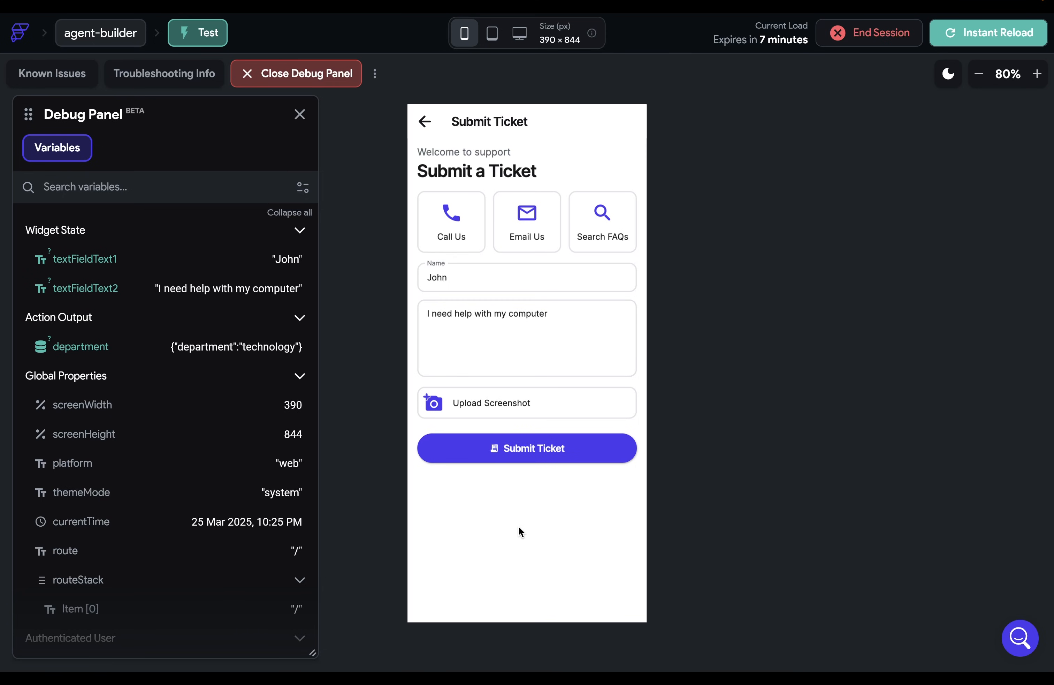
{"action": "mouse_move", "coordinate": [184, 346]}
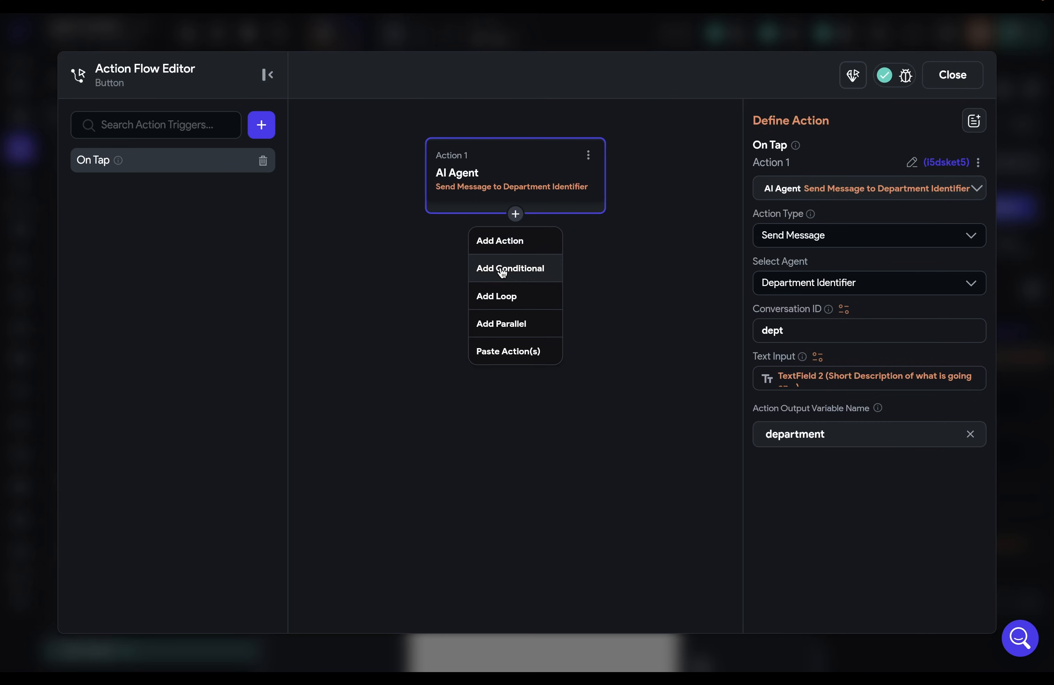
Add a conditional action after the AI Agent action, enable multiple conditions with an extra Else If branch, and close the editor
{"action": "left_click", "coordinate": [502, 270]}
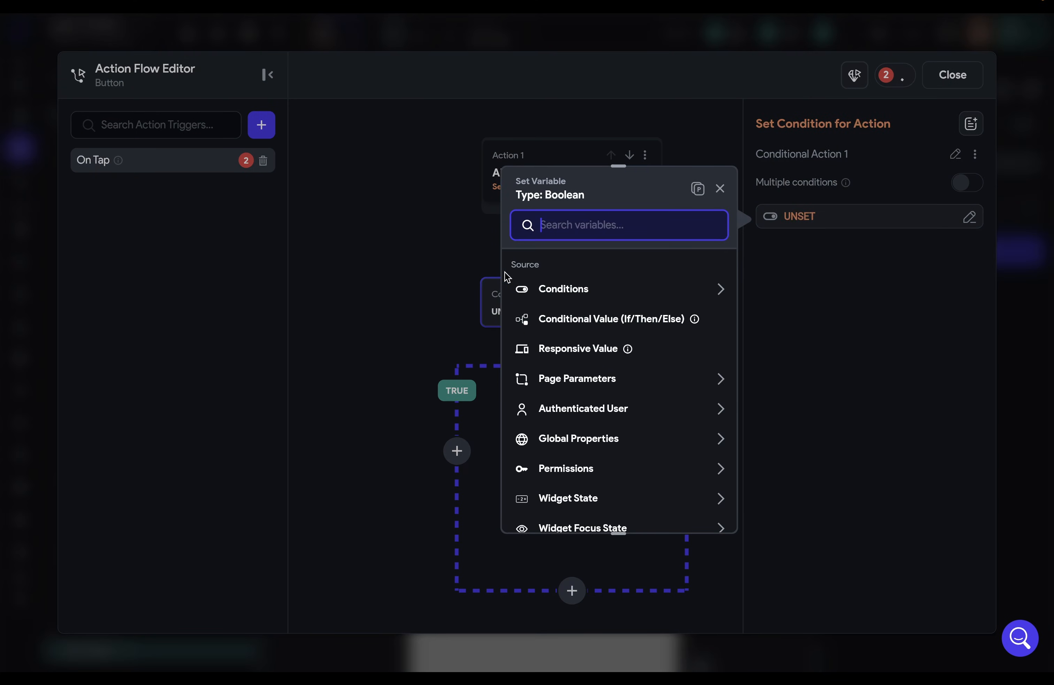
{"action": "left_click", "coordinate": [768, 236]}
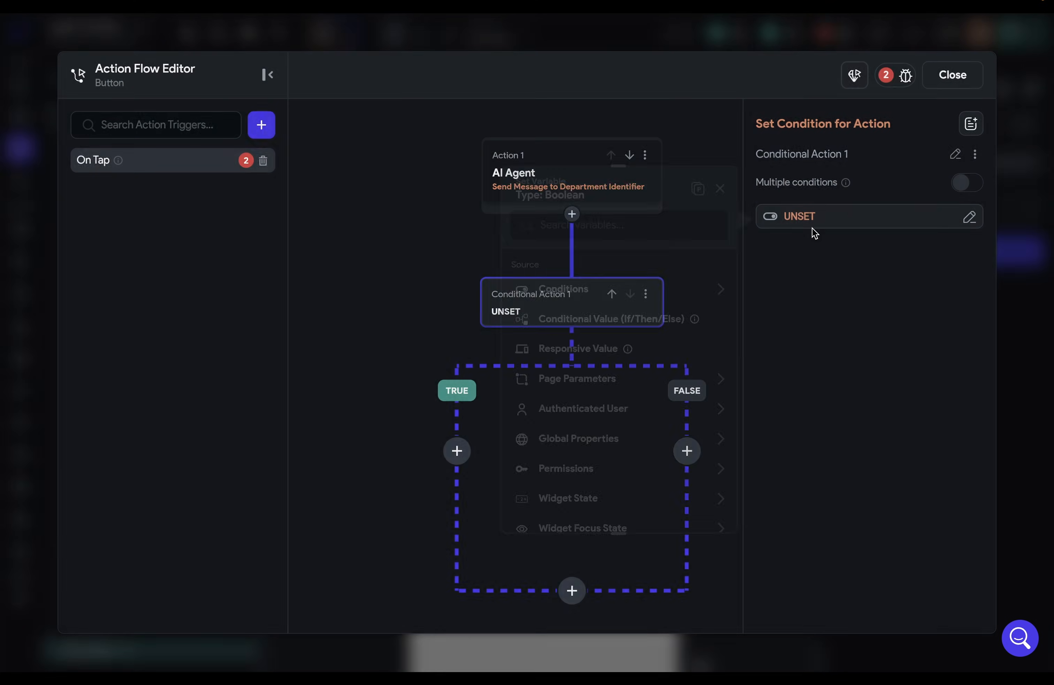
{"action": "left_click", "coordinate": [961, 183]}
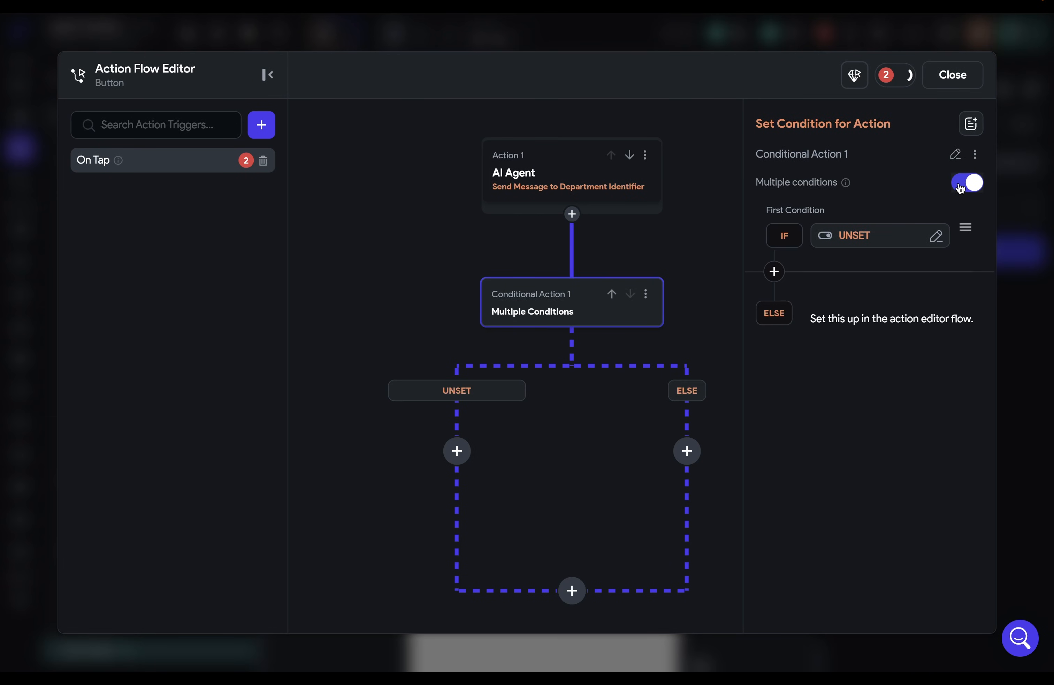
{"action": "left_click", "coordinate": [774, 271]}
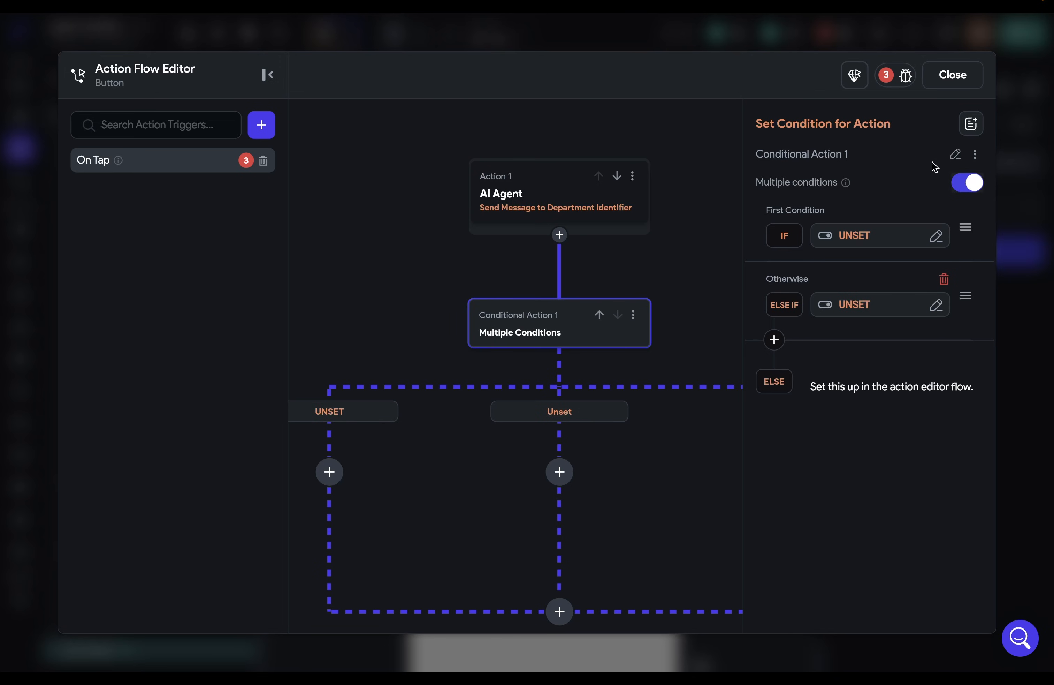
{"action": "left_click", "coordinate": [952, 74]}
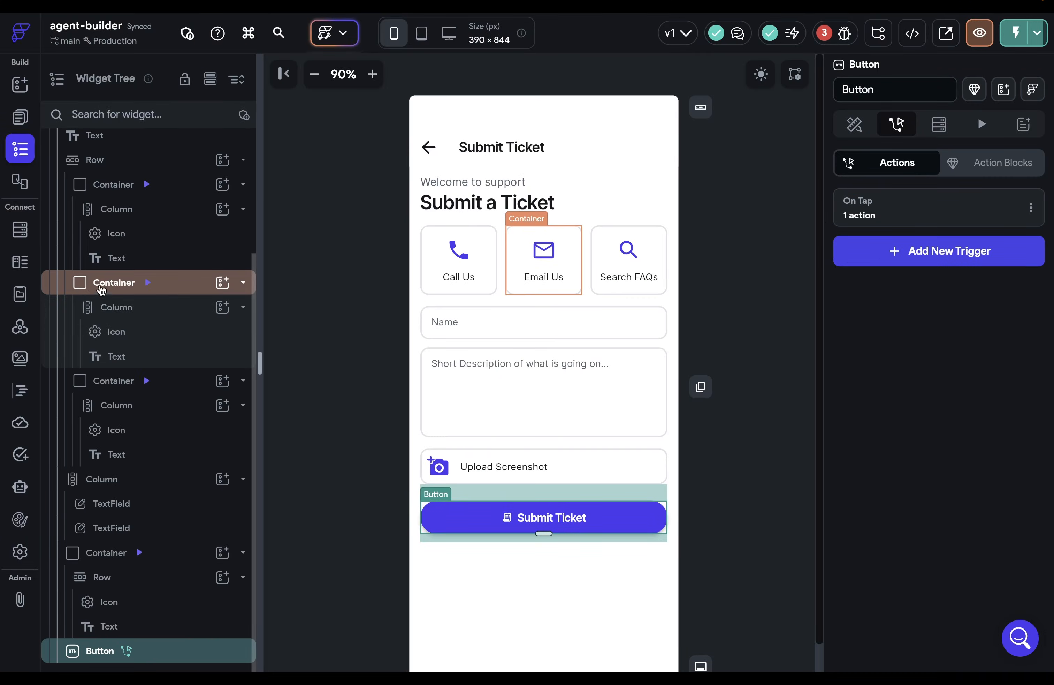
Create a new data type named department in the data schema
{"action": "left_click", "coordinate": [20, 261]}
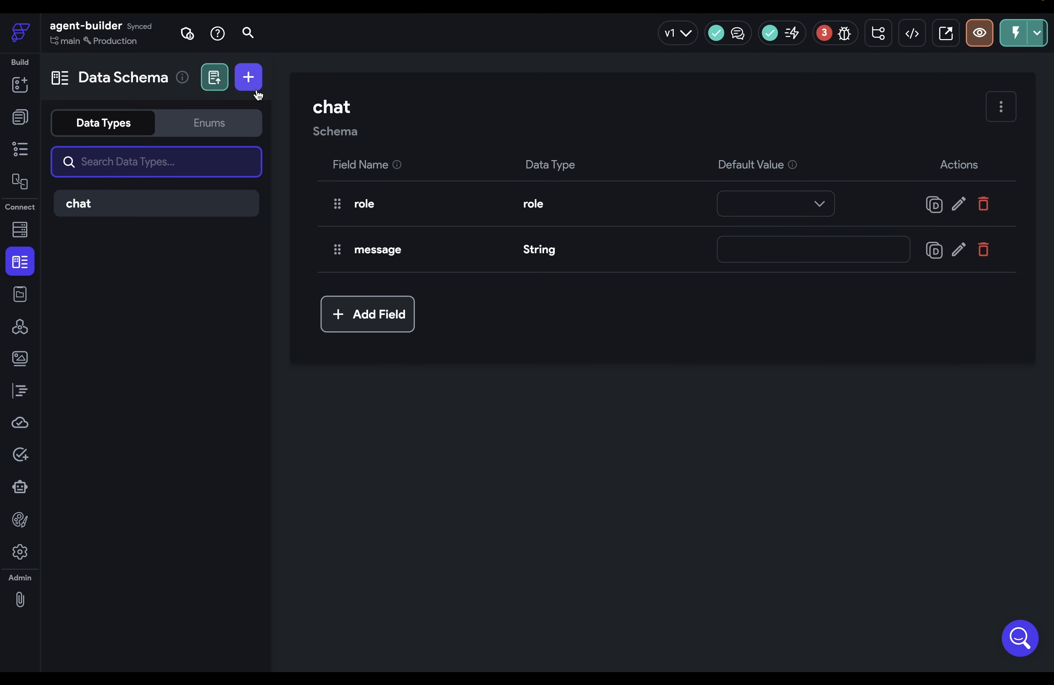
{"action": "left_click", "coordinate": [248, 77]}
{"action": "type", "text": "d"}
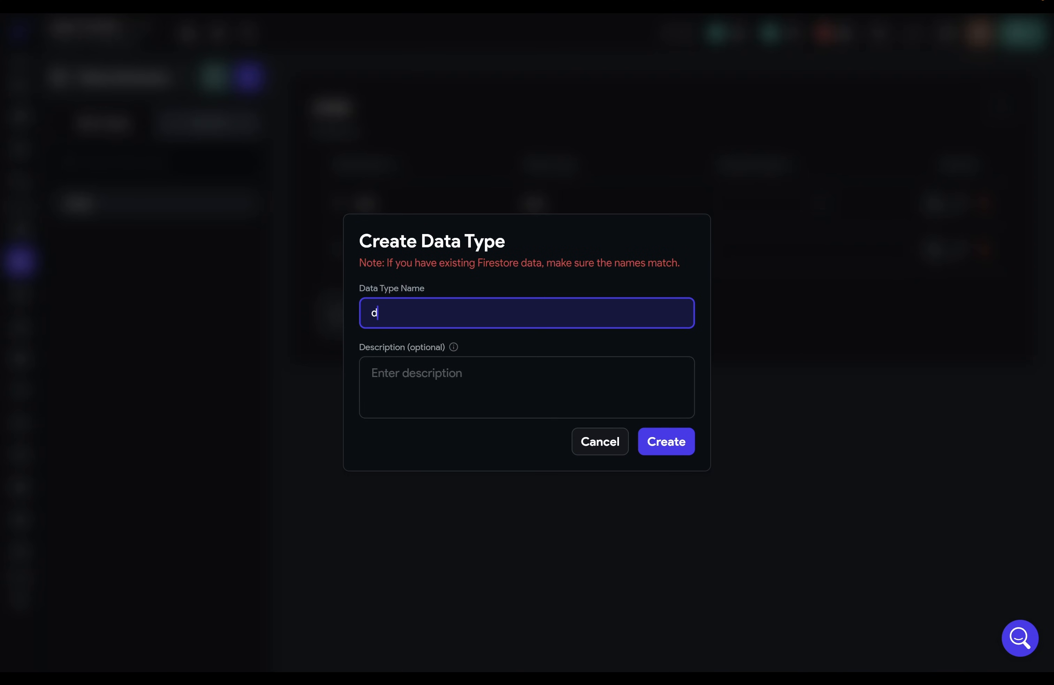
{"action": "type", "text": "epartmen"}
{"action": "key", "text": "Return"}
Add a String field named department to the department data type
{"action": "type", "text": "d"}
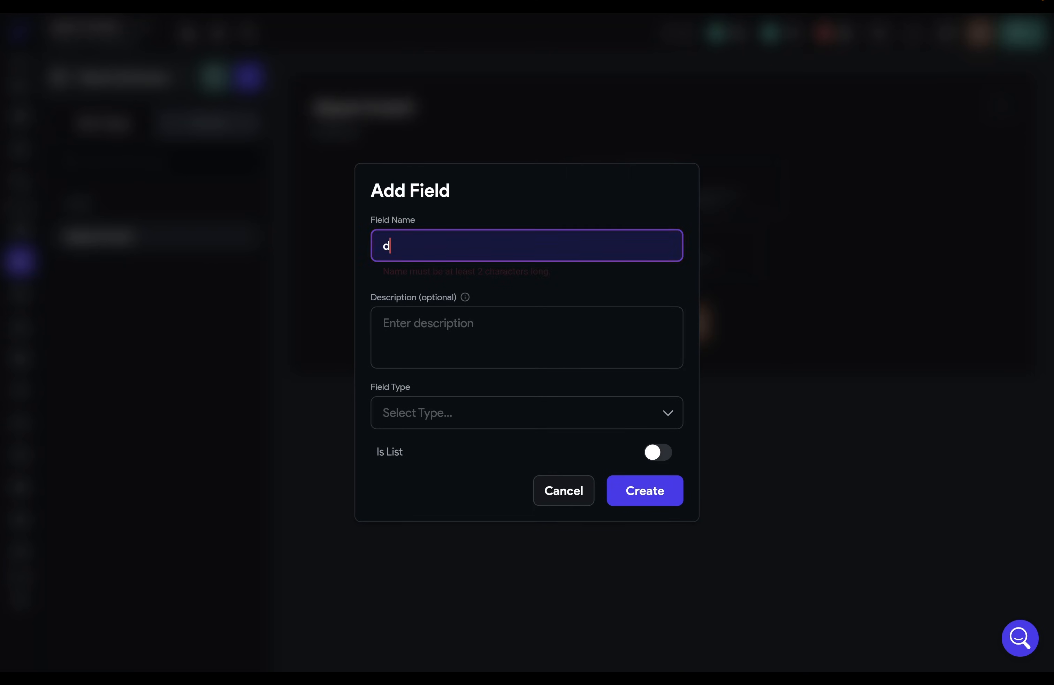
{"action": "type", "text": "epartment"}
{"action": "left_click", "coordinate": [527, 404]}
{"action": "left_click", "coordinate": [506, 497]}
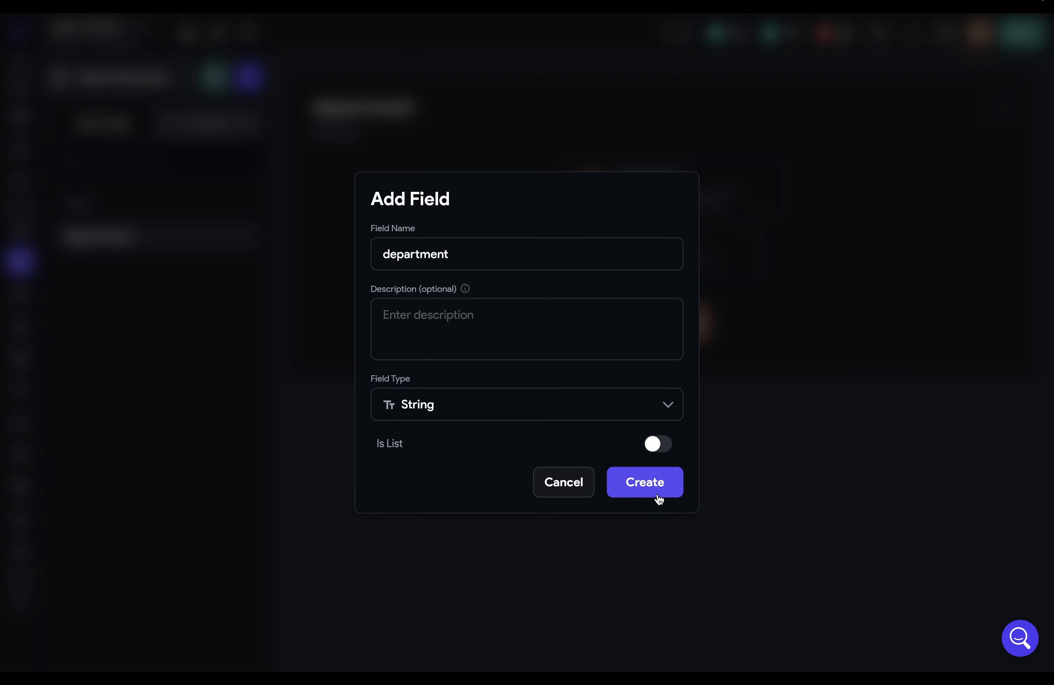
{"action": "left_click", "coordinate": [653, 484]}
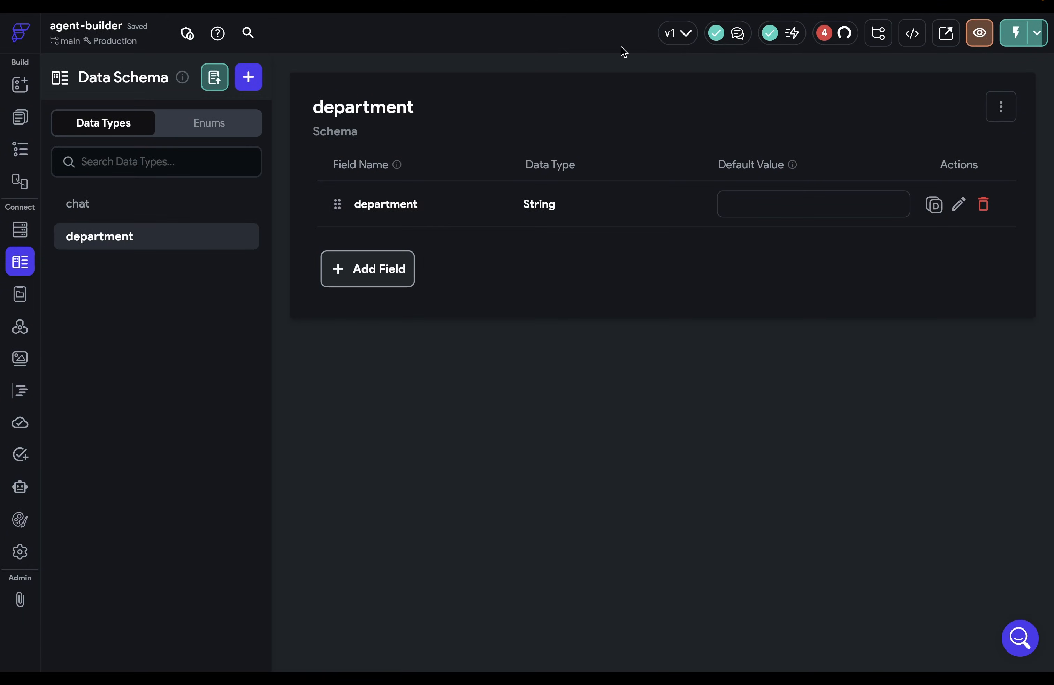
Reopen the Submit Ticket button's action flow and set the conditional action's first IF condition as a Single Condition
{"action": "left_click", "coordinate": [22, 148]}
{"action": "left_click", "coordinate": [878, 218]}
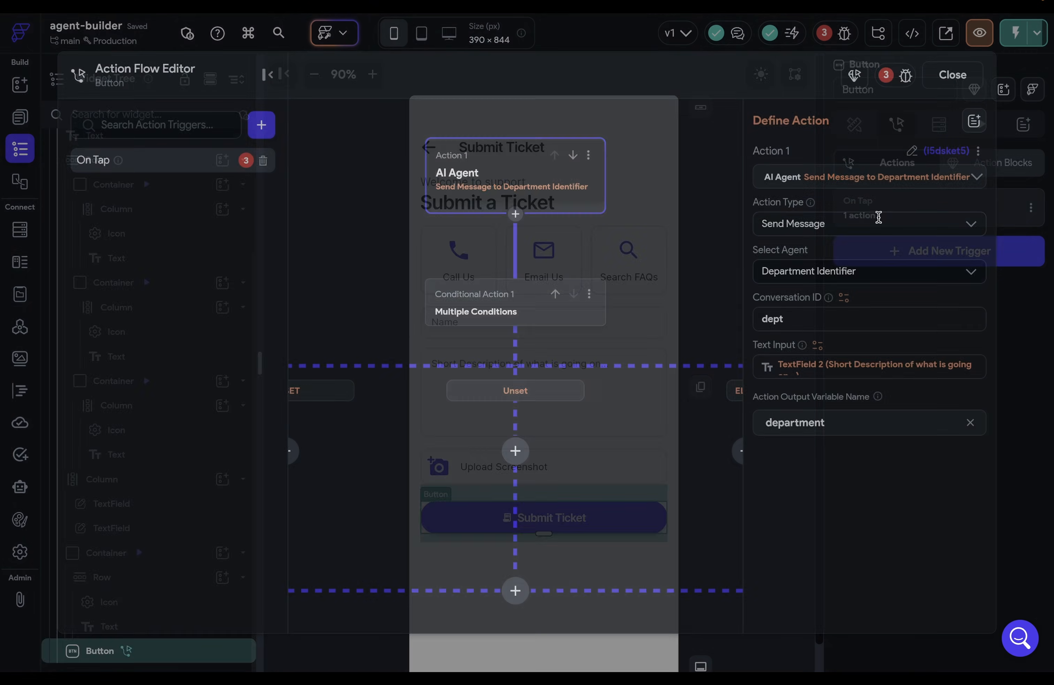
{"action": "left_click_drag", "start_coordinate": [459, 494], "coordinate": [595, 476]}
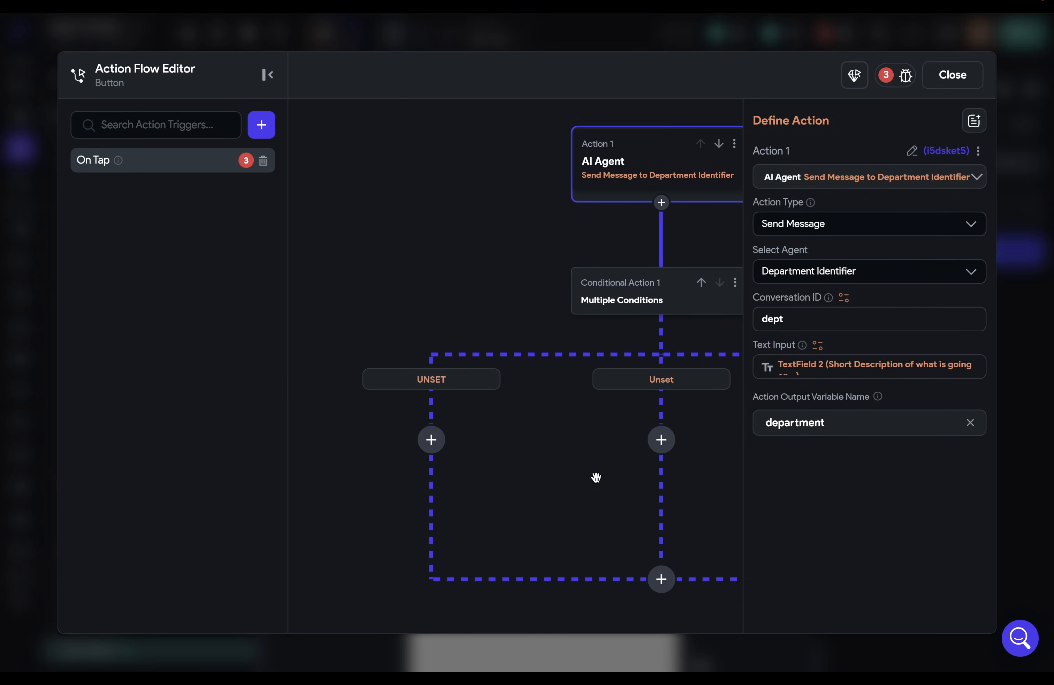
{"action": "left_click", "coordinate": [585, 310]}
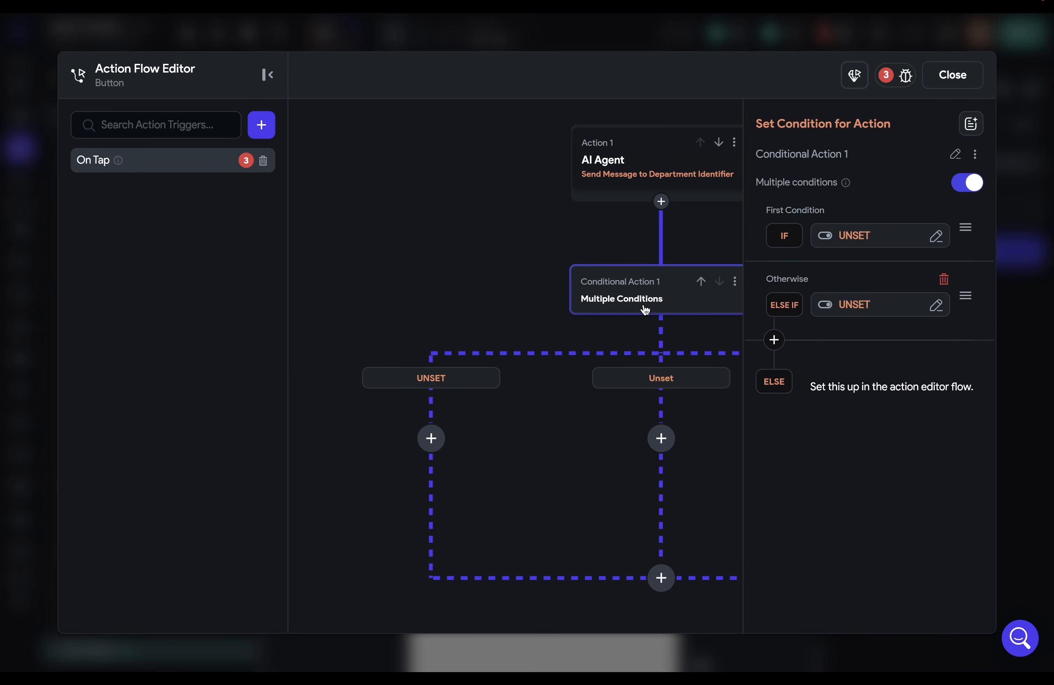
{"action": "left_click", "coordinate": [850, 243]}
{"action": "left_click", "coordinate": [716, 311]}
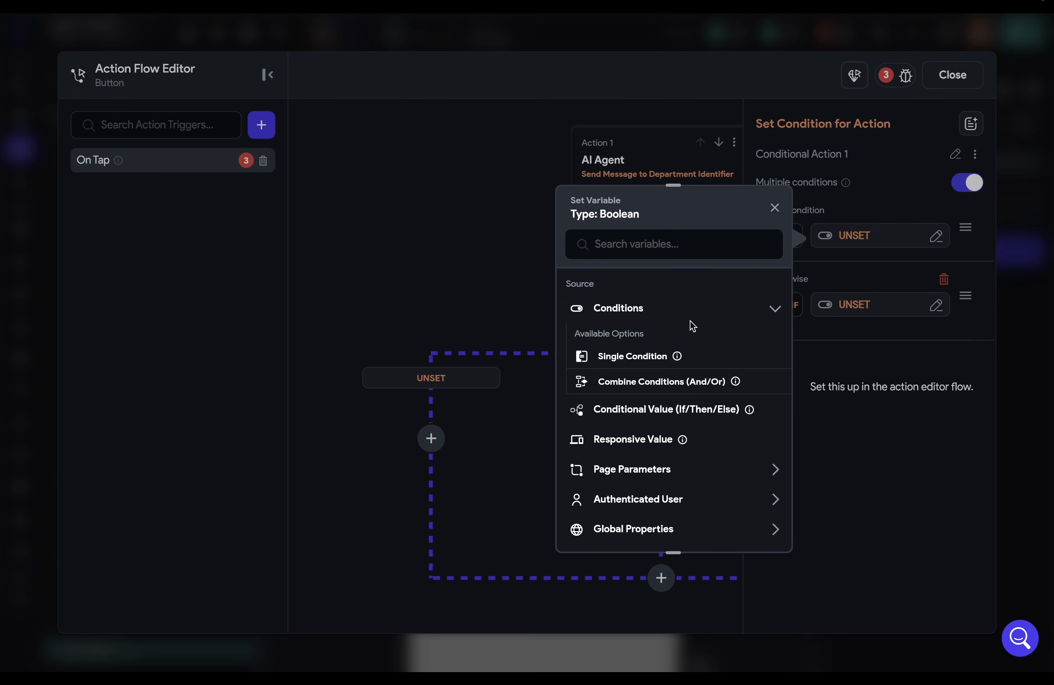
{"action": "left_click", "coordinate": [647, 358]}
{"action": "left_click", "coordinate": [628, 336]}
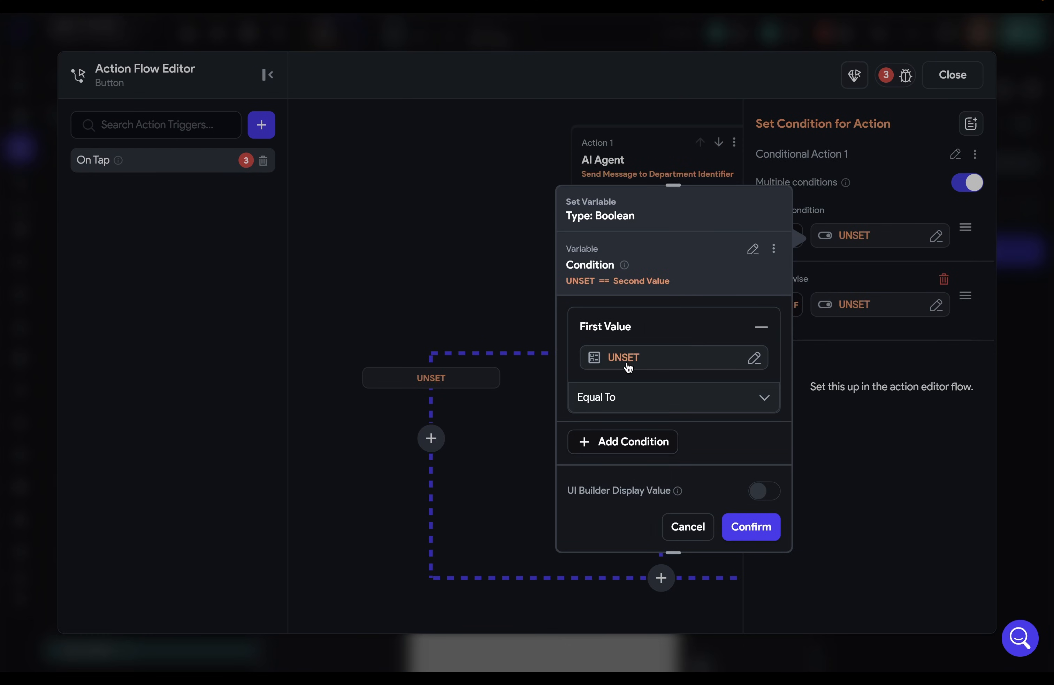
Set the condition's first value to the department action output, converted to the department data type
{"action": "left_click", "coordinate": [629, 359]}
{"action": "left_click", "coordinate": [425, 570]}
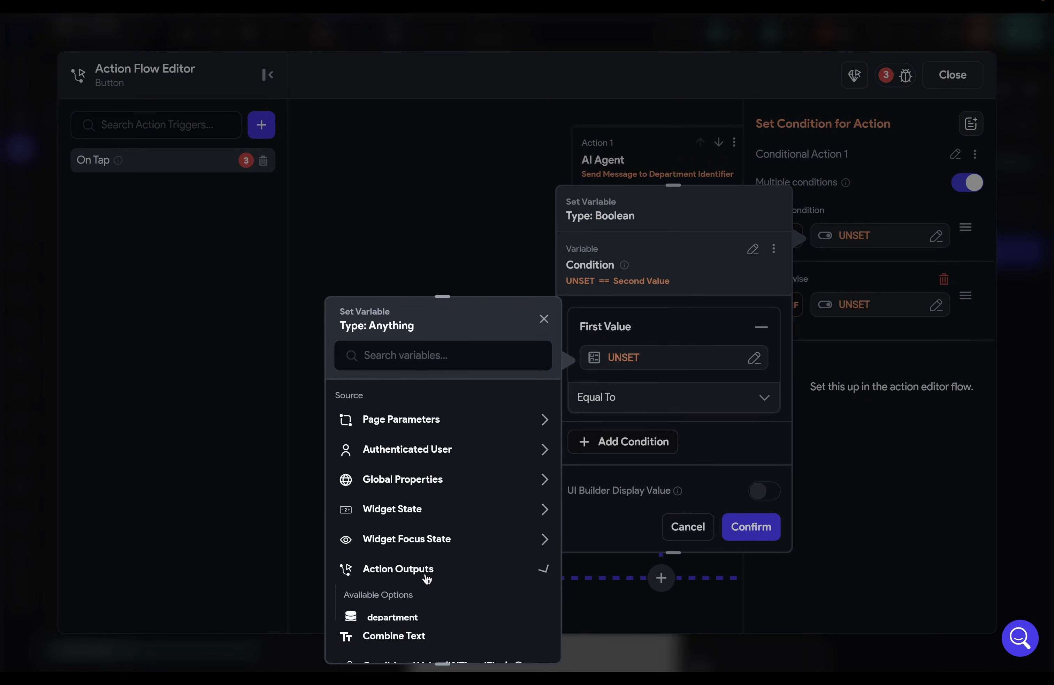
{"action": "left_click", "coordinate": [412, 616]}
{"action": "left_click", "coordinate": [452, 451]}
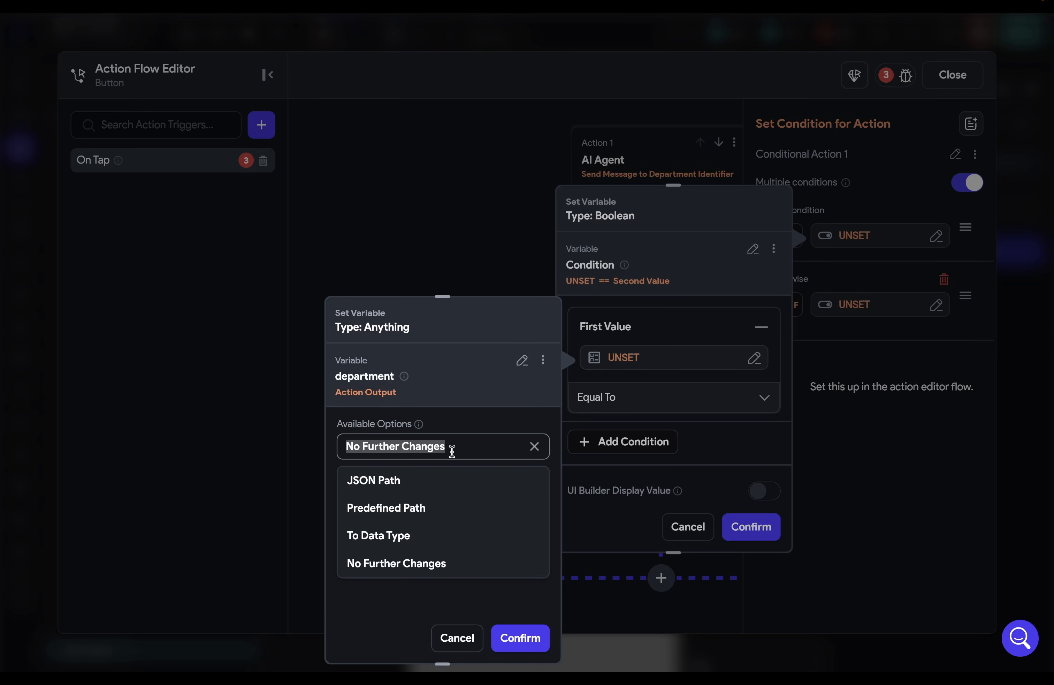
{"action": "left_click", "coordinate": [423, 536]}
{"action": "left_click", "coordinate": [443, 497]}
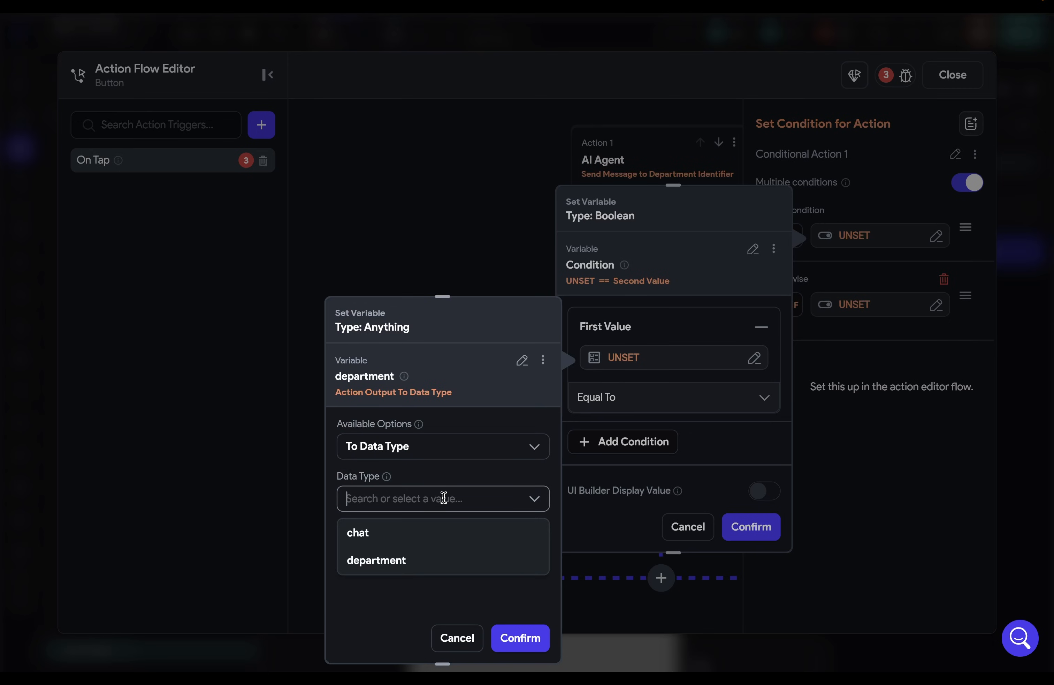
{"action": "left_click", "coordinate": [422, 561]}
{"action": "left_click", "coordinate": [521, 638]}
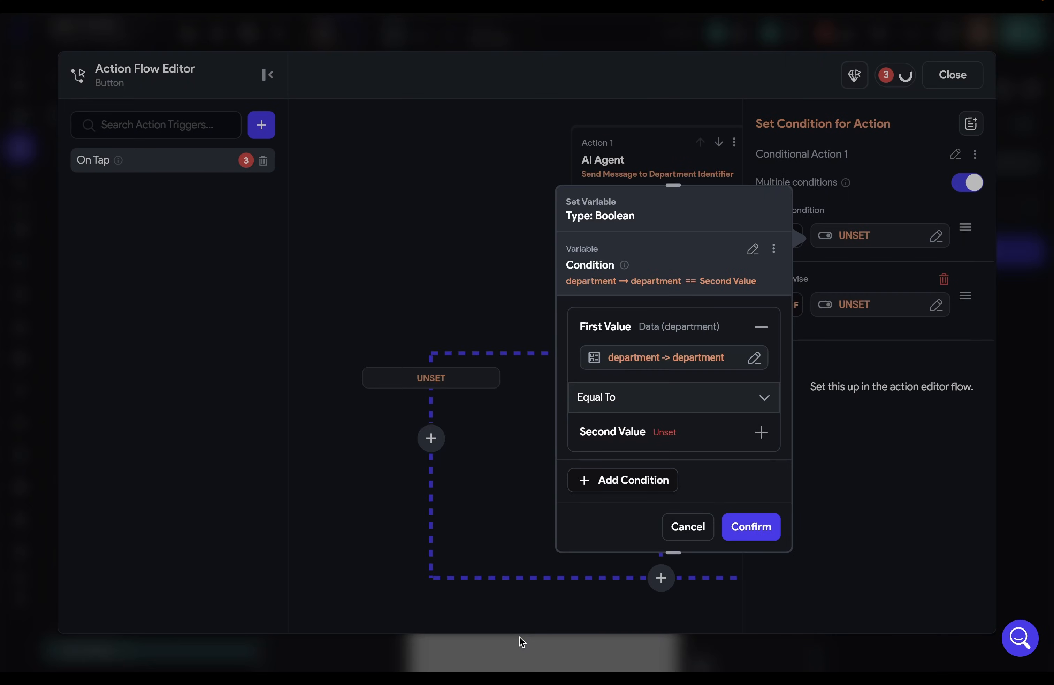
Set the condition's second value to a department object whose department field is technology, and confirm the condition
{"action": "left_click", "coordinate": [675, 426]}
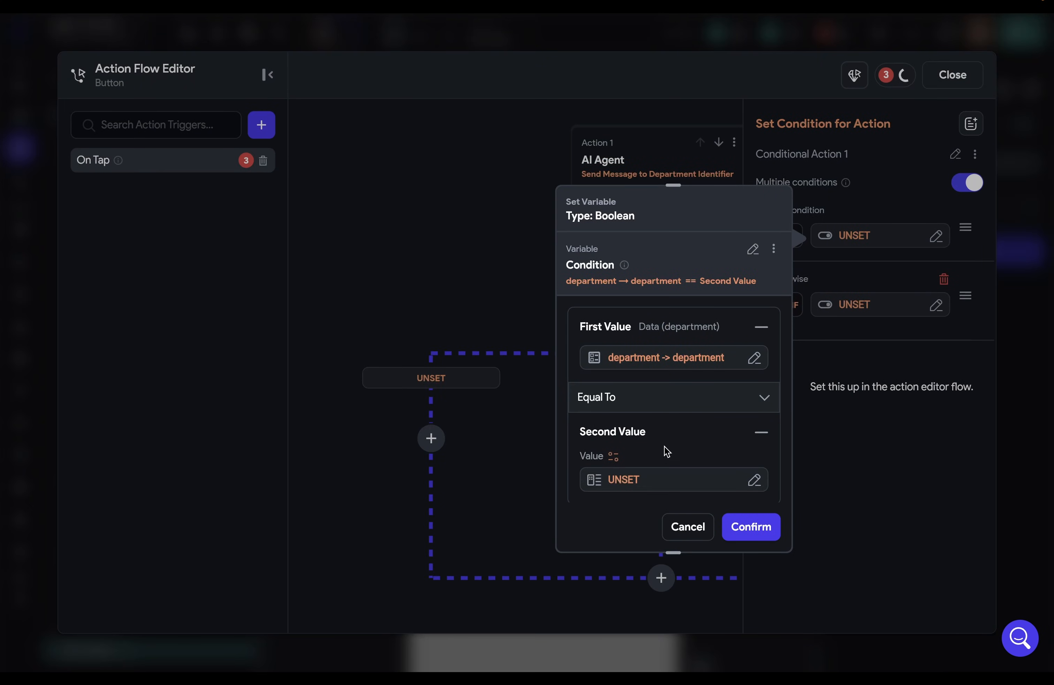
{"action": "left_click", "coordinate": [651, 480]}
{"action": "left_click", "coordinate": [533, 487]}
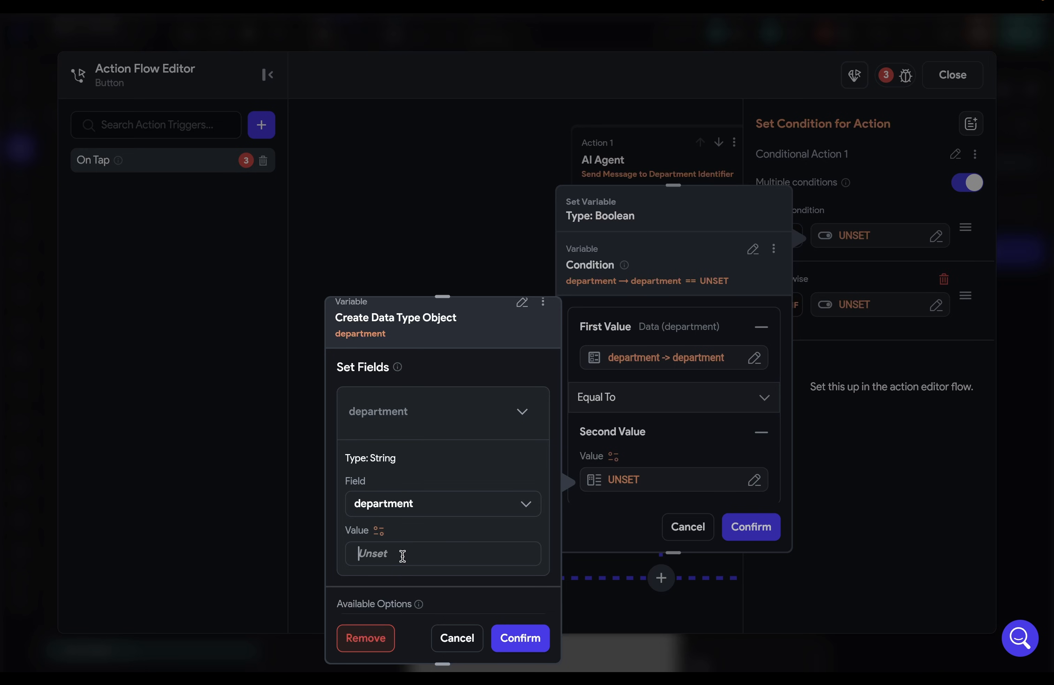
{"action": "left_click", "coordinate": [402, 555]}
{"action": "type", "text": "technology"}
{"action": "left_click", "coordinate": [752, 526]}
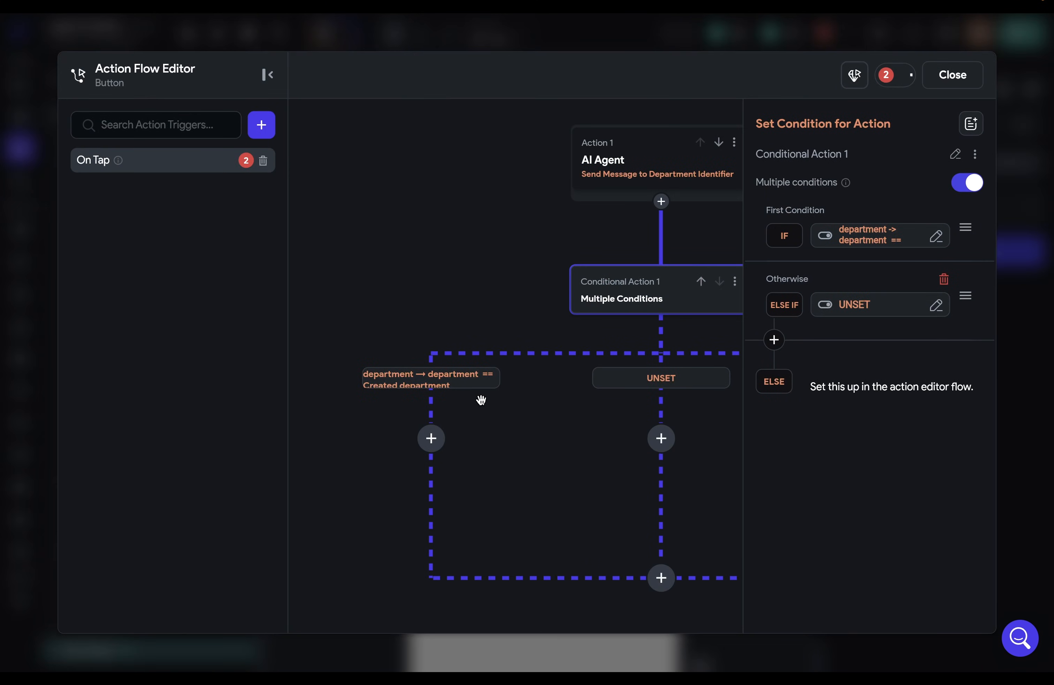
Add a Show Snack Bar action with the message "Technology Emailed" to the technology condition's branch
{"action": "left_click_drag", "start_coordinate": [458, 480], "coordinate": [479, 481]}
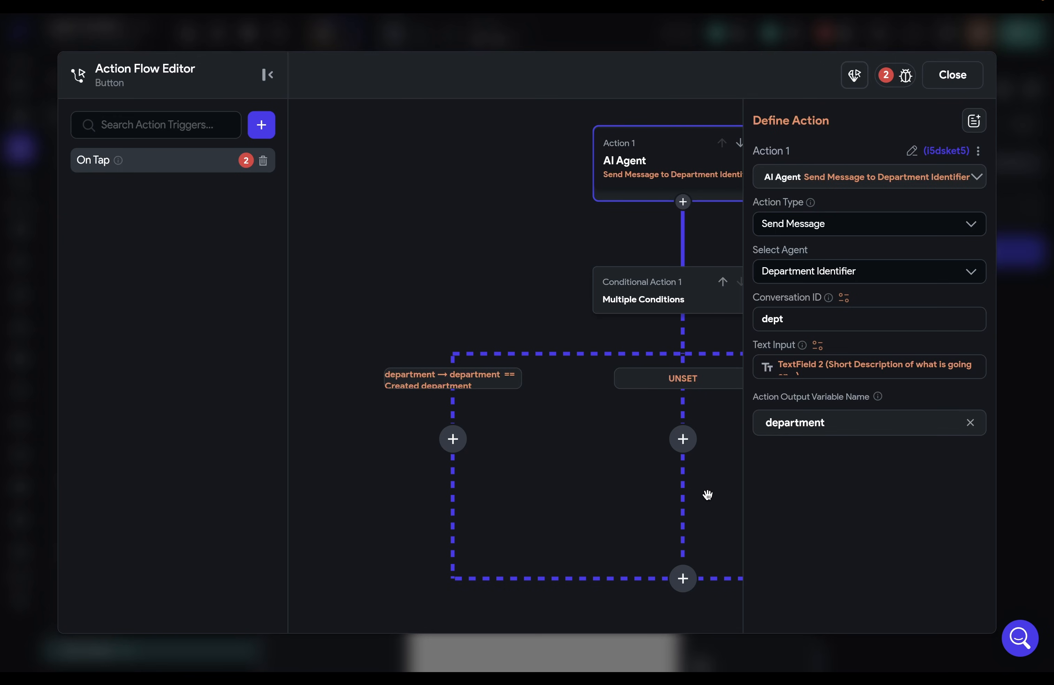
{"action": "scroll", "coordinate": [564, 502], "scroll_direction": "right", "scroll_amount": 2}
{"action": "left_click", "coordinate": [419, 439]}
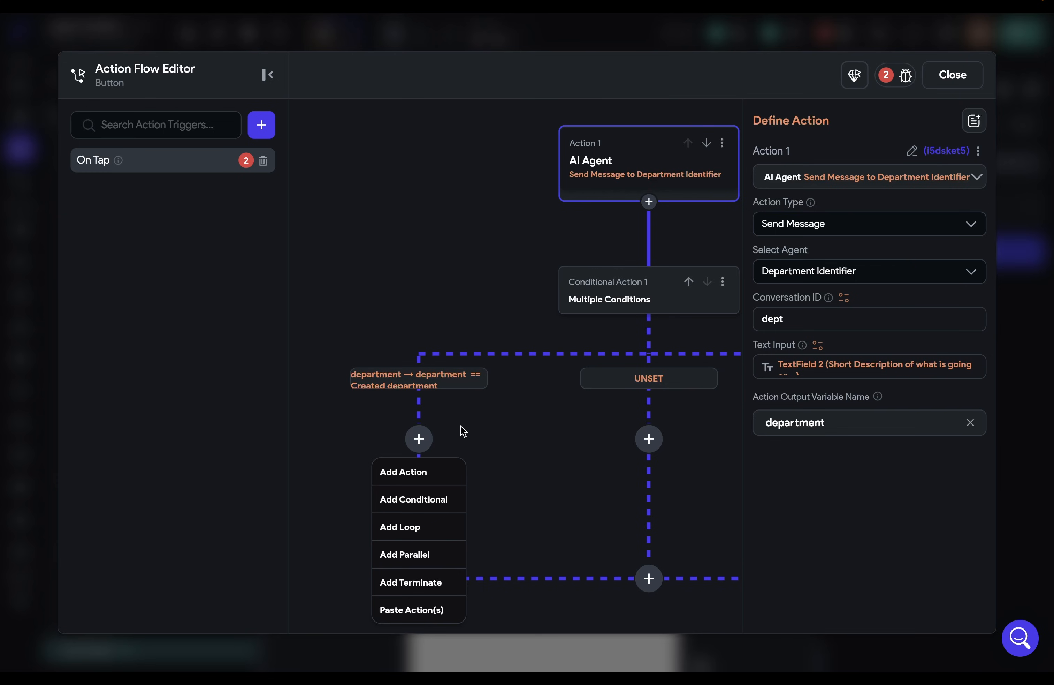
{"action": "left_click", "coordinate": [437, 471]}
{"action": "left_click", "coordinate": [862, 231]}
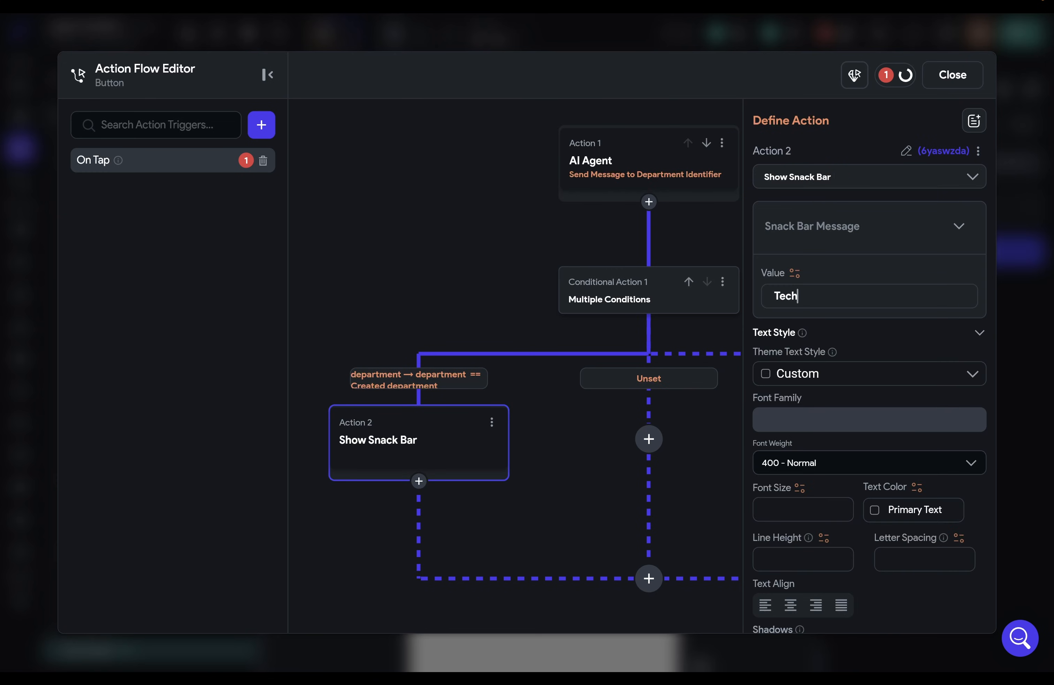
{"action": "type", "text": "nology Emailed"}
{"action": "key", "text": "Escape"}
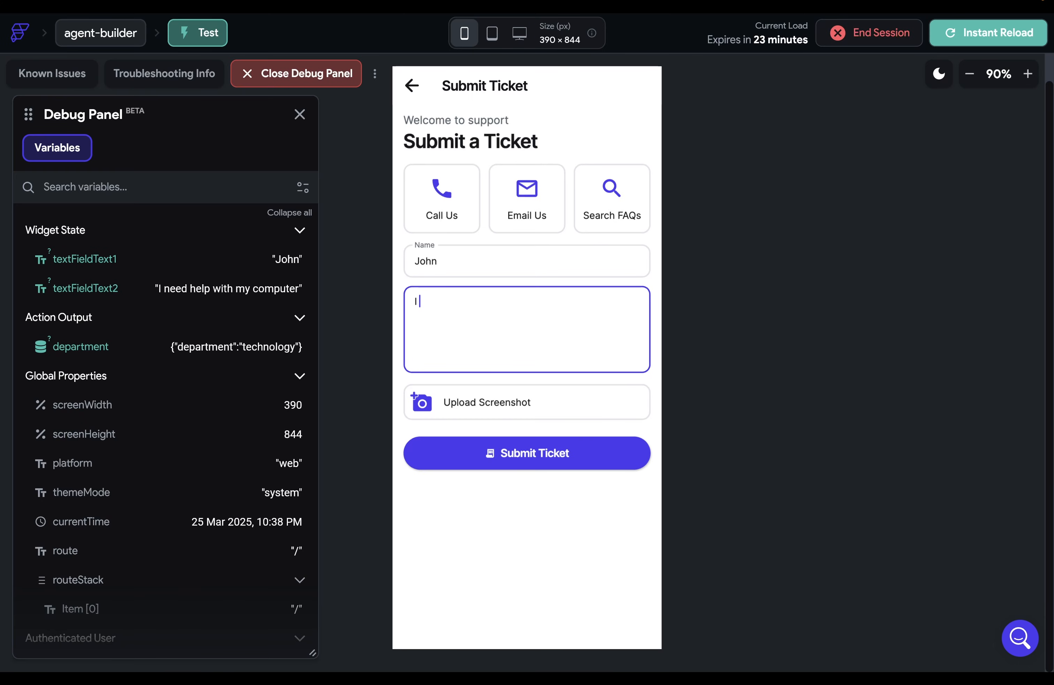
Test the ticket form by entering "I need help with my computer" as the description and submitting the ticket
{"action": "type", "text": "need help with my"}
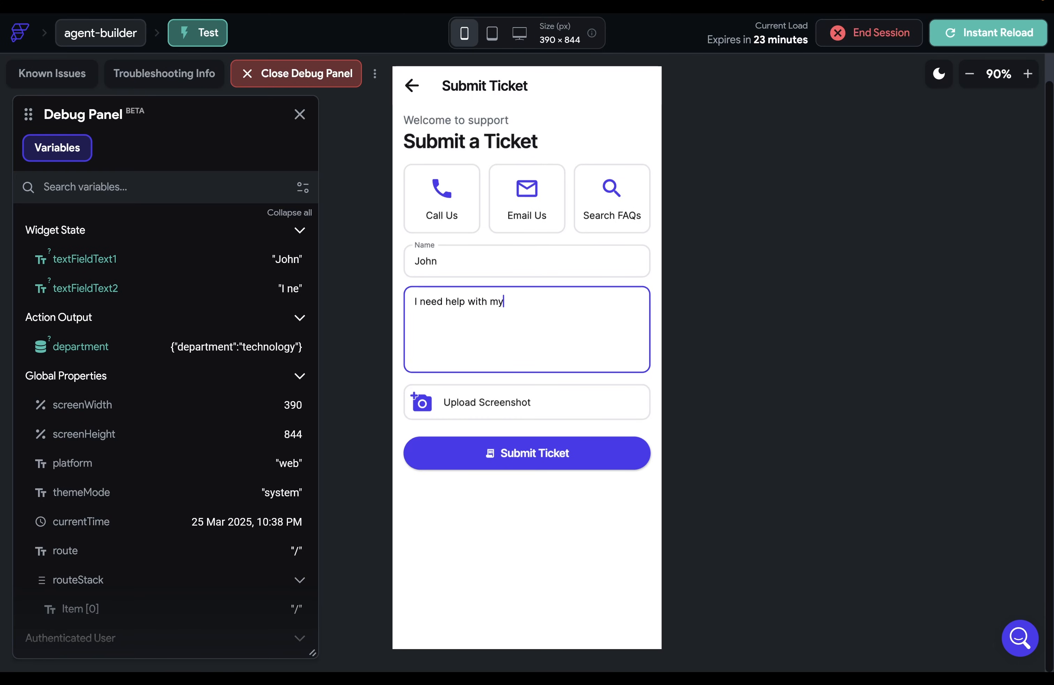
{"action": "type", "text": " computer"}
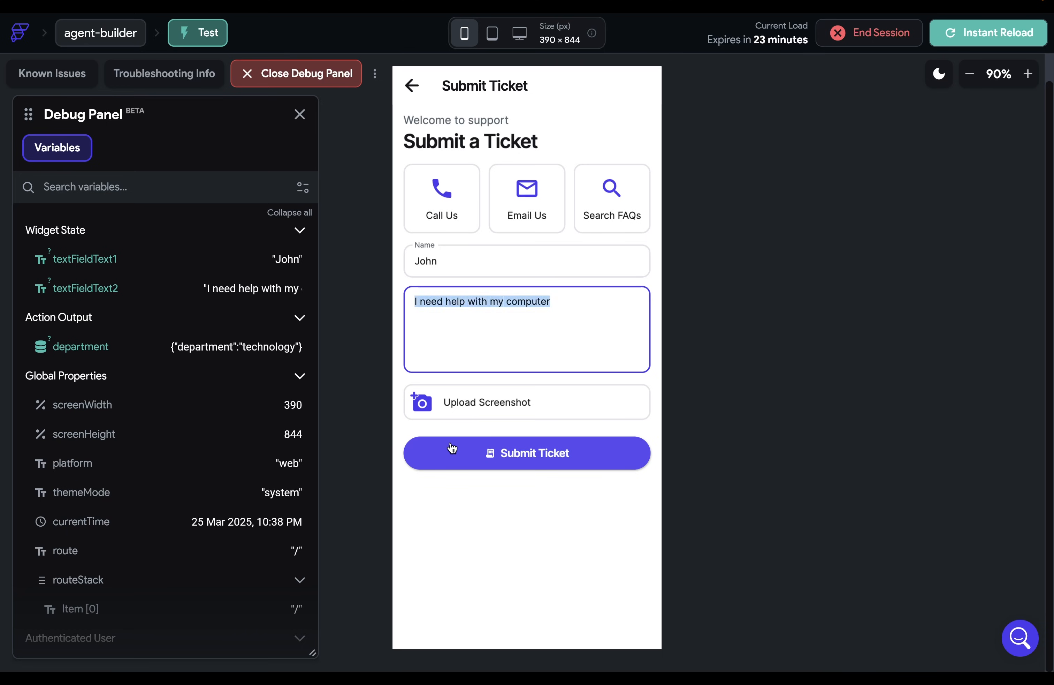
{"action": "left_click", "coordinate": [415, 447]}
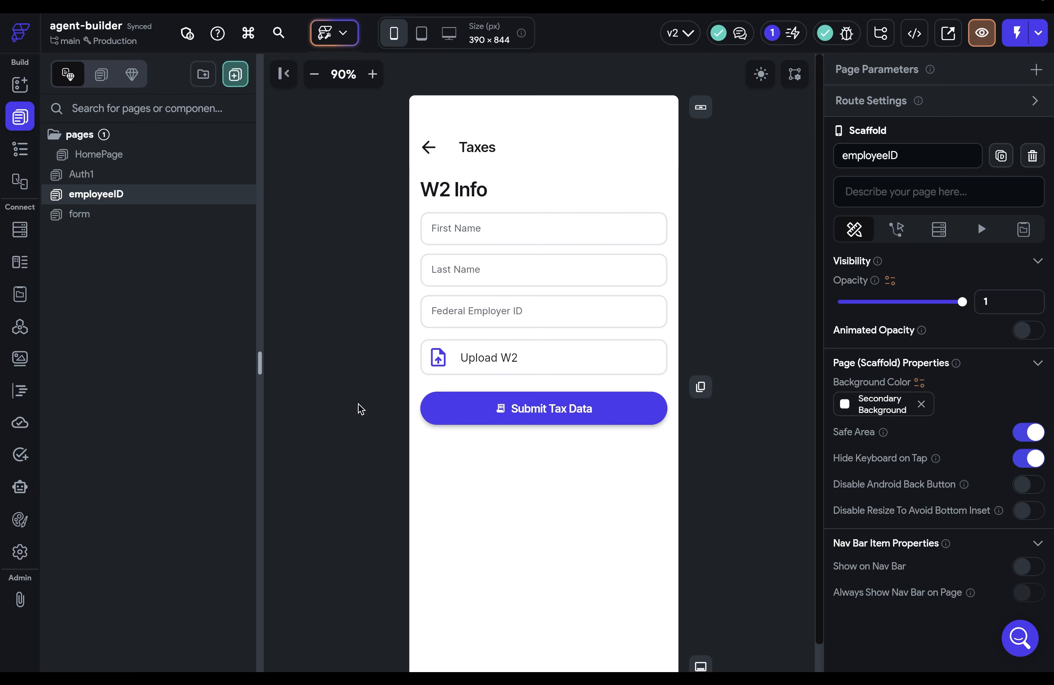
Create an AI agent named Tax Extractor with the description "Extract data"
{"action": "left_click", "coordinate": [20, 486]}
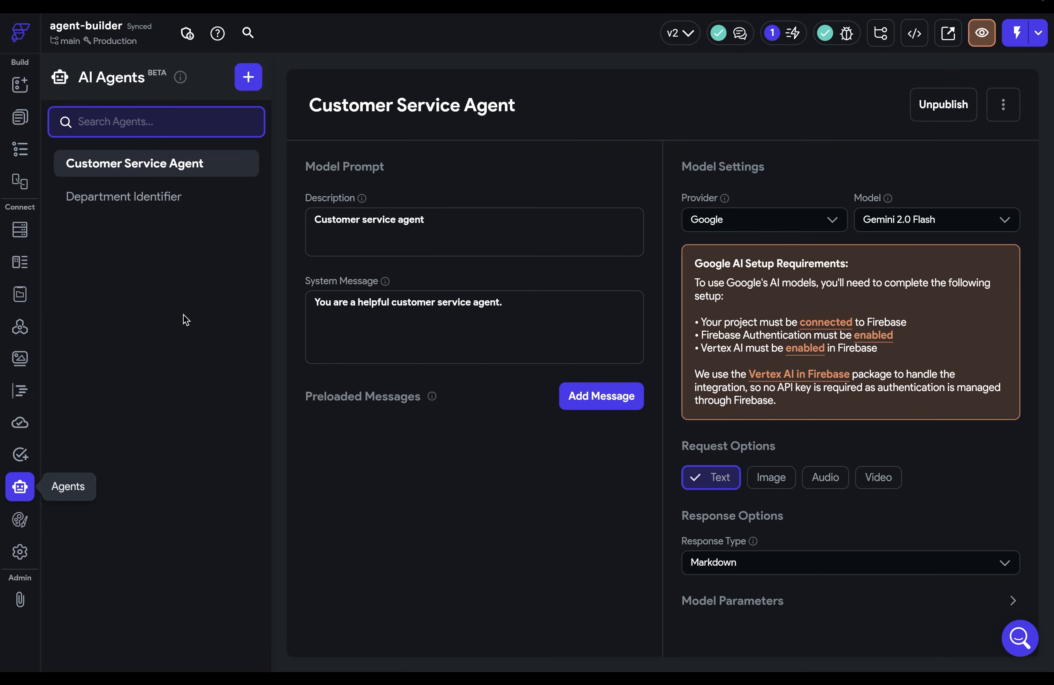
{"action": "left_click", "coordinate": [249, 77]}
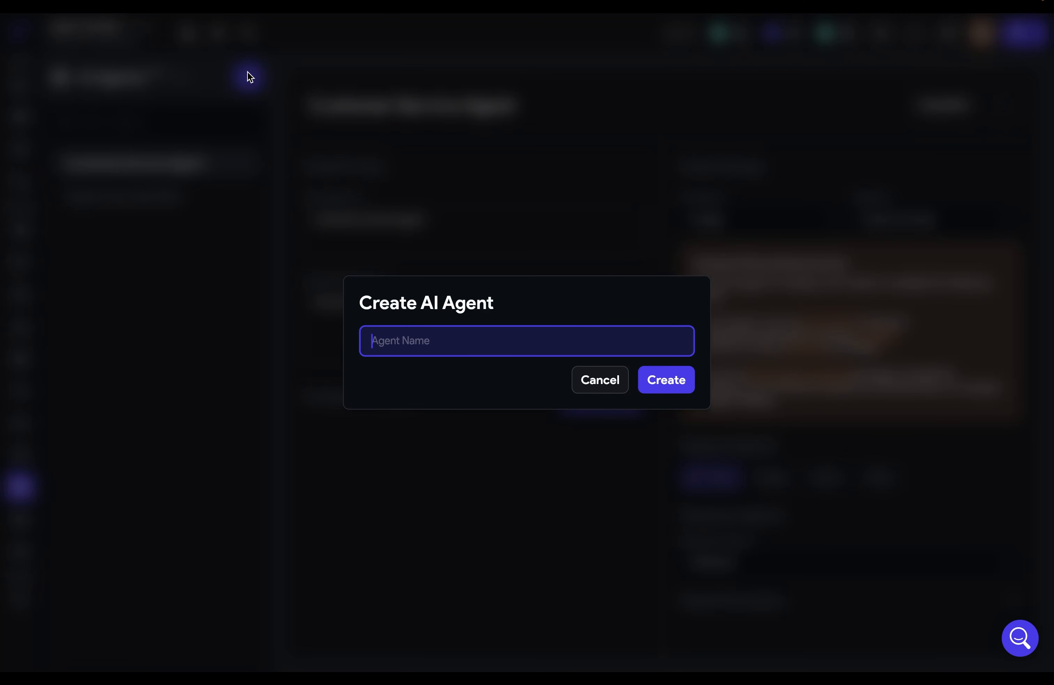
{"action": "type", "text": "W"}
{"action": "key", "text": "Return"}
{"action": "left_click", "coordinate": [472, 222]}
{"action": "type", "text": "Extra"}
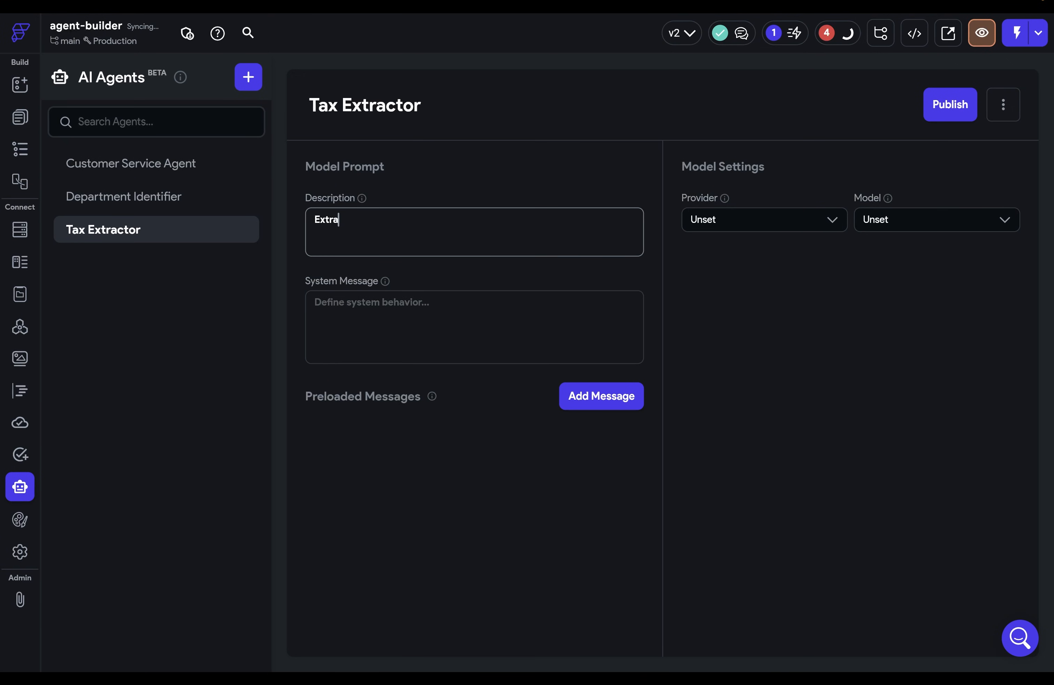
{"action": "type", "text": "ct data"}
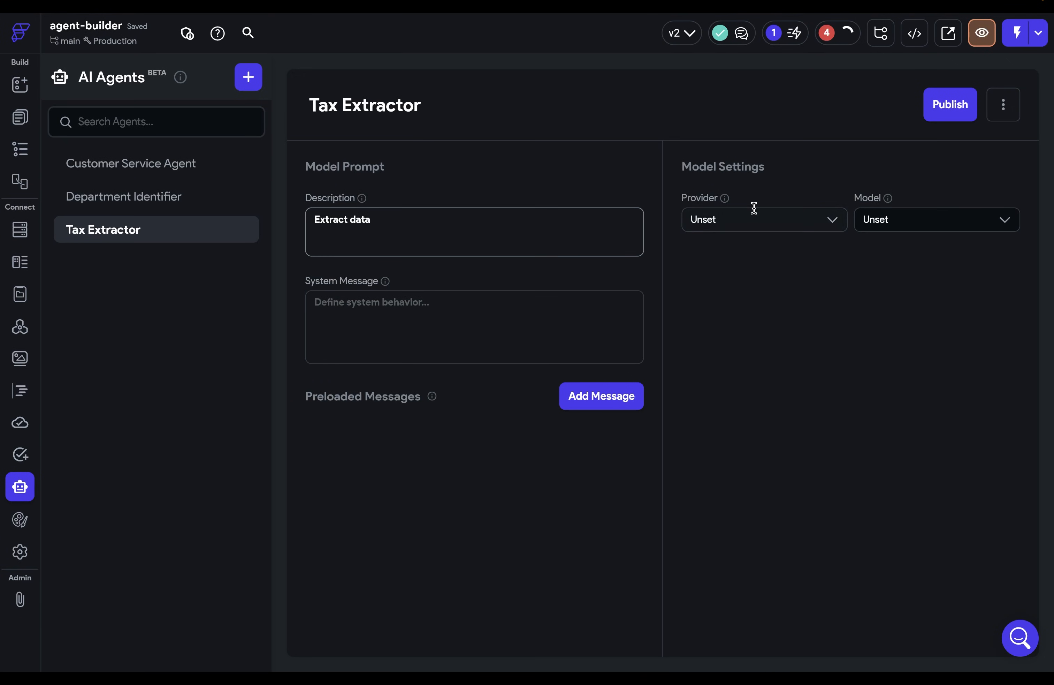
Set the Tax Extractor's provider to Google and its model to Gemini 2.0 Flash
{"action": "left_click", "coordinate": [754, 218]}
{"action": "left_click", "coordinate": [746, 278]}
{"action": "left_click", "coordinate": [908, 219]}
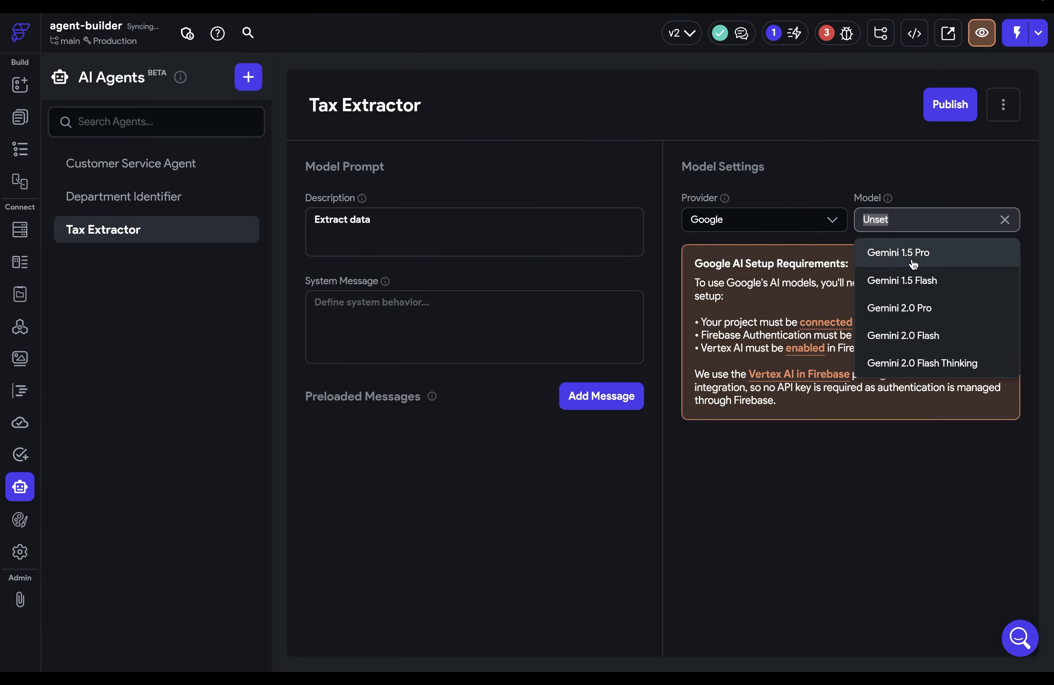
{"action": "left_click", "coordinate": [917, 336]}
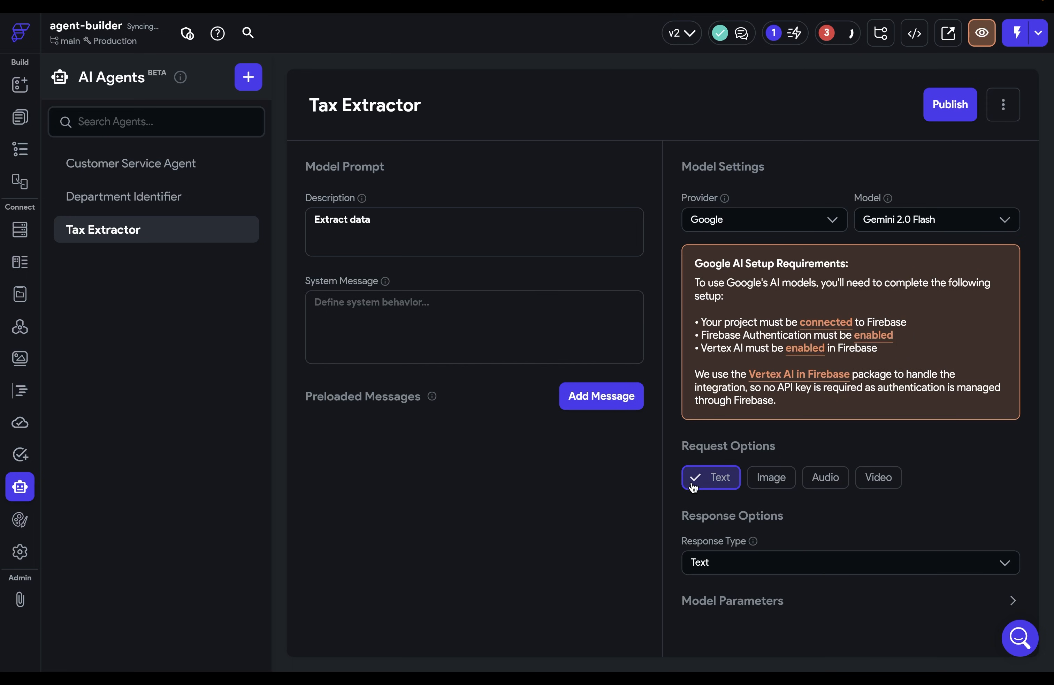
Set the agent's response type to JSON and allow Image requests in addition to Text
{"action": "left_click", "coordinate": [716, 556]}
{"action": "left_click", "coordinate": [716, 648]}
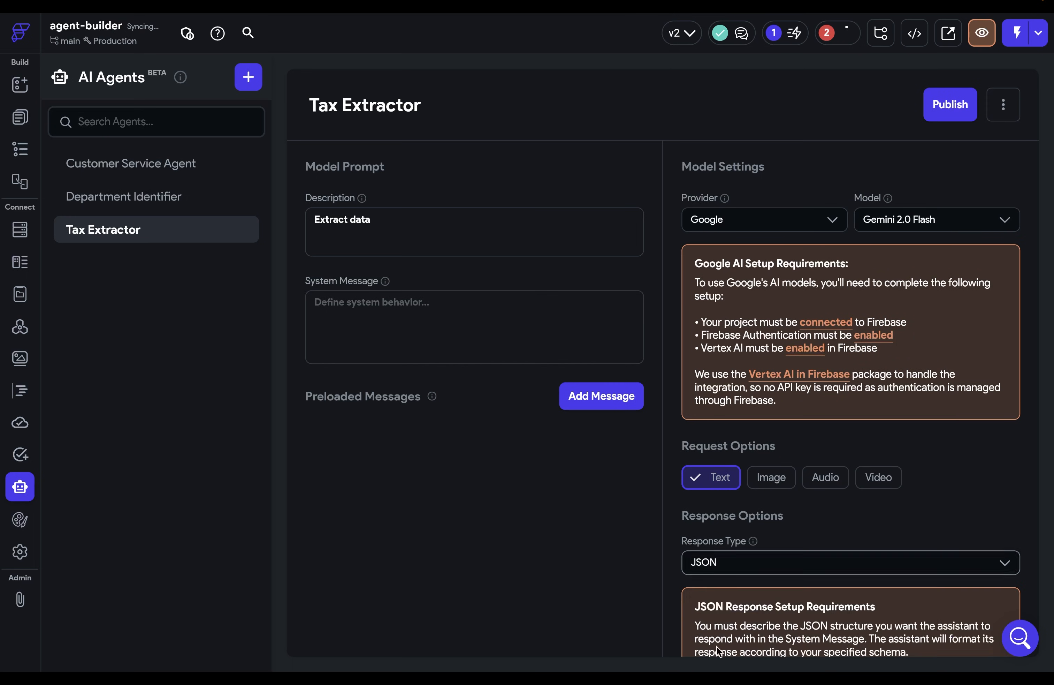
{"action": "left_click", "coordinate": [772, 477]}
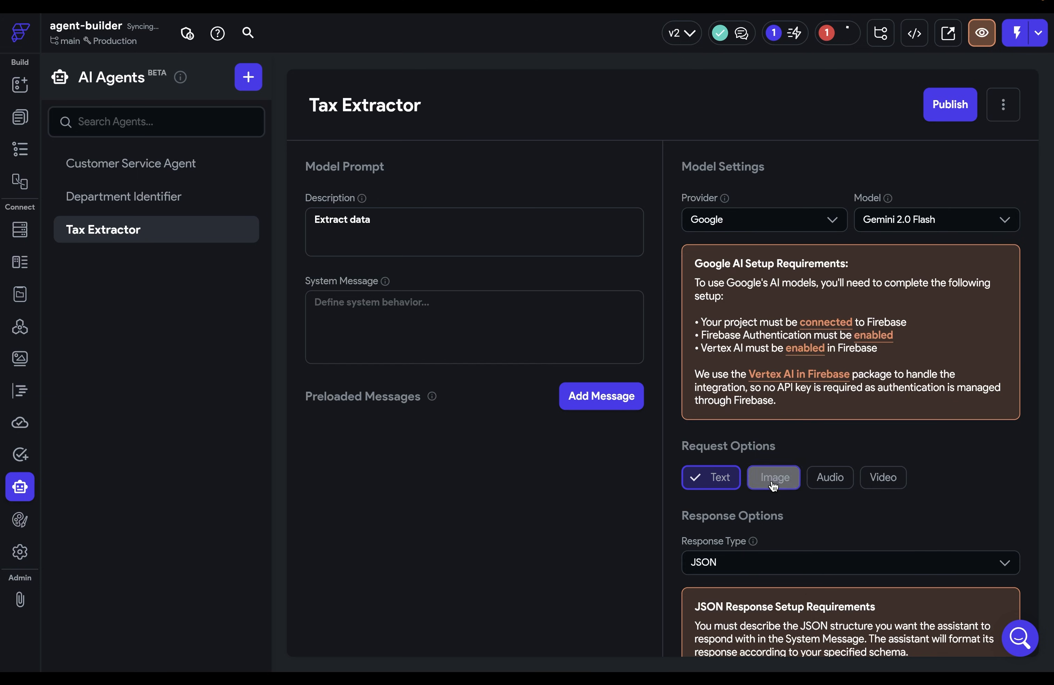
Write a system message requesting the uploaded W2's employee data as JSON with first_name, last_name and employer_federal_id, and publish the agent
{"action": "left_click", "coordinate": [374, 304]}
{"action": "type", "text": "Return the employee data from w2 that the user will upload  { \"first_name\": <first_name>, \"last_name\": <last_name>, \"employee_federal_id\": <federal_employee_id_number> }"}
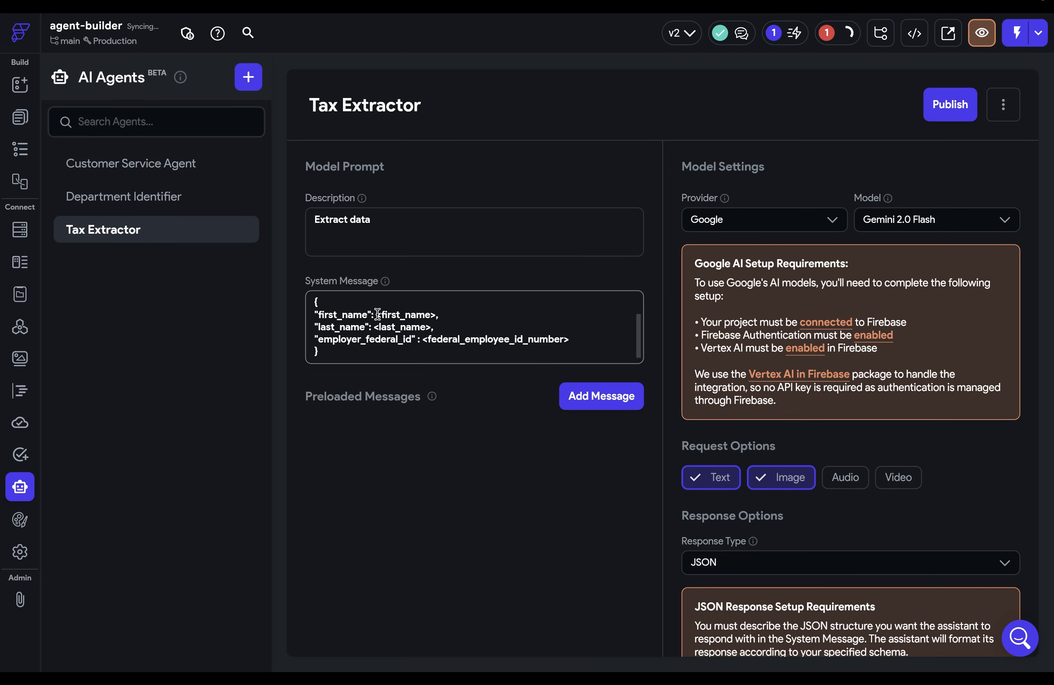
{"action": "scroll", "coordinate": [374, 306], "scroll_direction": "up", "scroll_amount": 1}
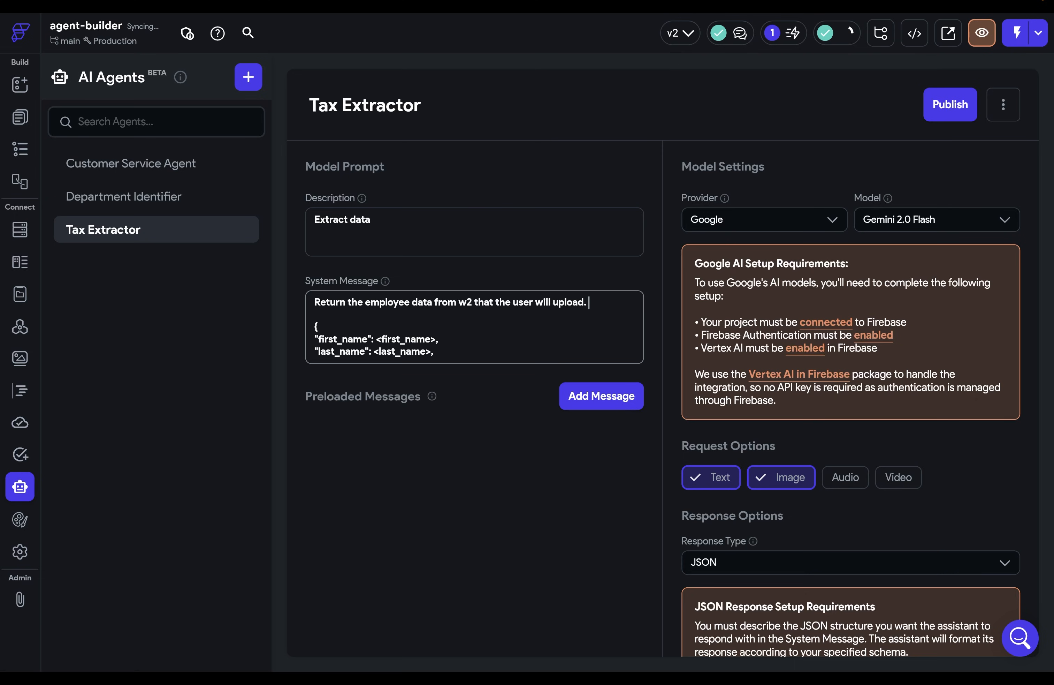
{"action": "type", "text": "Return in the"}
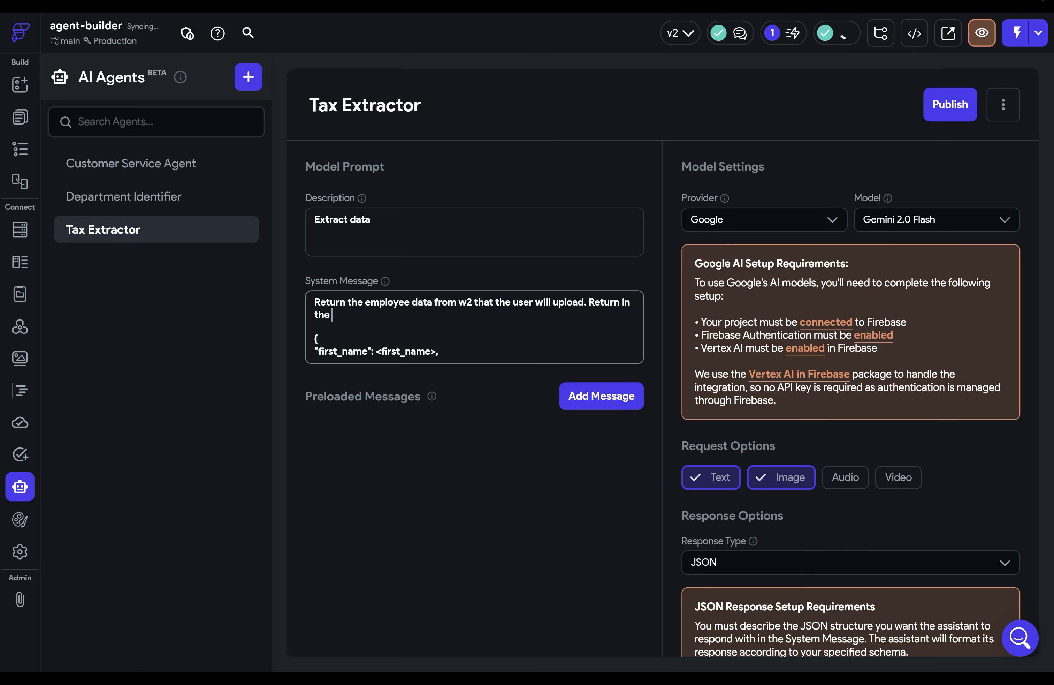
{"action": "type", "text": " following JSON format:"}
{"action": "scroll", "coordinate": [590, 333], "scroll_direction": "down", "scroll_amount": 2}
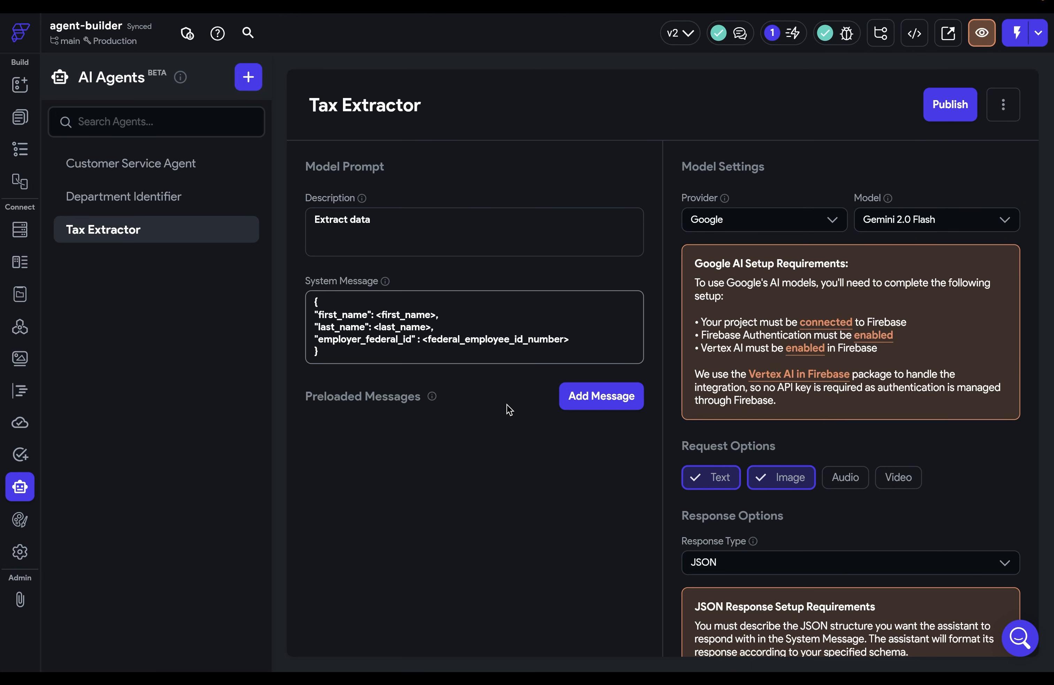
{"action": "left_click", "coordinate": [949, 105]}
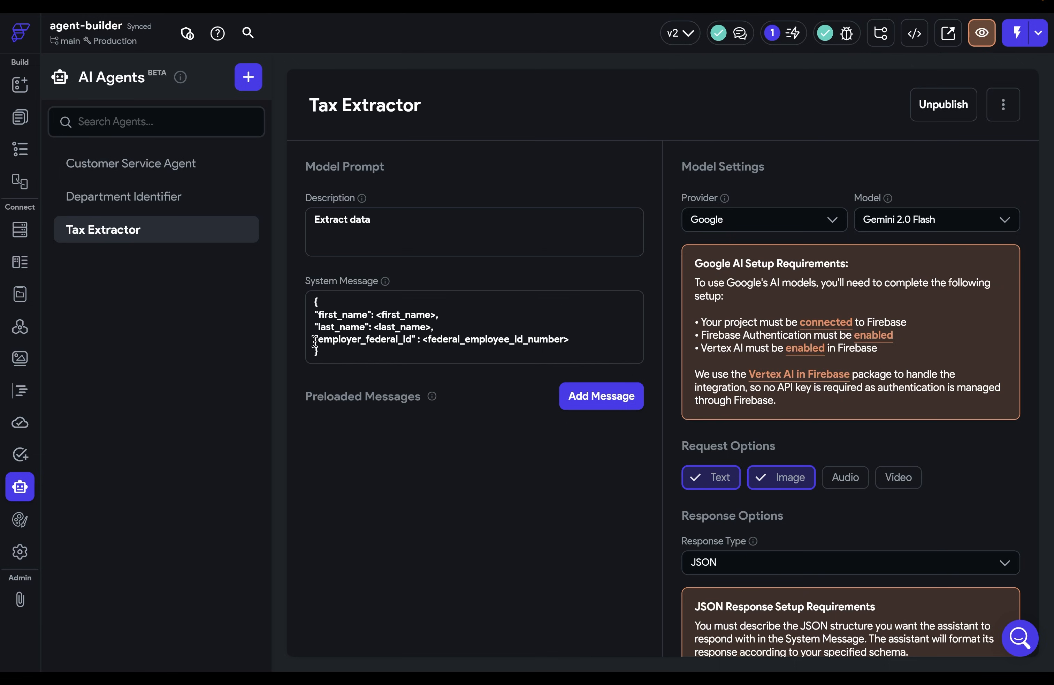
Open the tax_profile data type and compare its fields with the JSON keys in the agent's system message
{"action": "left_click_drag", "start_coordinate": [320, 346], "coordinate": [315, 312]}
{"action": "left_click", "coordinate": [16, 264]}
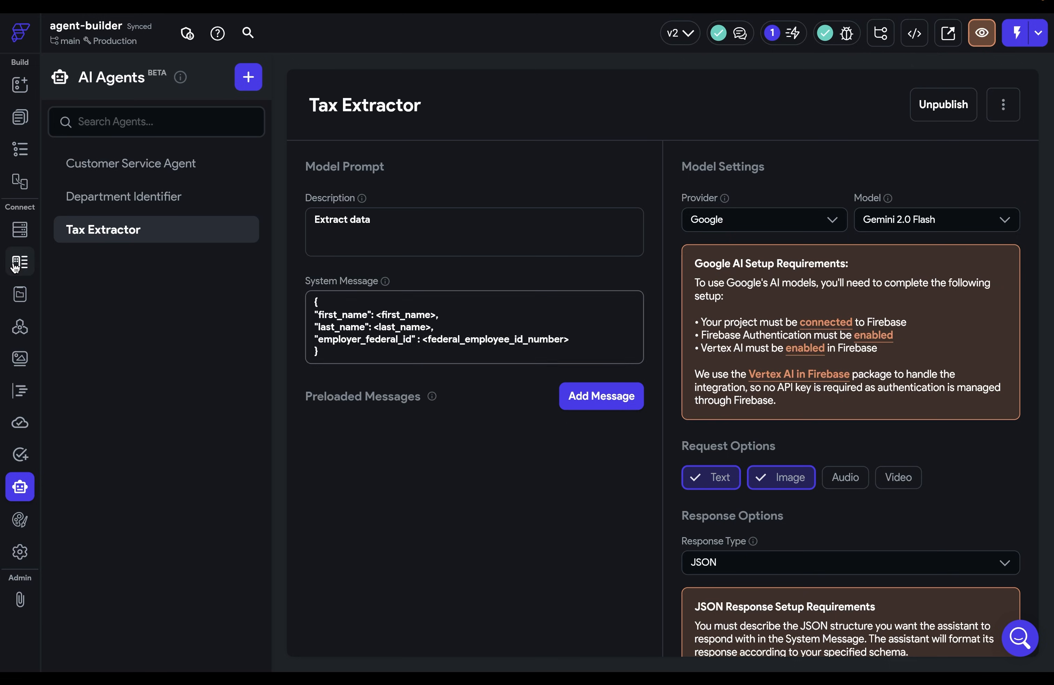
{"action": "left_click", "coordinate": [94, 280]}
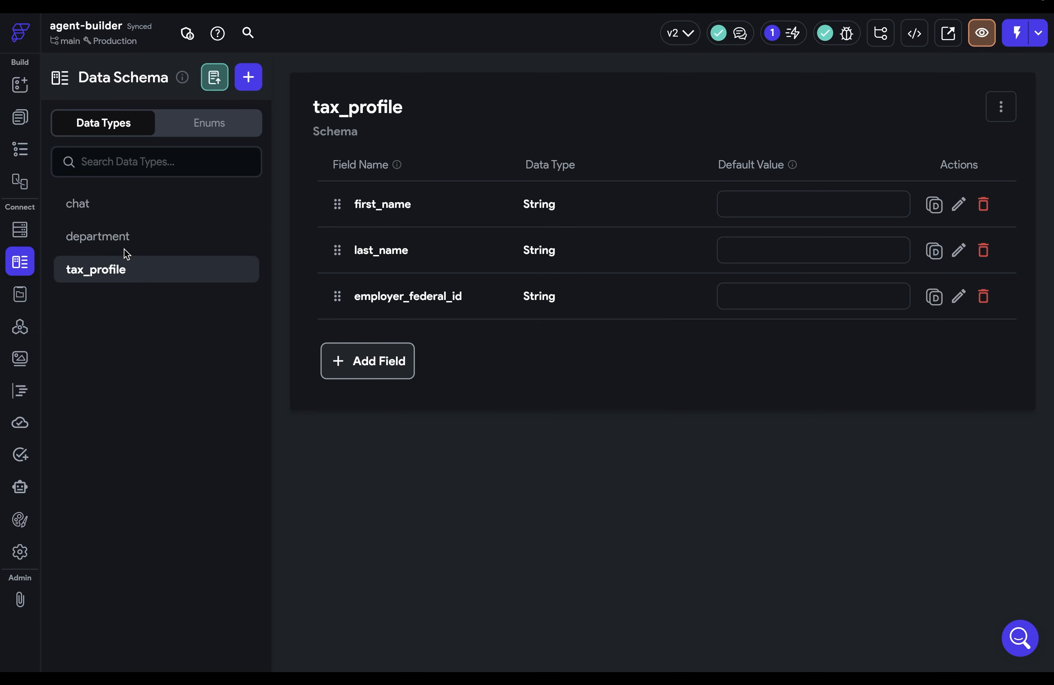
Inspect the On Tap media upload action of the Upload W2 container
{"action": "left_click", "coordinate": [20, 149]}
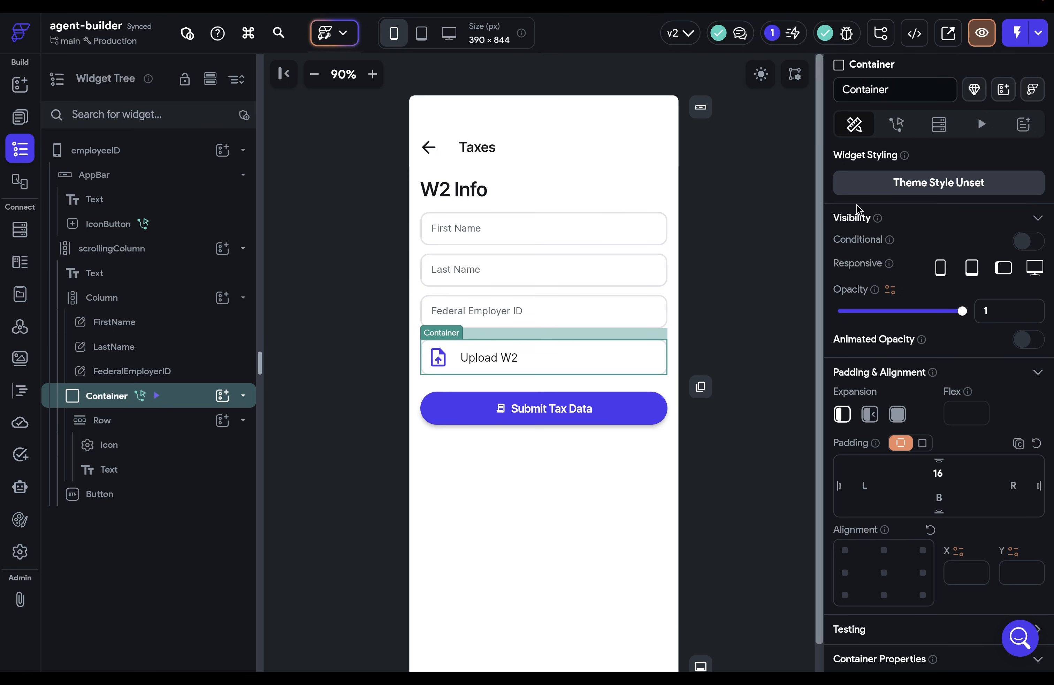
{"action": "left_click", "coordinate": [897, 124]}
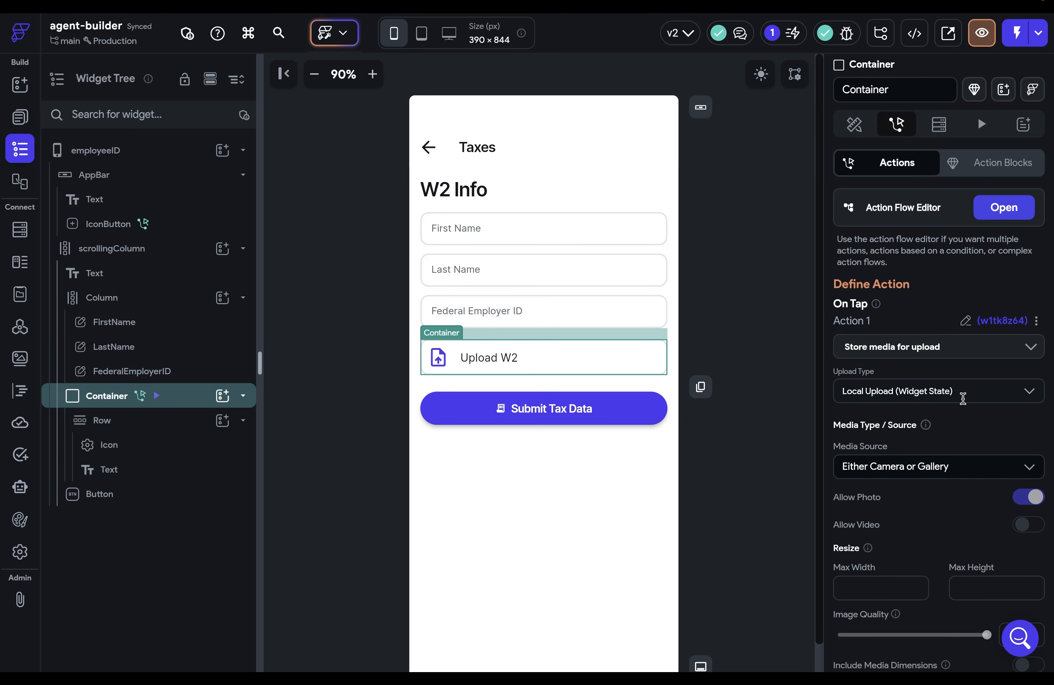
{"action": "scroll", "coordinate": [962, 398], "scroll_direction": "down", "scroll_amount": 1}
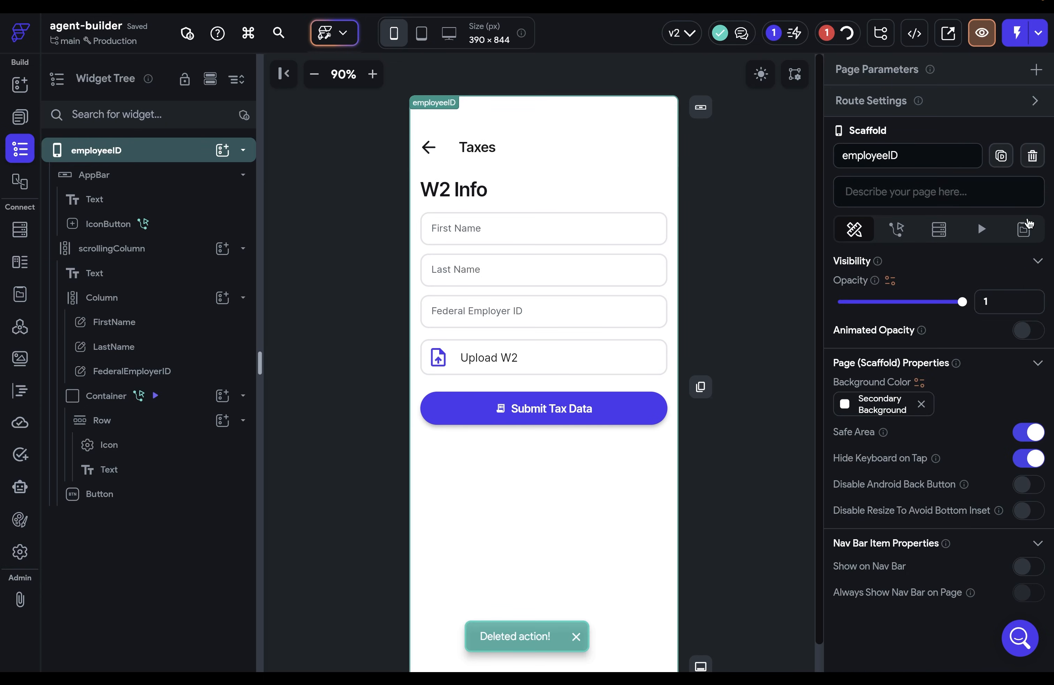
Review the type settings of the employeeID page's taxProfile state variable
{"action": "left_click", "coordinate": [1026, 229]}
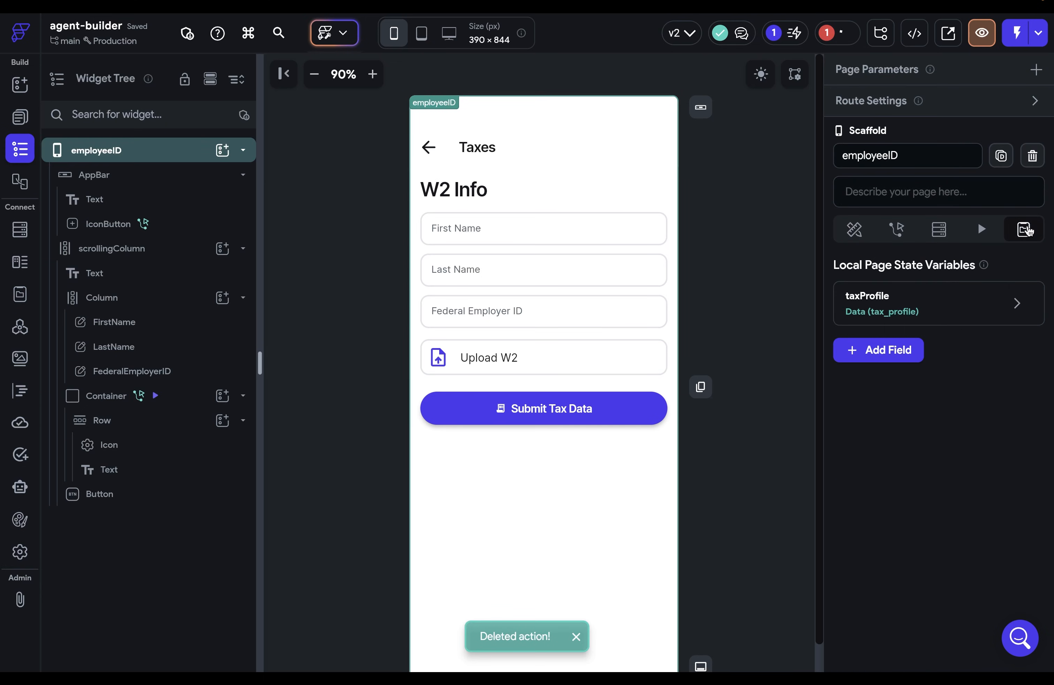
{"action": "left_click", "coordinate": [927, 308]}
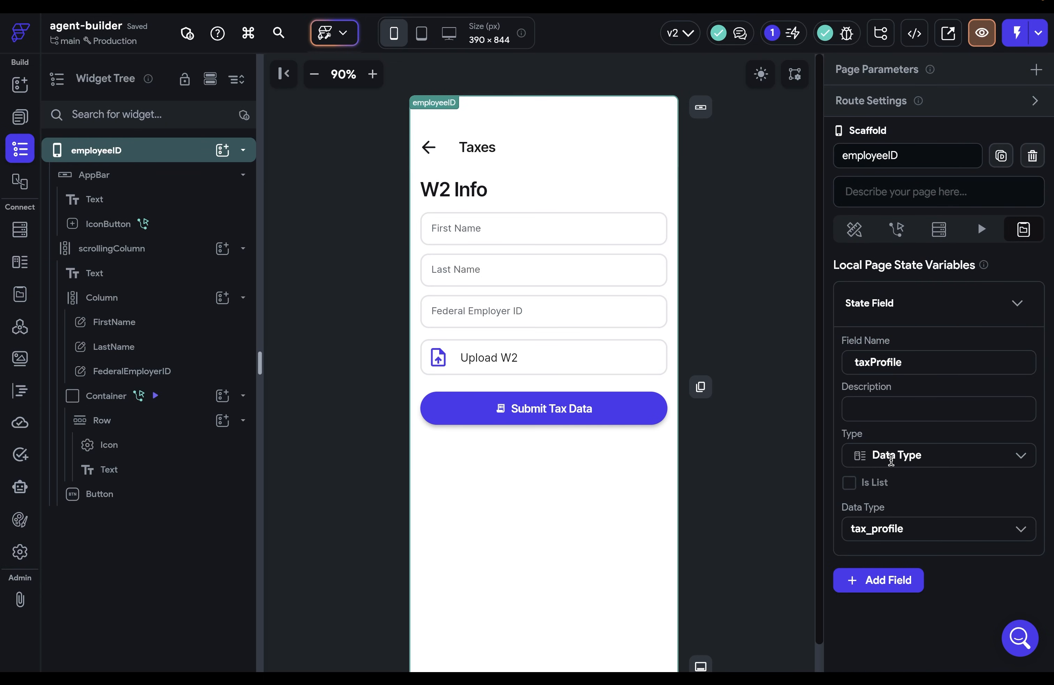
{"action": "left_click", "coordinate": [1018, 303]}
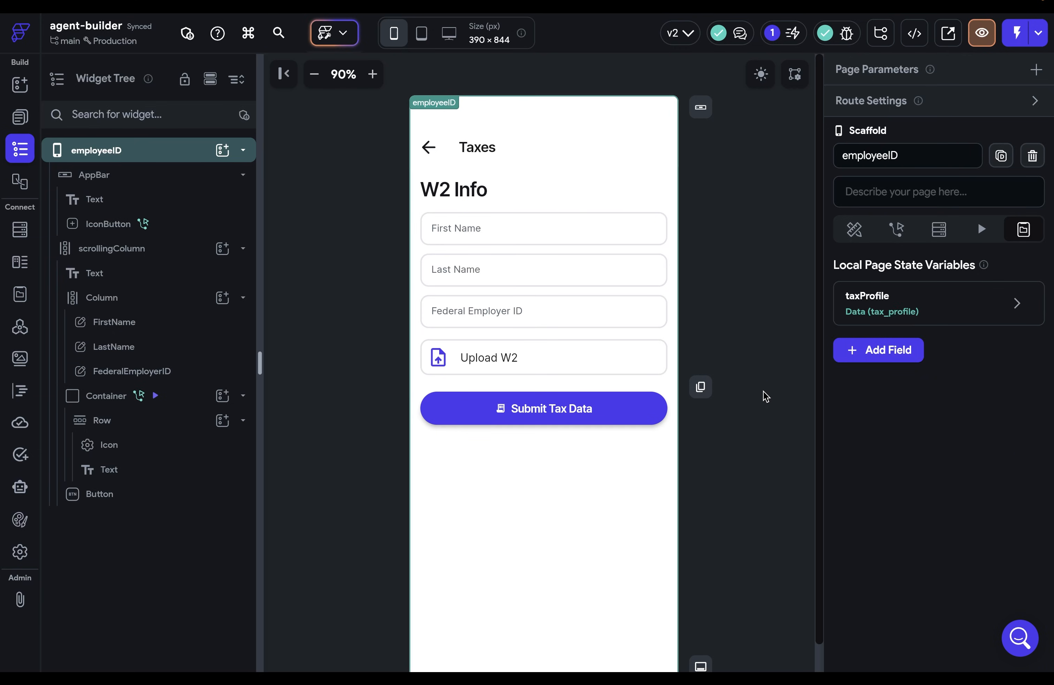
Add an AI Agent Send Message action to the Submit Tax Data button's On Tap flow
{"action": "left_click", "coordinate": [639, 409]}
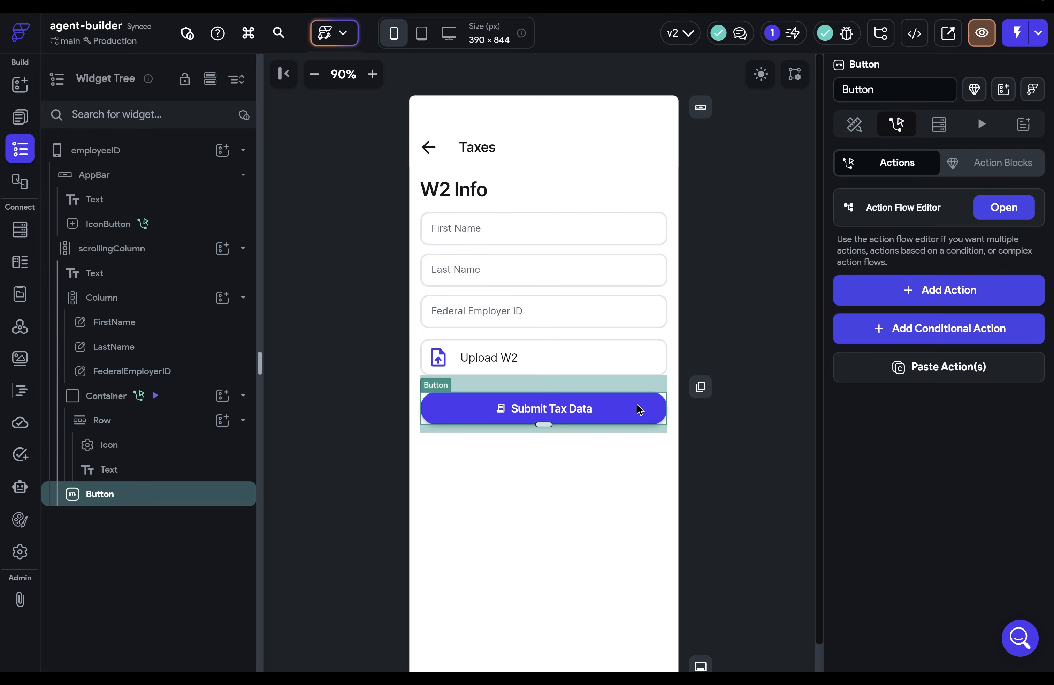
{"action": "left_click", "coordinate": [989, 208]}
{"action": "left_click", "coordinate": [587, 274]}
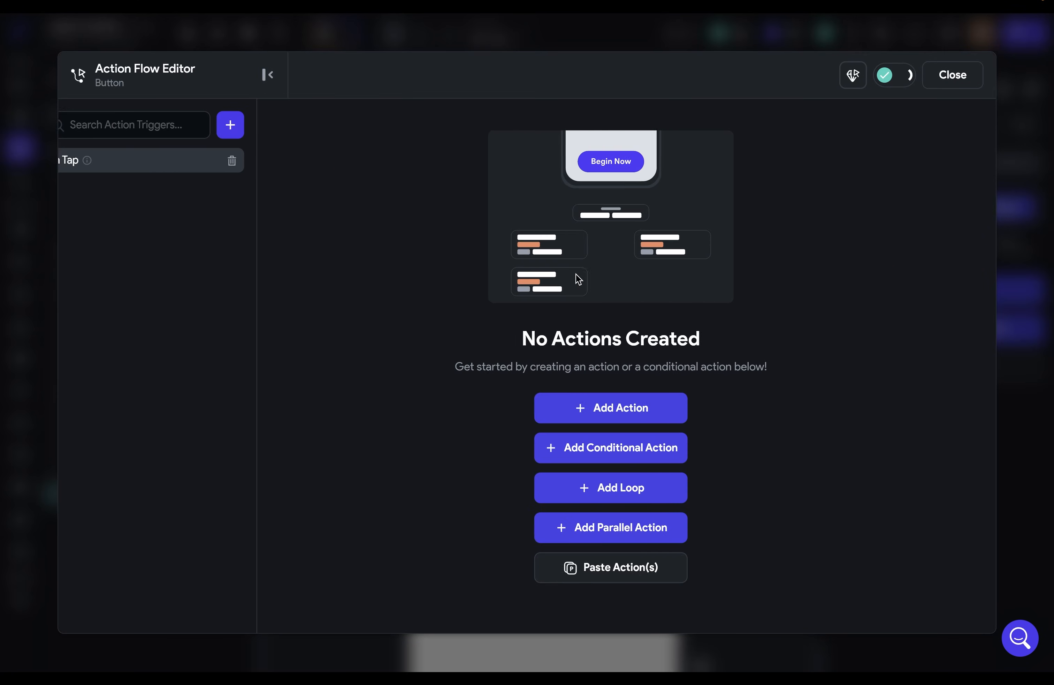
{"action": "left_click", "coordinate": [621, 413]}
{"action": "type", "text": "agen"}
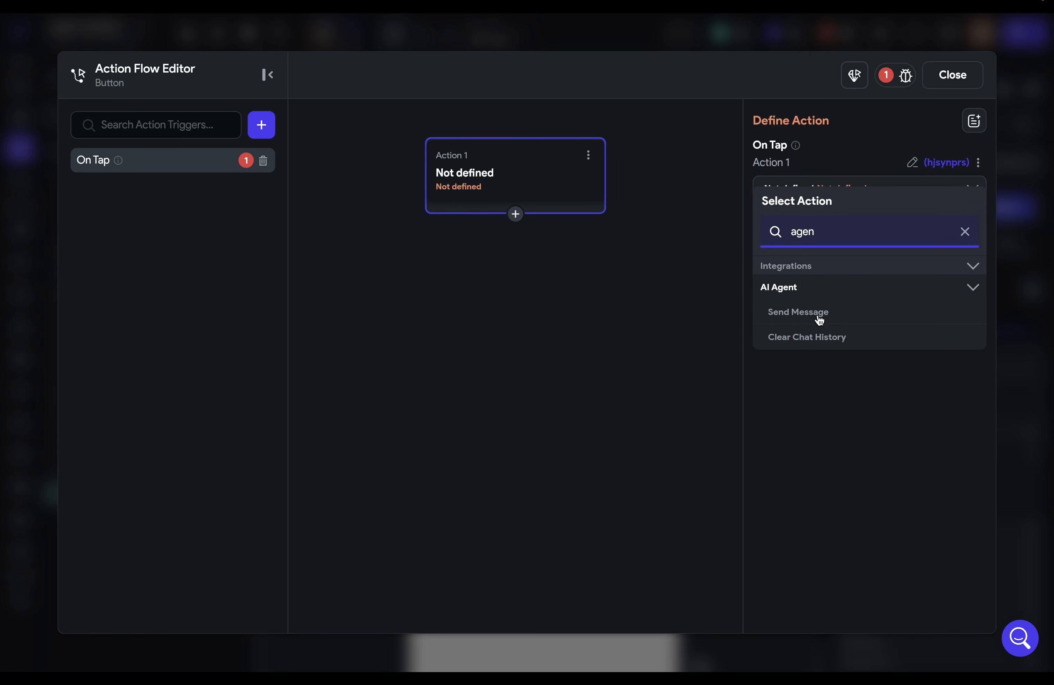
{"action": "left_click", "coordinate": [819, 319]}
Send the message to the Tax Extractor agent with conversation ID "tax" and text input "Extract the data from this form"
{"action": "left_click", "coordinate": [806, 286]}
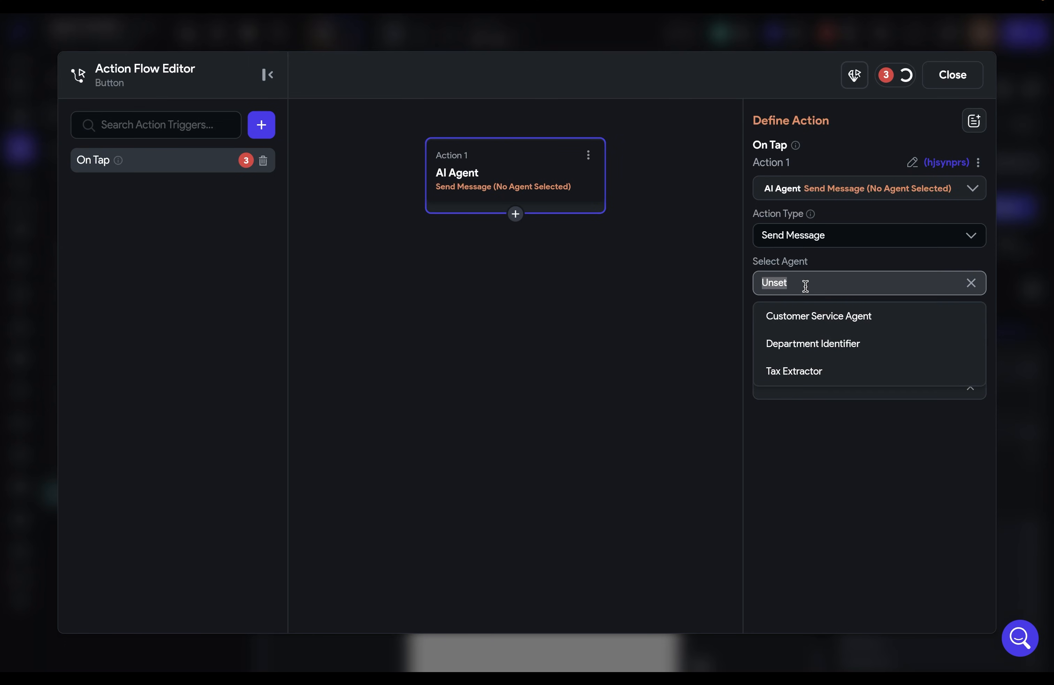
{"action": "left_click", "coordinate": [784, 378]}
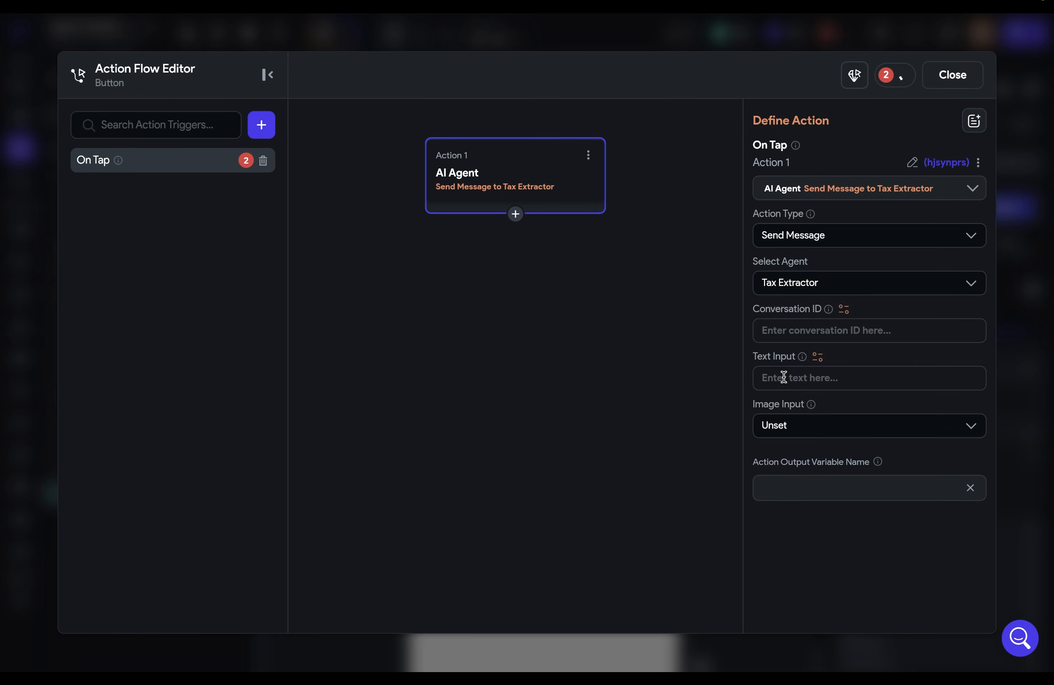
{"action": "left_click", "coordinate": [786, 327]}
{"action": "type", "text": "tax"}
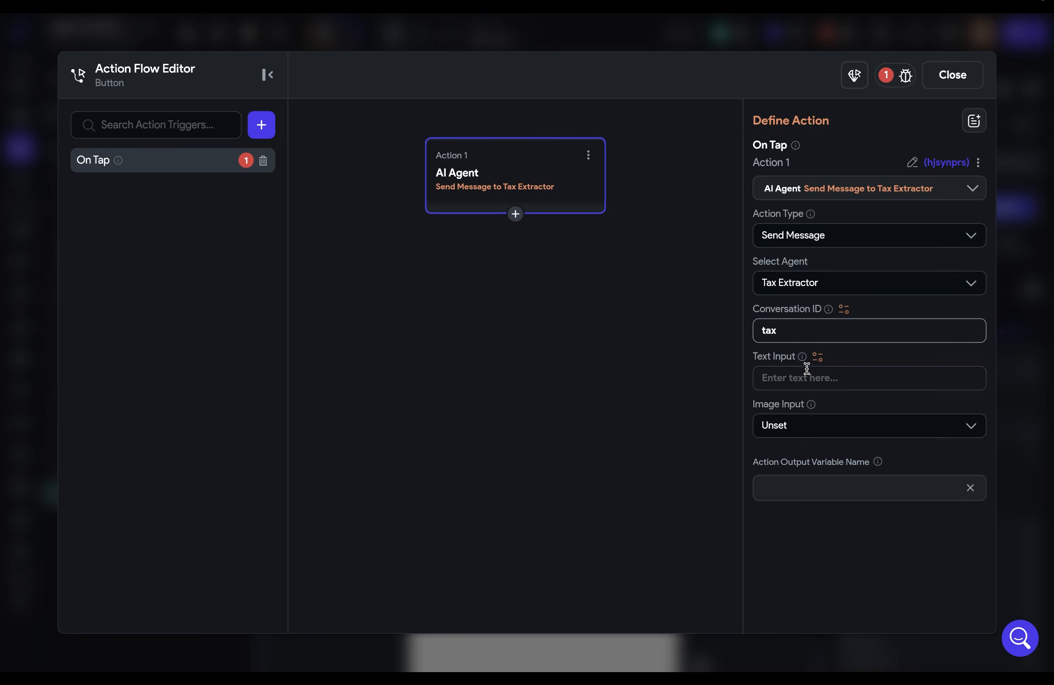
{"action": "left_click", "coordinate": [807, 377]}
{"action": "type", "text": "Extrac"}
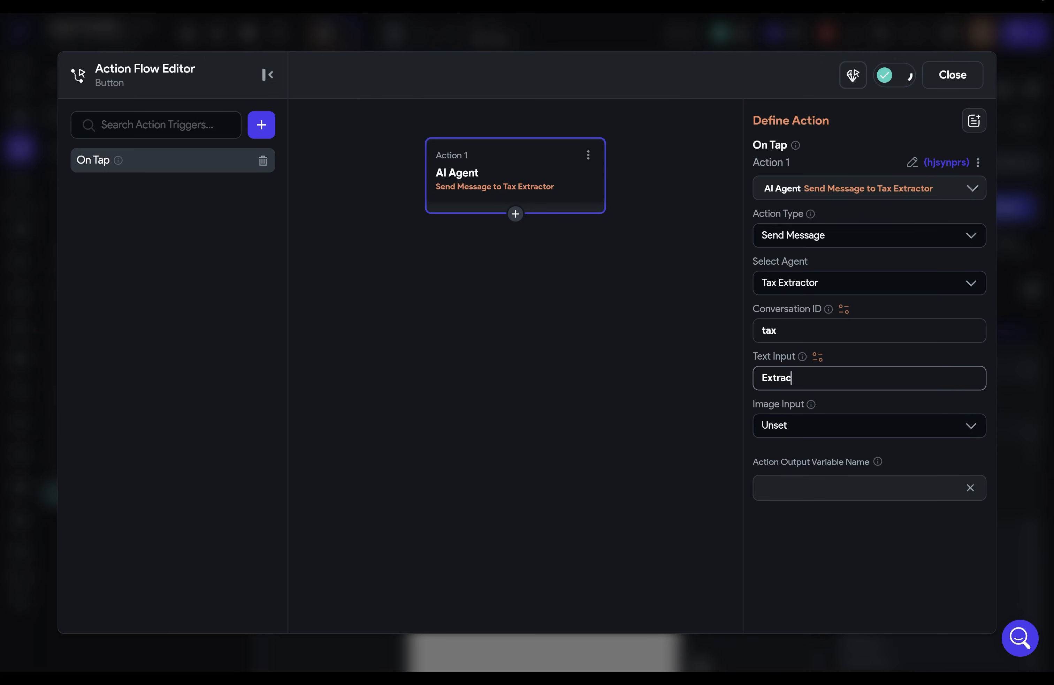
{"action": "type", "text": "t the data from thi"}
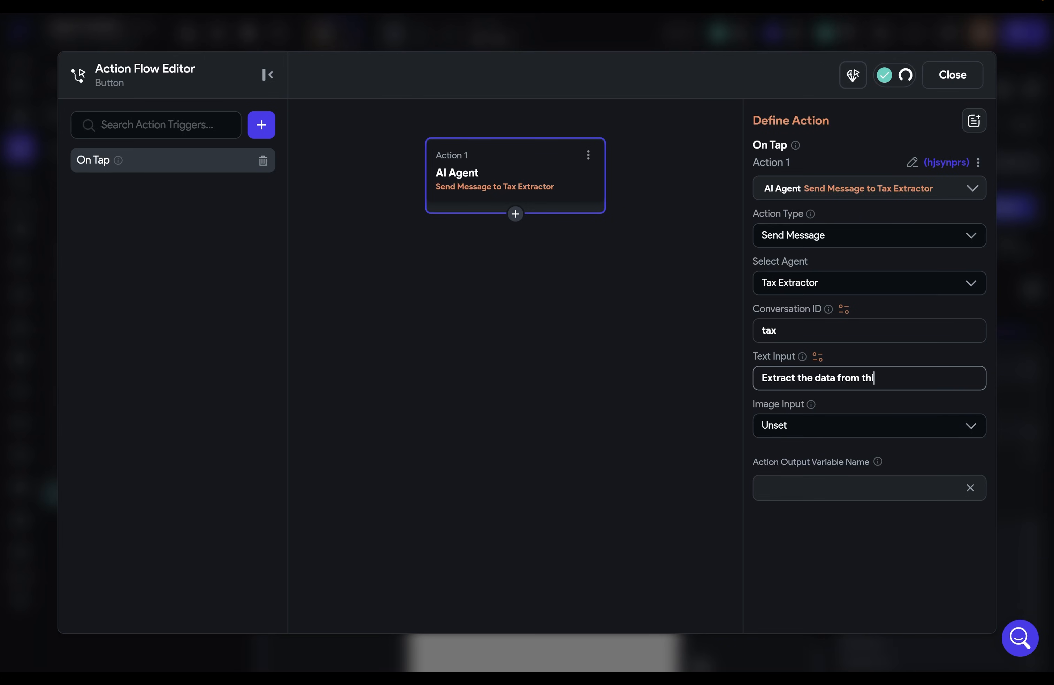
{"action": "type", "text": "s form"}
Set the agent's image input to the Uploaded Local File as an Uploaded Image File and name the action output w2_data
{"action": "left_click", "coordinate": [813, 422]}
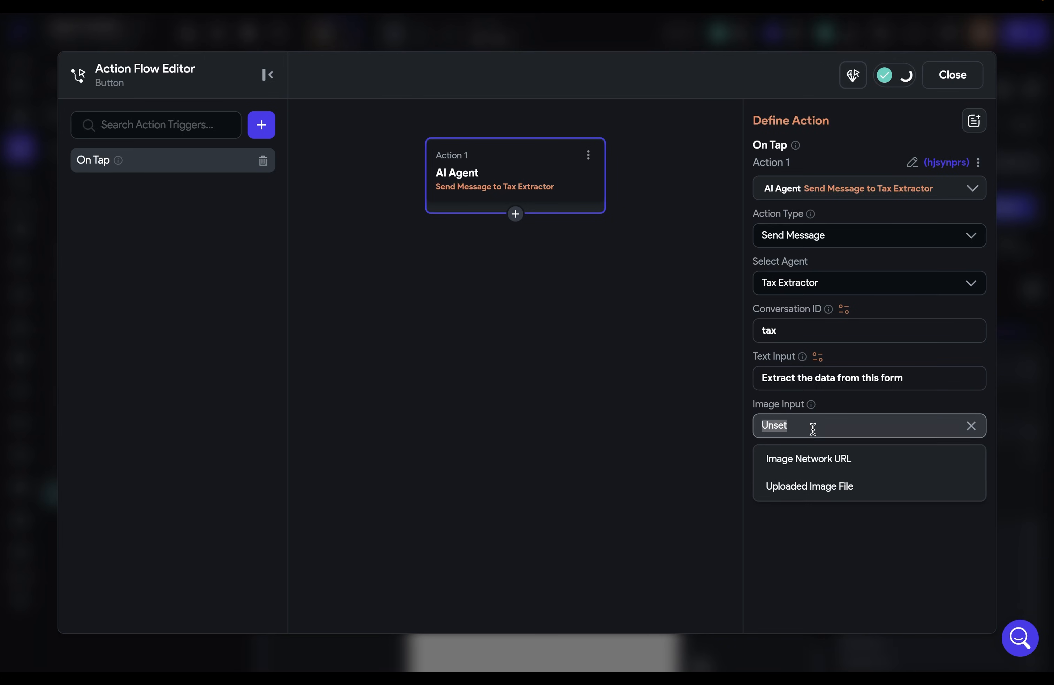
{"action": "left_click", "coordinate": [812, 485]}
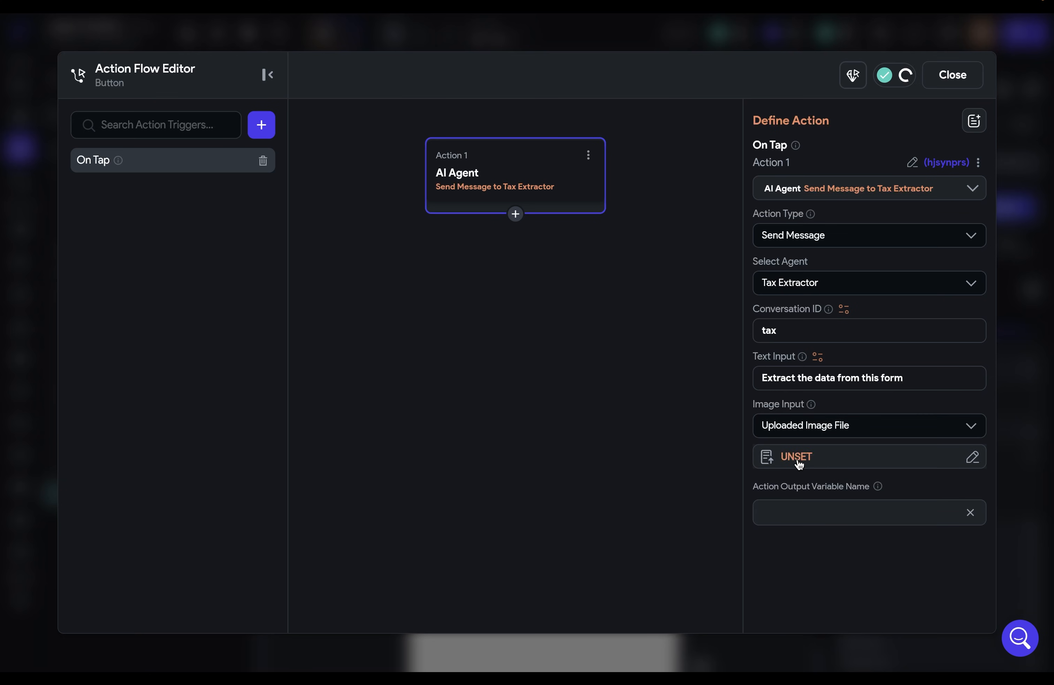
{"action": "left_click", "coordinate": [799, 458]}
{"action": "left_click", "coordinate": [680, 538]}
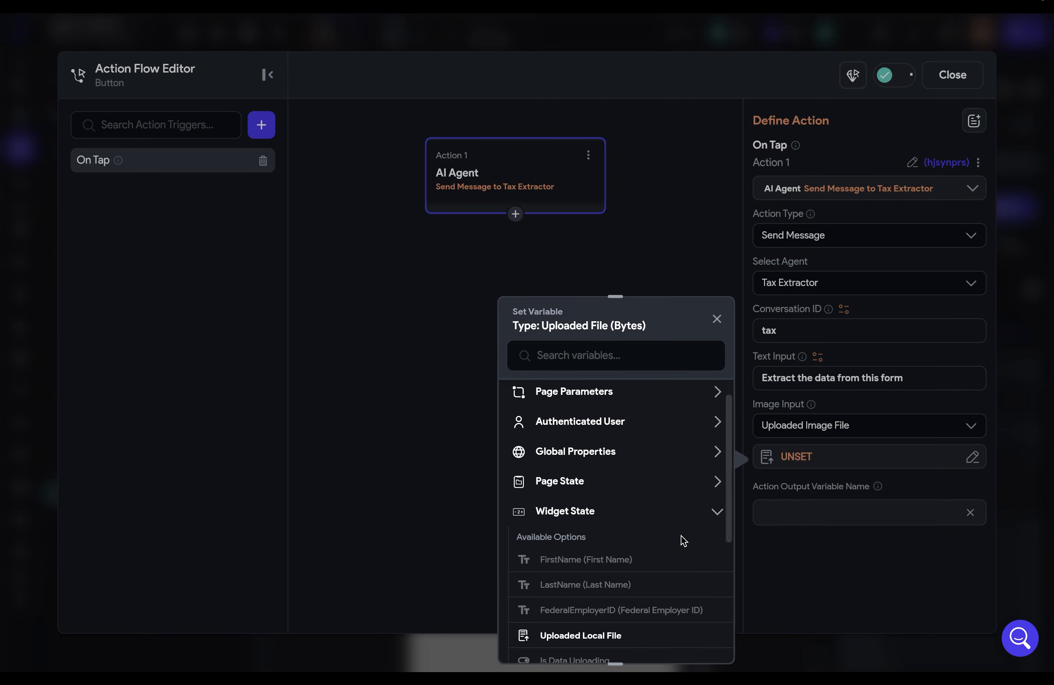
{"action": "scroll", "coordinate": [684, 540], "scroll_direction": "down", "scroll_amount": 1}
{"action": "left_click", "coordinate": [567, 578]}
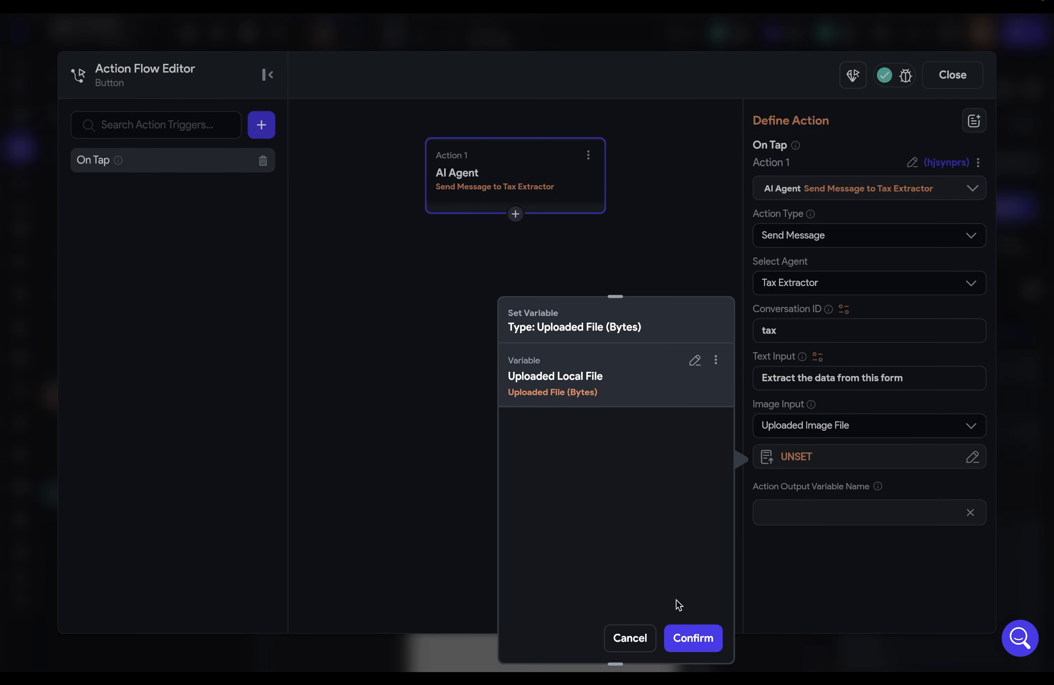
{"action": "left_click", "coordinate": [690, 640]}
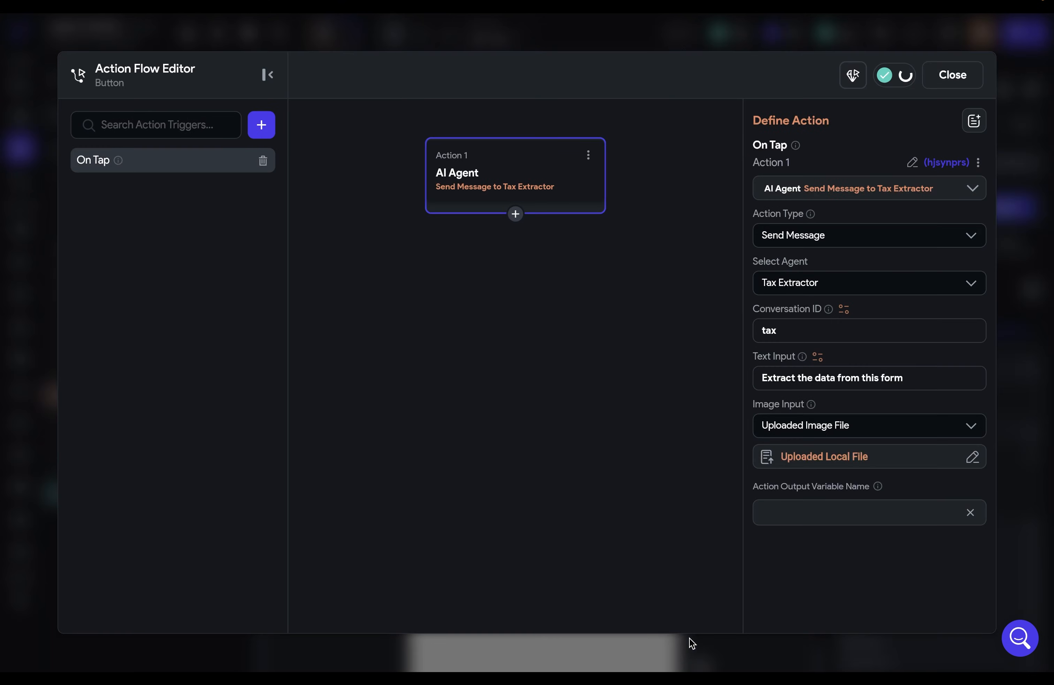
{"action": "left_click", "coordinate": [798, 515]}
{"action": "type", "text": "w2_data"}
{"action": "left_click", "coordinate": [629, 376]}
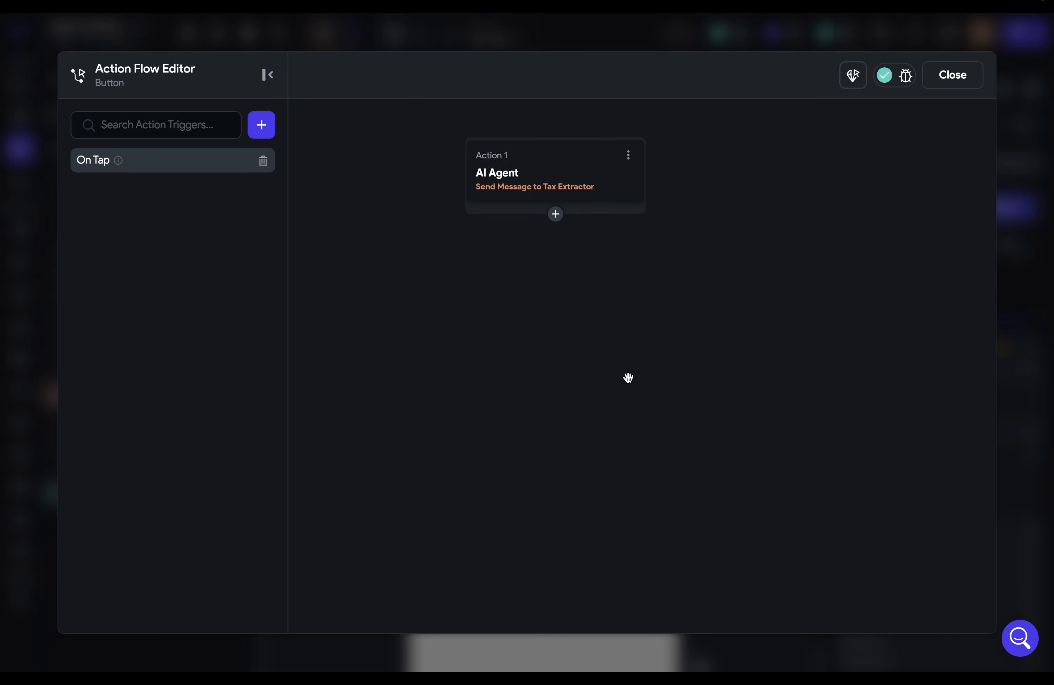
Add an Update Page State action after the agent message that updates taxProfile using Set Value
{"action": "left_click", "coordinate": [642, 215]}
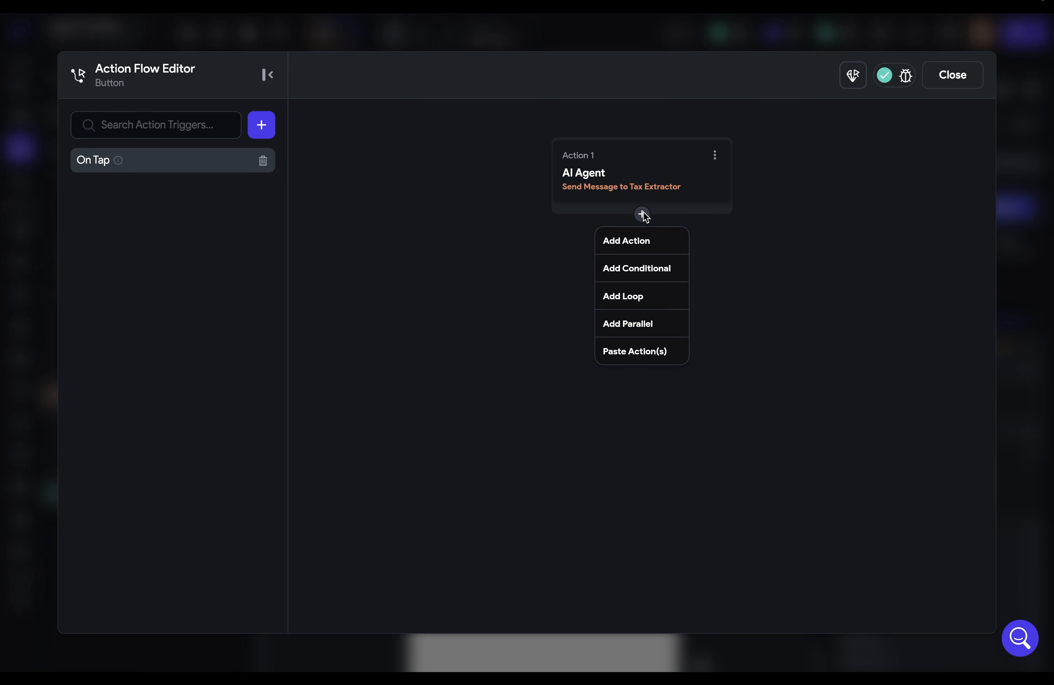
{"action": "left_click", "coordinate": [642, 237]}
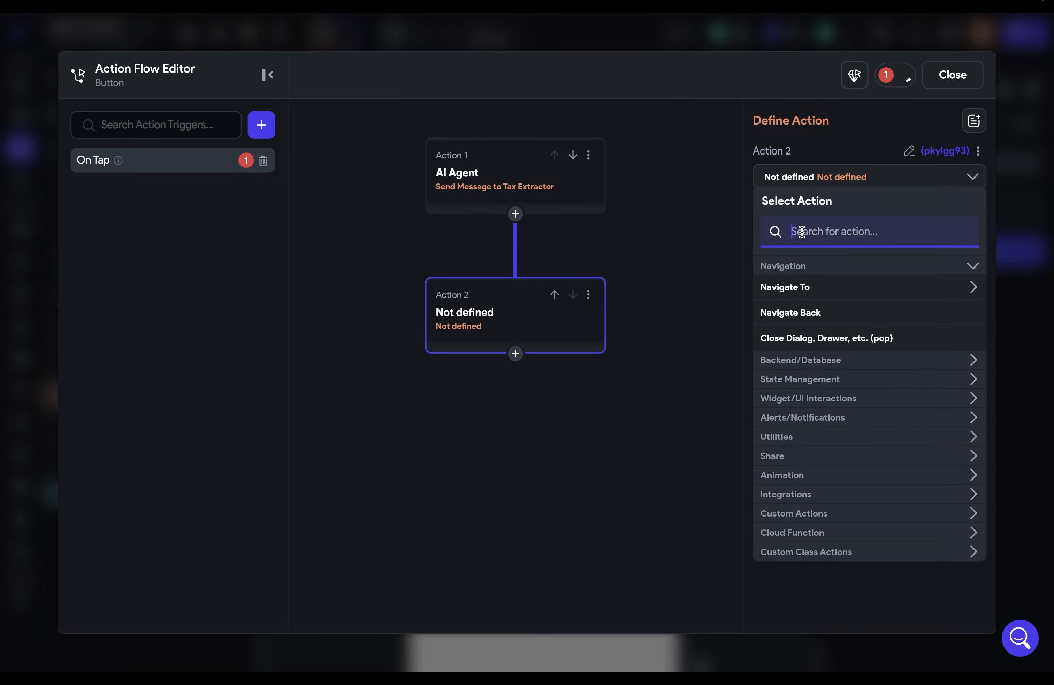
{"action": "type", "text": "page"}
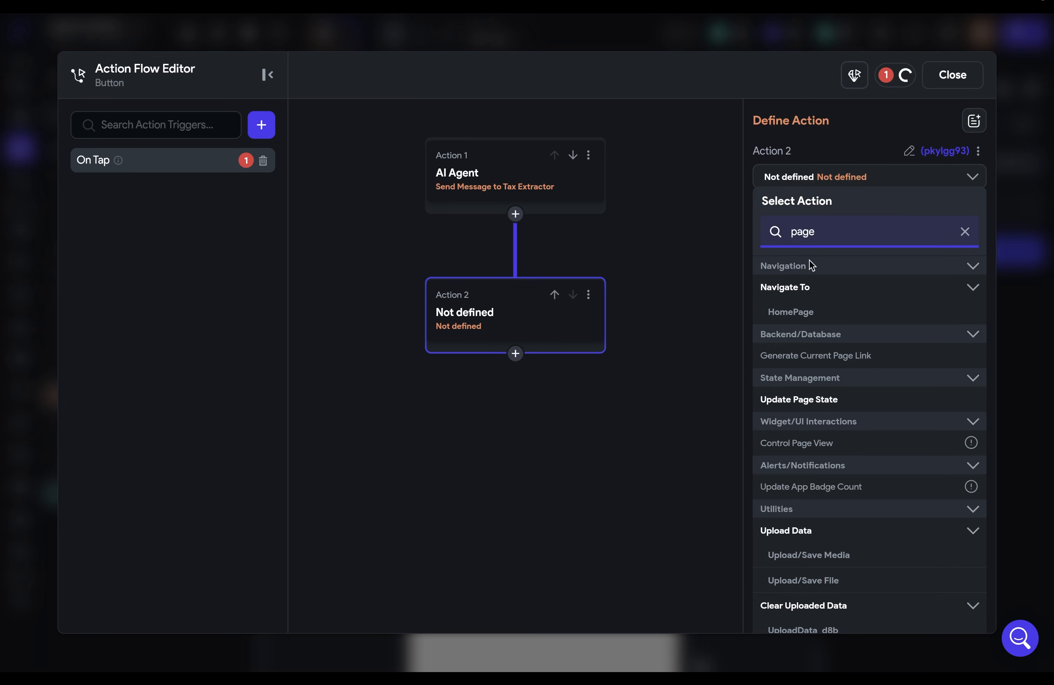
{"action": "left_click", "coordinate": [830, 399]}
{"action": "left_click", "coordinate": [759, 241]}
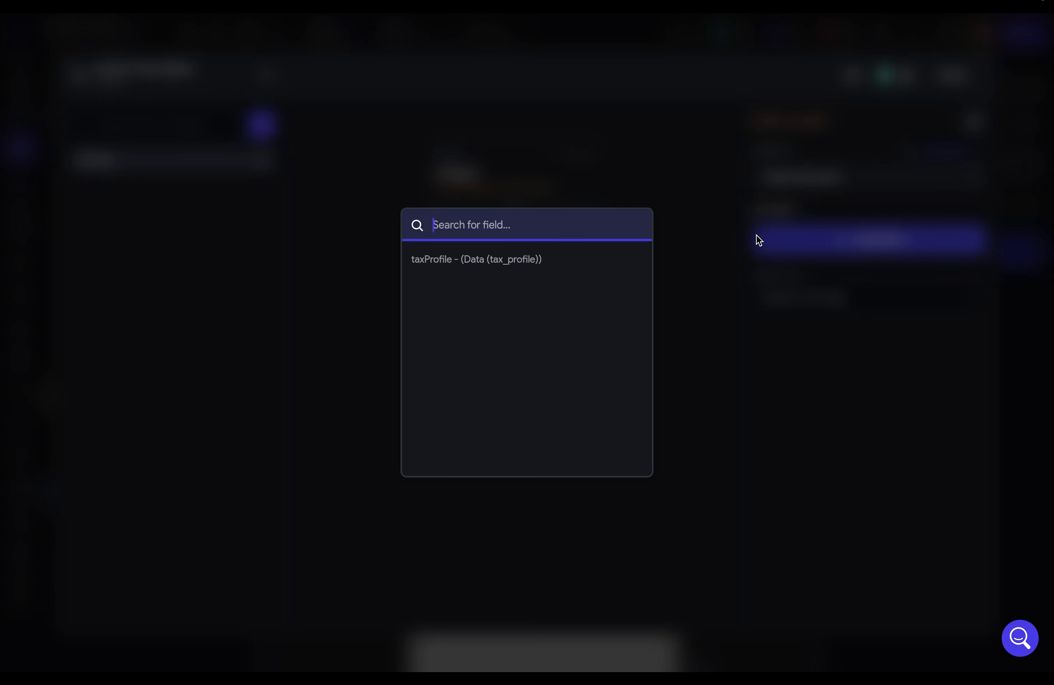
{"action": "left_click", "coordinate": [576, 262]}
{"action": "left_click", "coordinate": [861, 313]}
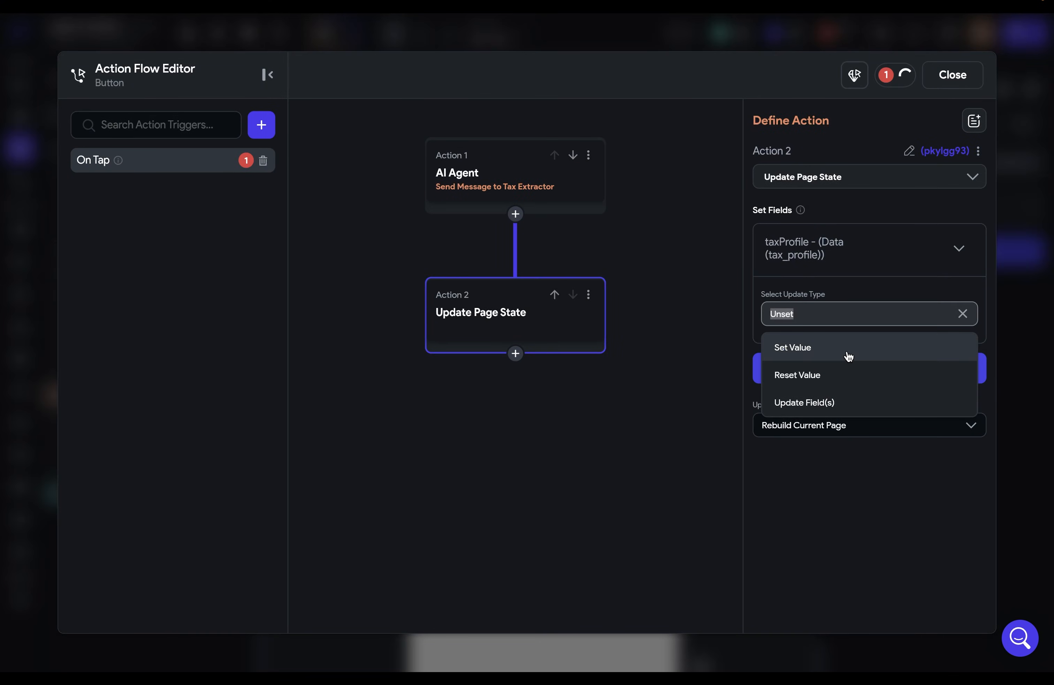
{"action": "left_click", "coordinate": [848, 356]}
Make the taxProfile value a new tax_profile data type object with first_name, last_name and employer_federal_id fields
{"action": "left_click", "coordinate": [845, 362]}
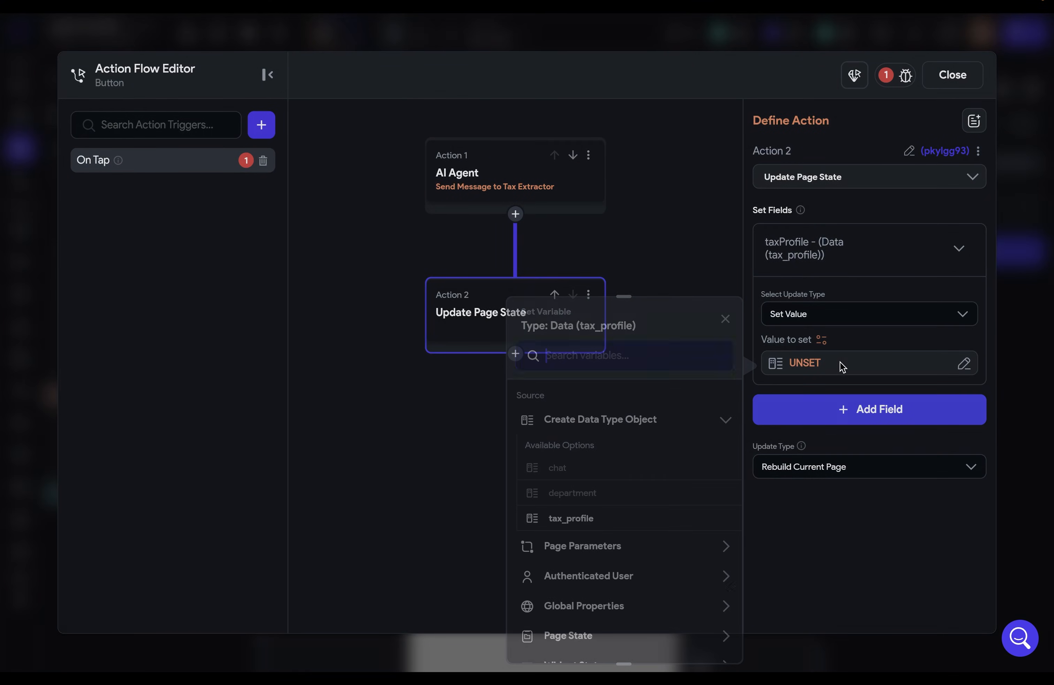
{"action": "left_click", "coordinate": [592, 521]}
{"action": "left_click", "coordinate": [589, 467]}
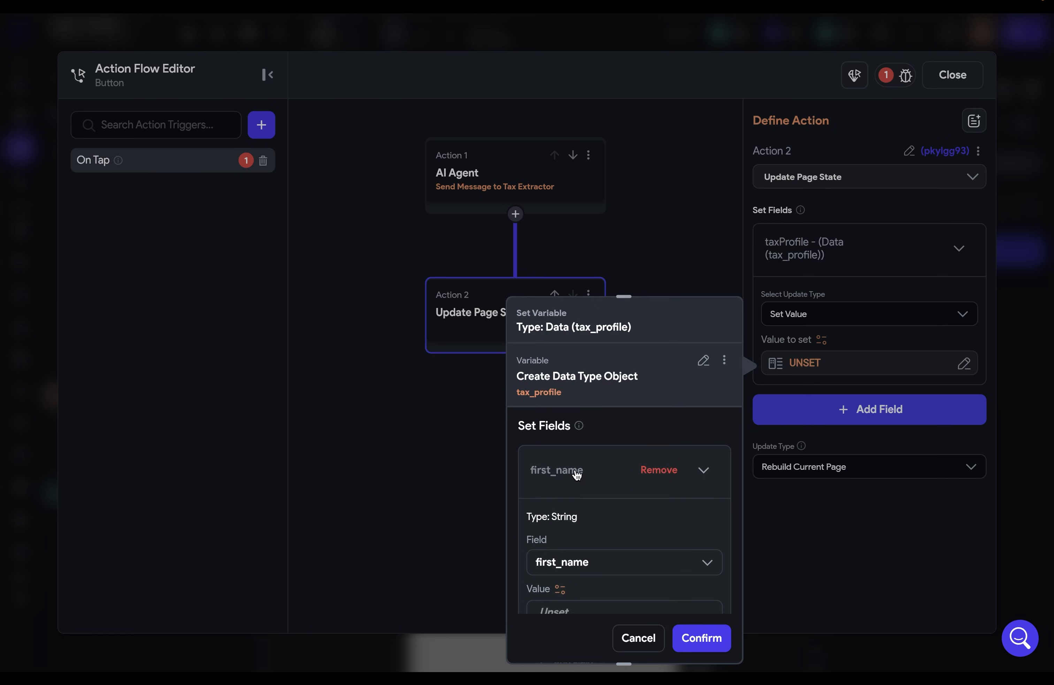
{"action": "scroll", "coordinate": [592, 518], "scroll_direction": "down", "scroll_amount": 3}
{"action": "left_click", "coordinate": [592, 522]}
{"action": "scroll", "coordinate": [588, 523], "scroll_direction": "down", "scroll_amount": 3}
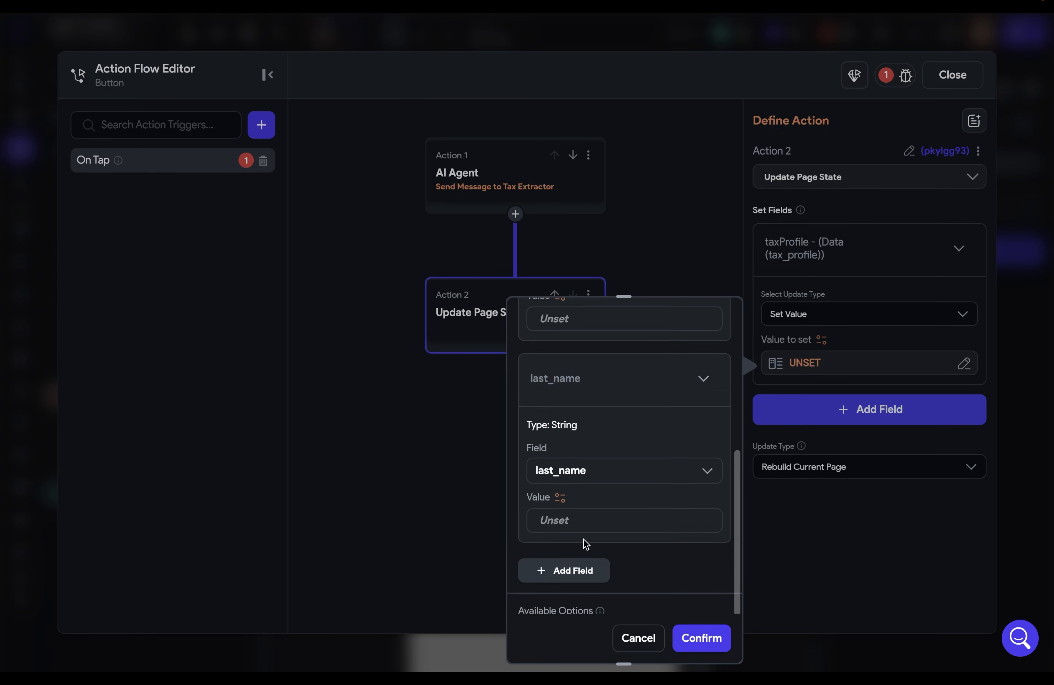
{"action": "left_click", "coordinate": [578, 570]}
{"action": "scroll", "coordinate": [579, 527], "scroll_direction": "up", "scroll_amount": 10}
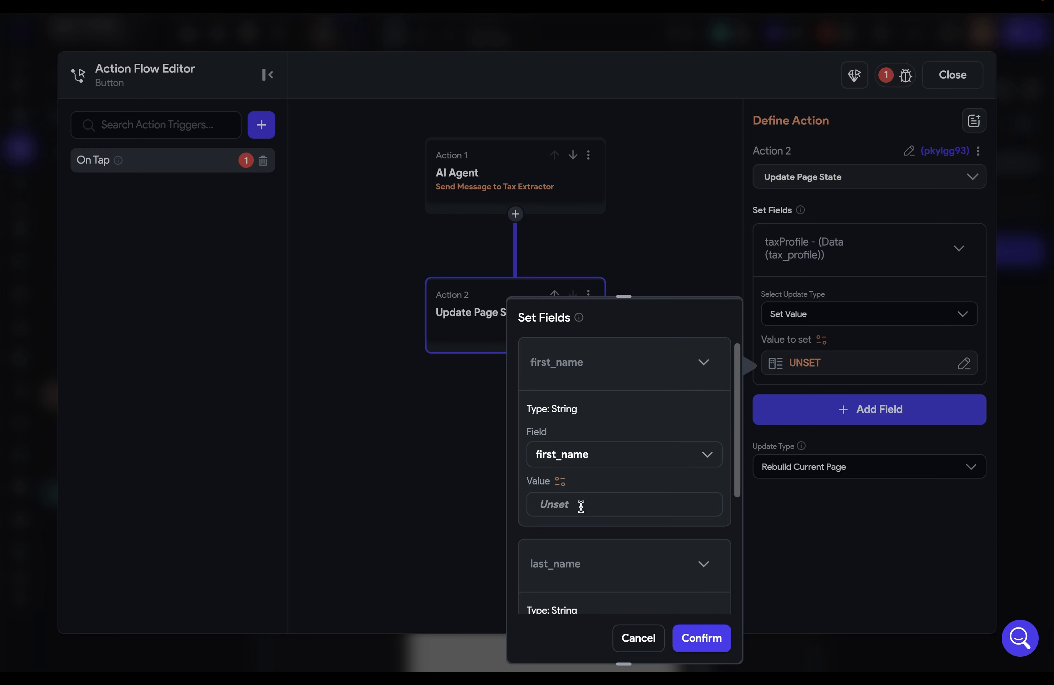
Source the first_name value from the w2_data action output, converted to the tax_profile data type
{"action": "left_click", "coordinate": [560, 482]}
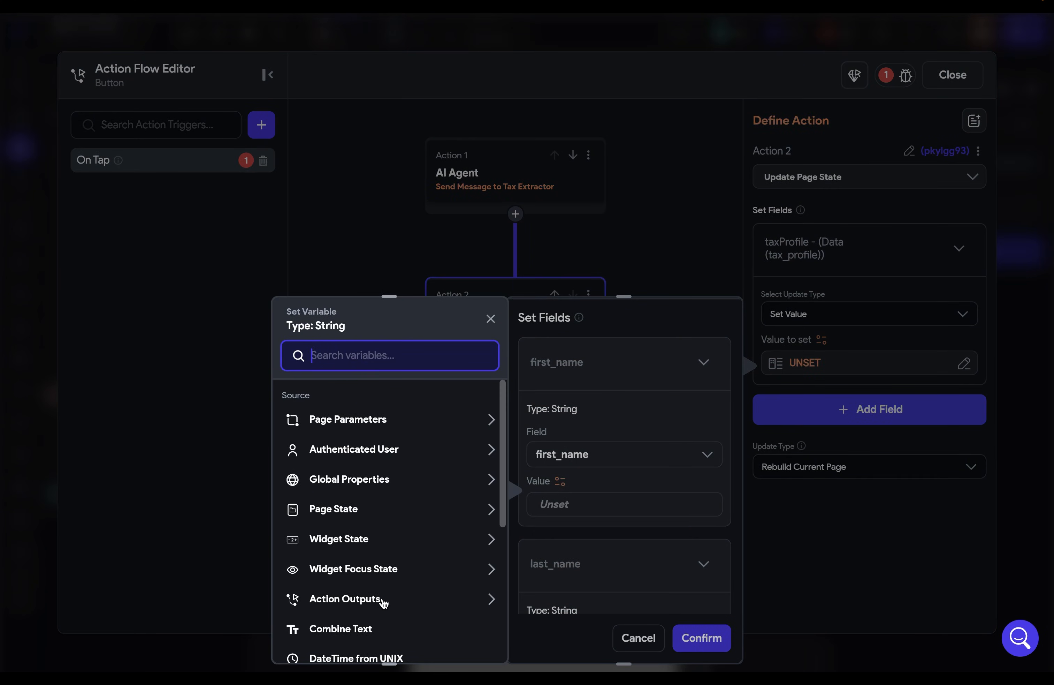
{"action": "left_click", "coordinate": [380, 606]}
{"action": "scroll", "coordinate": [381, 607], "scroll_direction": "down", "scroll_amount": 2}
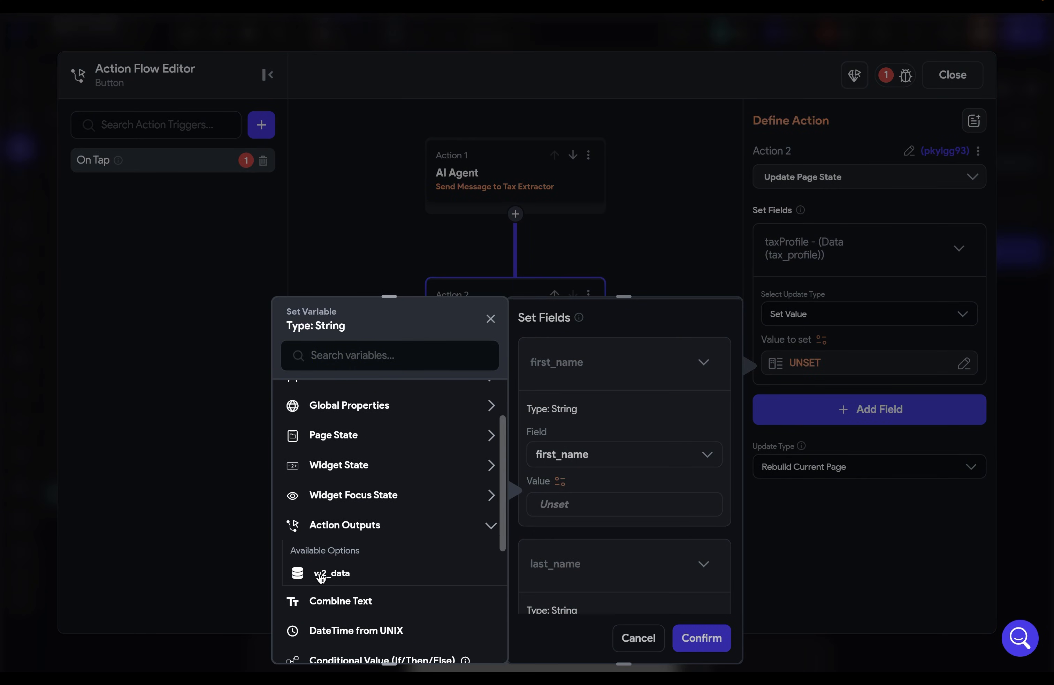
{"action": "left_click", "coordinate": [332, 574]}
{"action": "left_click", "coordinate": [367, 450]}
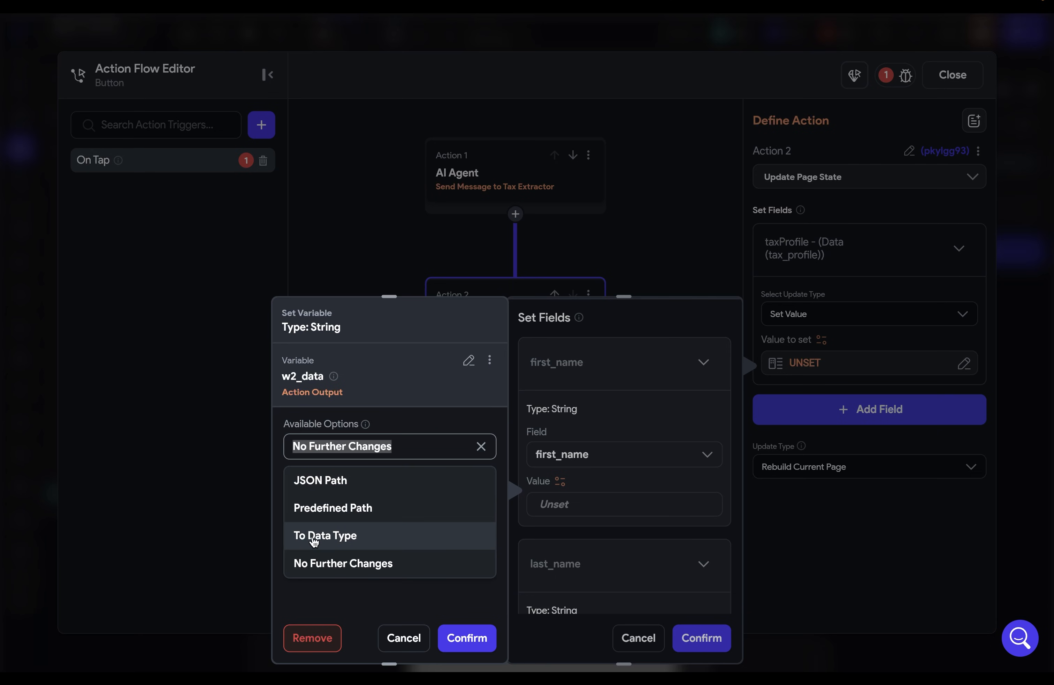
{"action": "left_click", "coordinate": [310, 539]}
{"action": "left_click", "coordinate": [322, 499]}
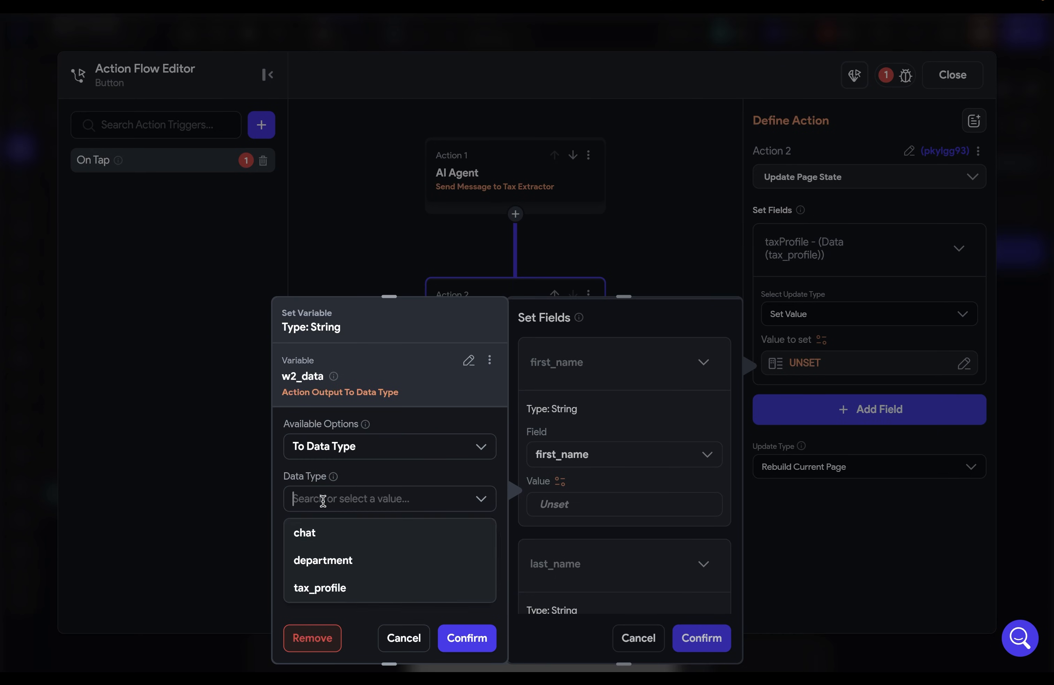
{"action": "scroll", "coordinate": [323, 505], "scroll_direction": "down", "scroll_amount": 1}
{"action": "left_click", "coordinate": [329, 558]}
Pick the first_name data structure field of the converted w2_data output and confirm the variable
{"action": "left_click", "coordinate": [343, 561]}
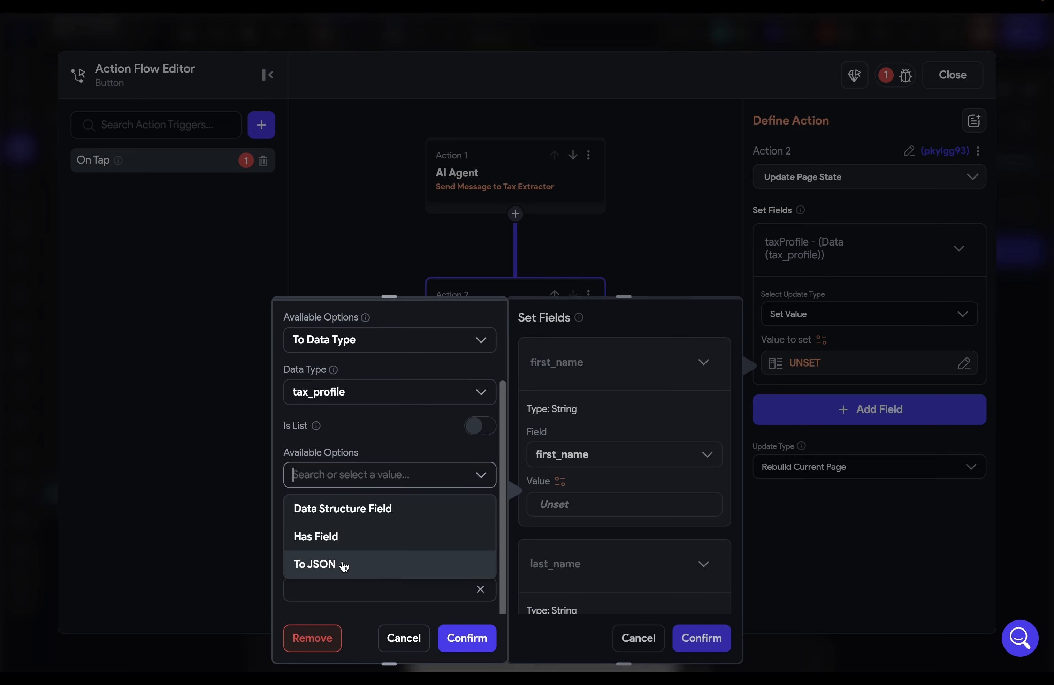
{"action": "left_click", "coordinate": [346, 507]}
{"action": "left_click", "coordinate": [351, 524]}
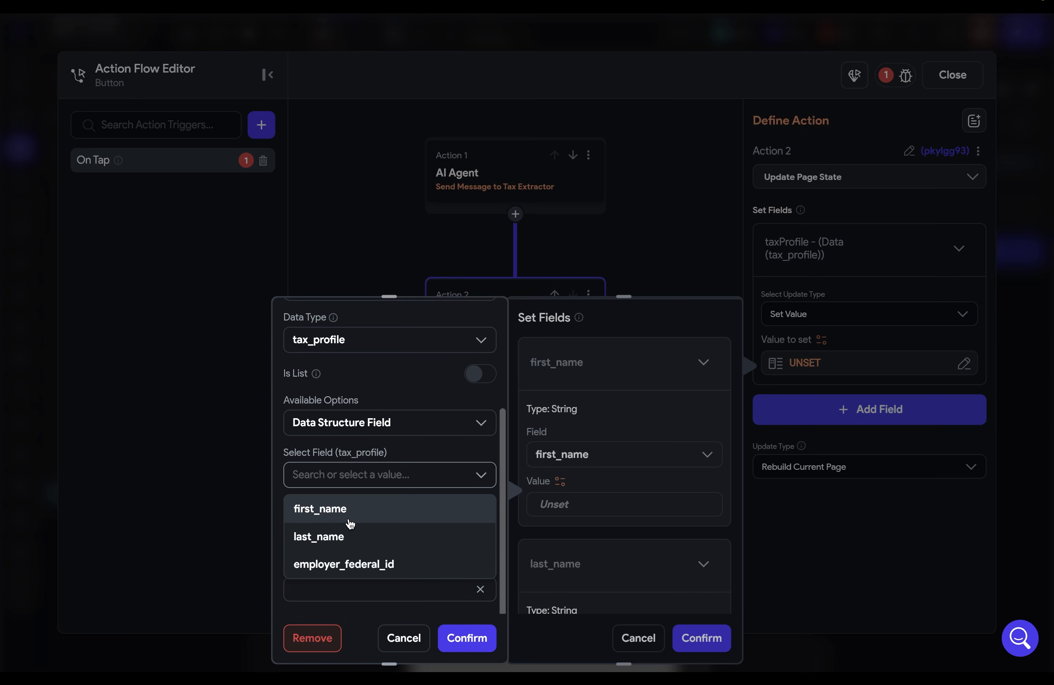
{"action": "left_click", "coordinate": [346, 518]}
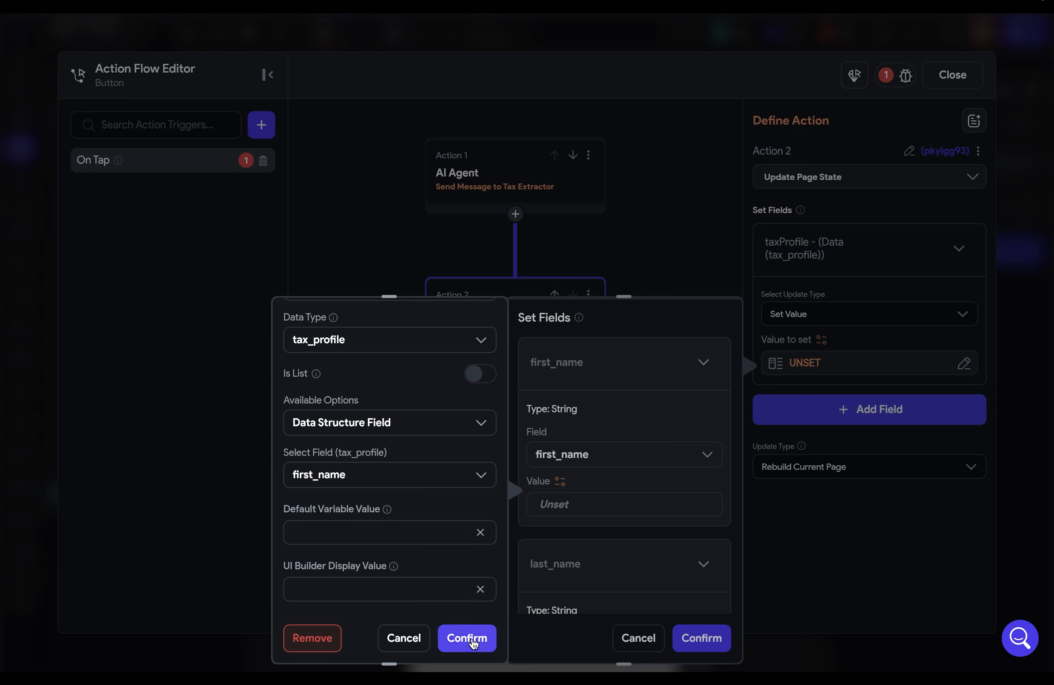
{"action": "left_click", "coordinate": [467, 638]}
Copy the first_name variable into the last_name value and switch its selected tax_profile field to last_name
{"action": "left_click", "coordinate": [616, 505]}
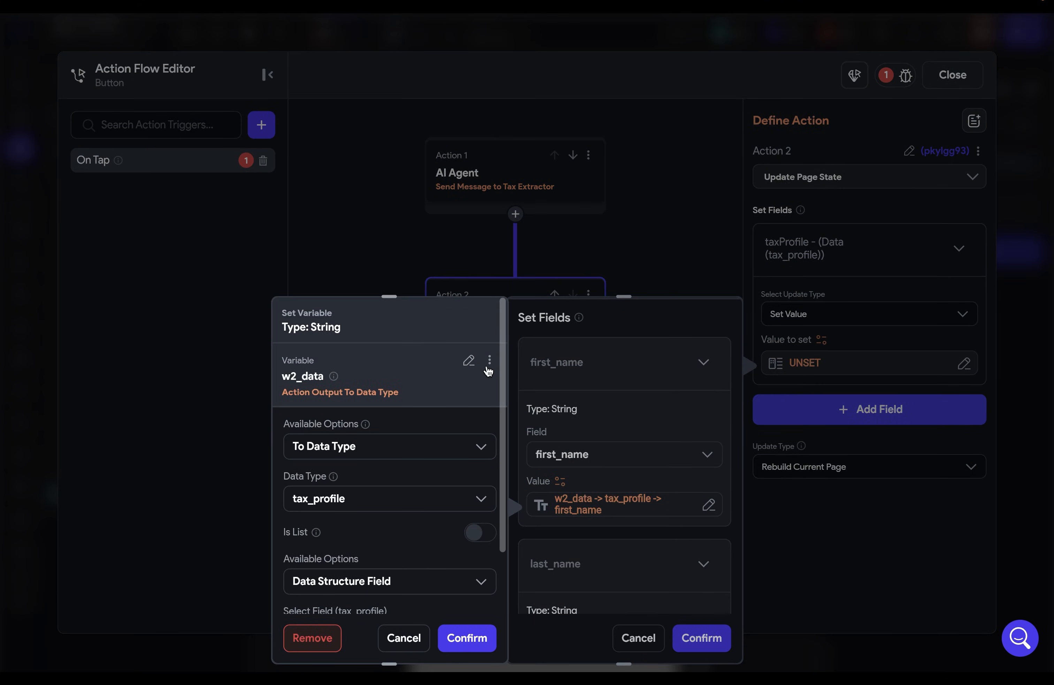
{"action": "left_click", "coordinate": [489, 361]}
{"action": "left_click", "coordinate": [479, 387]}
{"action": "scroll", "coordinate": [677, 555], "scroll_direction": "down", "scroll_amount": 4}
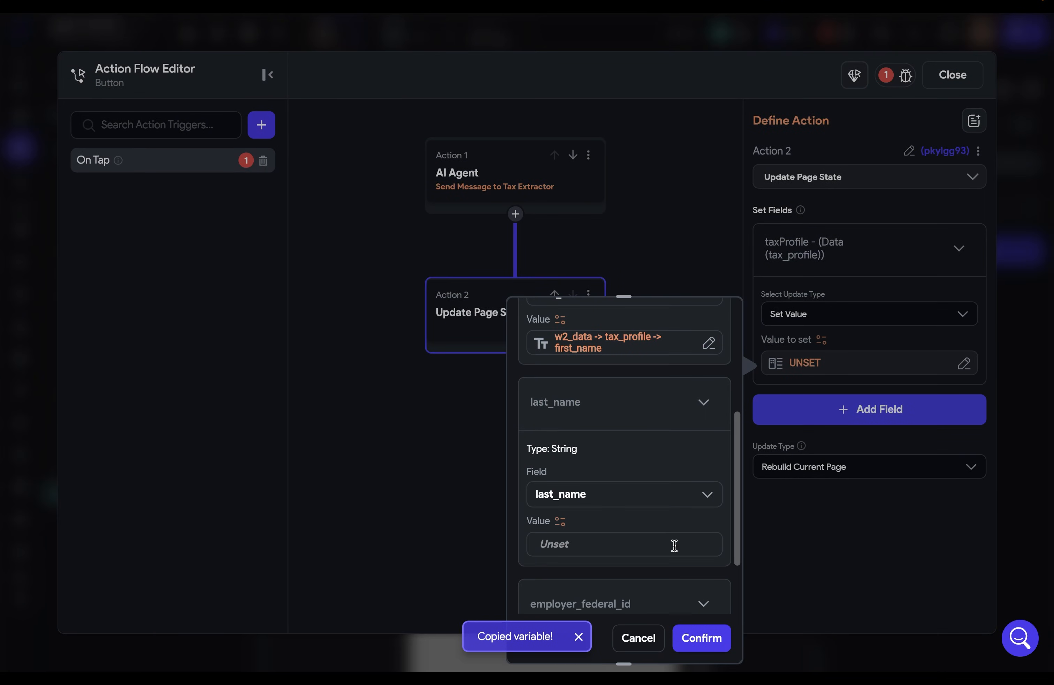
{"action": "left_click", "coordinate": [562, 521]}
{"action": "left_click", "coordinate": [472, 323]}
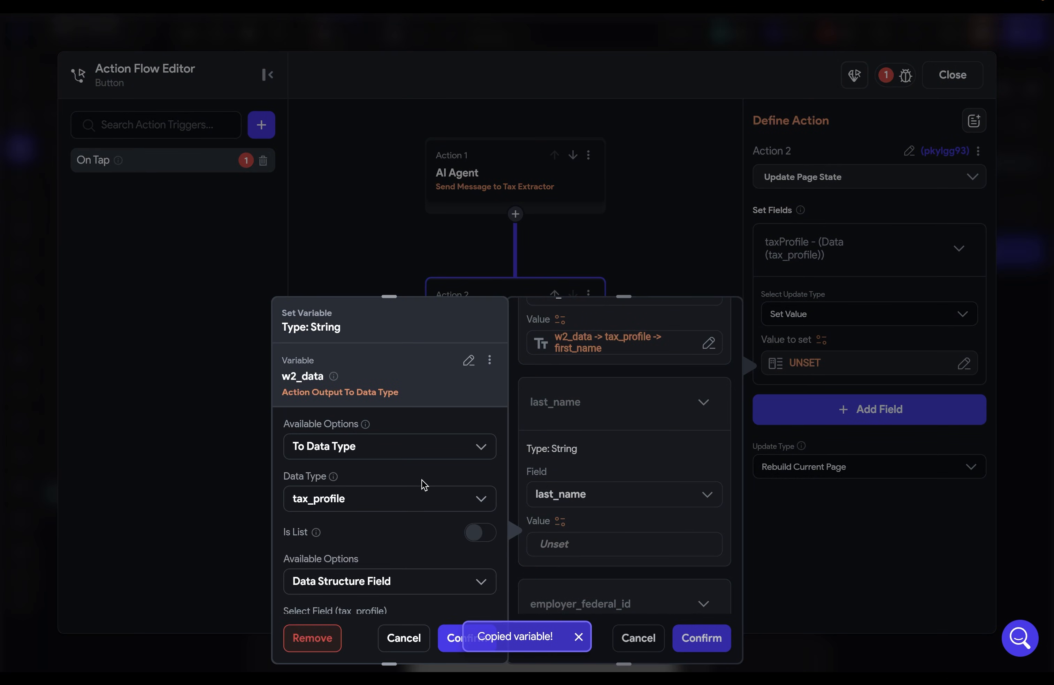
{"action": "scroll", "coordinate": [402, 568], "scroll_direction": "down", "scroll_amount": 2}
{"action": "left_click", "coordinate": [381, 533]}
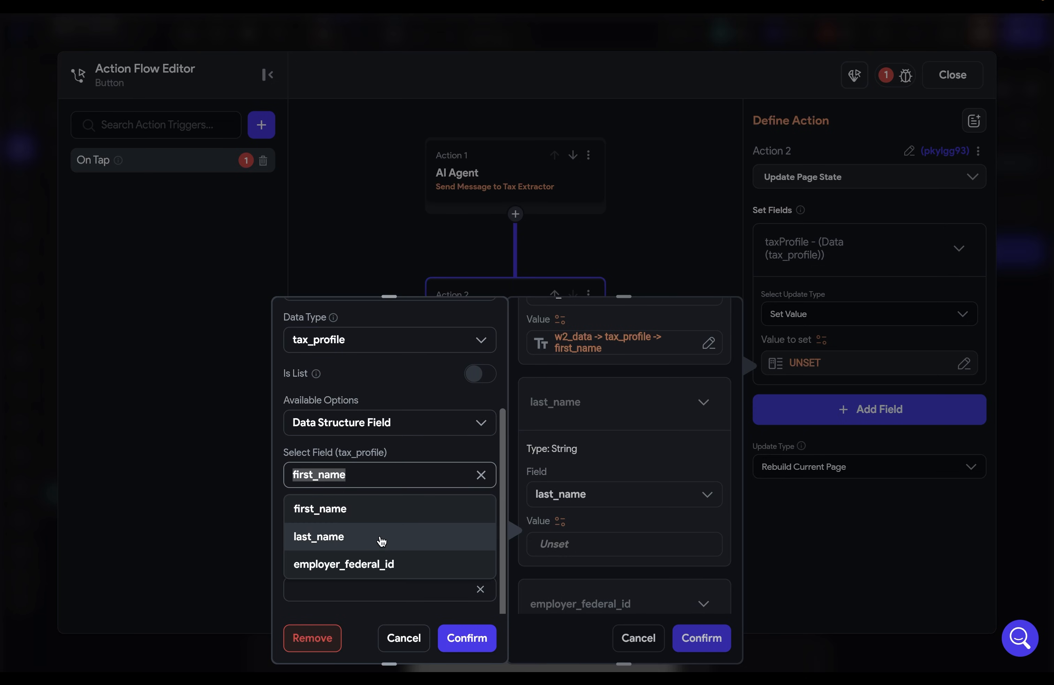
{"action": "left_click", "coordinate": [378, 540]}
{"action": "left_click", "coordinate": [465, 637]}
Paste the copied variable into the employer_federal_id value and switch its selected tax_profile field to employer_federal_id
{"action": "scroll", "coordinate": [603, 530], "scroll_direction": "down", "scroll_amount": 3}
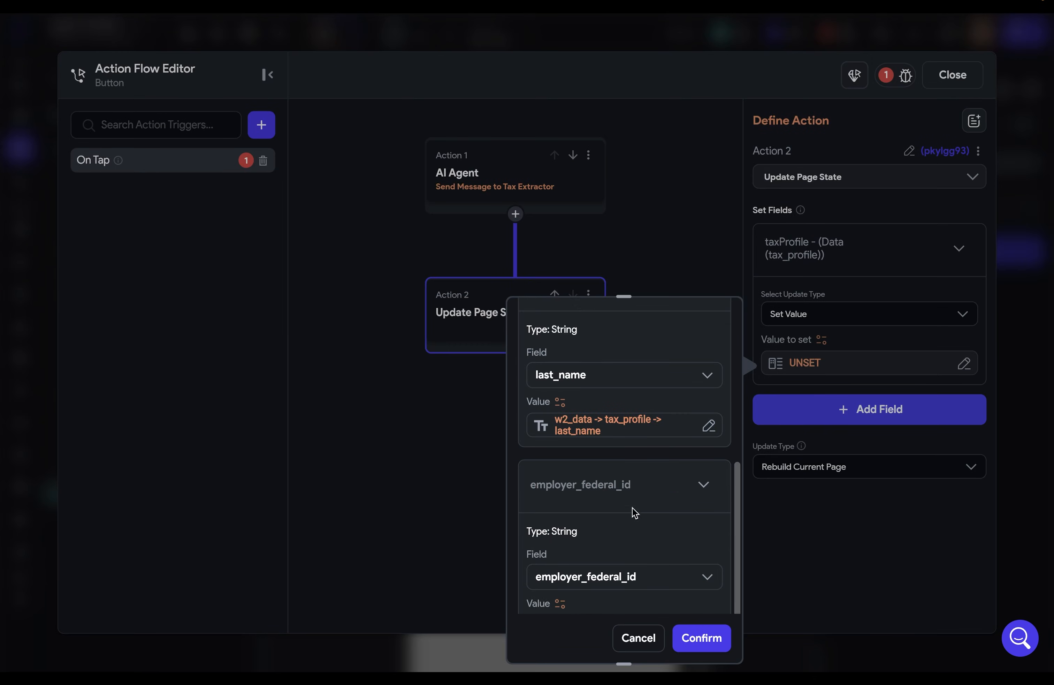
{"action": "scroll", "coordinate": [601, 559], "scroll_direction": "down", "scroll_amount": 3}
{"action": "left_click", "coordinate": [560, 526]}
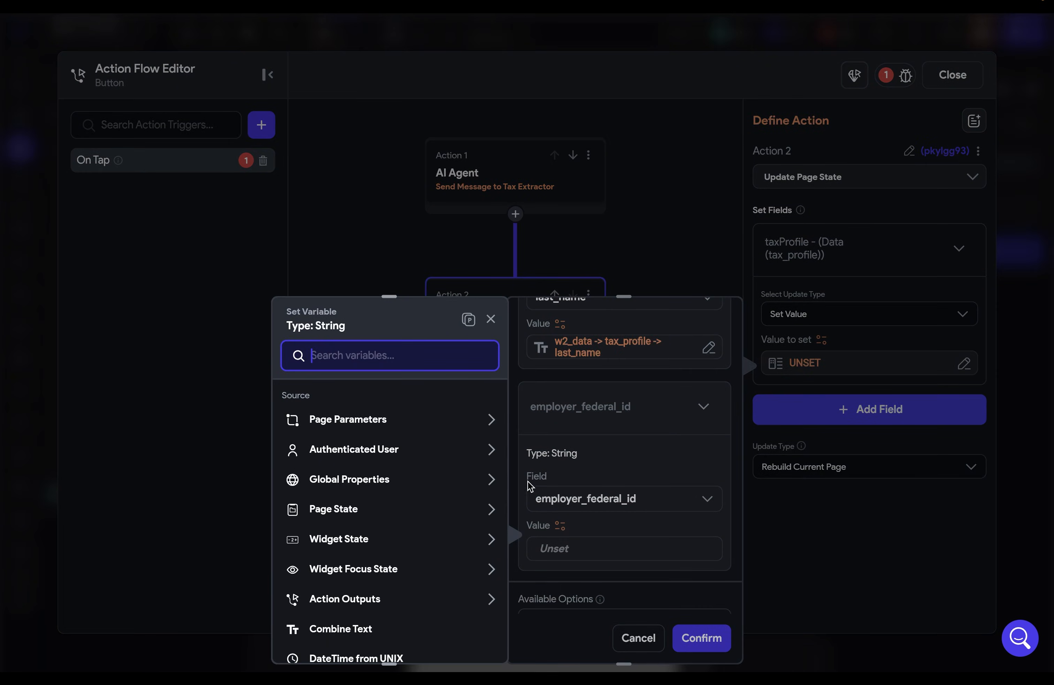
{"action": "left_click", "coordinate": [469, 320]}
{"action": "scroll", "coordinate": [431, 503], "scroll_direction": "down", "scroll_amount": 5}
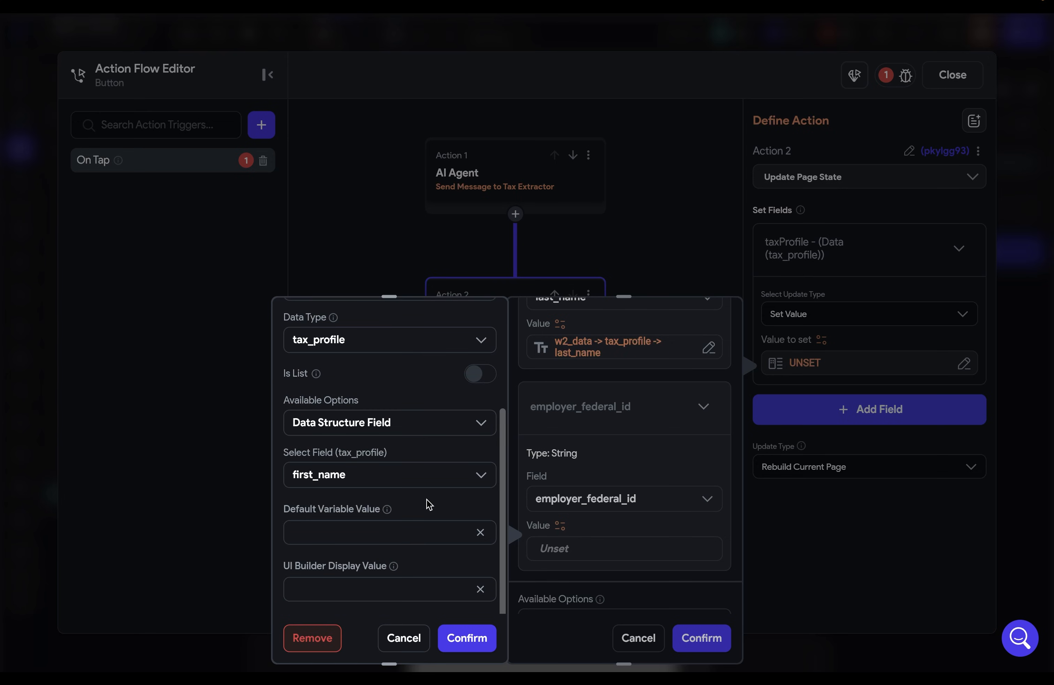
{"action": "left_click", "coordinate": [400, 475]}
{"action": "left_click", "coordinate": [401, 565]}
{"action": "left_click", "coordinate": [465, 637]}
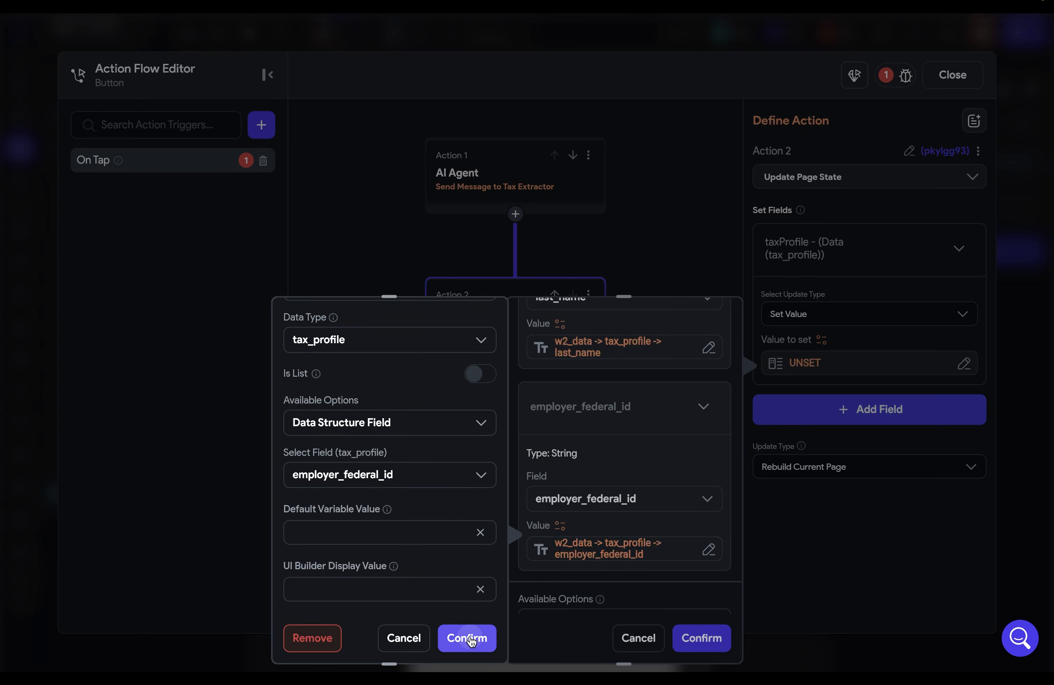
Confirm the created tax_profile as the page state value and add a third action, Set Form Field, for FirstName
{"action": "left_click", "coordinate": [694, 639]}
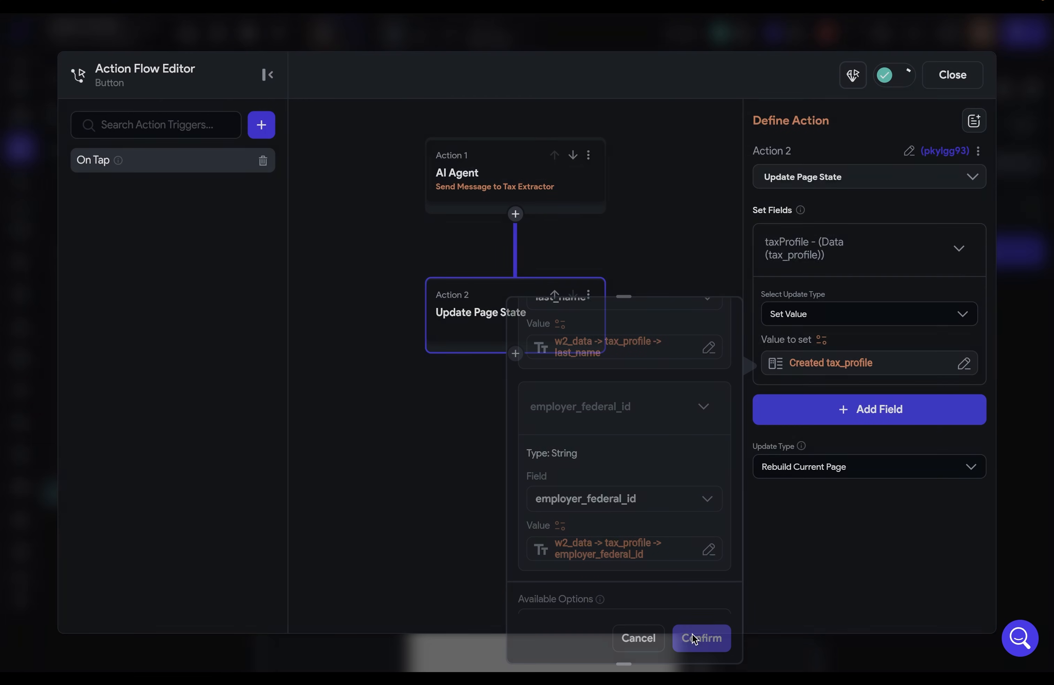
{"action": "left_click", "coordinate": [516, 353]}
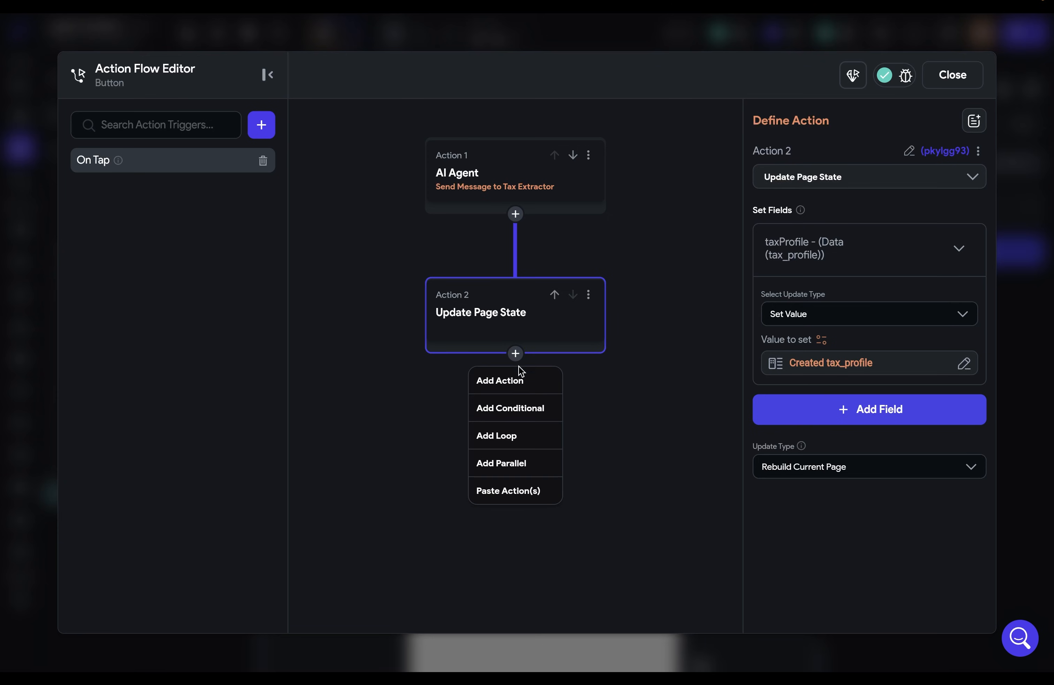
{"action": "left_click", "coordinate": [520, 380]}
{"action": "left_click", "coordinate": [762, 236]}
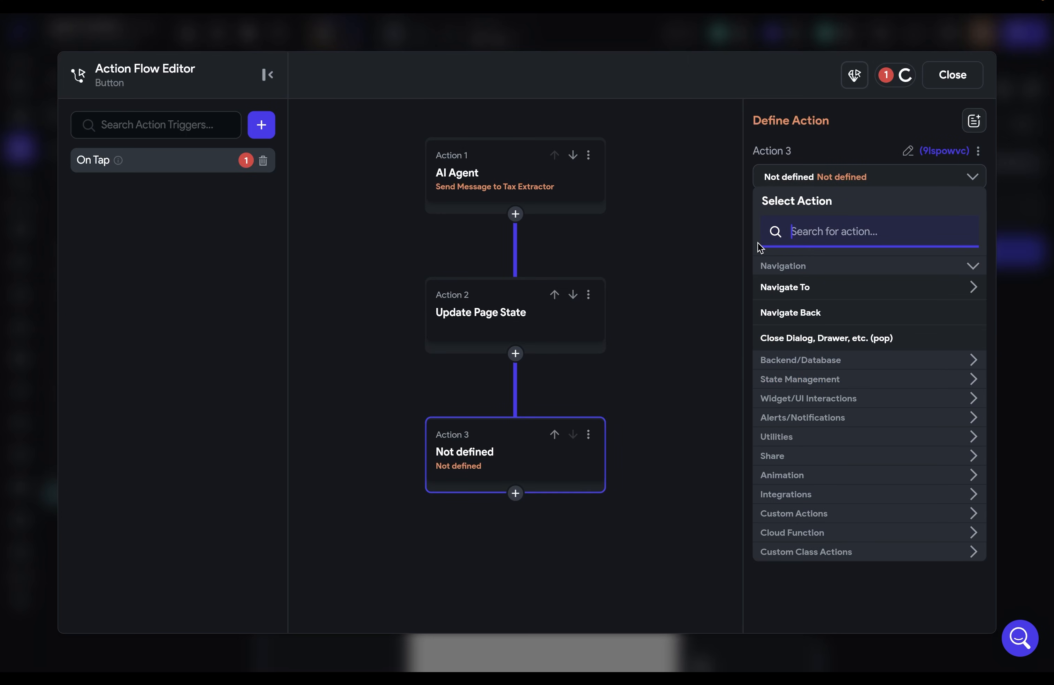
{"action": "type", "text": "set"}
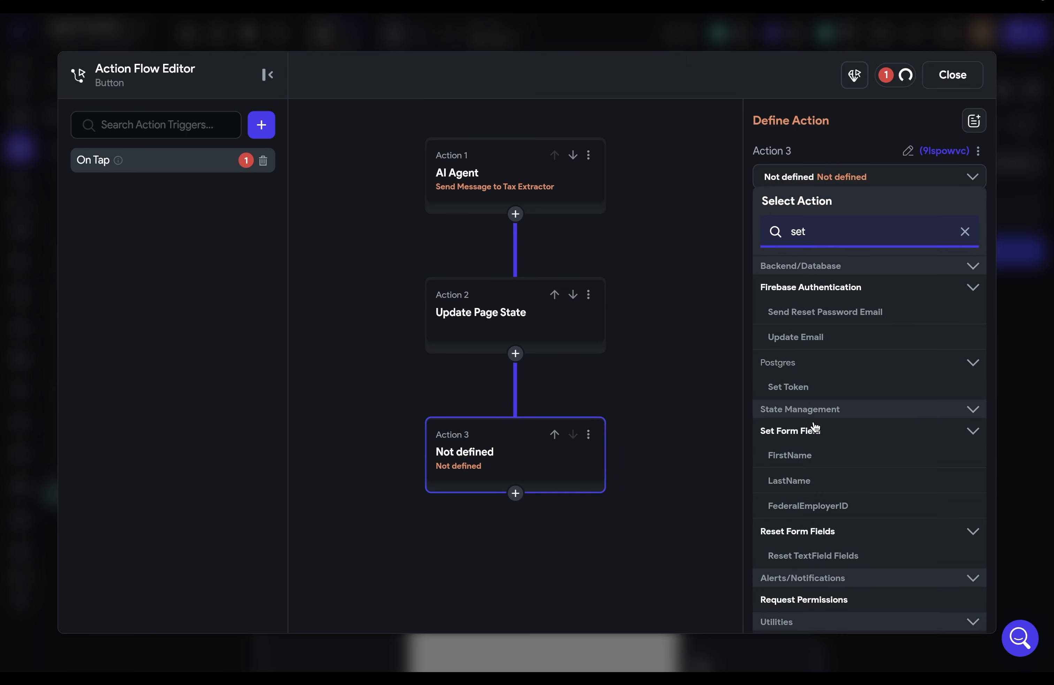
{"action": "left_click", "coordinate": [820, 462]}
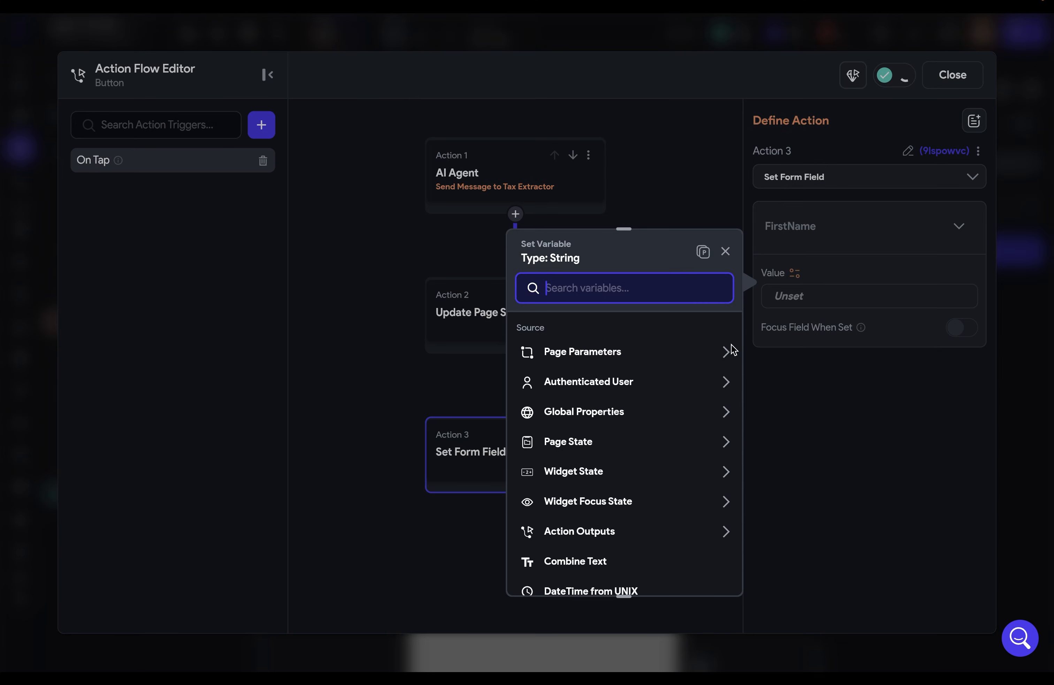
Set the FirstName value to the first_name data structure field of the taxProfile page state variable
{"action": "left_click", "coordinate": [650, 440]}
{"action": "left_click", "coordinate": [574, 491]}
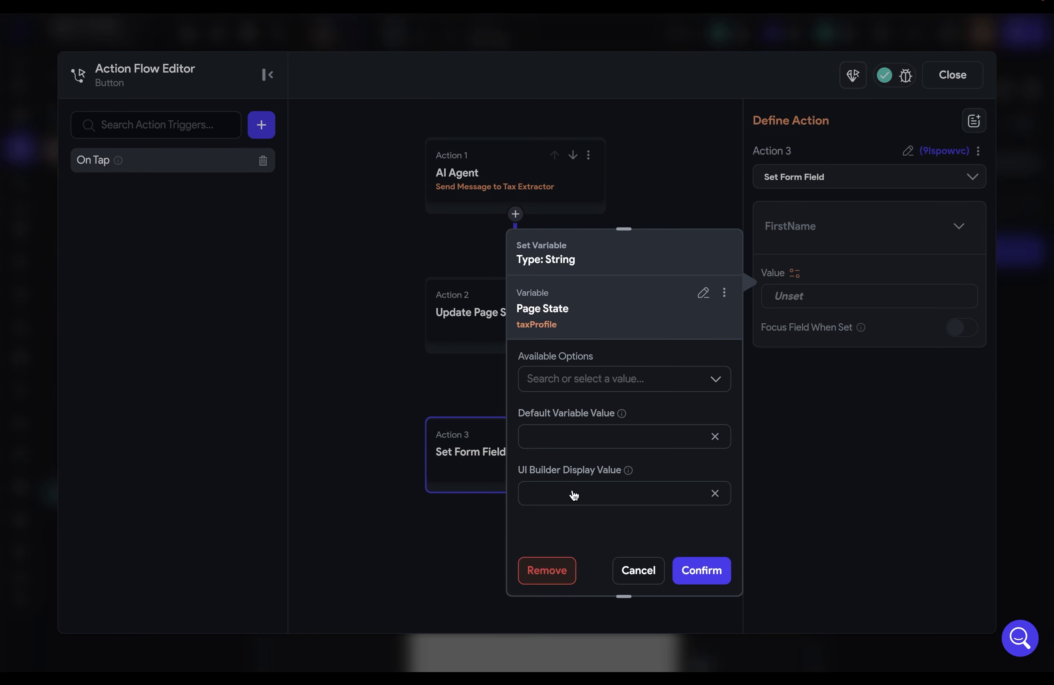
{"action": "left_click", "coordinate": [569, 378]}
{"action": "left_click", "coordinate": [569, 413]}
{"action": "left_click", "coordinate": [567, 429]}
{"action": "left_click", "coordinate": [567, 439]}
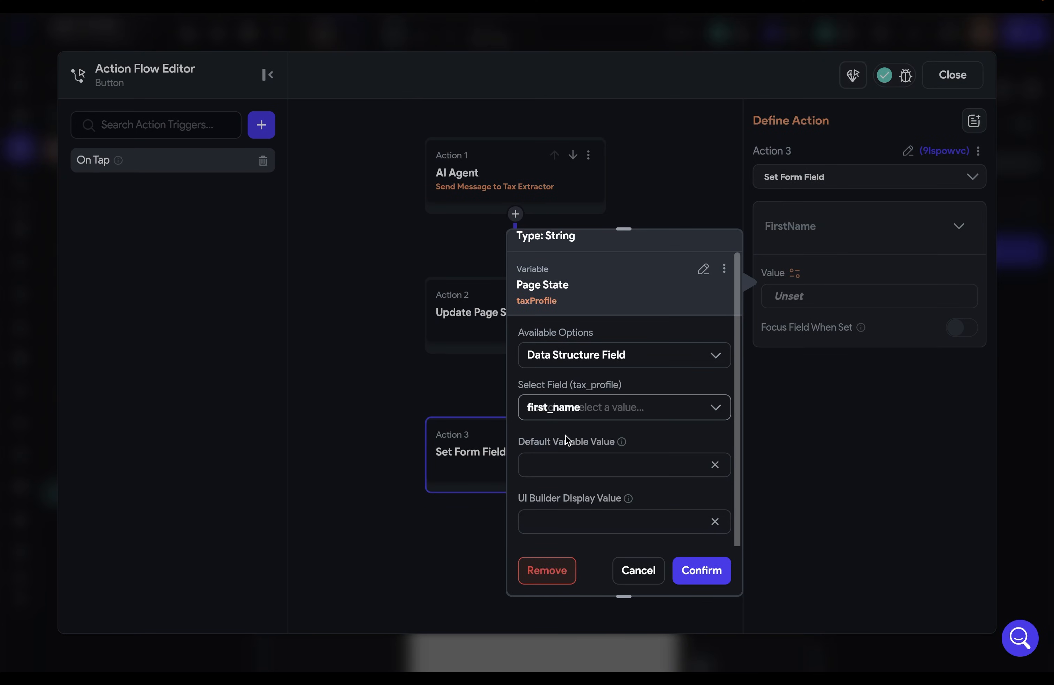
{"action": "left_click", "coordinate": [700, 567]}
Add a Set Form Field action for LastName and copy the taxProfile first_name variable from the FirstName action
{"action": "left_click", "coordinate": [538, 413]}
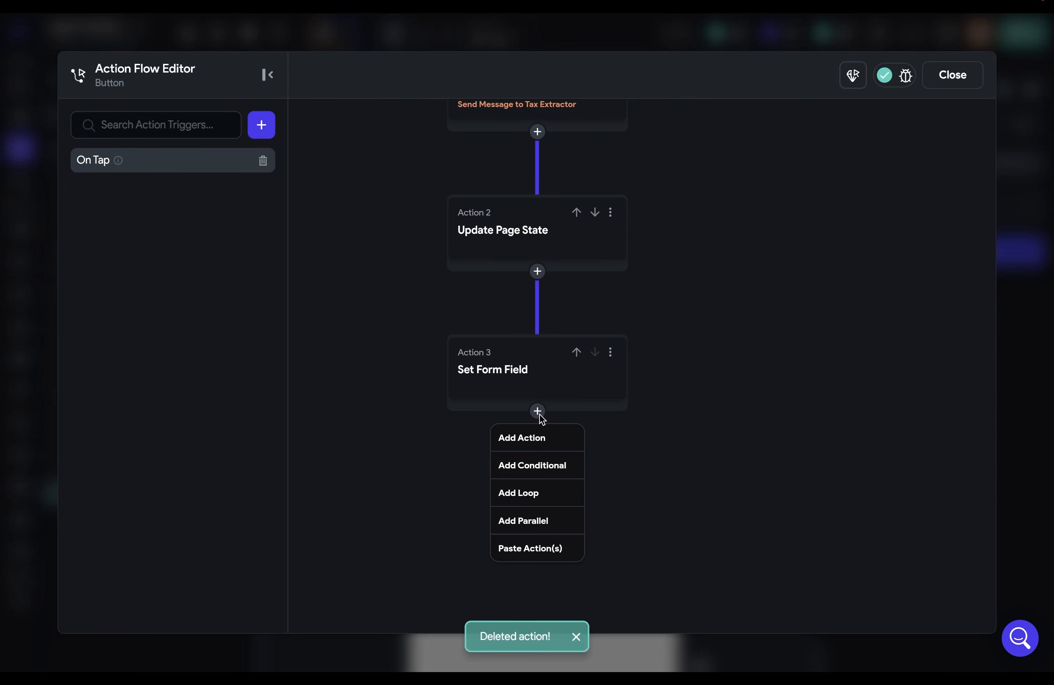
{"action": "left_click", "coordinate": [542, 432]}
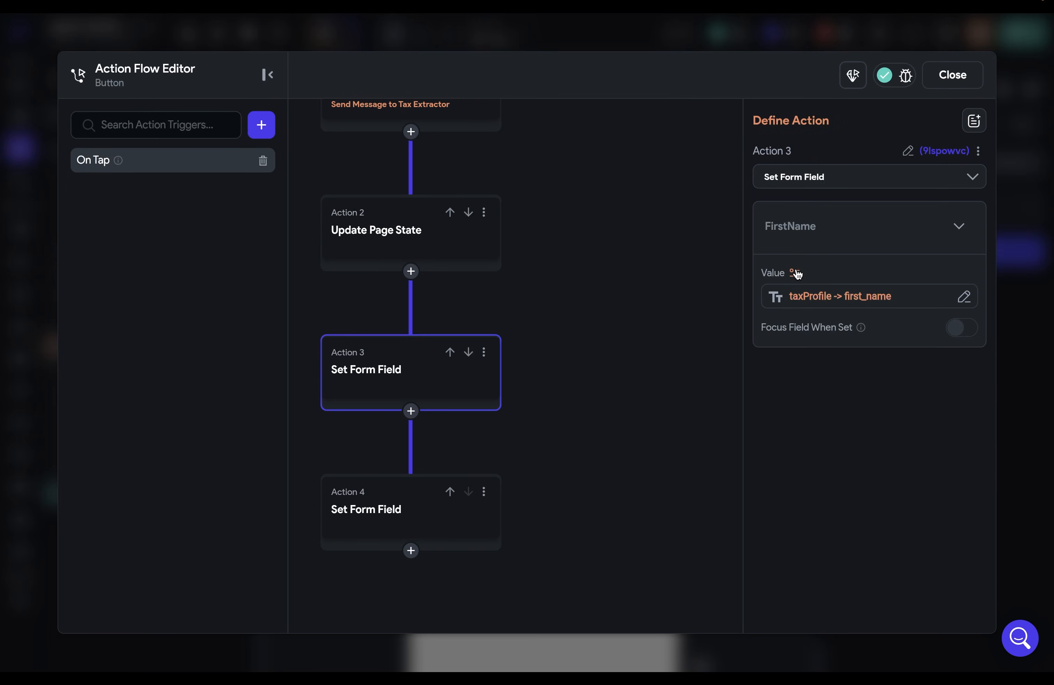
{"action": "left_click", "coordinate": [795, 273]}
{"action": "left_click", "coordinate": [724, 309]}
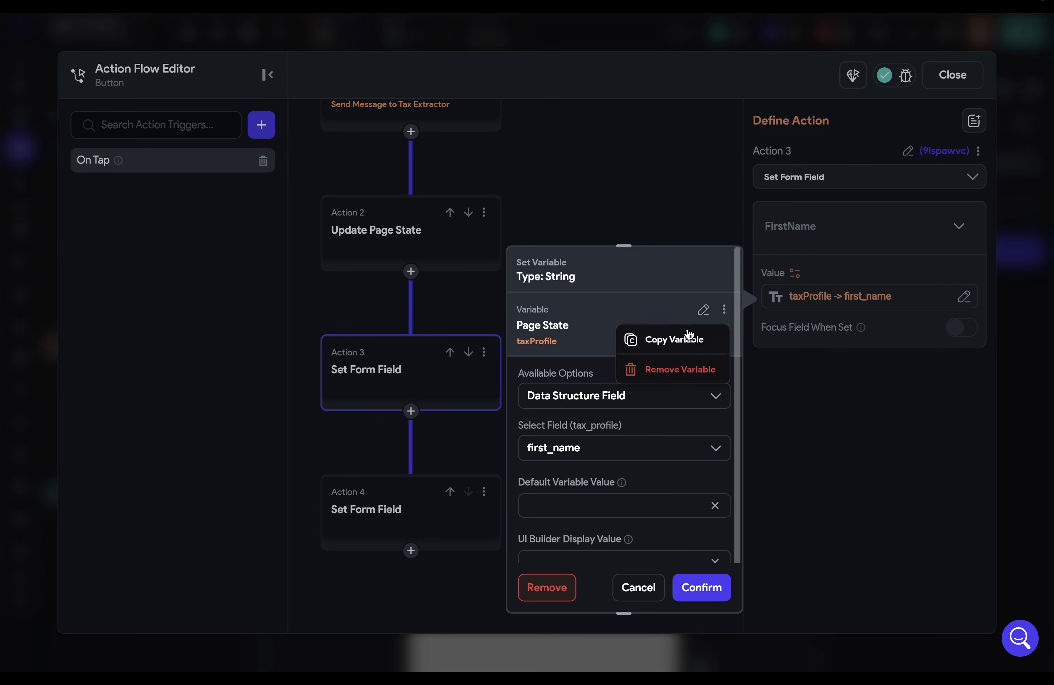
{"action": "left_click", "coordinate": [689, 337]}
Paste the copied variable into the LastName form field value and switch its selected tax_profile field to last_name
{"action": "left_click", "coordinate": [435, 520]}
{"action": "left_click", "coordinate": [794, 272]}
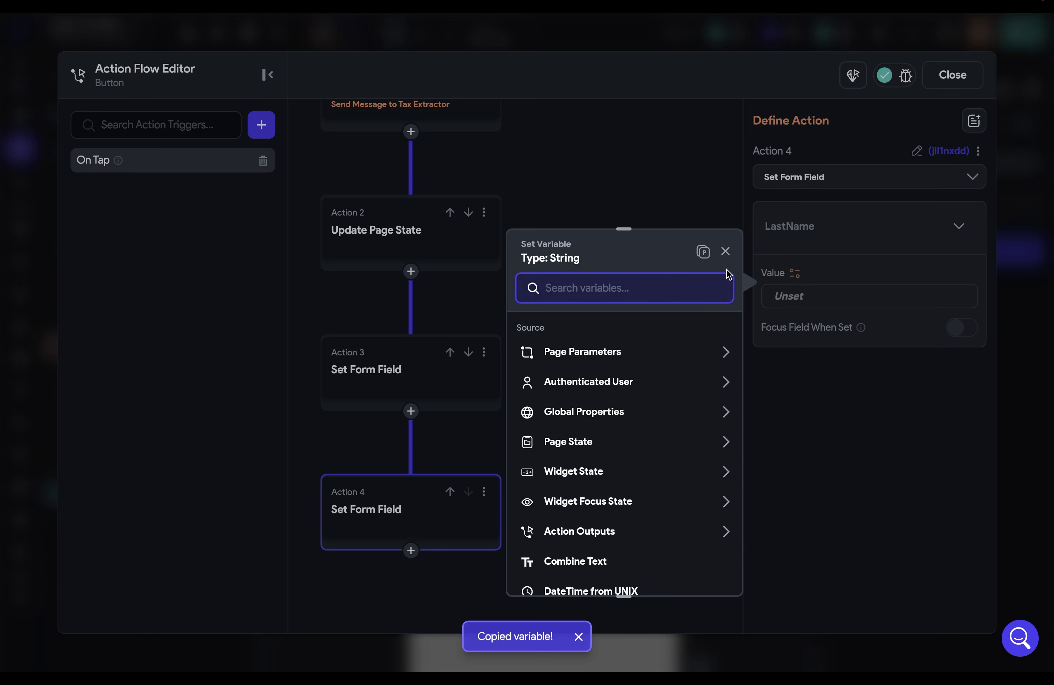
{"action": "left_click", "coordinate": [703, 251]}
{"action": "left_click", "coordinate": [640, 428]}
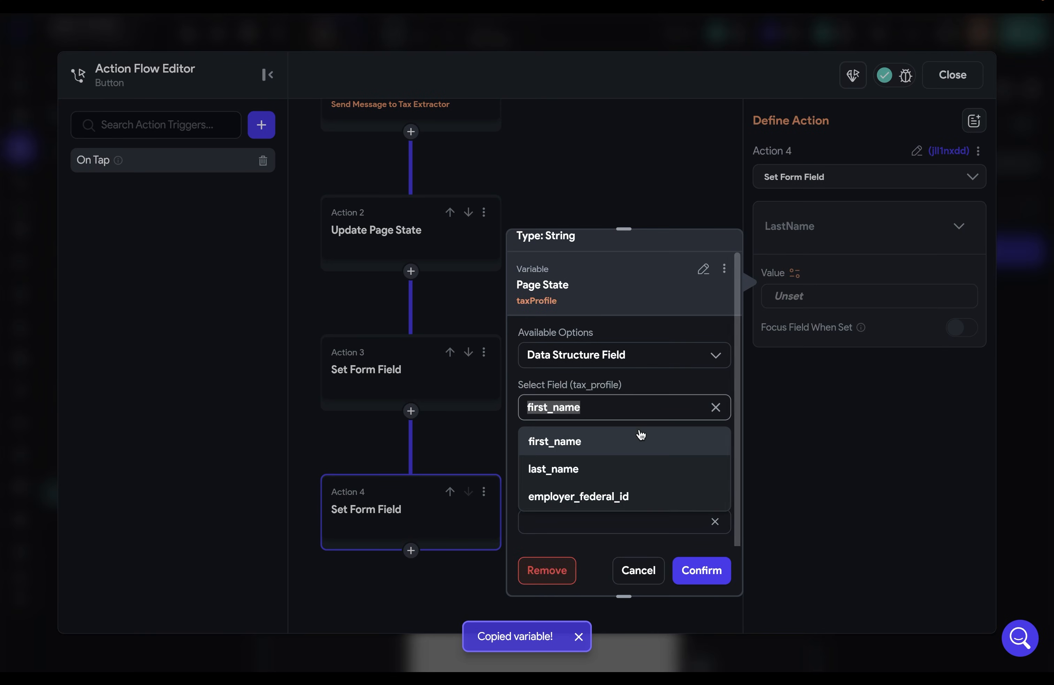
{"action": "left_click", "coordinate": [631, 467]}
{"action": "left_click", "coordinate": [689, 568]}
Add a fifth action after the LastName one that sets the FederalEmployerID form field
{"action": "left_click", "coordinate": [410, 551]}
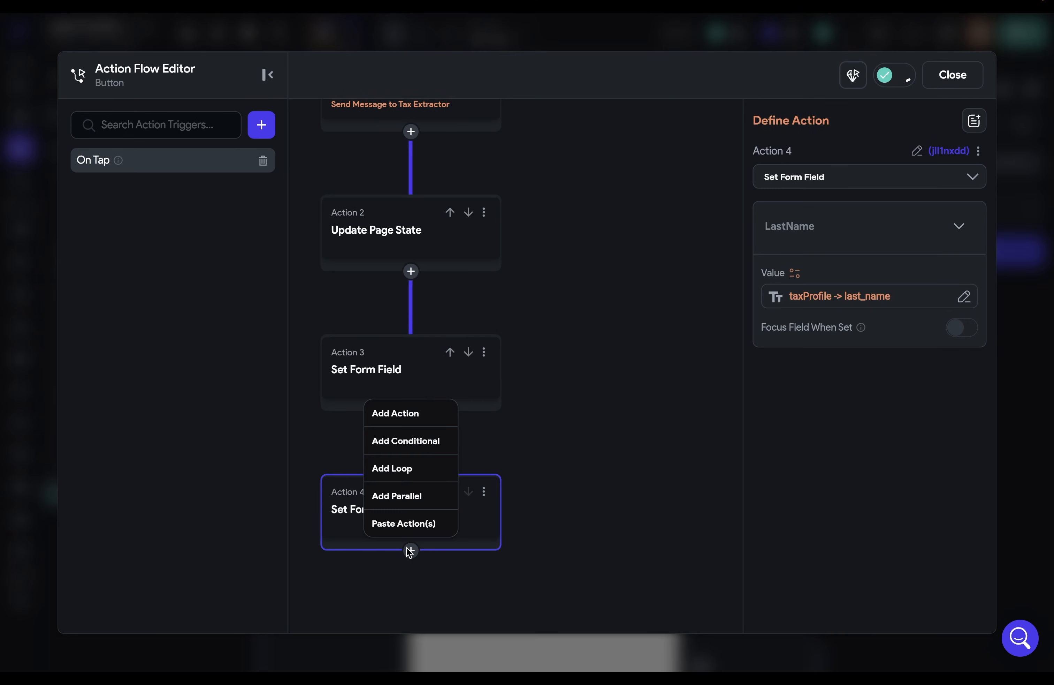
{"action": "left_click", "coordinate": [382, 413]}
{"action": "type", "text": "se"}
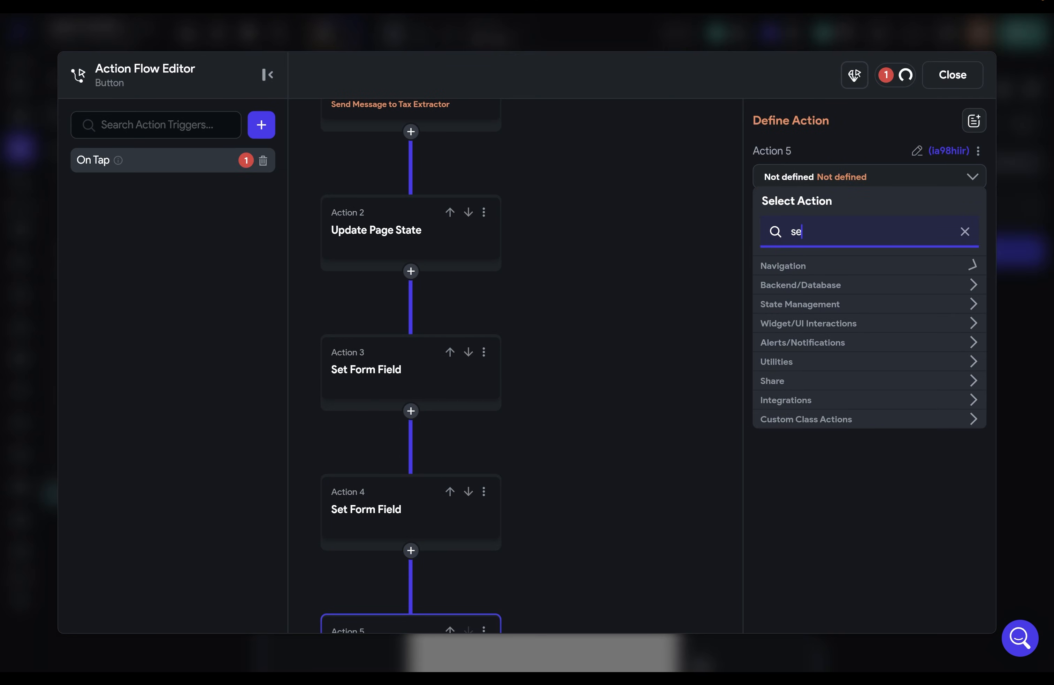
{"action": "type", "text": "t"}
{"action": "left_click", "coordinate": [816, 506]}
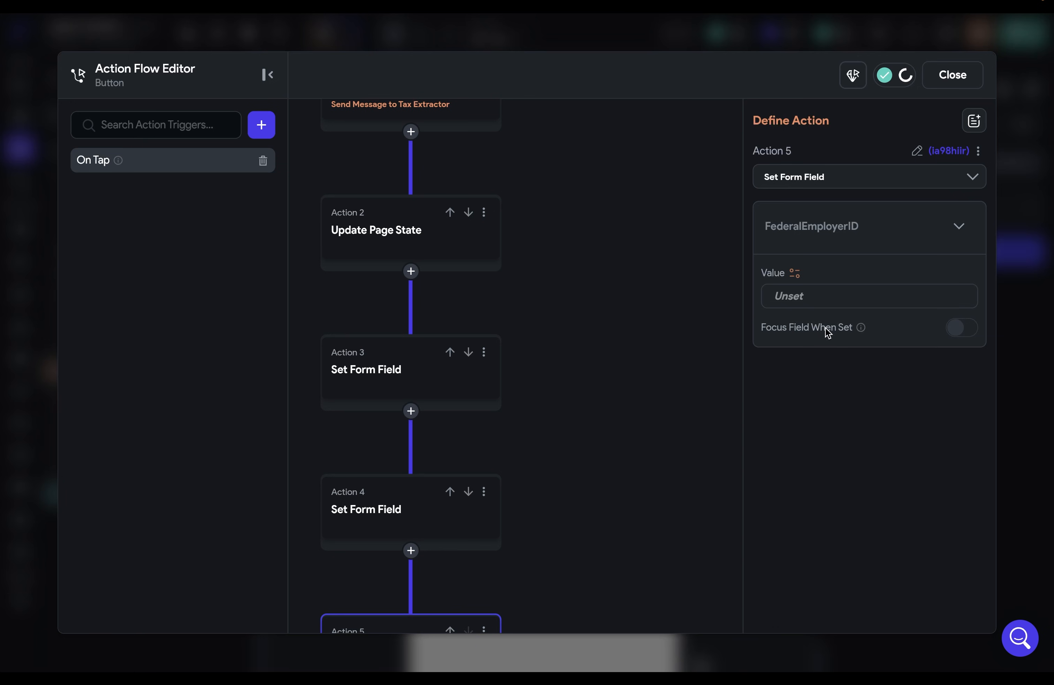
Paste the copied variable into the FederalEmployerID value and switch its selected tax_profile field to employer_federal_id
{"action": "left_click", "coordinate": [794, 273]}
{"action": "left_click", "coordinate": [701, 252]}
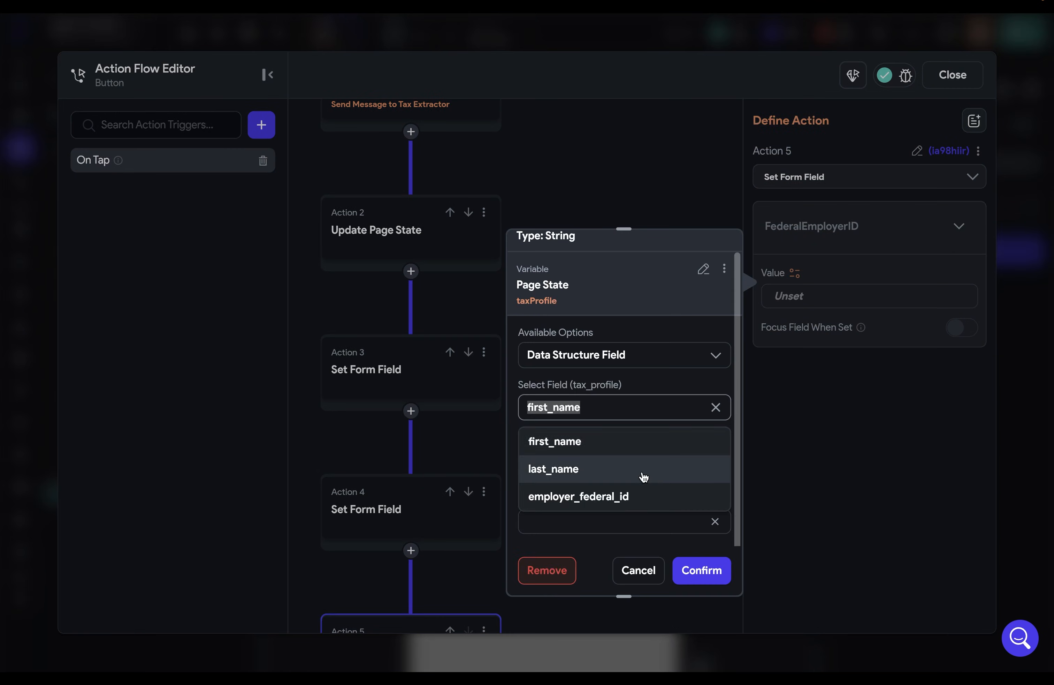
{"action": "left_click", "coordinate": [631, 495]}
{"action": "scroll", "coordinate": [600, 462], "scroll_direction": "down", "scroll_amount": 5}
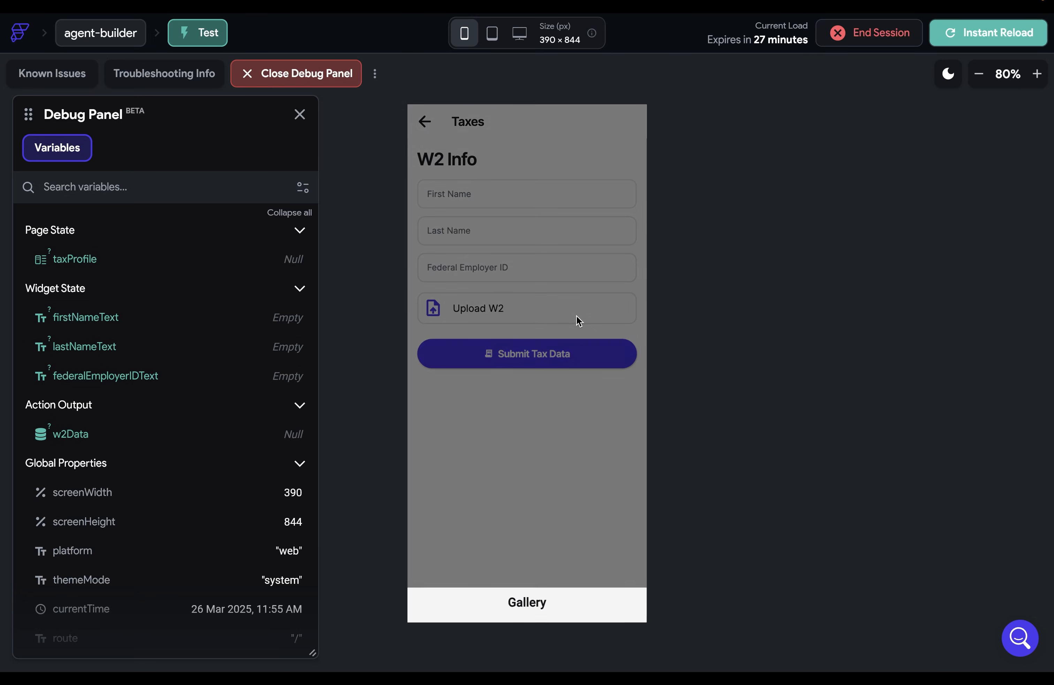
In the test app's Taxes page, choose Gallery as the W2 upload source and submit the tax data
{"action": "left_click", "coordinate": [560, 611]}
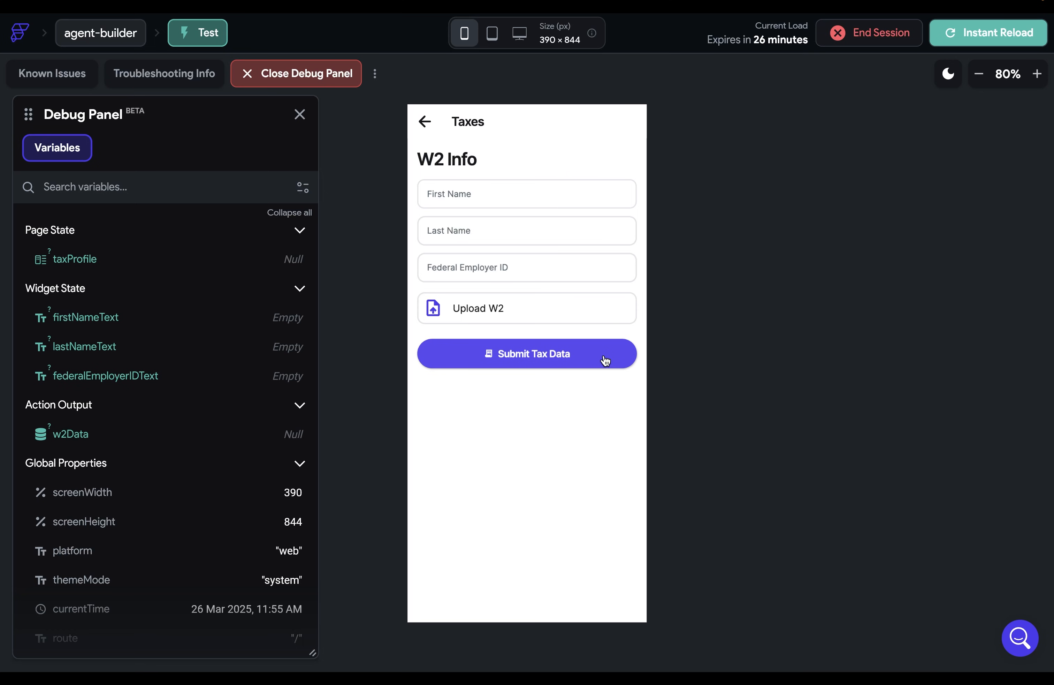
{"action": "left_click", "coordinate": [605, 361]}
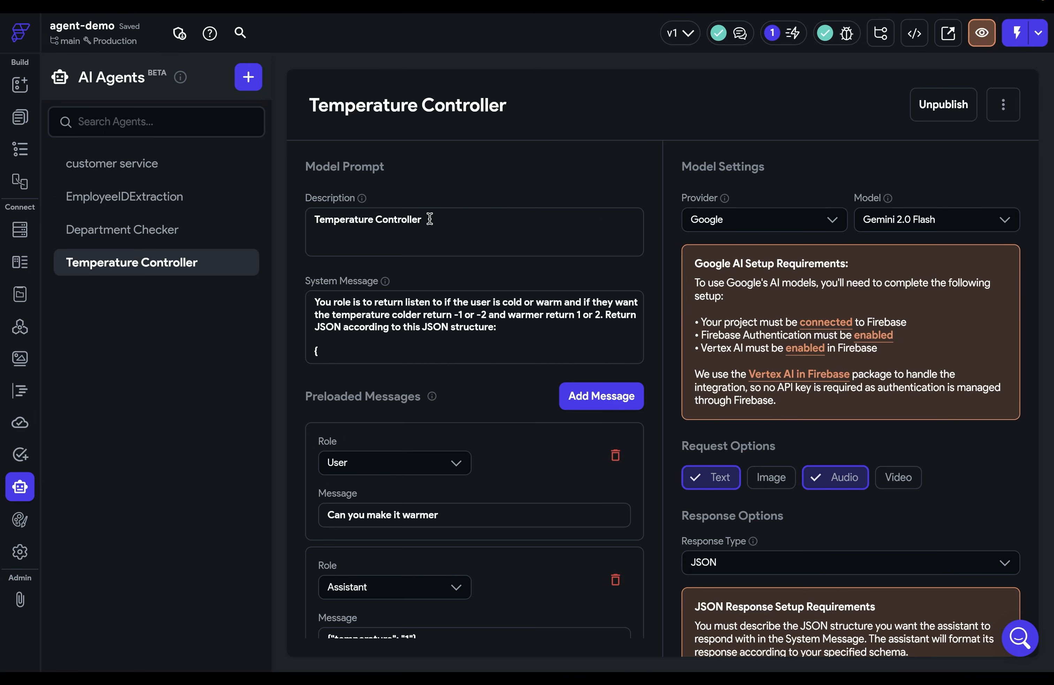
Examine the Temperature Controller agent's system message, JSON structure and preloaded user and assistant messages
{"action": "scroll", "coordinate": [347, 328], "scroll_direction": "down", "scroll_amount": 3}
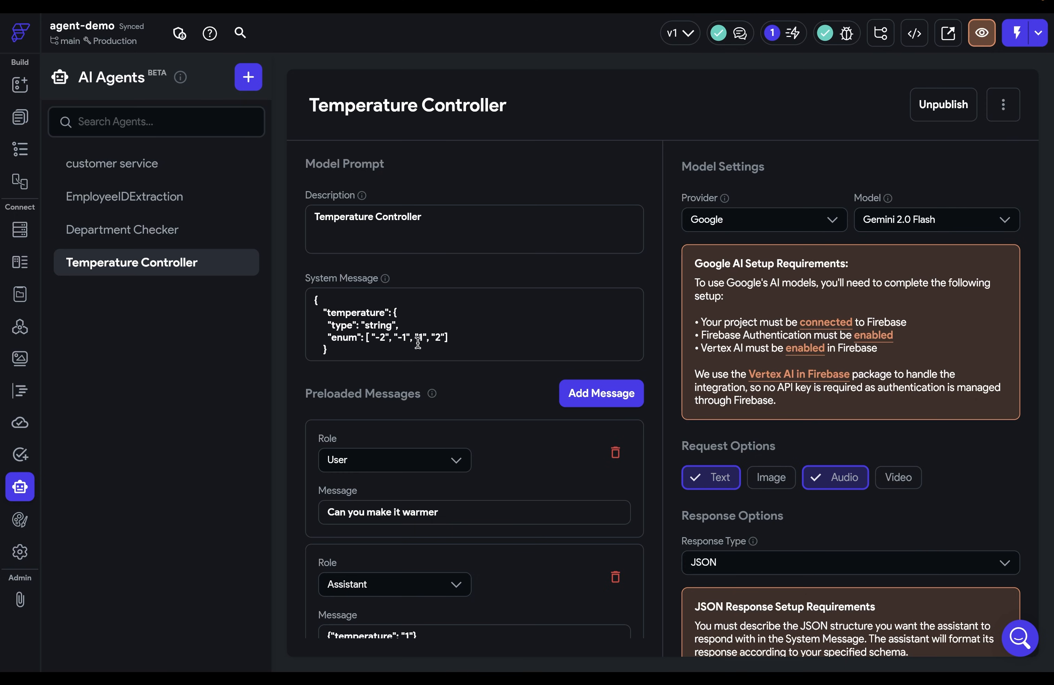
{"action": "scroll", "coordinate": [417, 343], "scroll_direction": "up", "scroll_amount": 3}
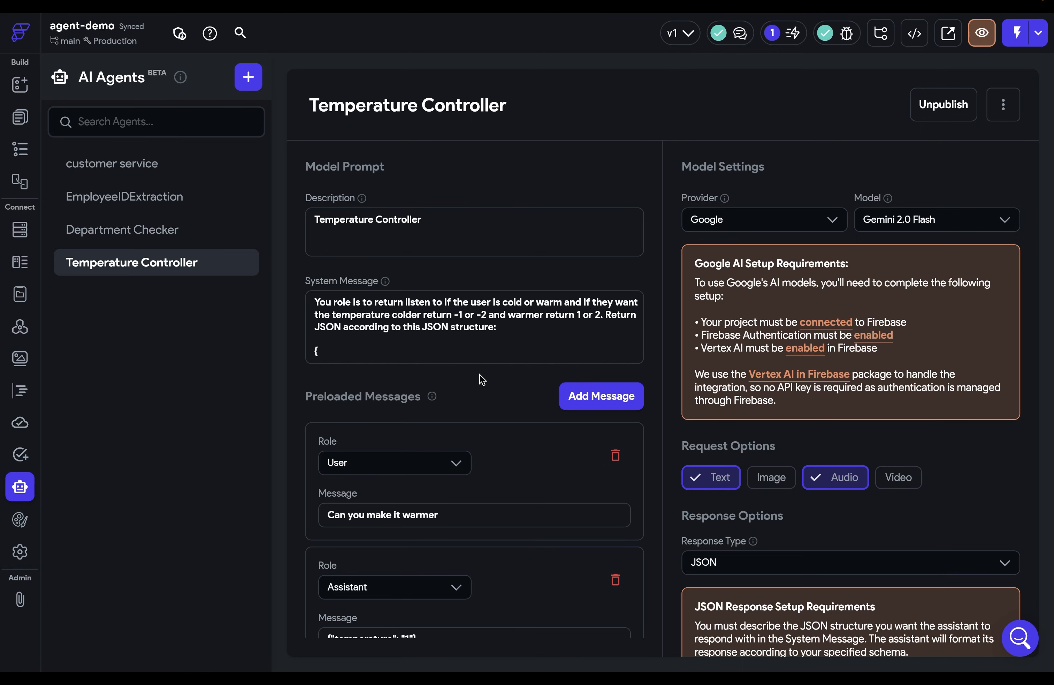
{"action": "scroll", "coordinate": [486, 378], "scroll_direction": "down", "scroll_amount": 3}
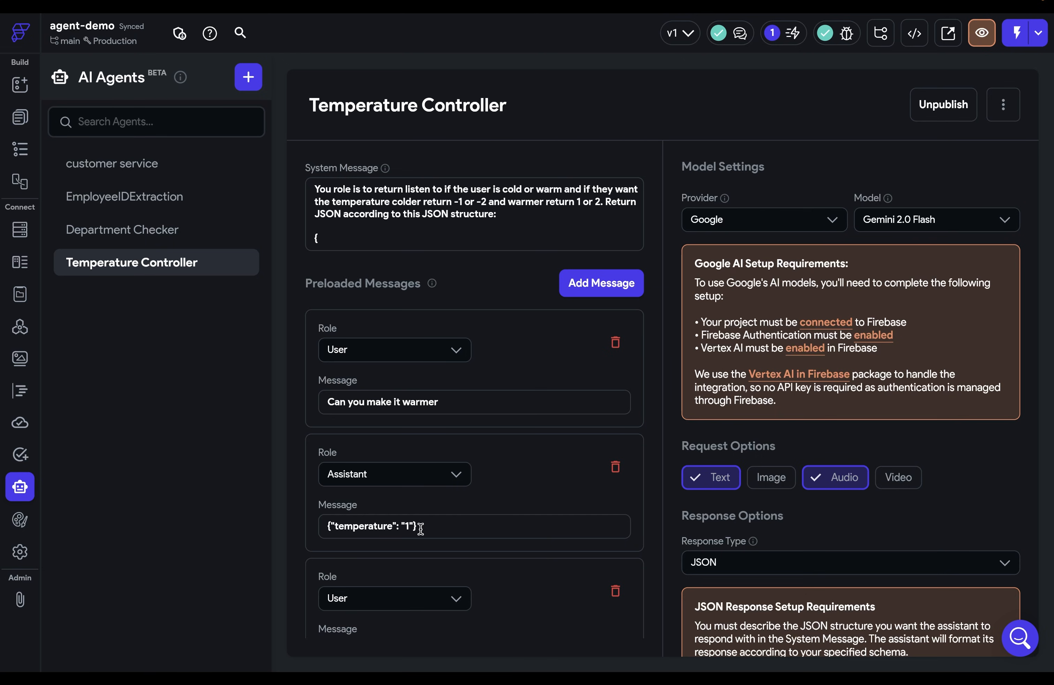
{"action": "scroll", "coordinate": [421, 528], "scroll_direction": "down", "scroll_amount": 3}
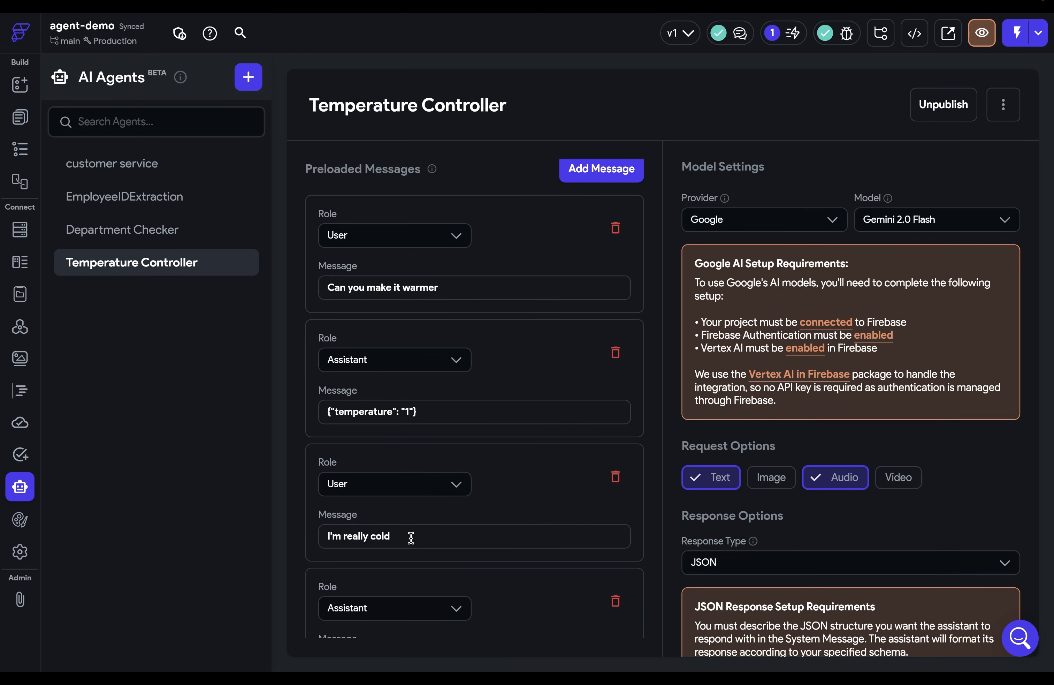
{"action": "scroll", "coordinate": [411, 537], "scroll_direction": "down", "scroll_amount": 1}
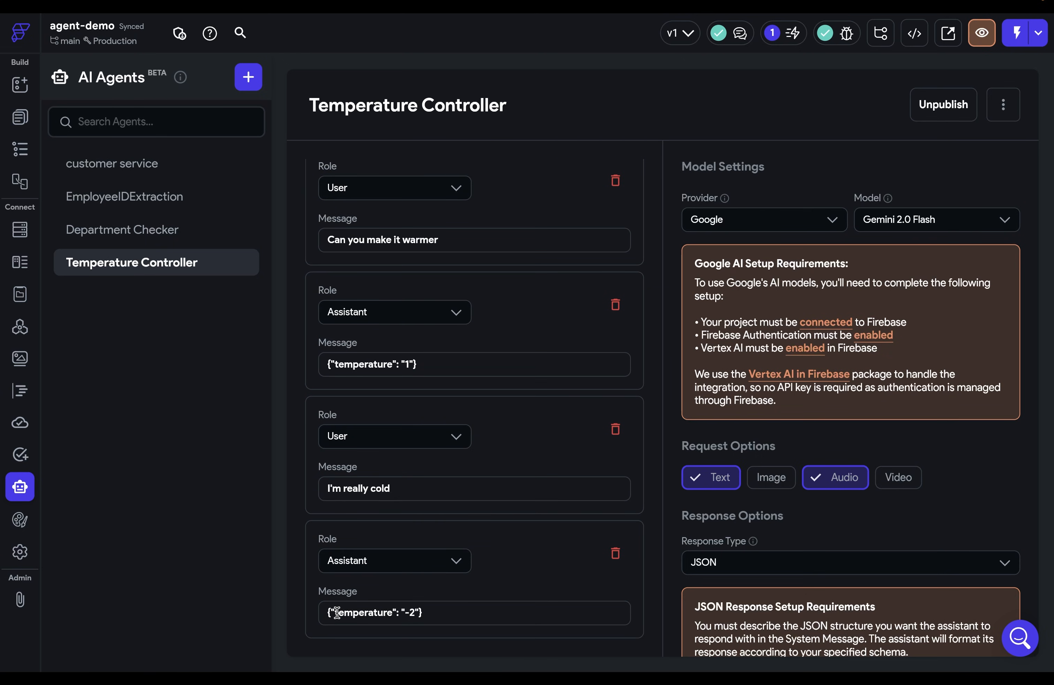